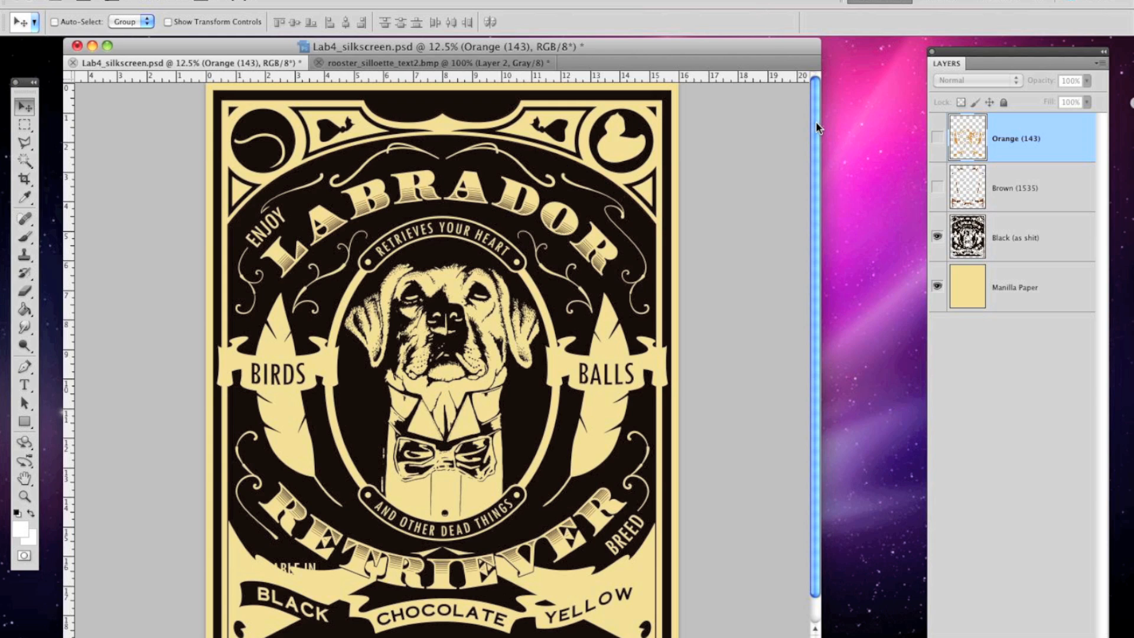
Toggle the visibility of the Orange, Brown and Black layers to preview the poster's separations over the Manilla Paper layer
left_click(938, 186)
left_click(938, 139)
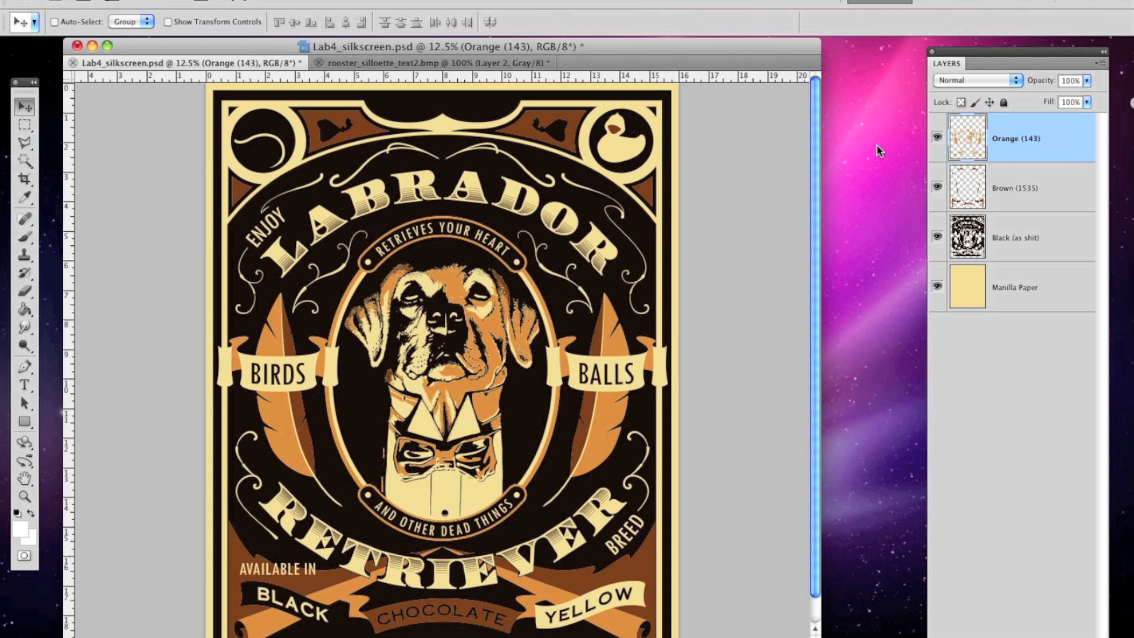
left_click_drag(937, 138, 940, 243)
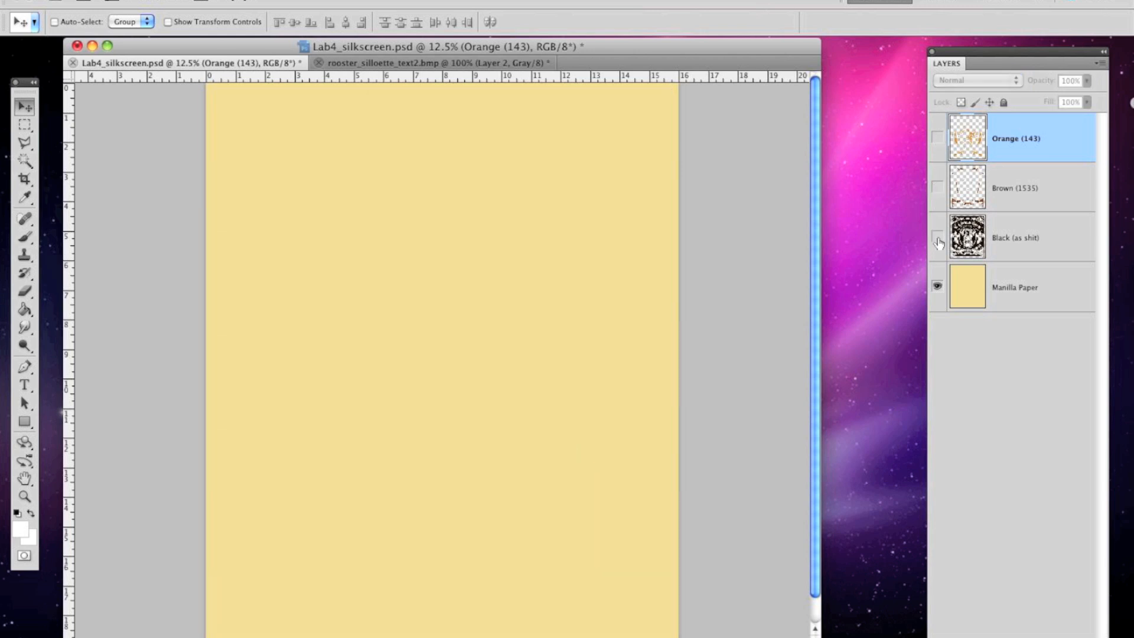
left_click(938, 237)
left_click(937, 188)
left_click(938, 137)
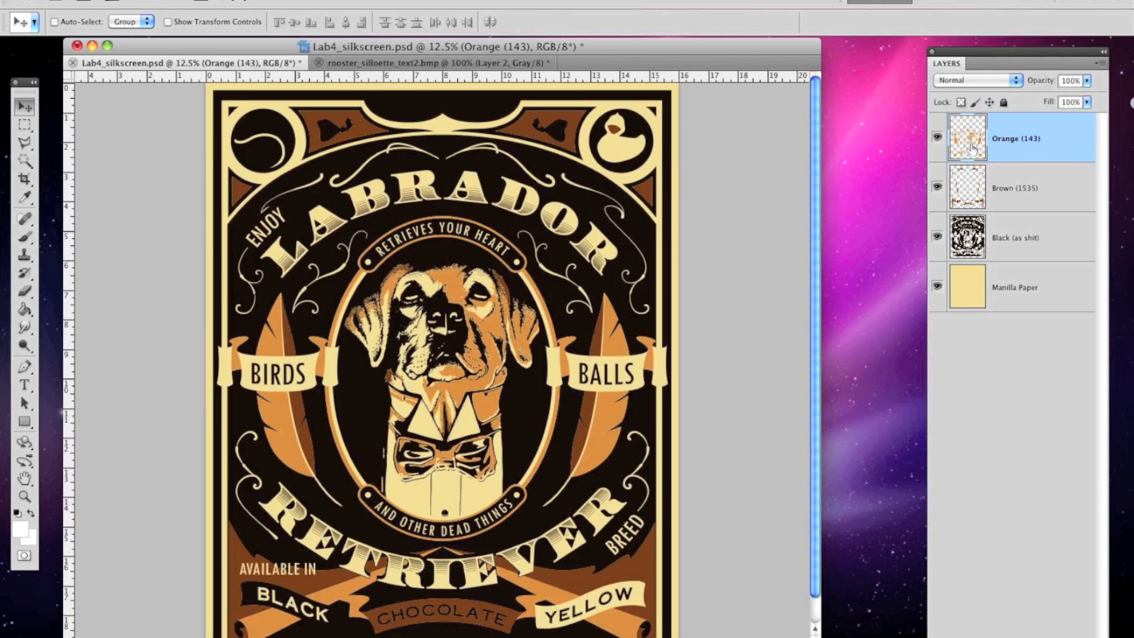
Hide the three ink layers and show only the Black layer over the Manilla Paper background
left_click(937, 140)
left_click(937, 189)
left_click(939, 239)
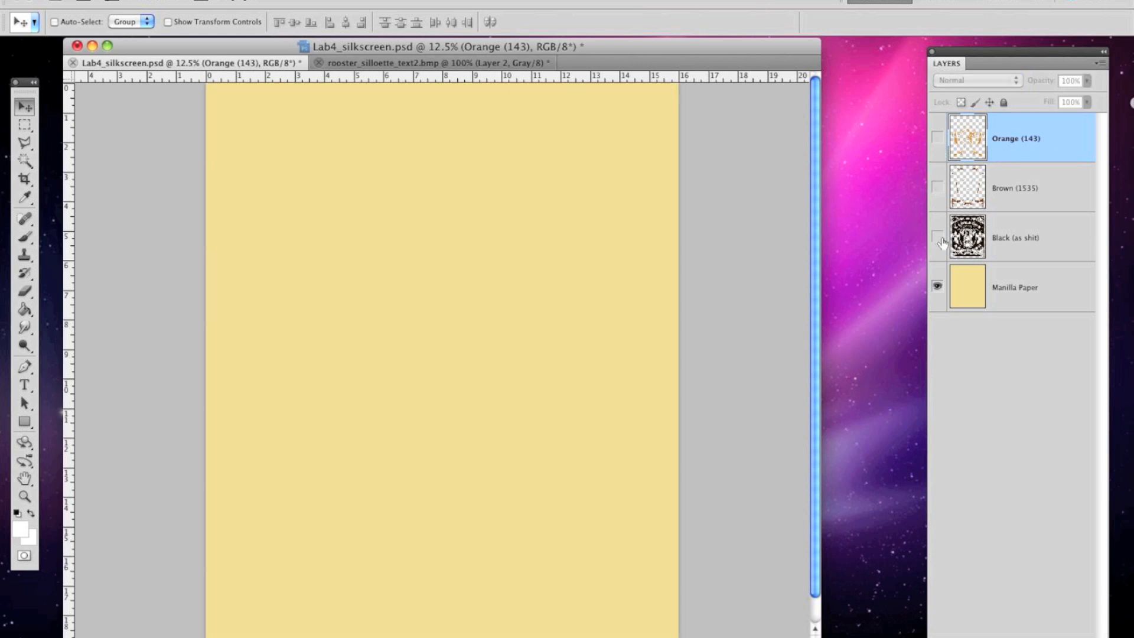
left_click(938, 237)
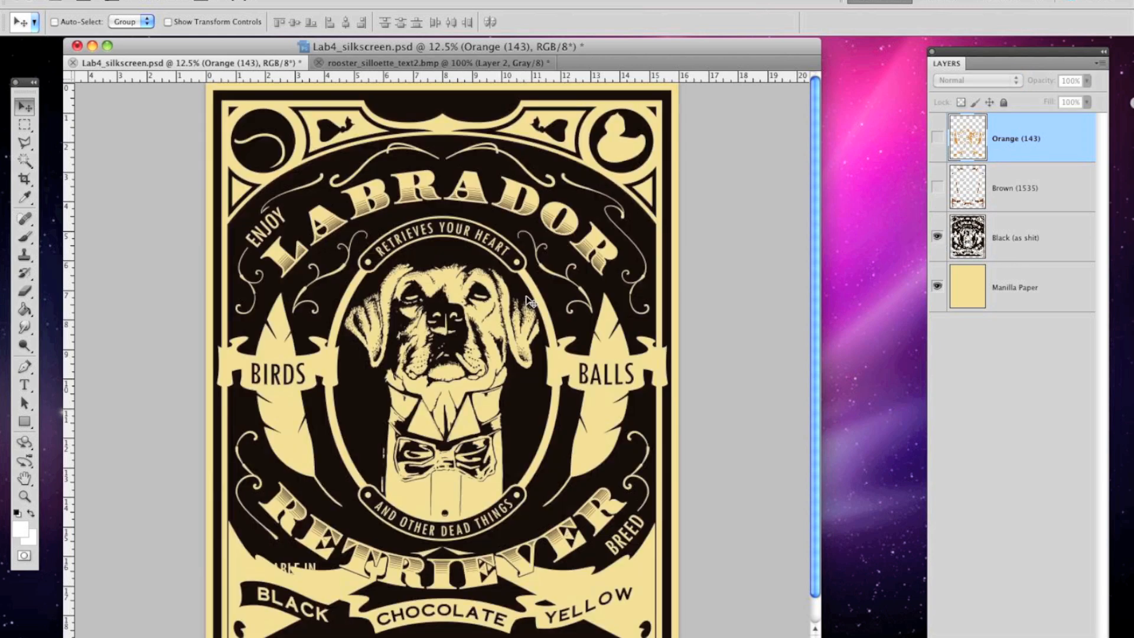
Reorder the layers so Black is uppermost, Brown (1535) second and Orange (143) just above Manilla Paper, and hide Black
left_click_drag(1034, 246, 1031, 133)
left_click_drag(1028, 179, 1028, 176)
left_click(935, 139)
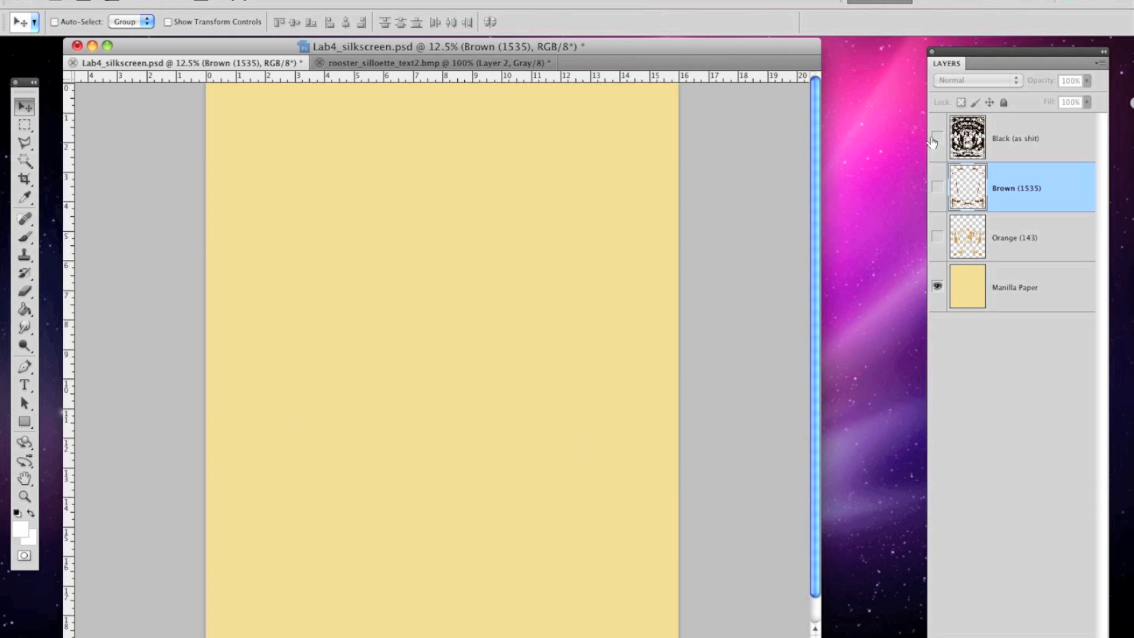
Fill the Manilla Paper layer with white
left_click(1022, 299)
left_click(937, 287)
left_click(938, 287)
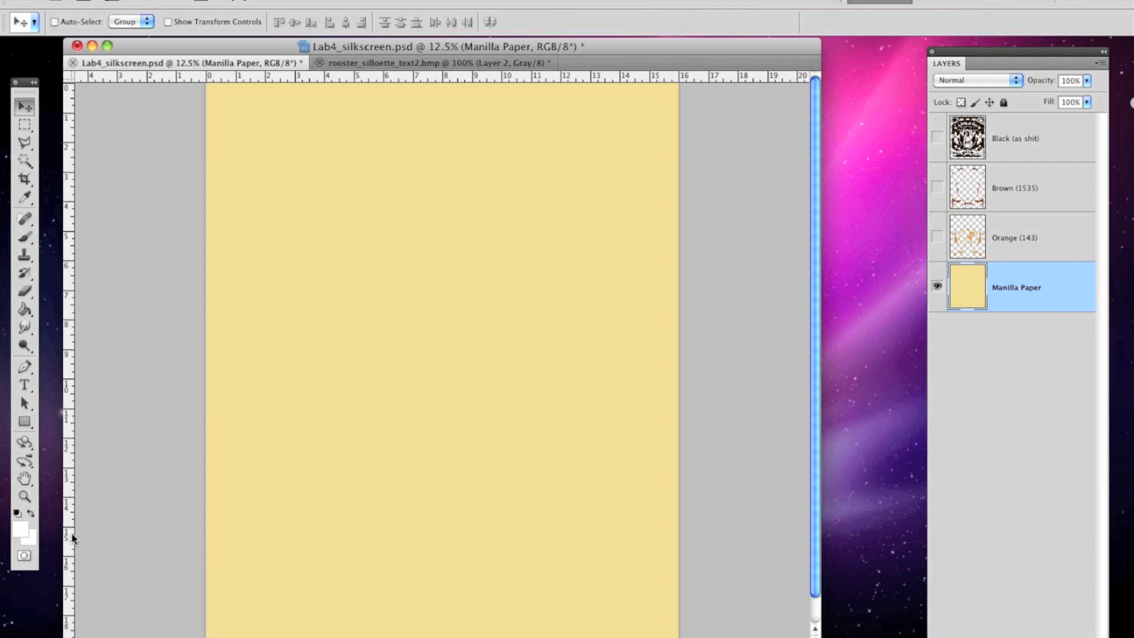
left_click(30, 539)
left_click(939, 234)
key("super+BackSpace")
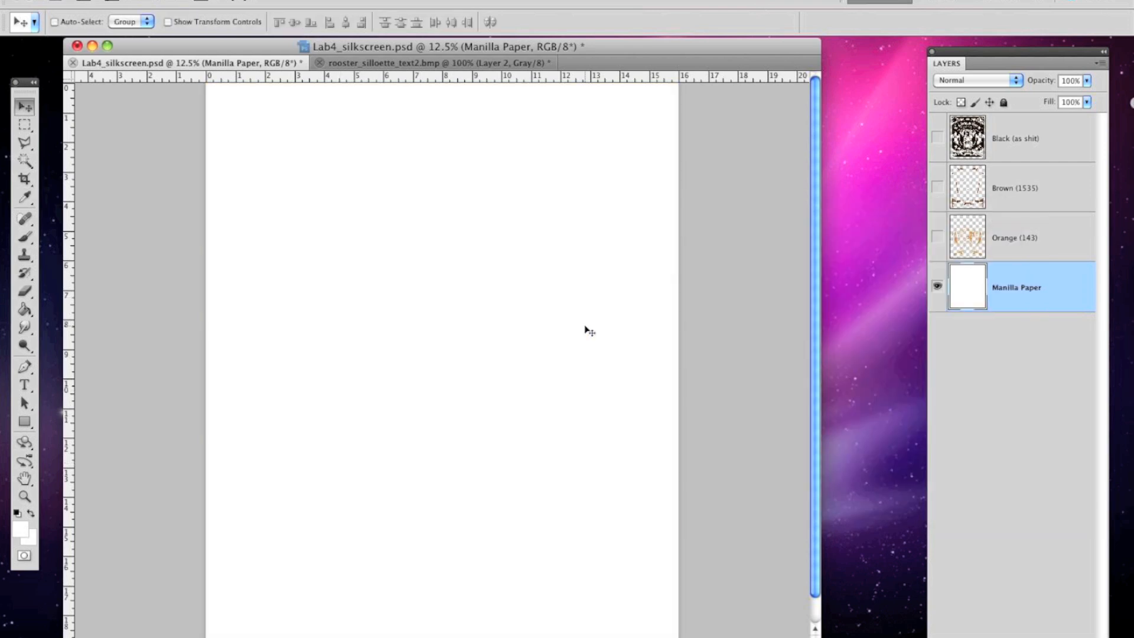
Reveal Orange, Brown and Black in printing order over the white background, and hide them again from Black down to Orange
left_click(938, 236)
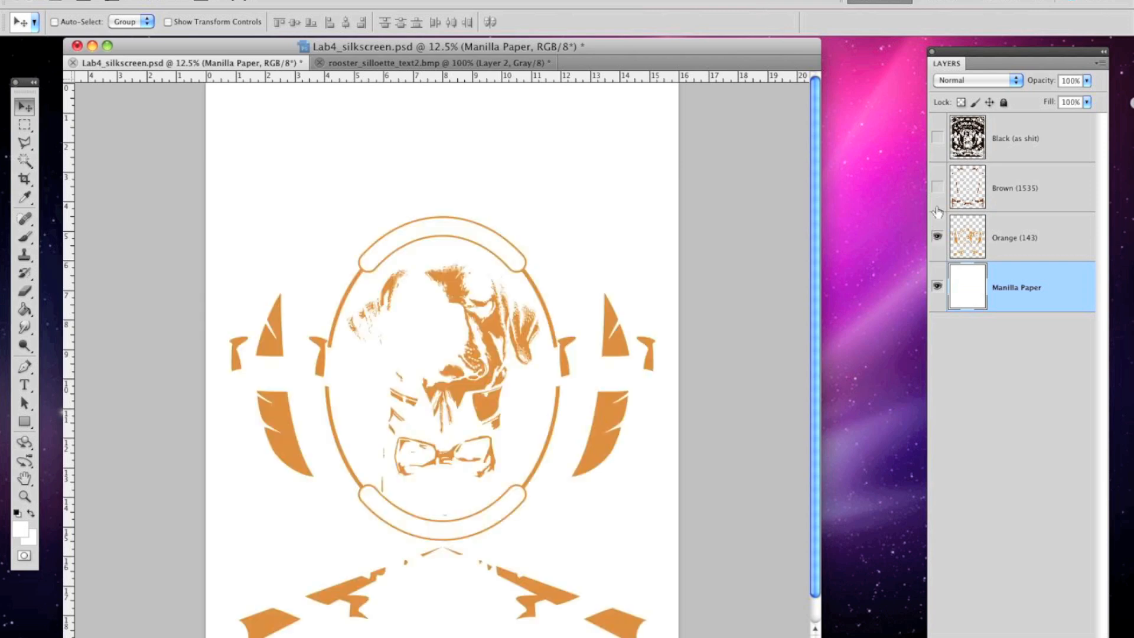
left_click(938, 186)
left_click(938, 137)
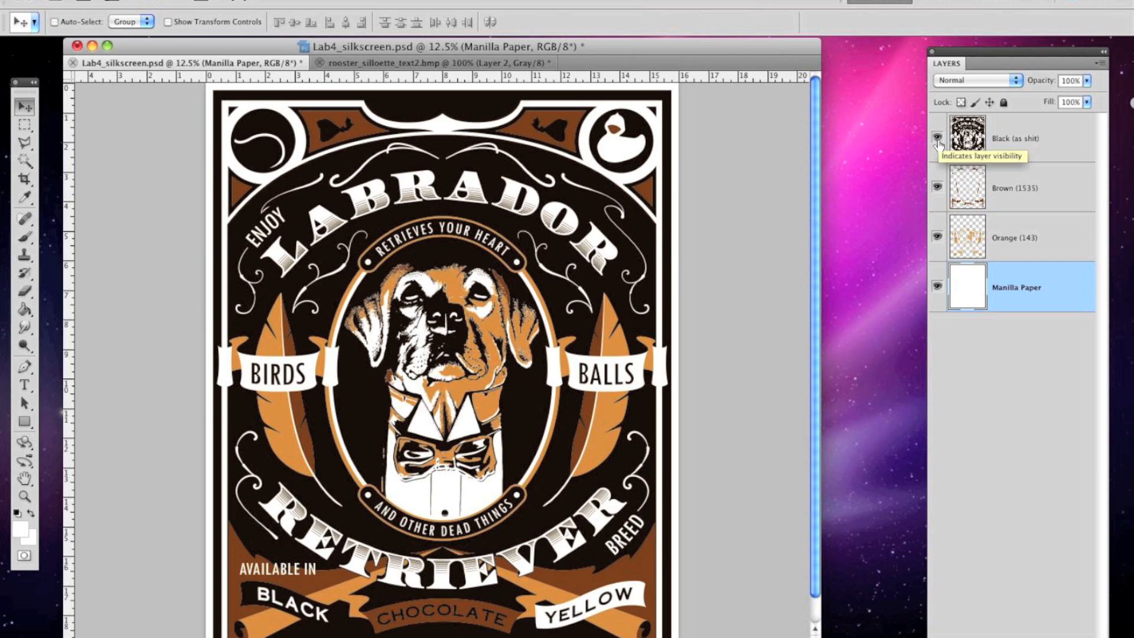
left_click(937, 140)
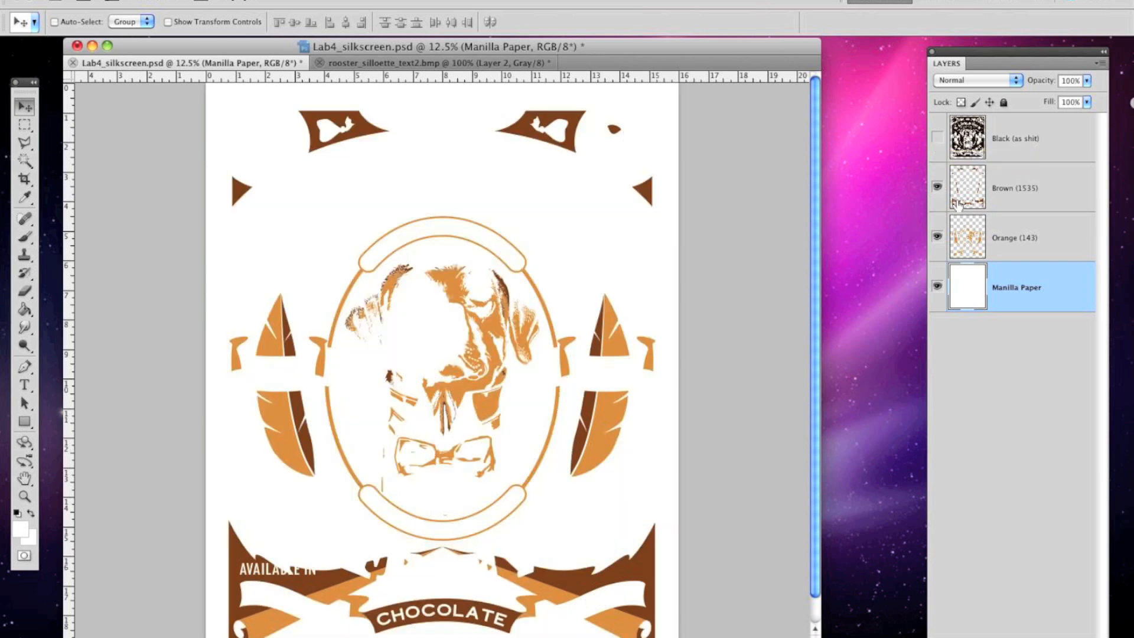
left_click(937, 187)
left_click(937, 237)
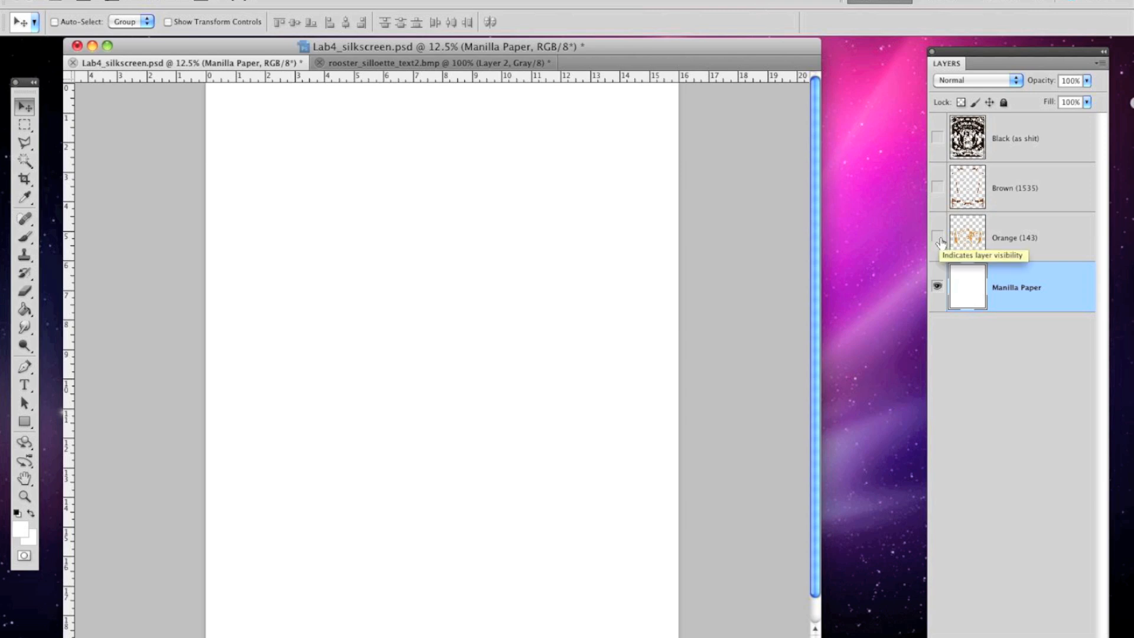
Build up the three ink layers over white once more, toggle Black to compare, and hide them all
left_click(938, 238)
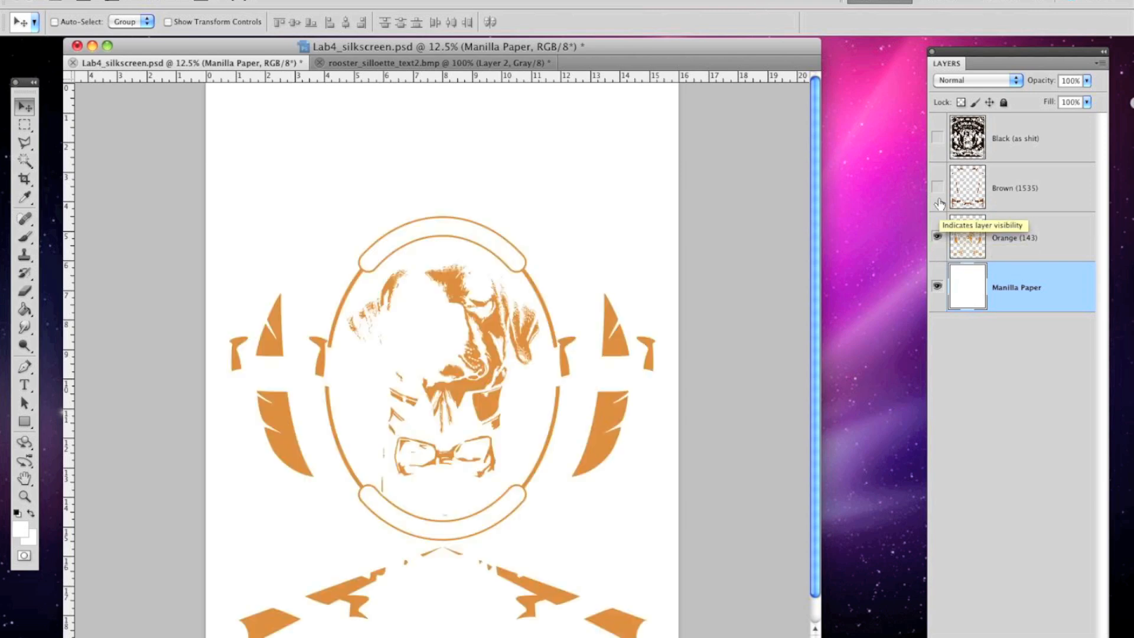
left_click(938, 190)
left_click(938, 138)
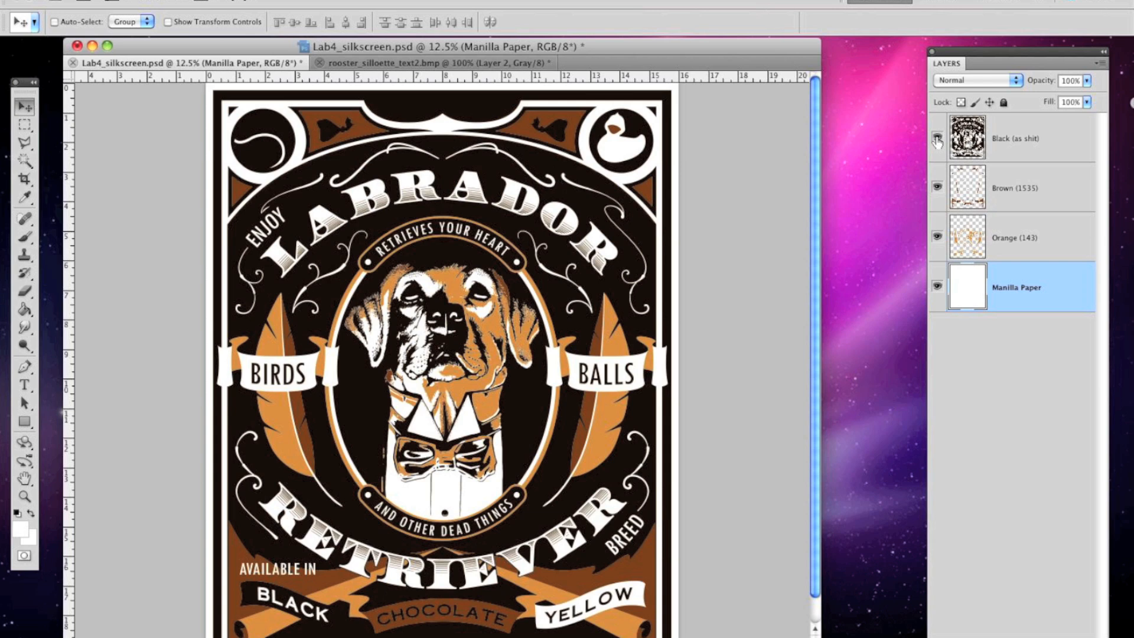
left_click(937, 138)
left_click(938, 138)
left_click(938, 140)
left_click(937, 188)
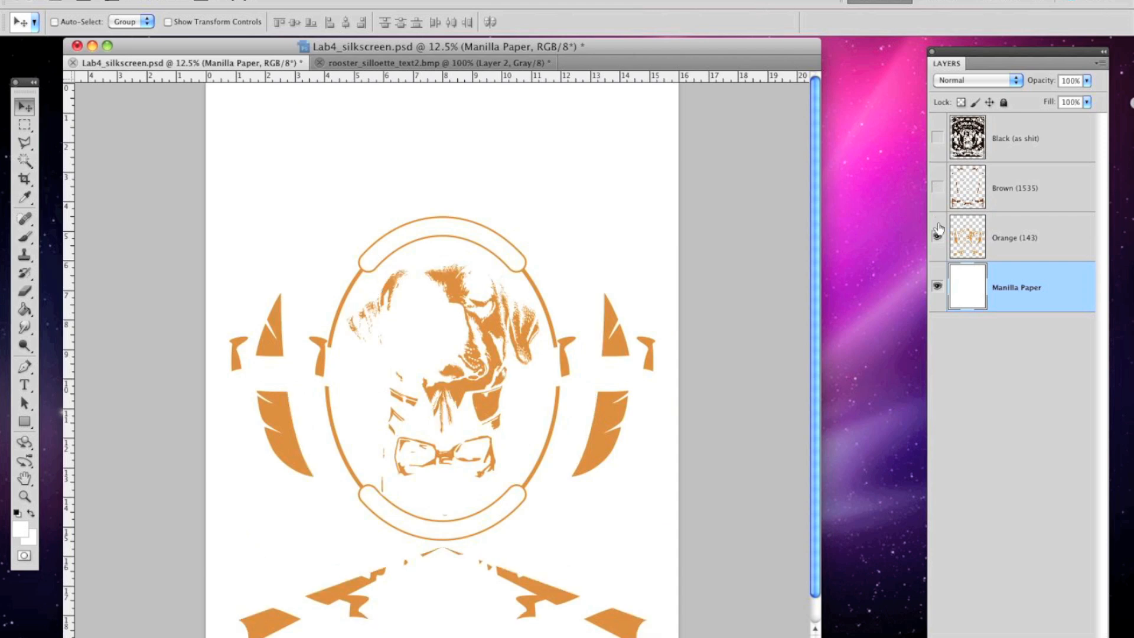
left_click(938, 237)
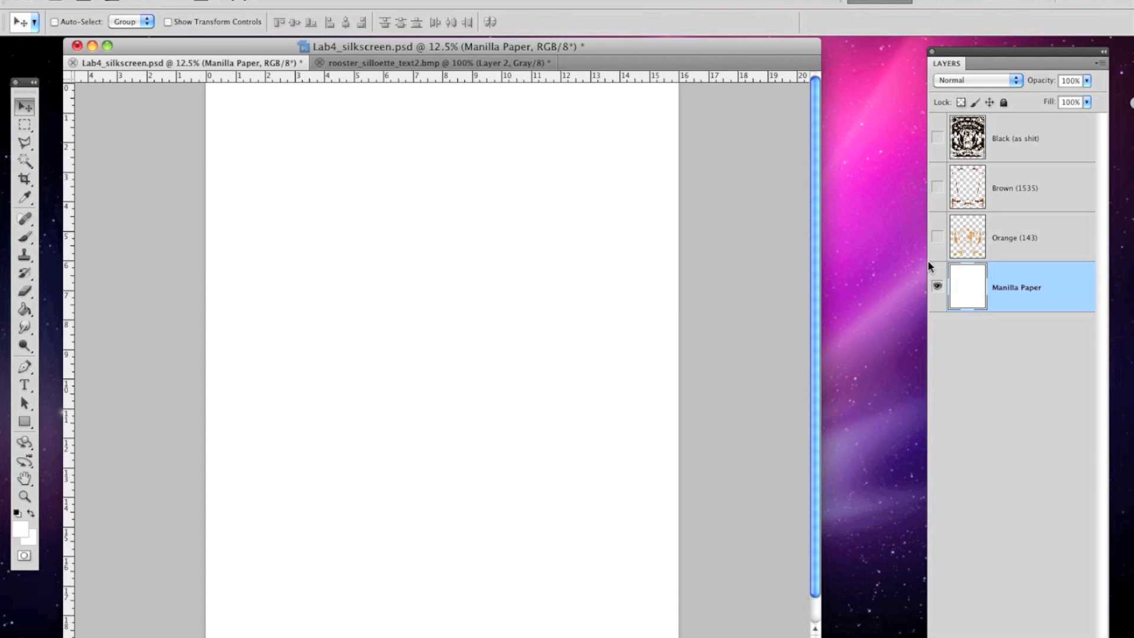
Make the Orange (143), Brown (1535) and Black layers visible over the white background
left_click(937, 237)
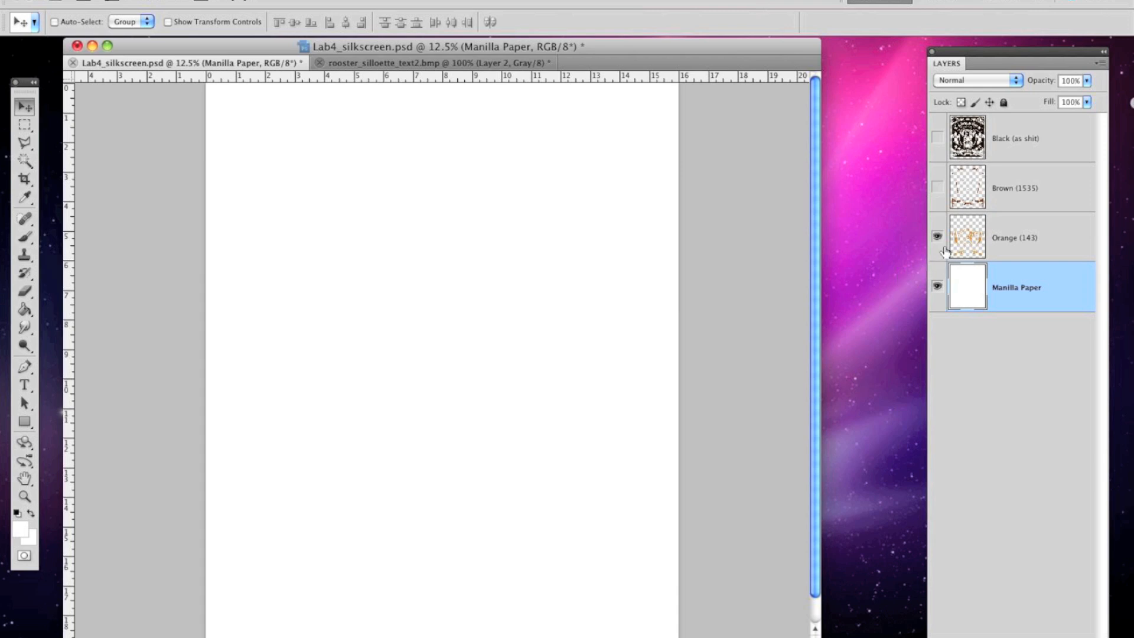
left_click(937, 188)
left_click(933, 141)
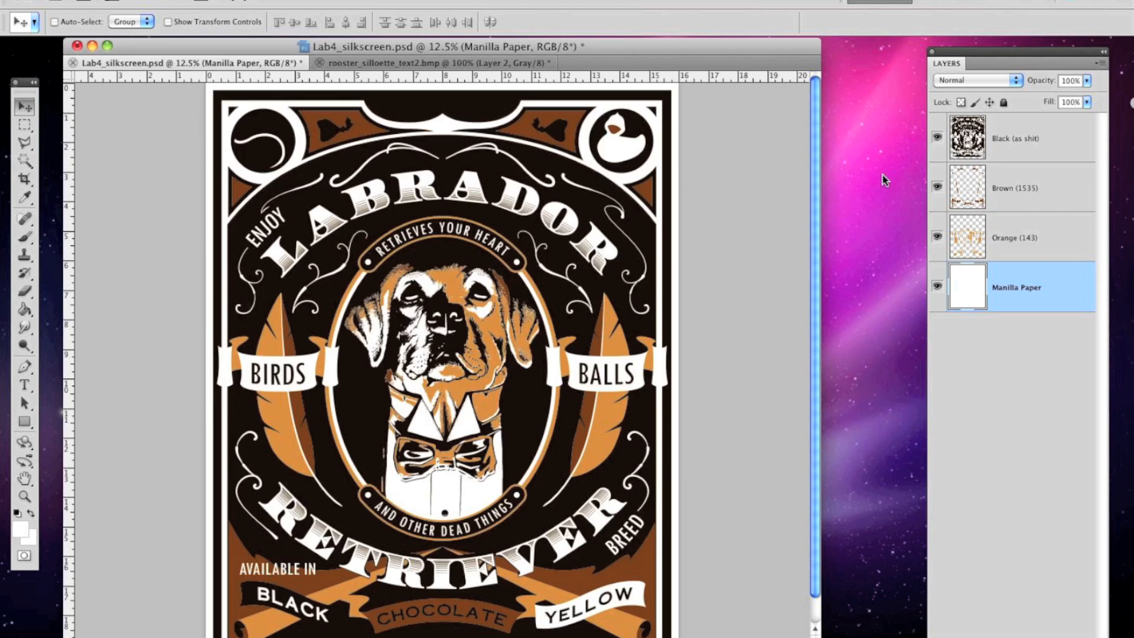
Hide and restore the Black layer to examine how the brown and orange areas sit beneath it
scroll(815, 172, "down", 3)
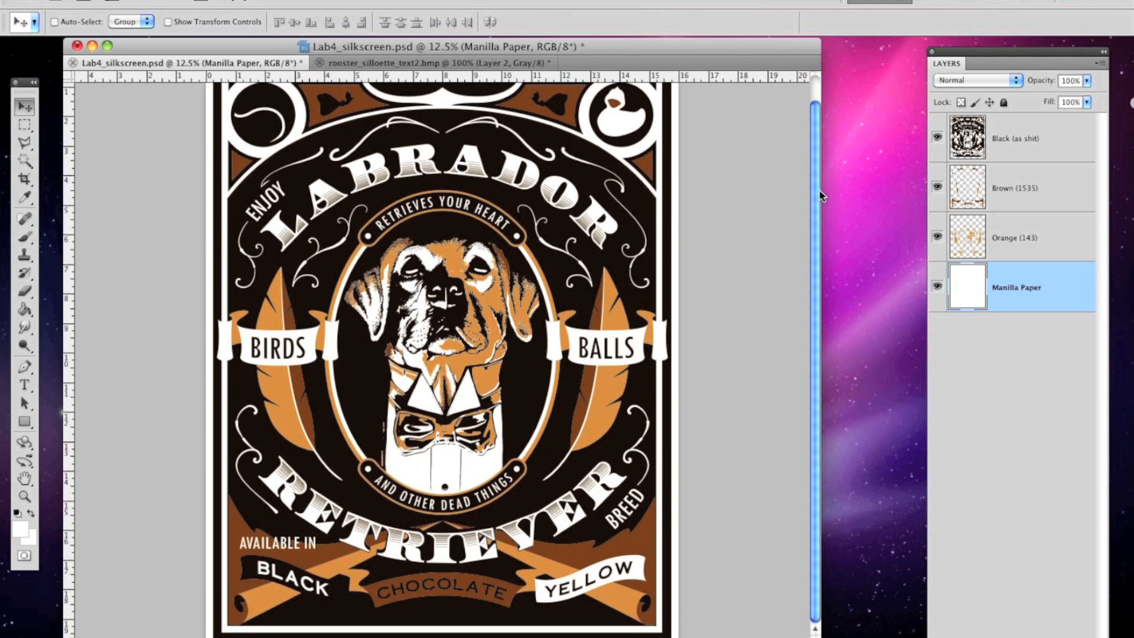
left_click(940, 138)
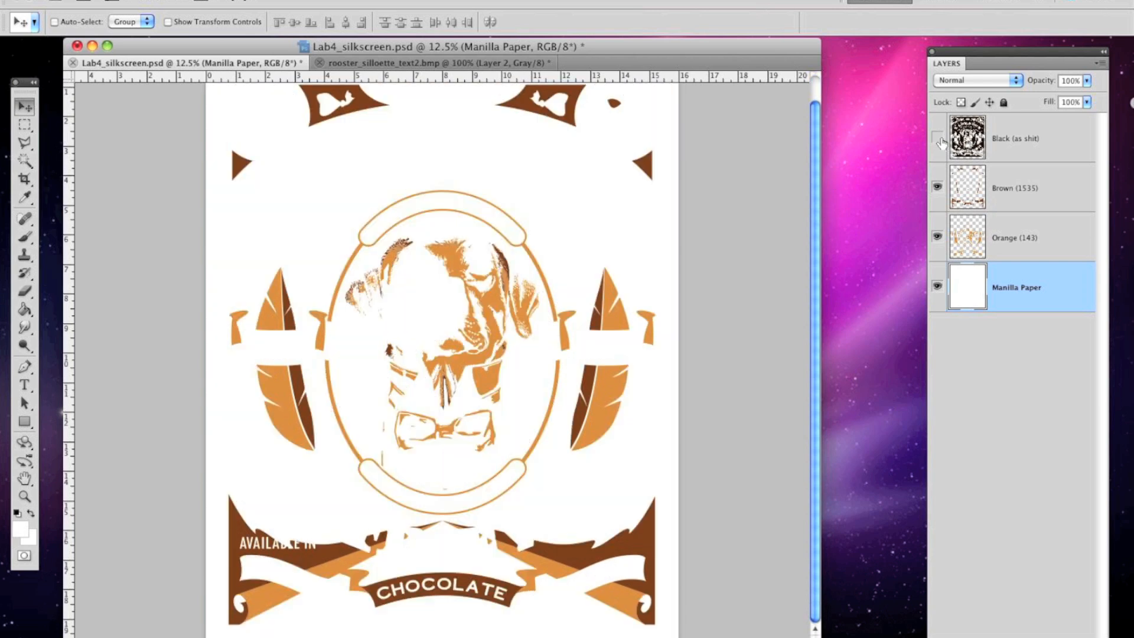
left_click(939, 138)
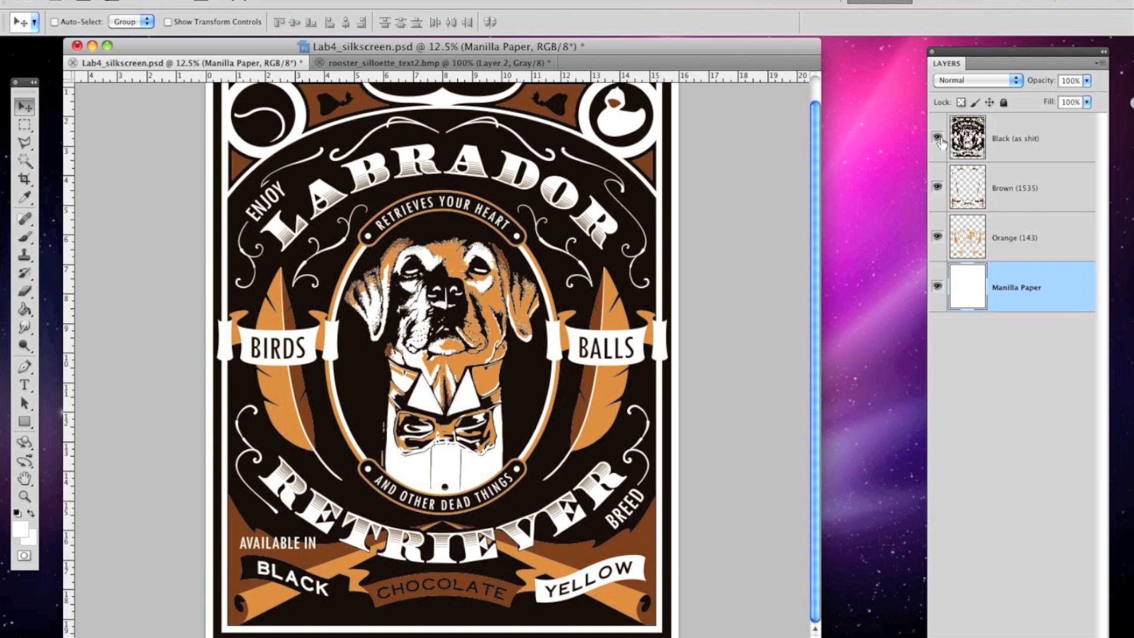
Select the Brown (1535) layer and nudge it left and right to test its registration around the dog's head
key("super+plus")
key("super+plus")
key("super+plus")
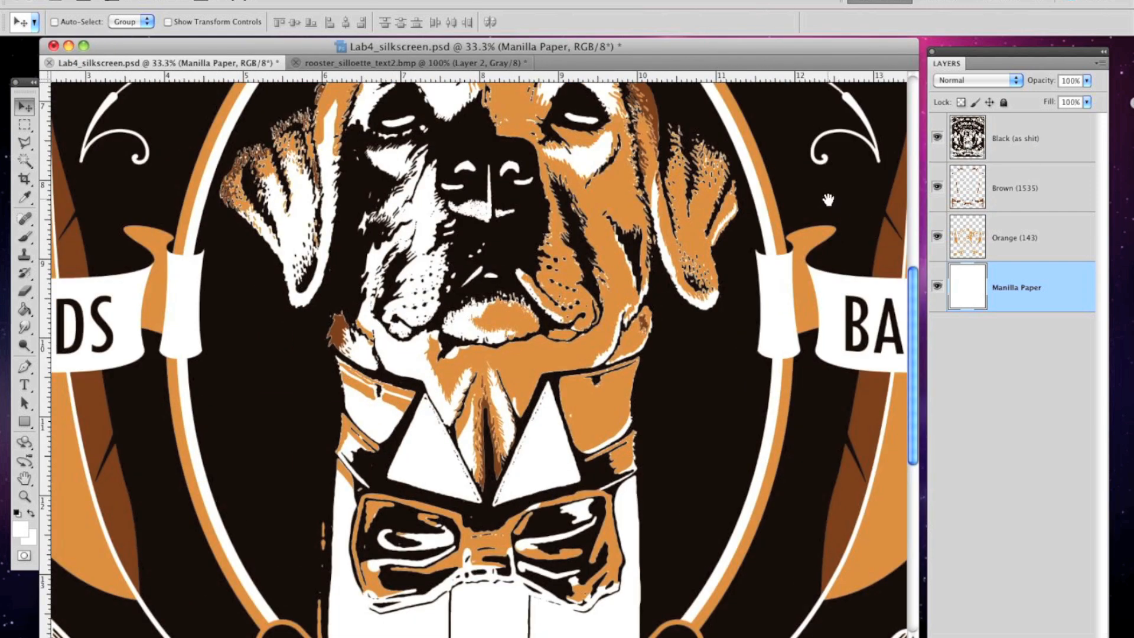
left_click_drag(851, 135, 855, 291)
key("super+r")
left_click(1025, 204)
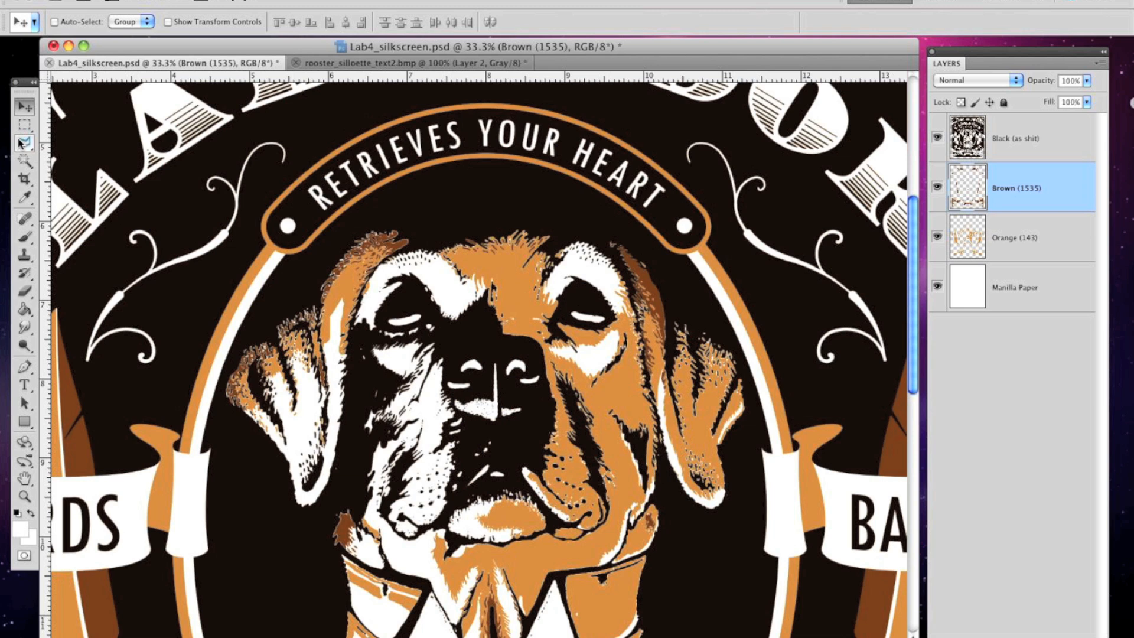
key("shift+Left")
key("shift+Left")
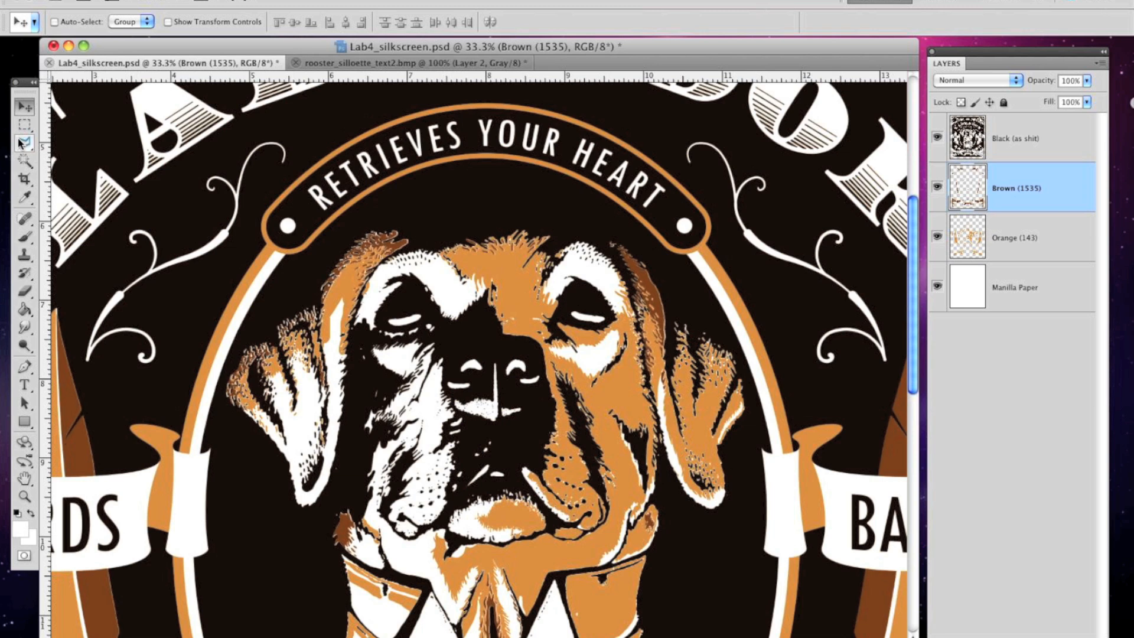
key("shift+Left")
key("shift+Right")
key("shift+Right")
key("shift+Right")
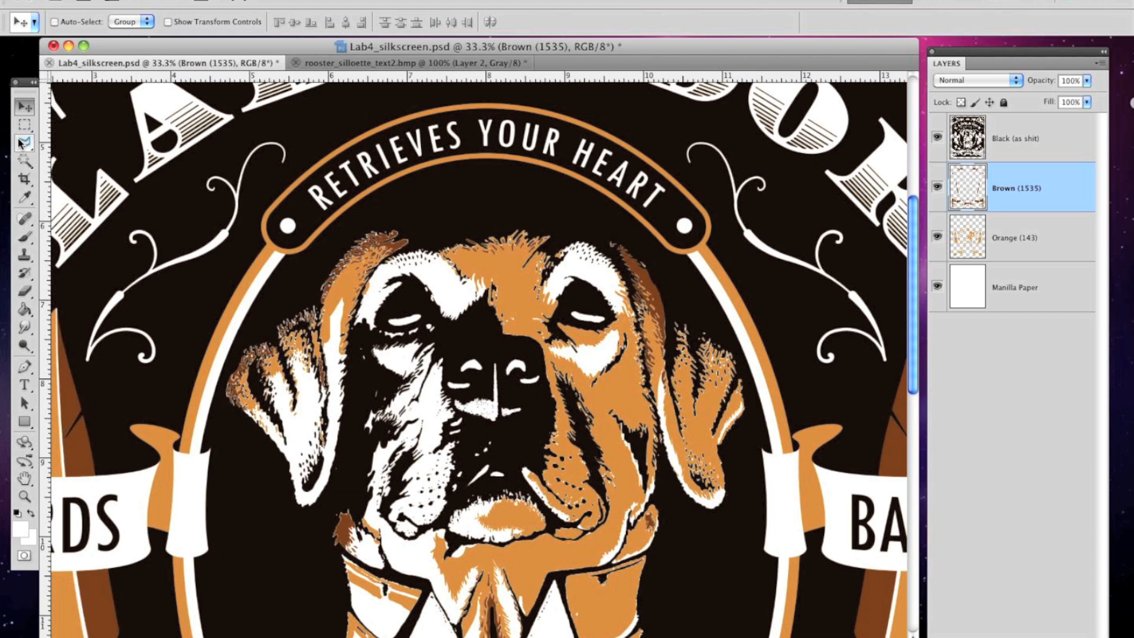
key("shift+Left")
key("shift+Left")
Shift the Brown layer horizontally in small nudges to test misregistration around the AVAILABLE IN and CHOCOLATE lettering
left_click_drag(910, 288, 905, 506)
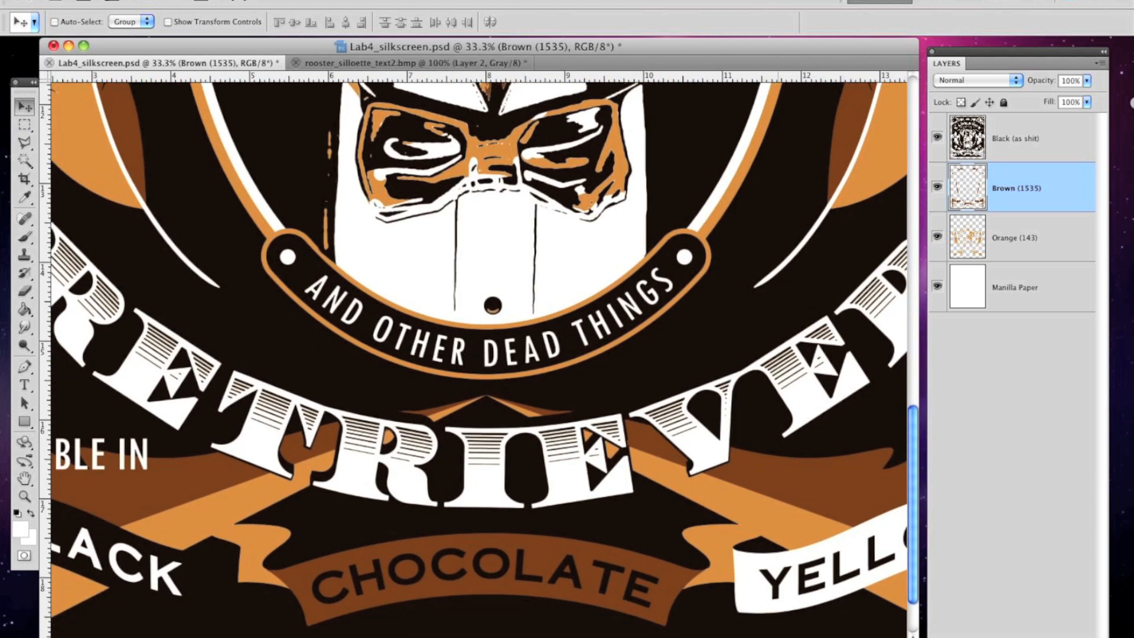
left_click_drag(608, 637, 482, 637)
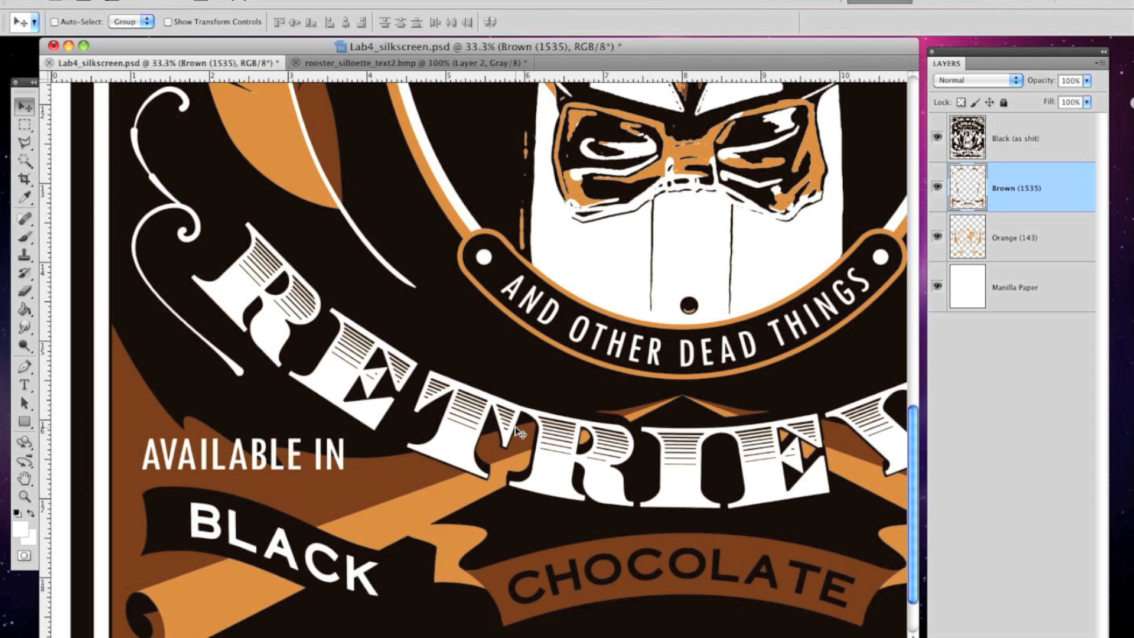
key("Right")
key("Right")
key("Right")
key("Right")
key("Right")
key("Right")
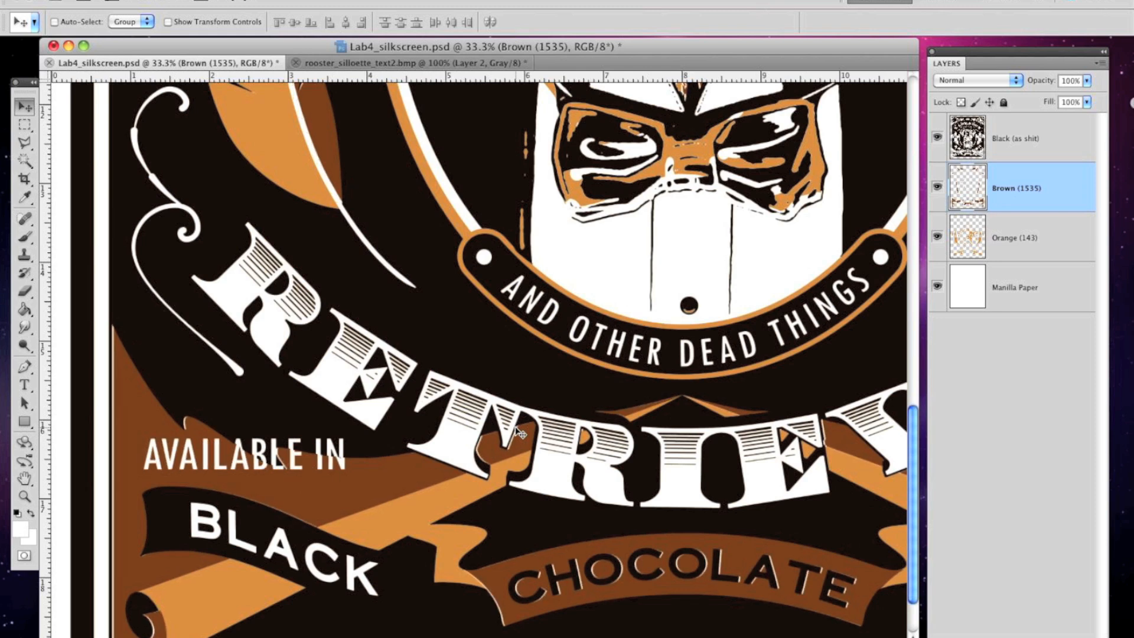
key("Left")
key("Left")
key("Left")
key("Left")
key("Left")
key("Left")
key("Left")
key("Left")
key("Left")
key("Left")
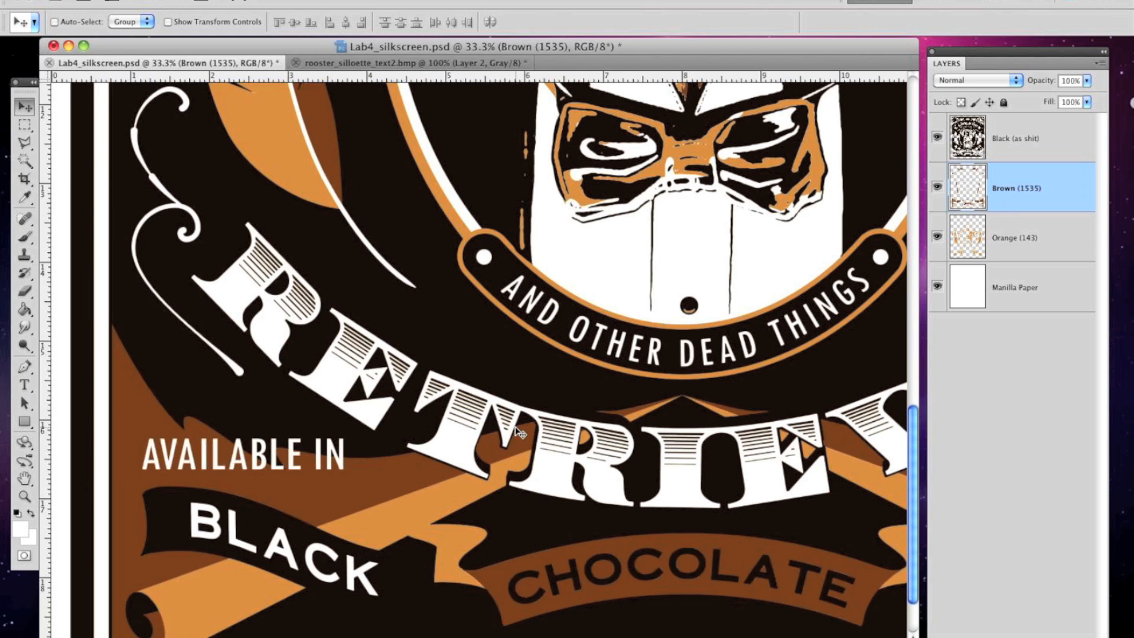
key("Right")
key("Right")
key("Right")
key("Right")
Shift the Brown layer up and down in small nudges to test vertical misregistration around the lower banners
key("Up")
key("Up")
key("Up")
key("Up")
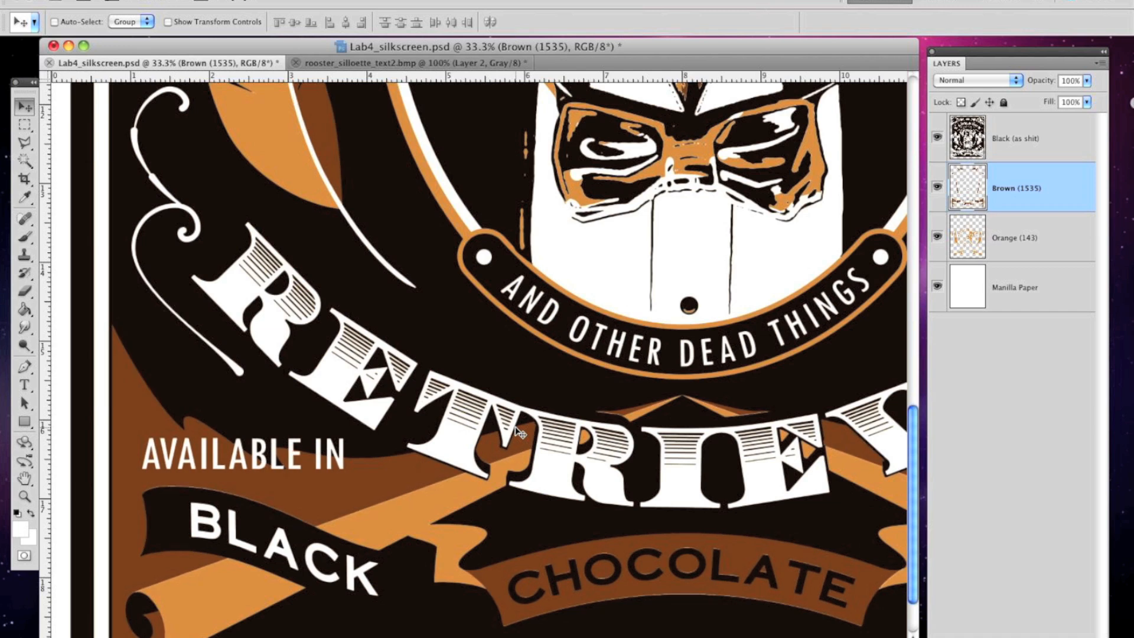
key("Down")
key("Down")
key("Down")
key("Down")
key("Down")
key("Down")
key("Down")
key("Down")
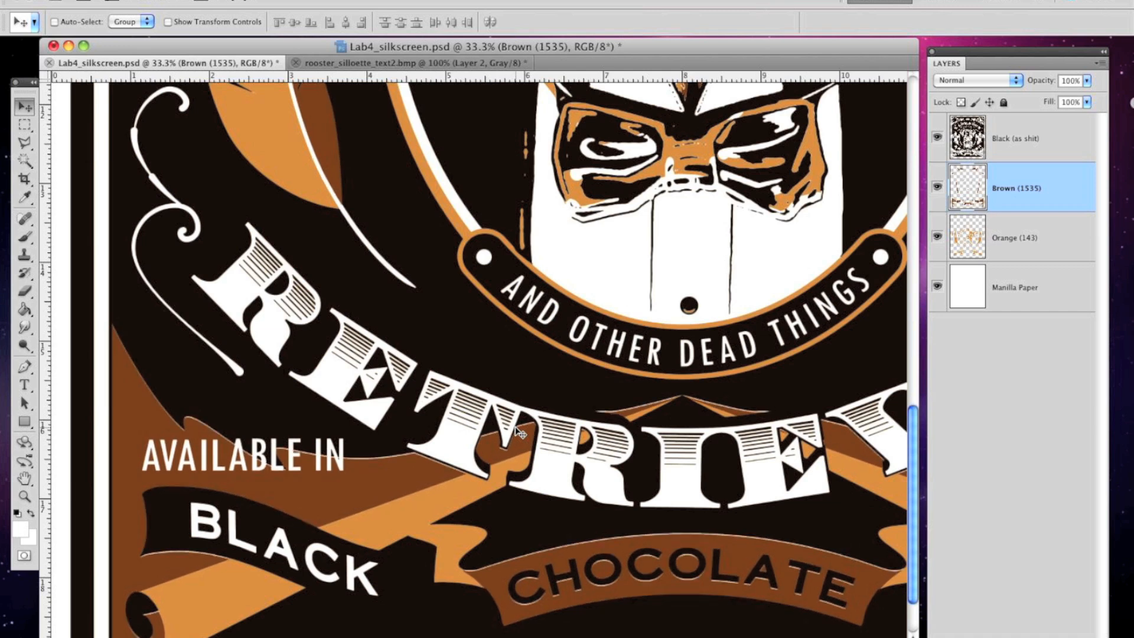
key("Up")
key("Up")
key("Up")
key("Up")
Nudge the Brown layer four steps right and four steps back left to recheck the horizontal misregistration
key("Right")
key("Right")
key("Right")
key("Right")
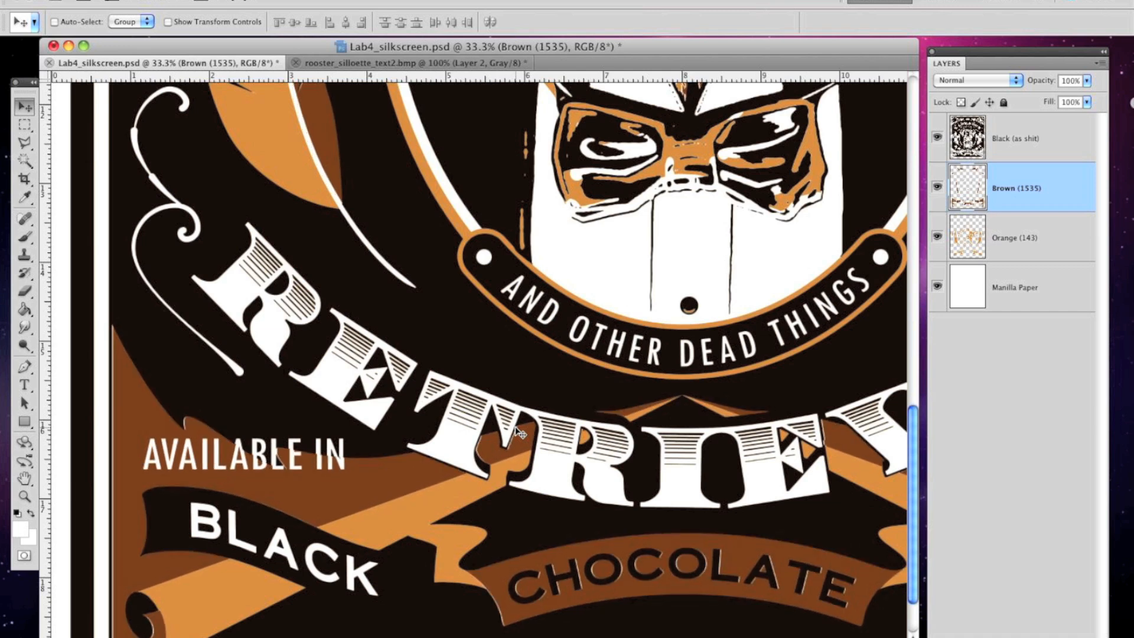
key("Left")
key("Left")
key("Left")
key("Left")
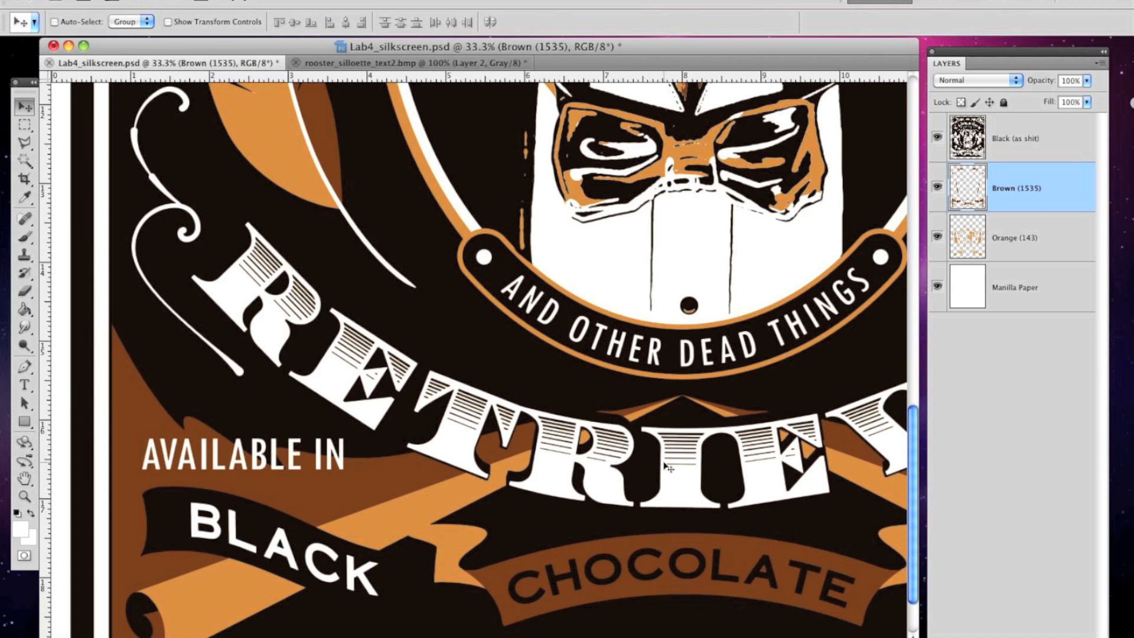
Examine the Brown layer's alignment across the top corners, the dog and feathers, and the lower banners at 33.3% zoom
scroll(881, 248, "up", 10)
scroll(880, 248, "up", 10)
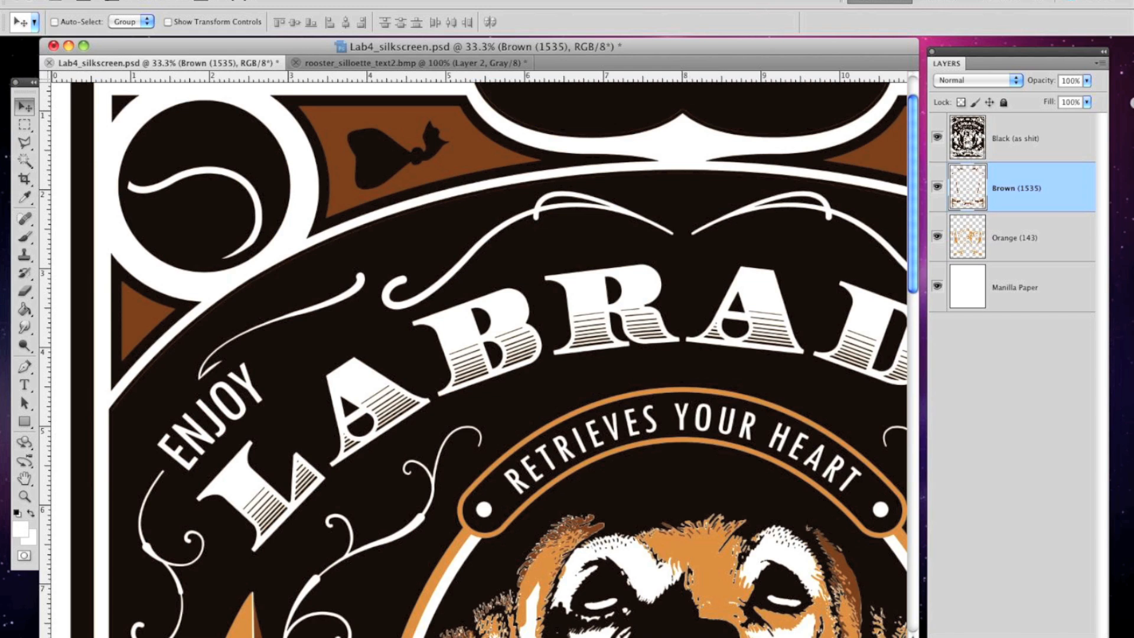
scroll(889, 266, "right", 10)
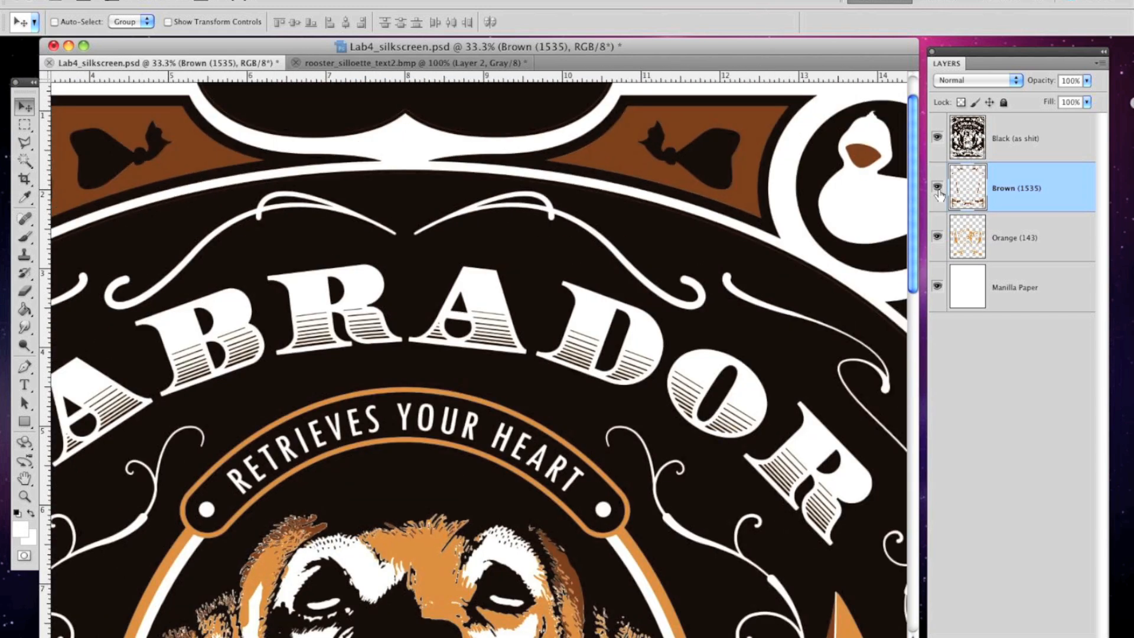
left_click_drag(913, 205, 892, 520)
scroll(157, 498, "left", 2)
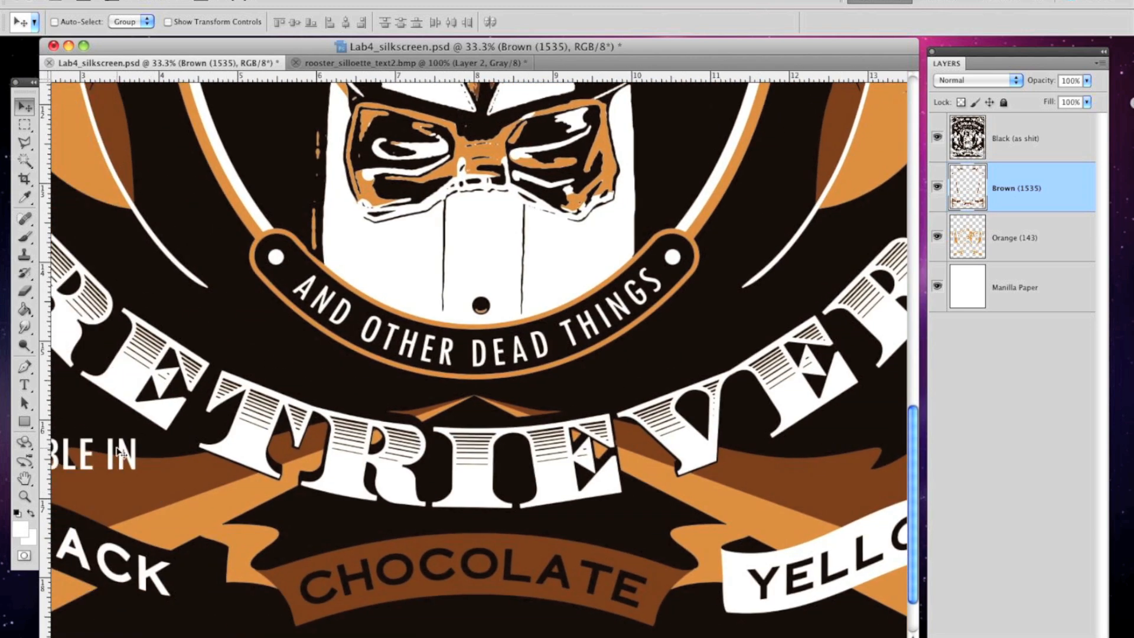
scroll(121, 454, "left", 2)
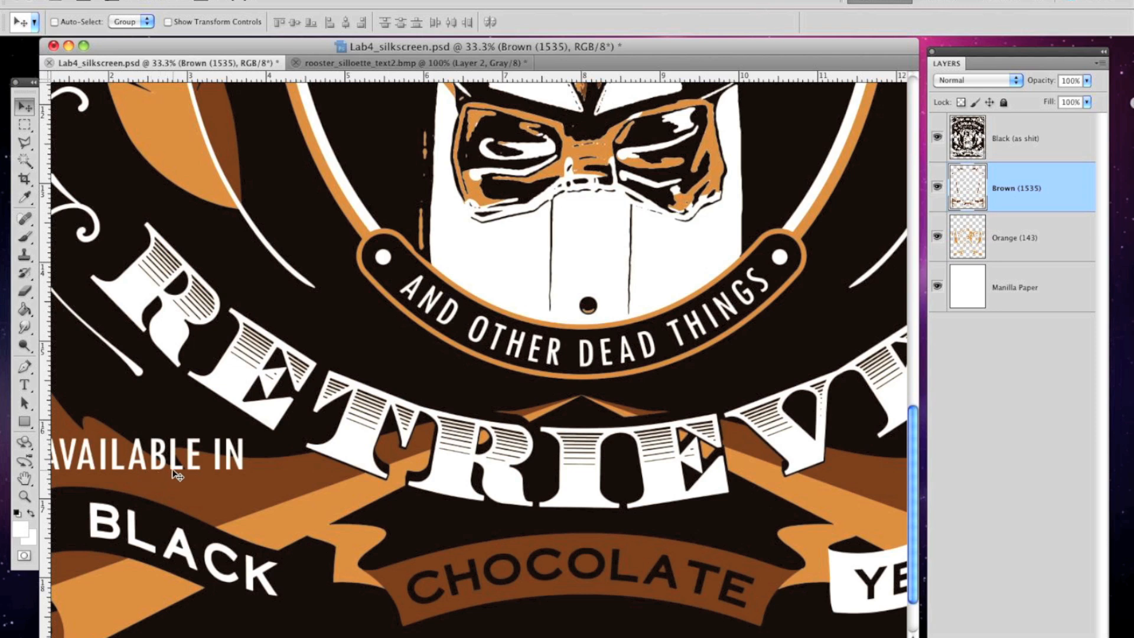
scroll(313, 576, "left", 1)
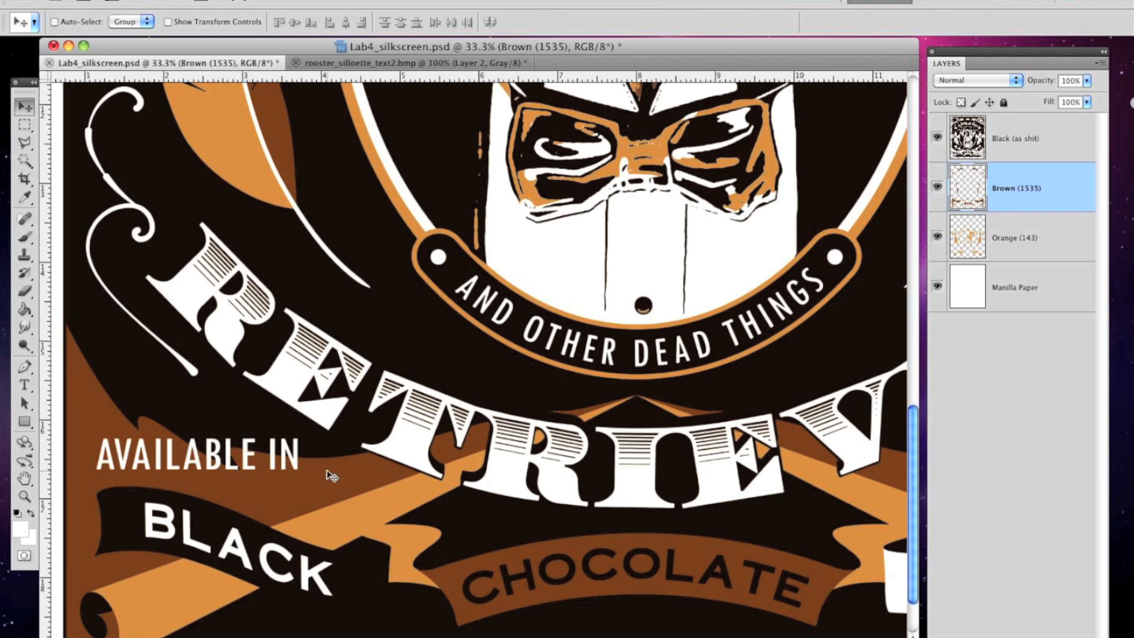
scroll(330, 476, "right", 1)
scroll(872, 594, "right", 2)
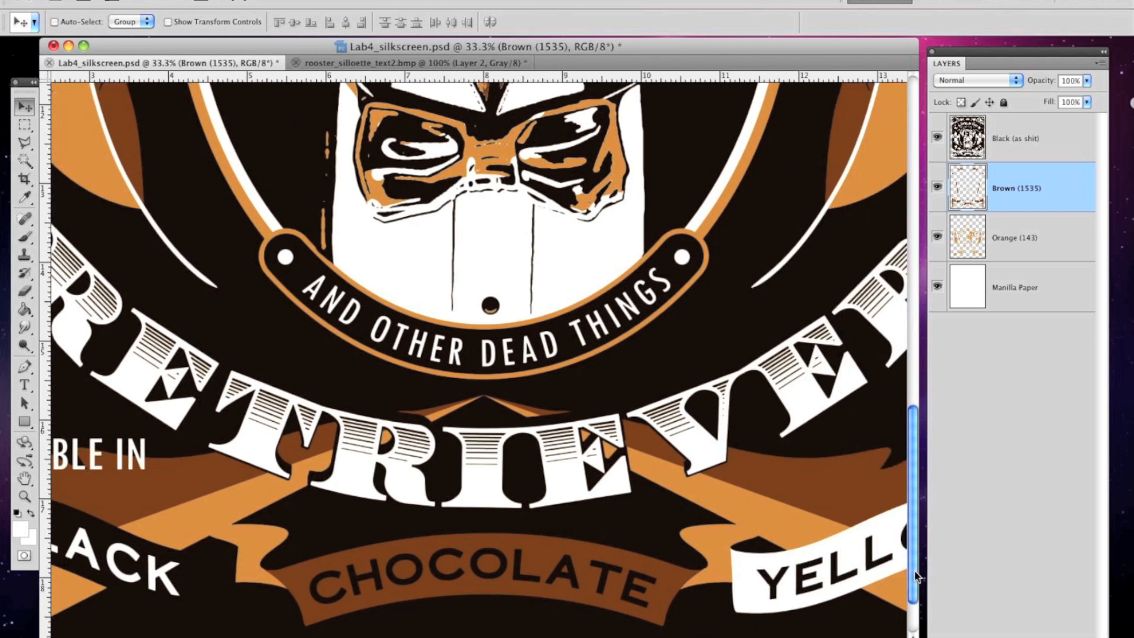
left_click_drag(910, 576, 917, 416)
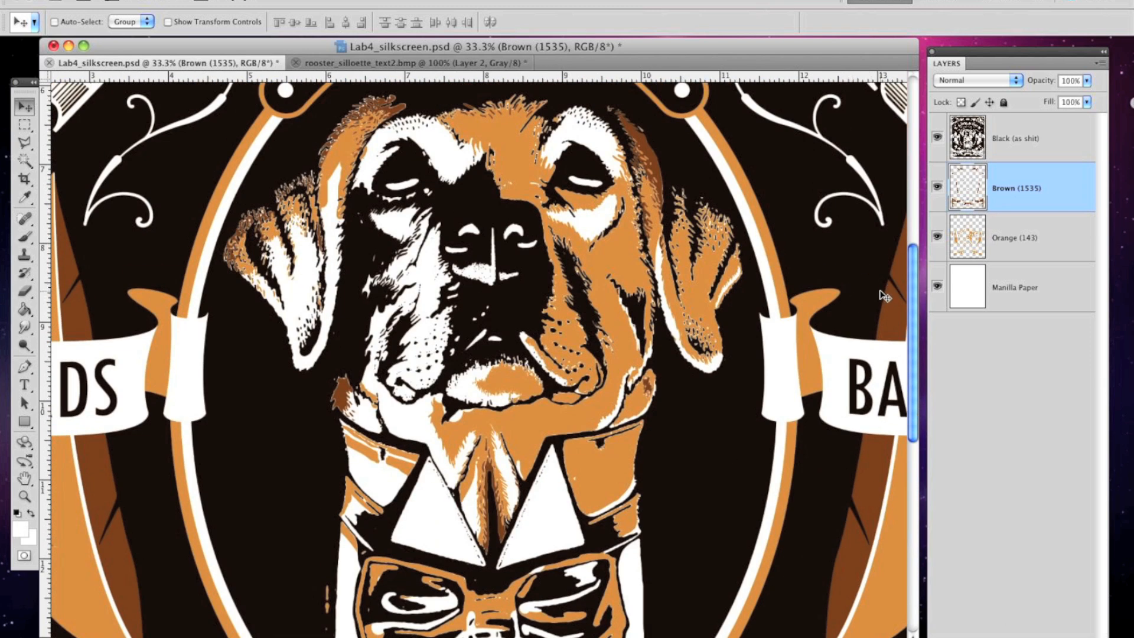
scroll(908, 371, "left", 3)
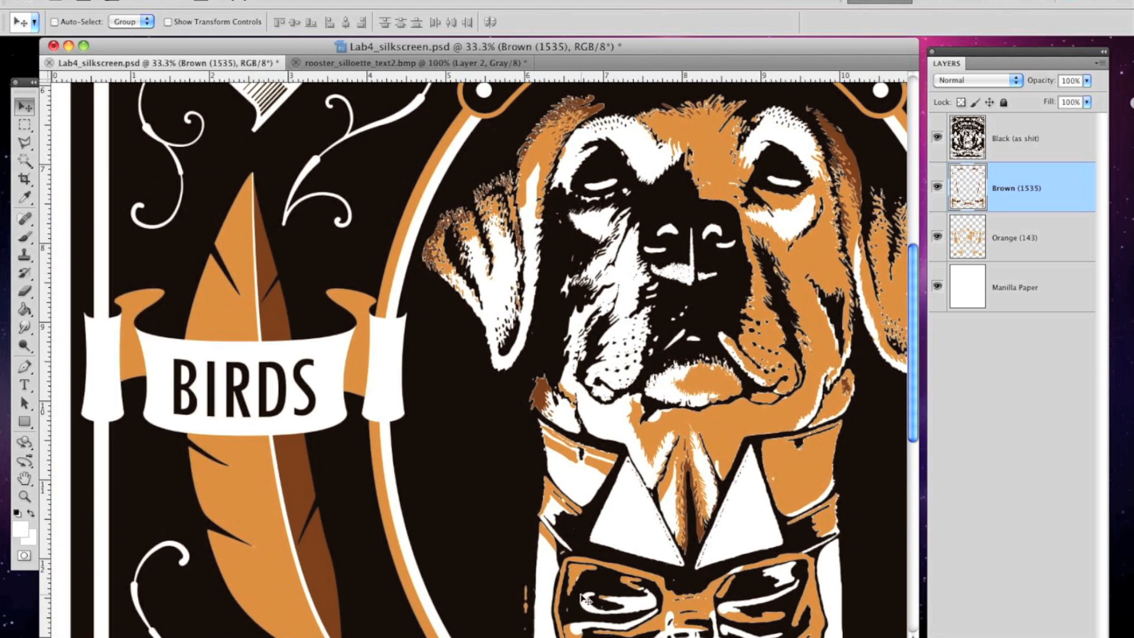
left_click_drag(910, 373, 913, 417)
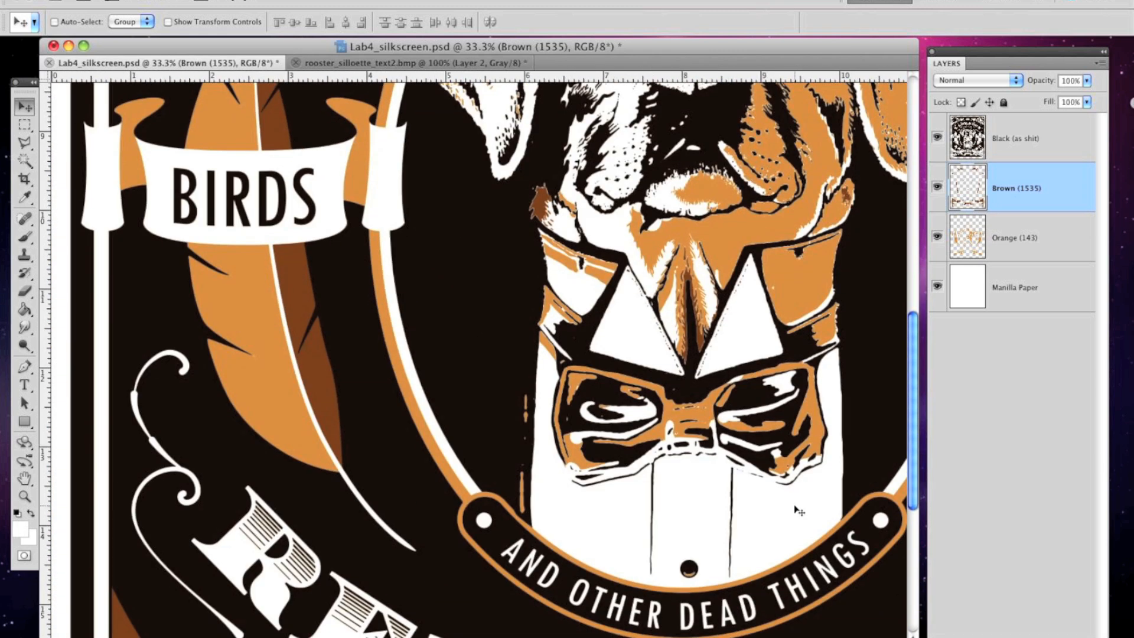
left_click_drag(911, 485, 527, 547)
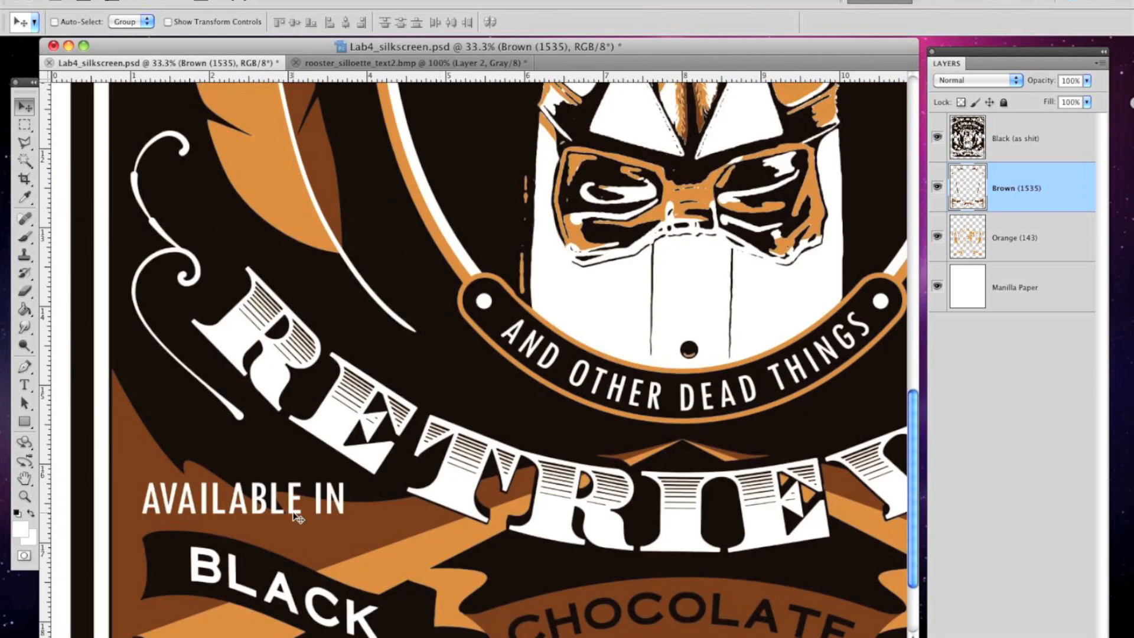
Look over the whole poster at reduced zoom, from the LABRADOR heading down to the lower banners
key("super+minus")
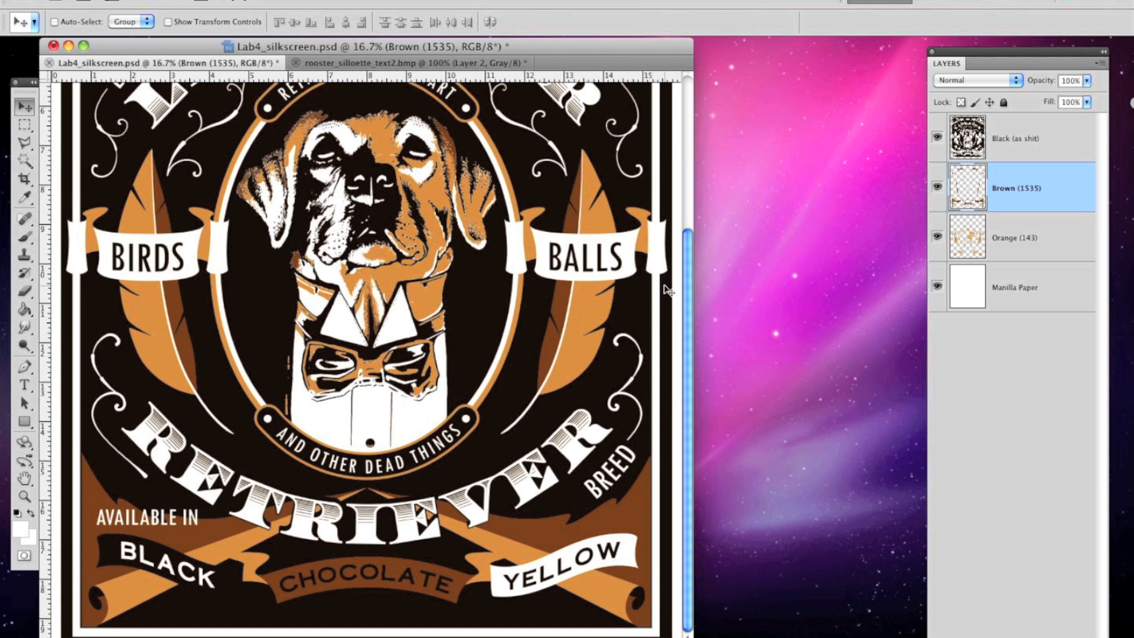
left_click_drag(689, 351, 689, 222)
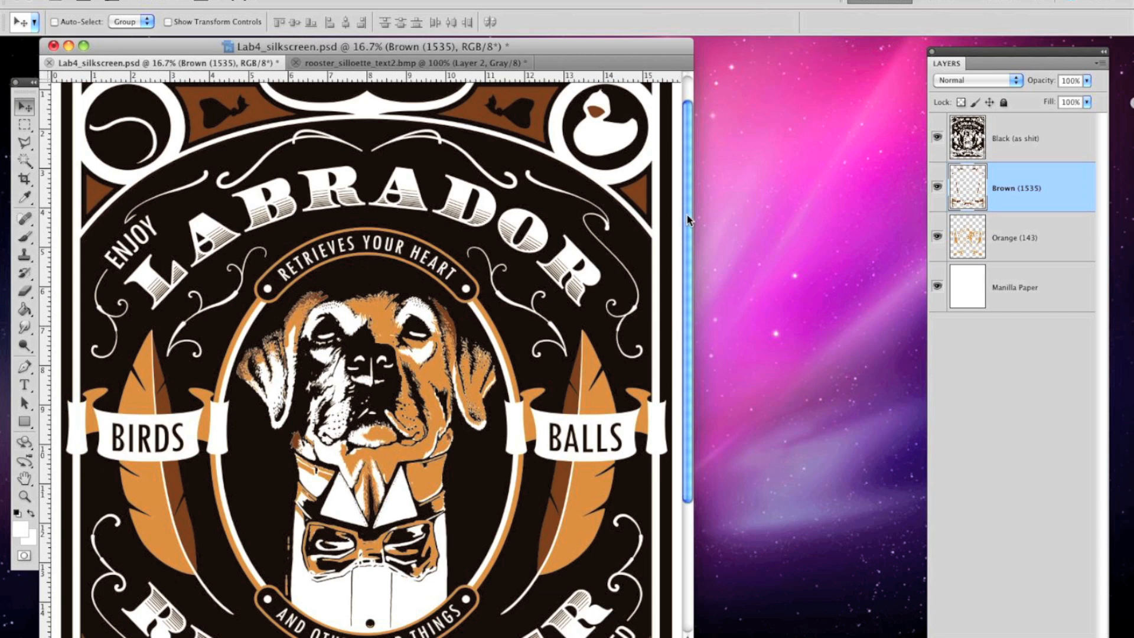
left_click_drag(689, 220, 687, 371)
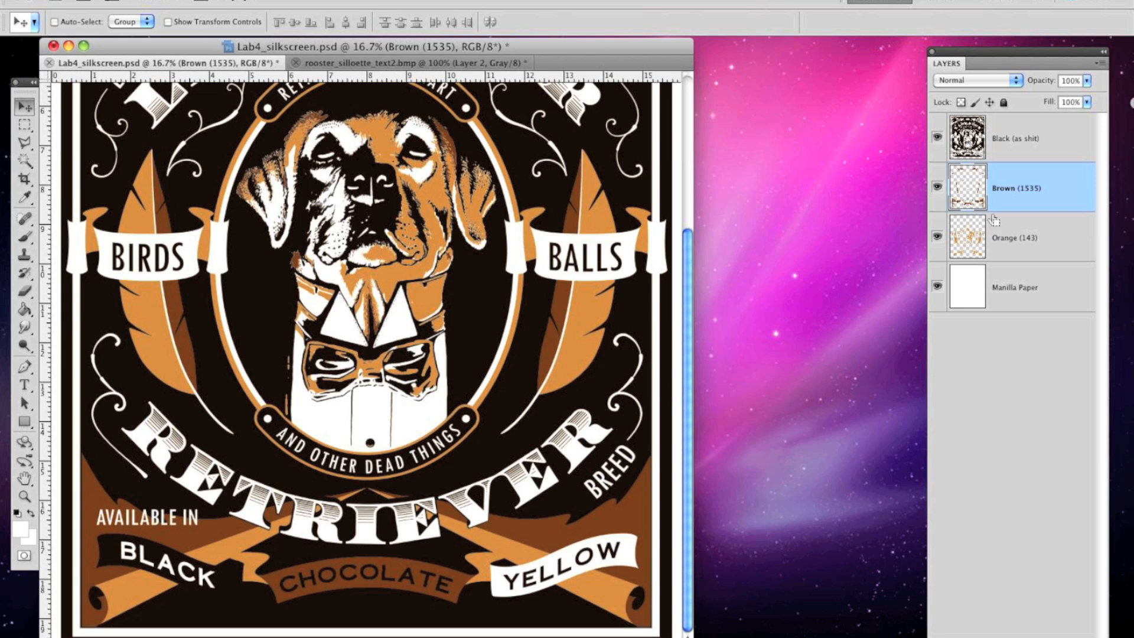
key("super+plus")
key("super+plus")
key("super+minus")
key("super+minus")
key("super+minus")
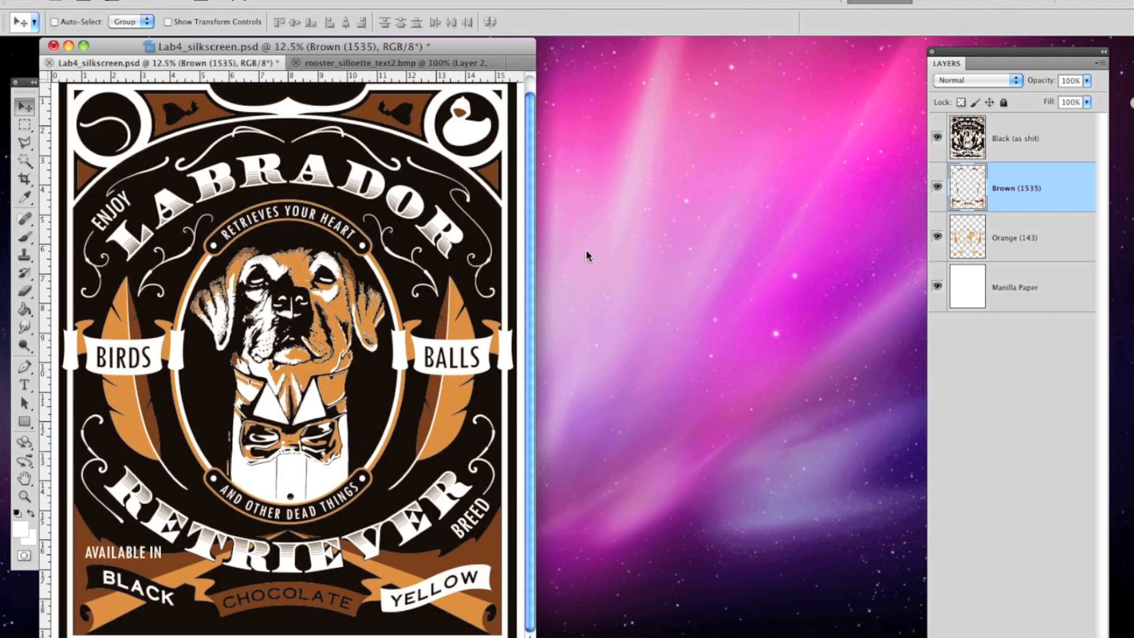
With the Black layer active, use Color Range to select the orange areas by sampling the orange beside the BIRDS banner
left_click(1038, 144)
left_click(266, 6)
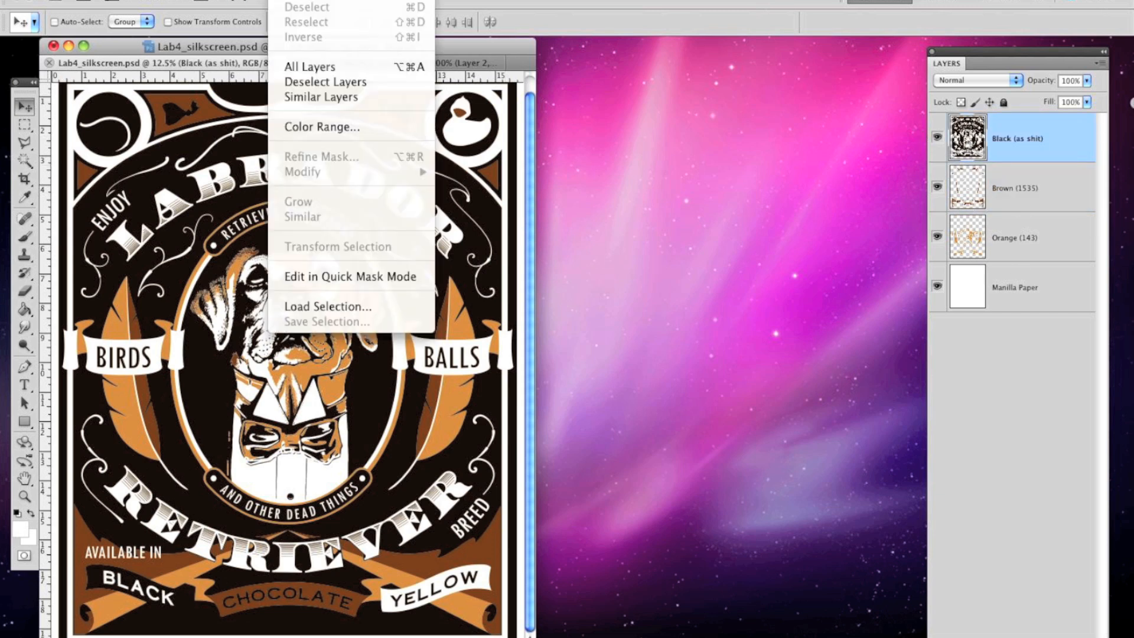
left_click(310, 126)
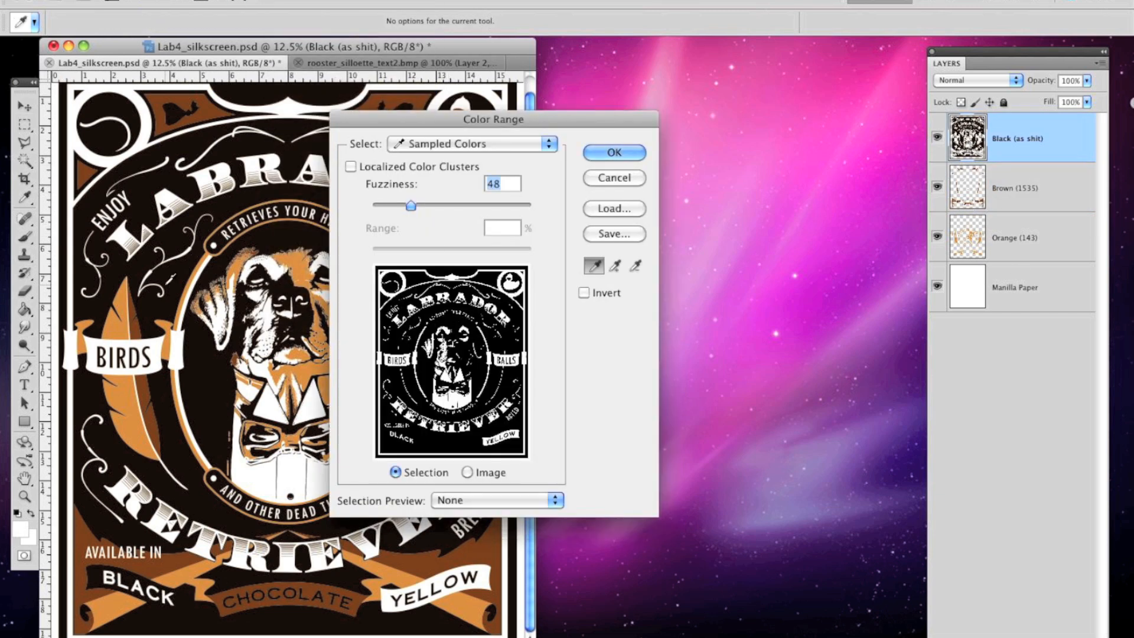
left_click(120, 329)
left_click(596, 153)
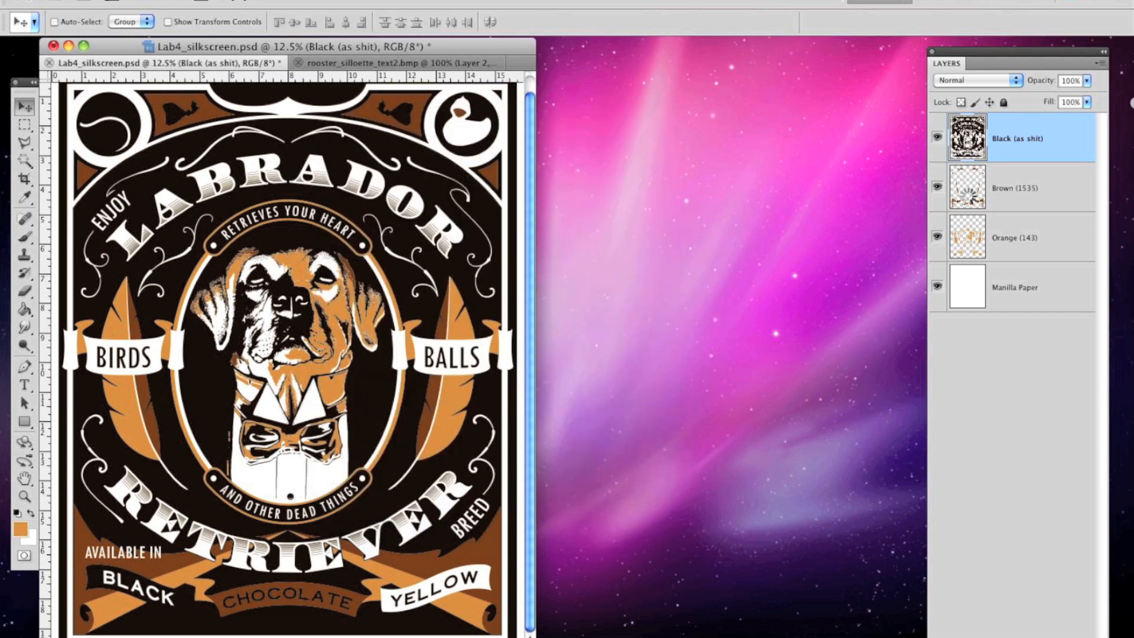
Fill the selected areas with orange on a new layer and clear the selection
left_click(31, 513)
left_click(1066, 637)
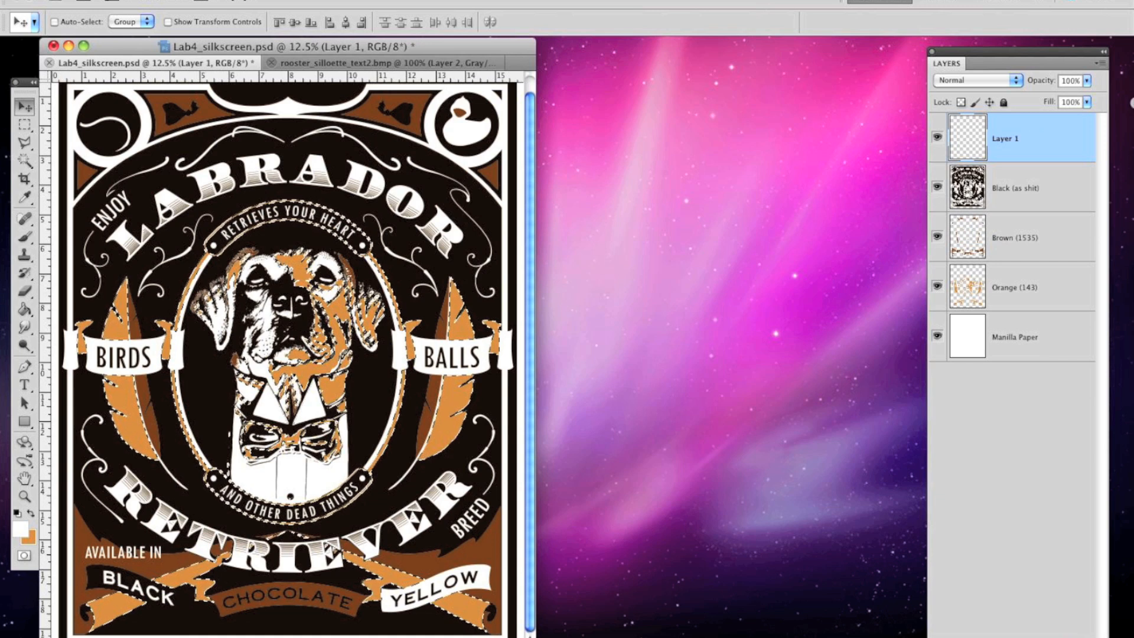
key("super+BackSpace")
key("super+d")
Duplicate the orange-filled layer, undo the duplication and delete the orange-filled layer
left_click_drag(1049, 138, 1054, 621)
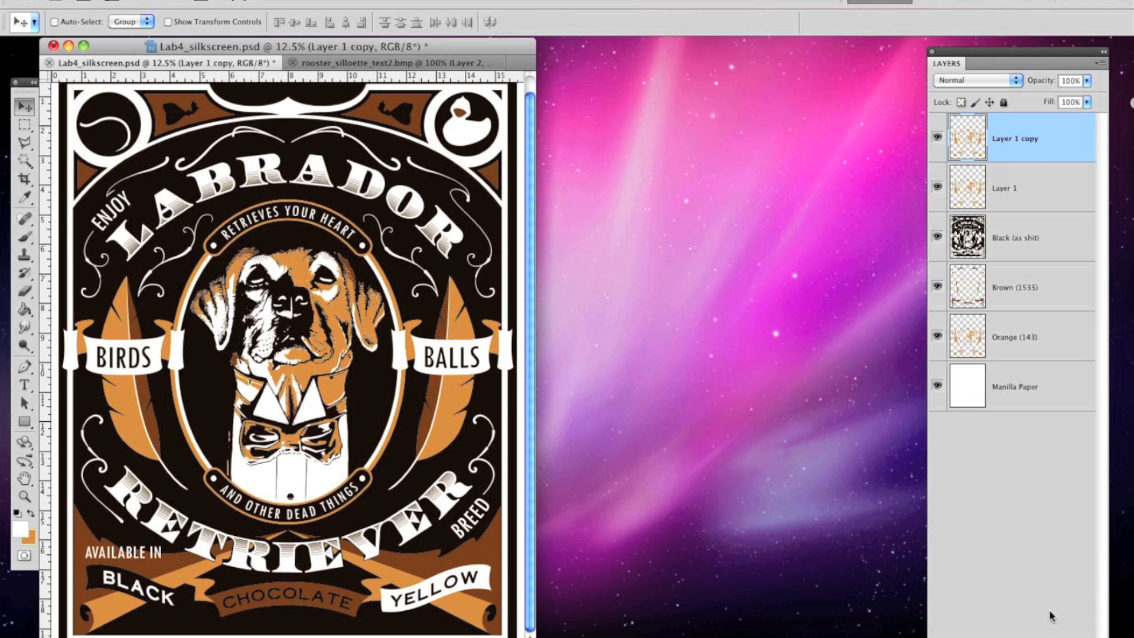
key("super+z")
left_click_drag(954, 127, 969, 633)
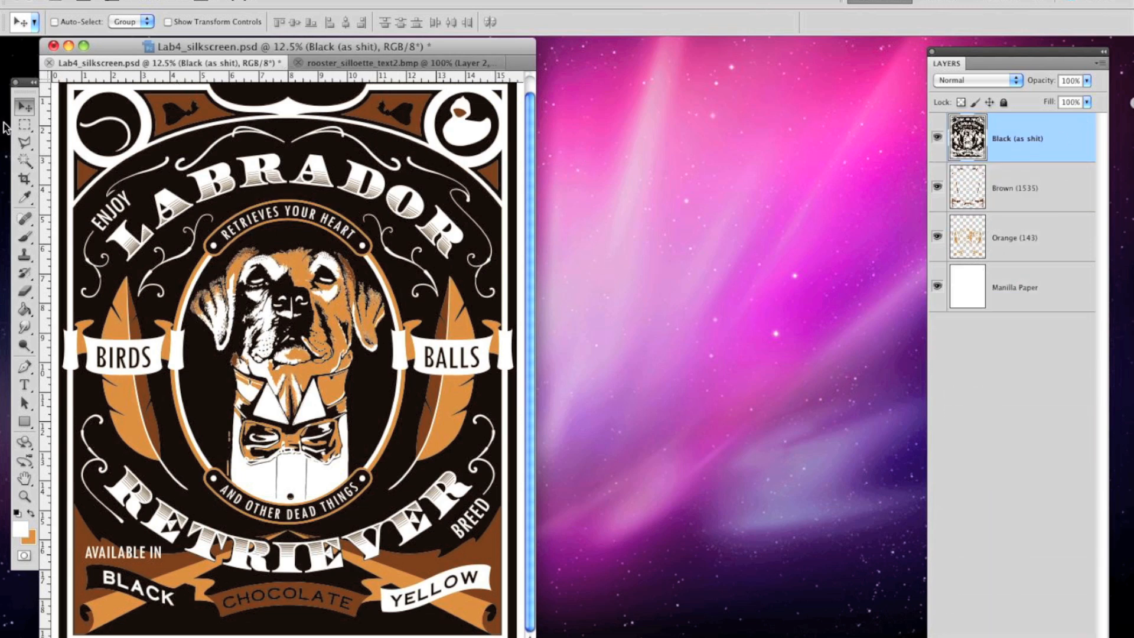
Use Color Range with an increased fuzziness to select the poster's white areas from the Black layer
left_click(277, 2)
left_click(319, 125)
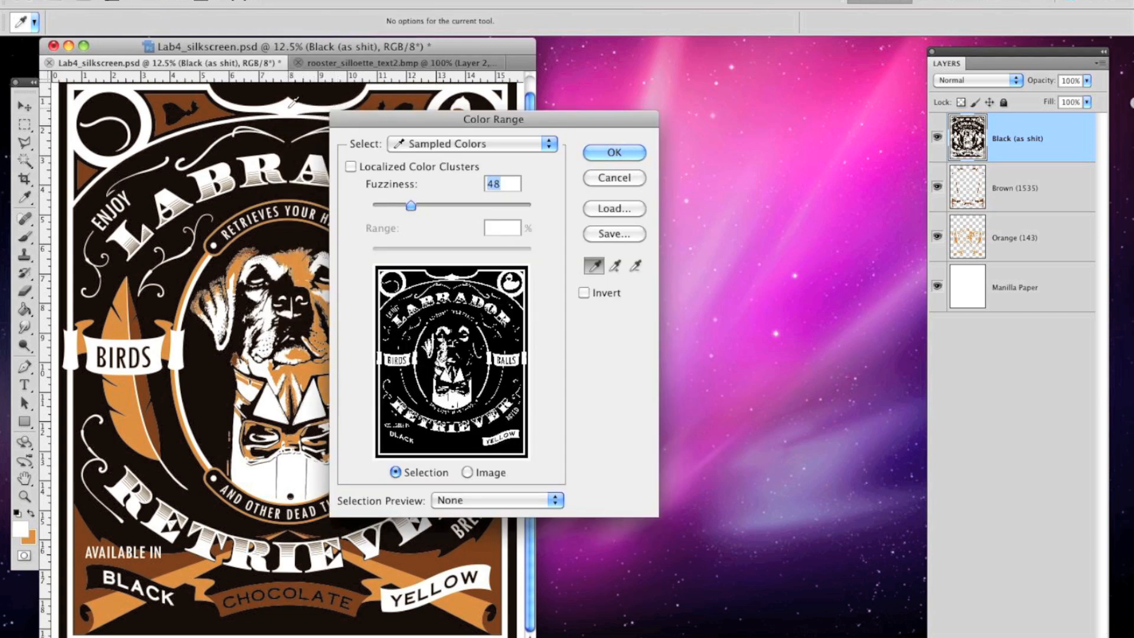
left_click_drag(410, 205, 443, 206)
left_click(615, 153)
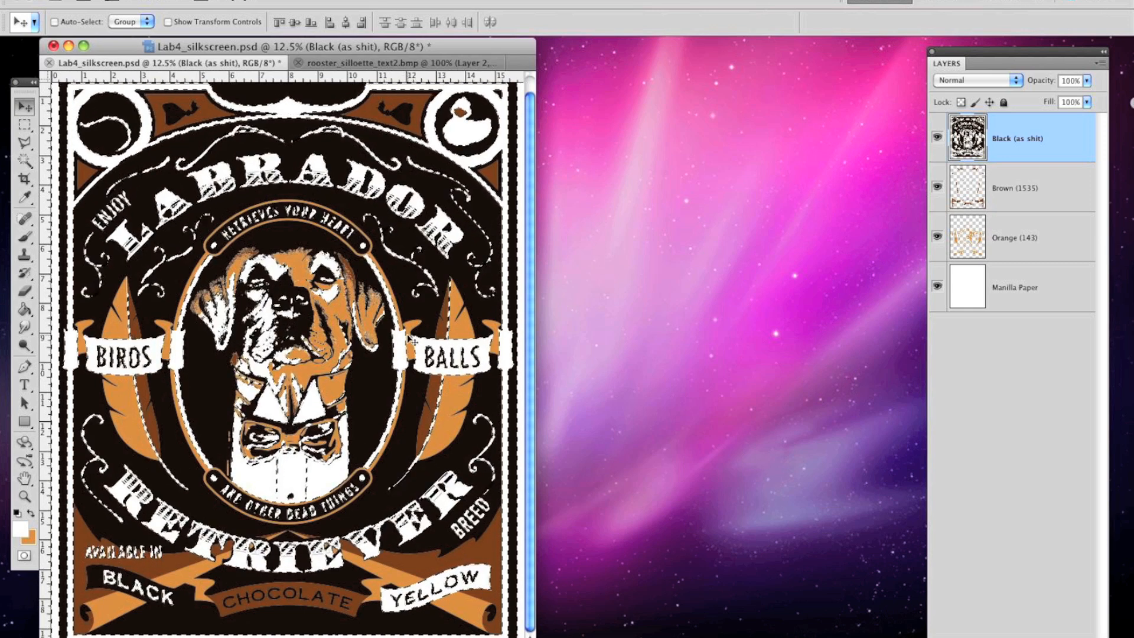
Fill the selected areas with white on a new layer above the Black layer and clear the selection
left_click(31, 515)
left_click(1072, 637)
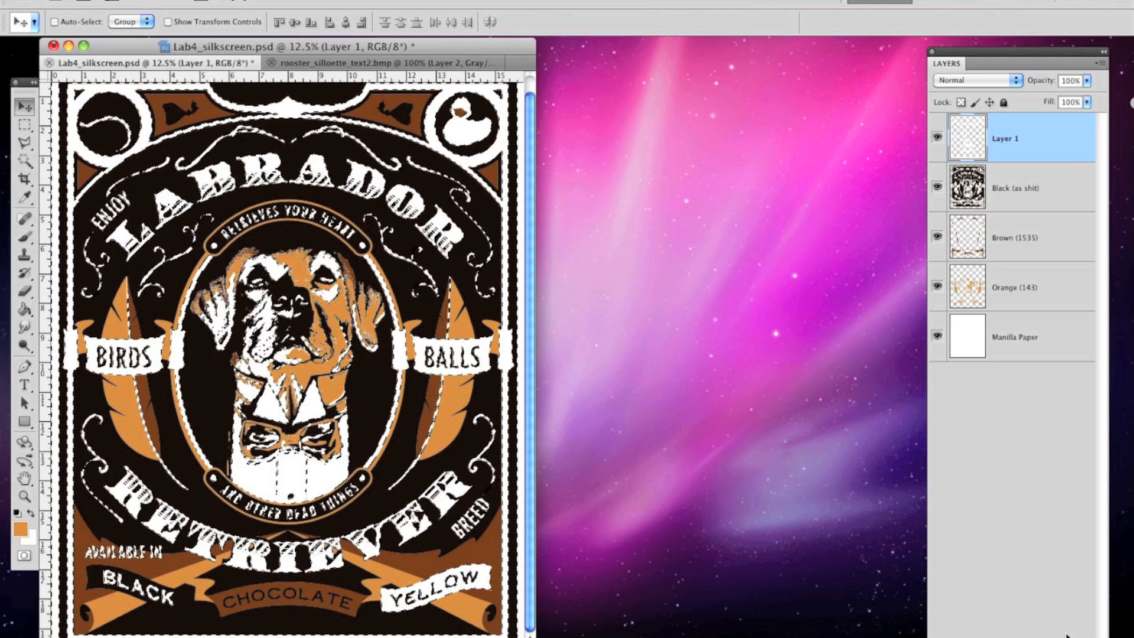
key("super+d")
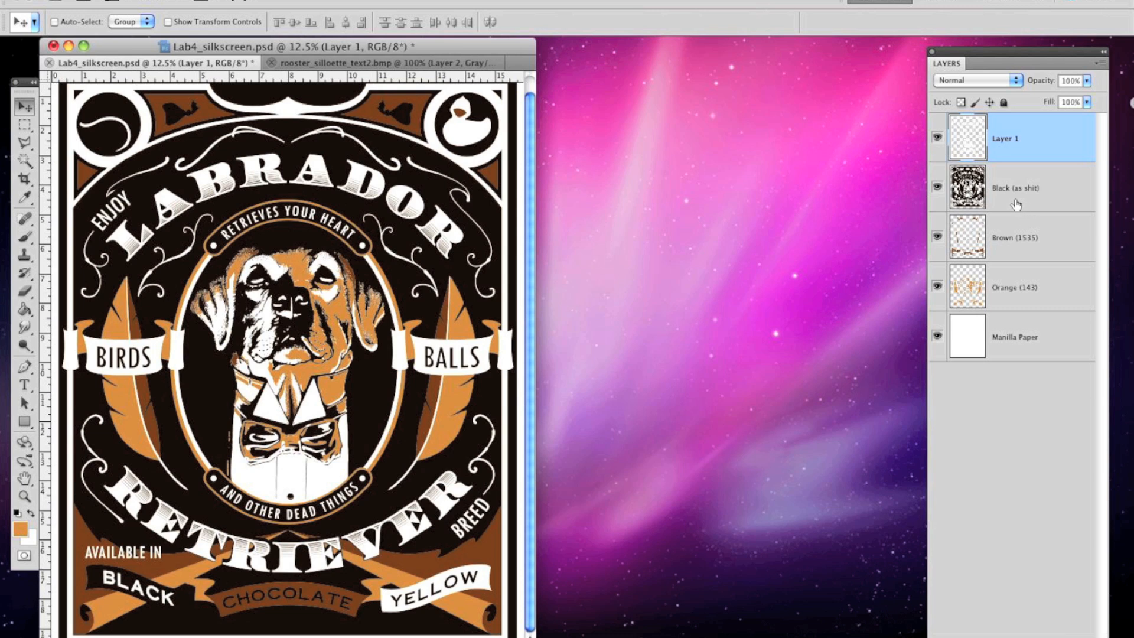
Apply a grey Color Overlay in Normal mode to Layer 1
key("h")
double_click(1062, 143)
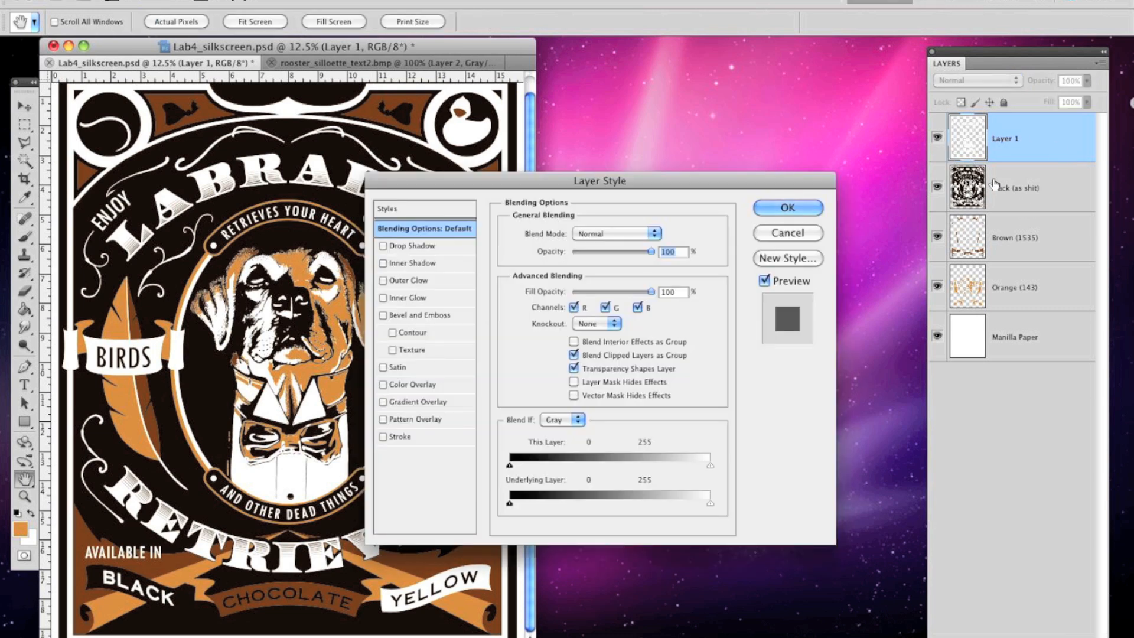
left_click(430, 385)
left_click(803, 210)
key("v")
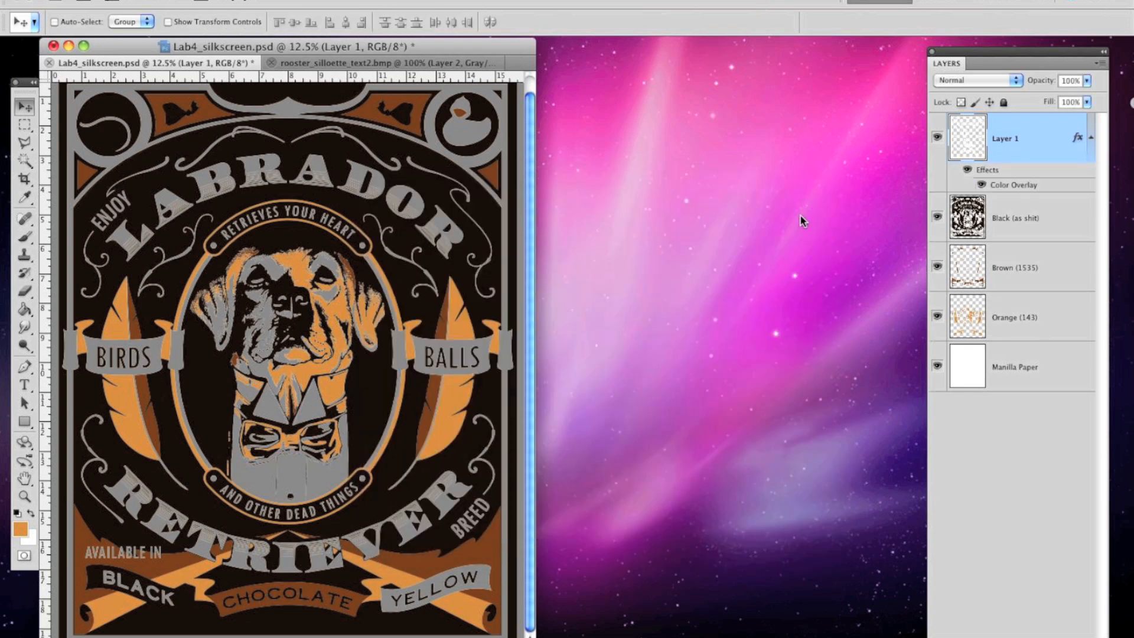
Switch Layer 1's visibility off and on to compare the poster with and without it, leaving it hidden
left_click(939, 138)
left_click(938, 138)
left_click(939, 138)
left_click(939, 139)
left_click(938, 139)
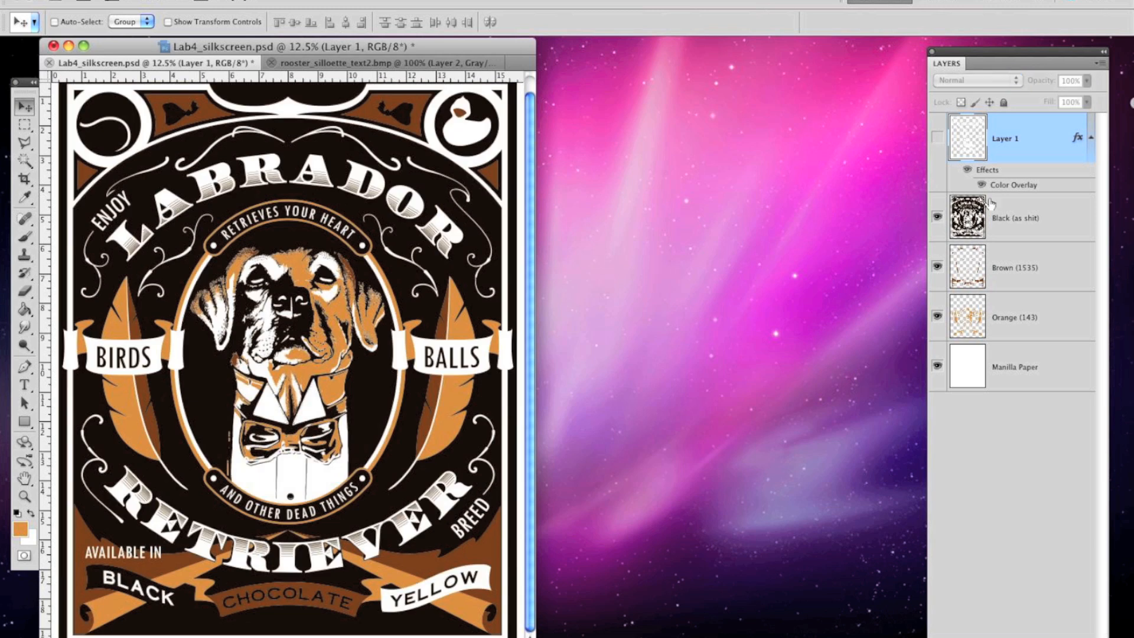
Toggle the Black layer's visibility repeatedly to compare the artwork with and without black ink, leaving the layer hidden
left_click(937, 218)
left_click(938, 217)
left_click(938, 218)
left_click(937, 217)
left_click(1032, 220)
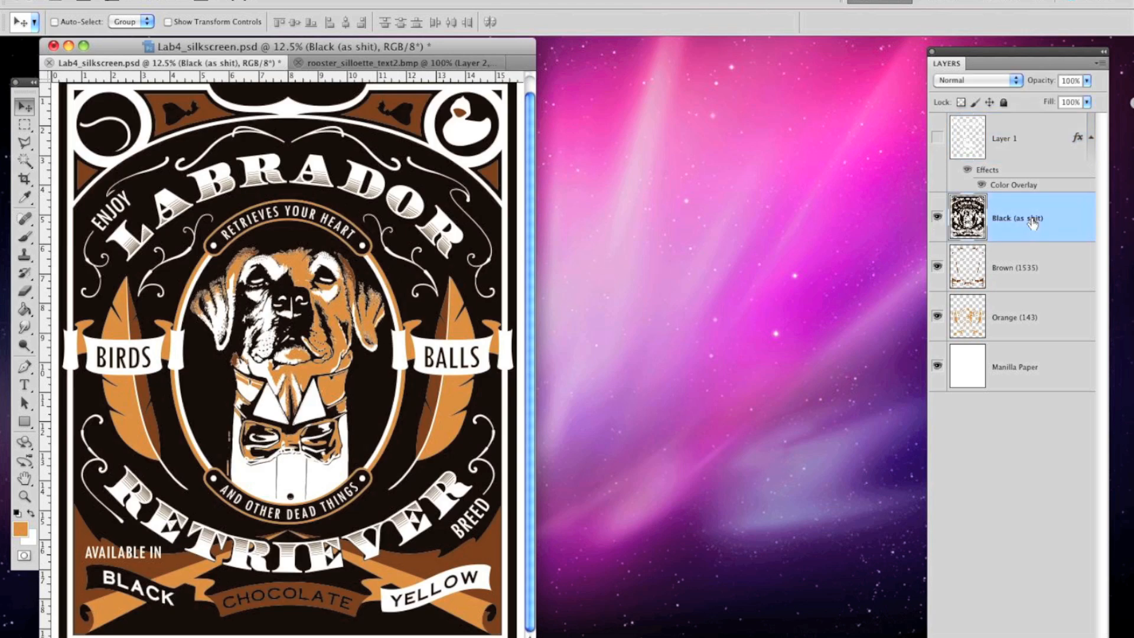
left_click(938, 218)
left_click(938, 218)
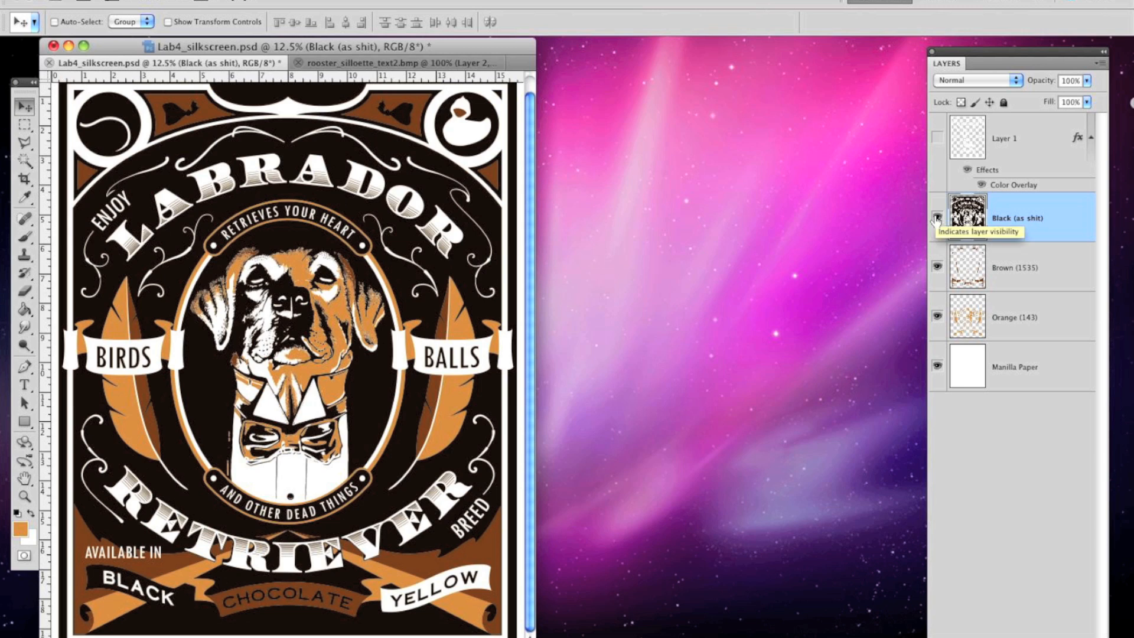
left_click(938, 219)
left_click(938, 219)
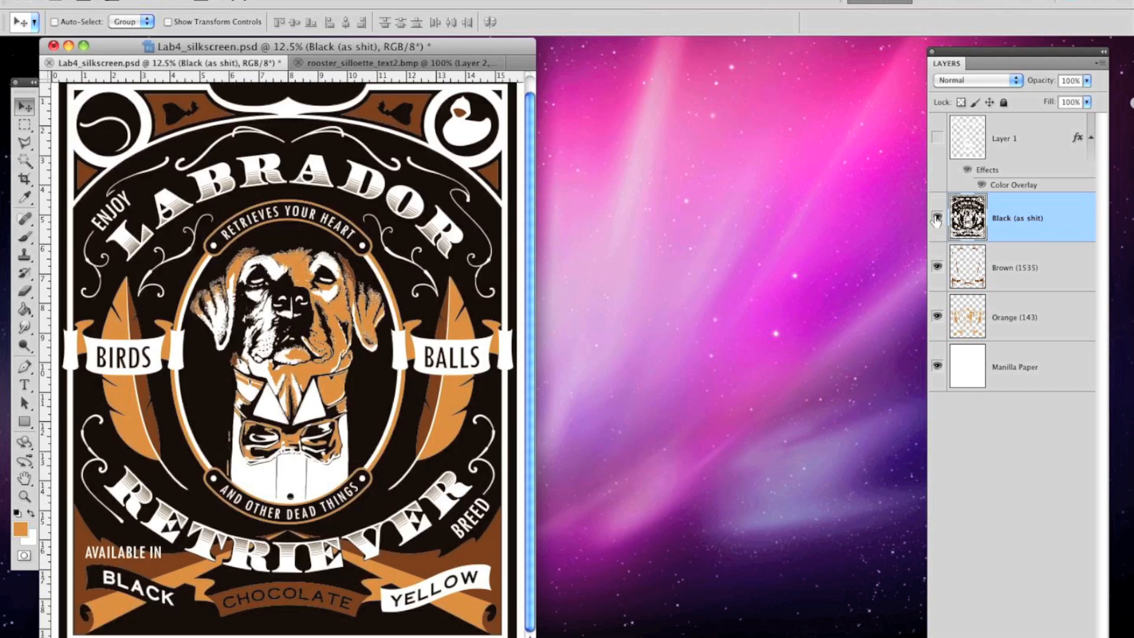
left_click(937, 219)
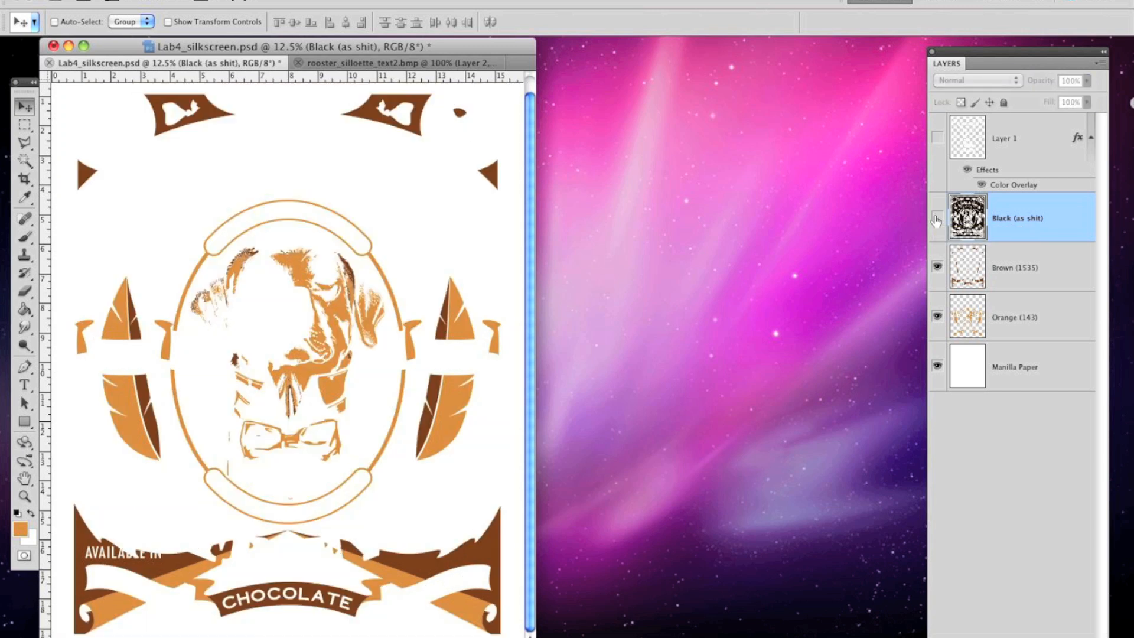
Toggle the visibility of the Brown (1535) and Orange (143) layers to examine each ink on its own
left_click(1038, 281)
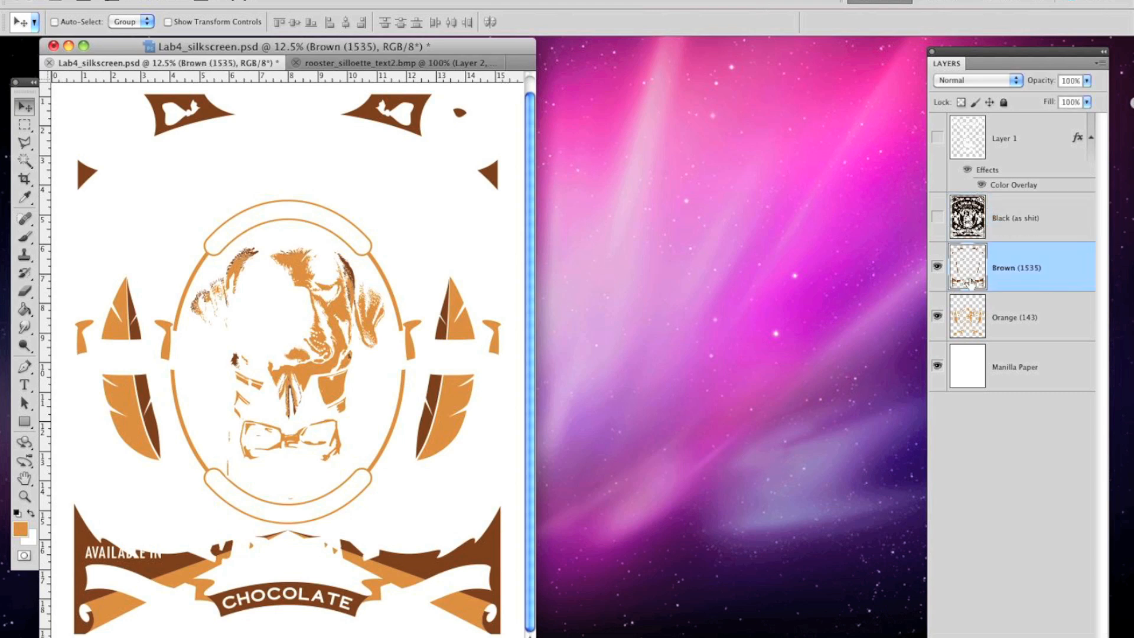
left_click(938, 267)
left_click(937, 318)
left_click(938, 317)
left_click(937, 266)
left_click(937, 266)
Open the layer style settings of Orange (143) and try a grey Color Overlay, leaving the overlay switched off
left_click(1062, 331)
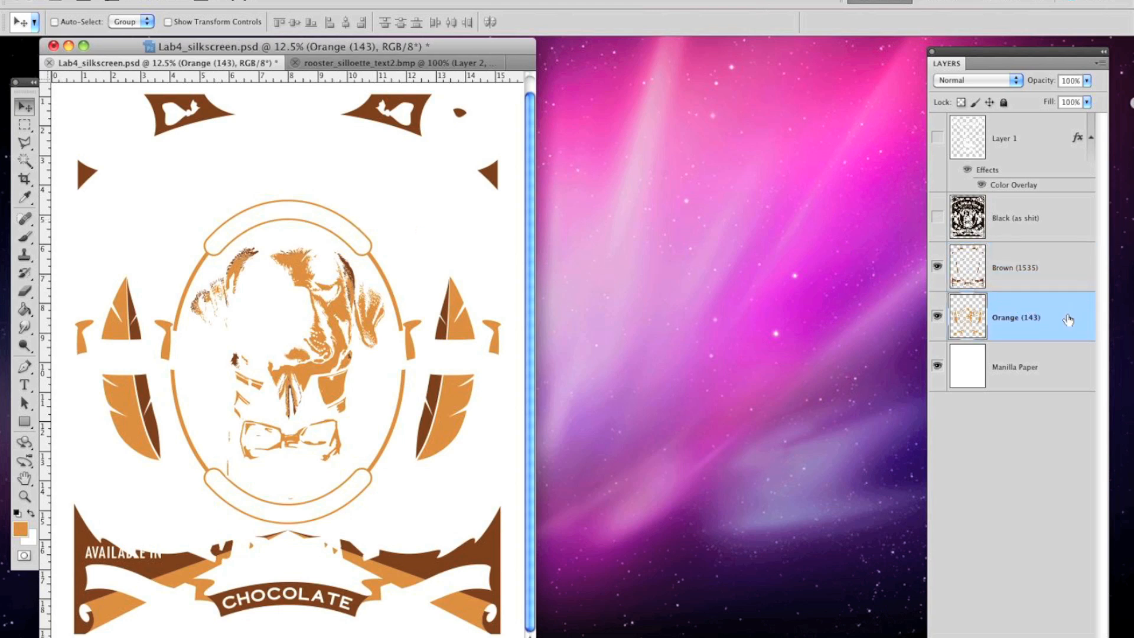
double_click(1068, 321)
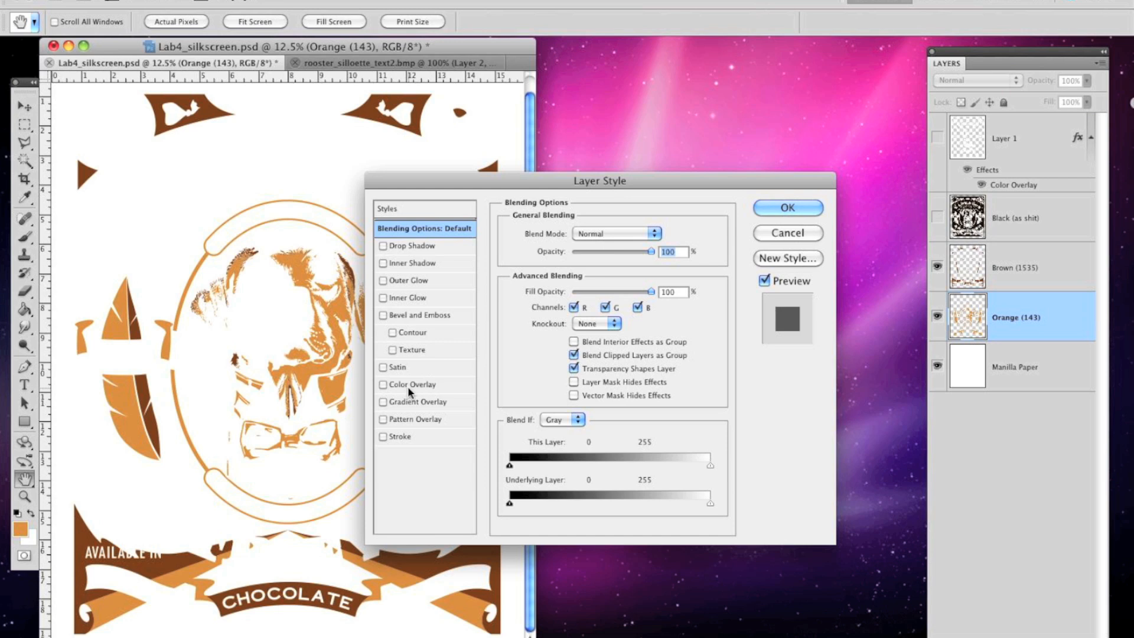
left_click(425, 385)
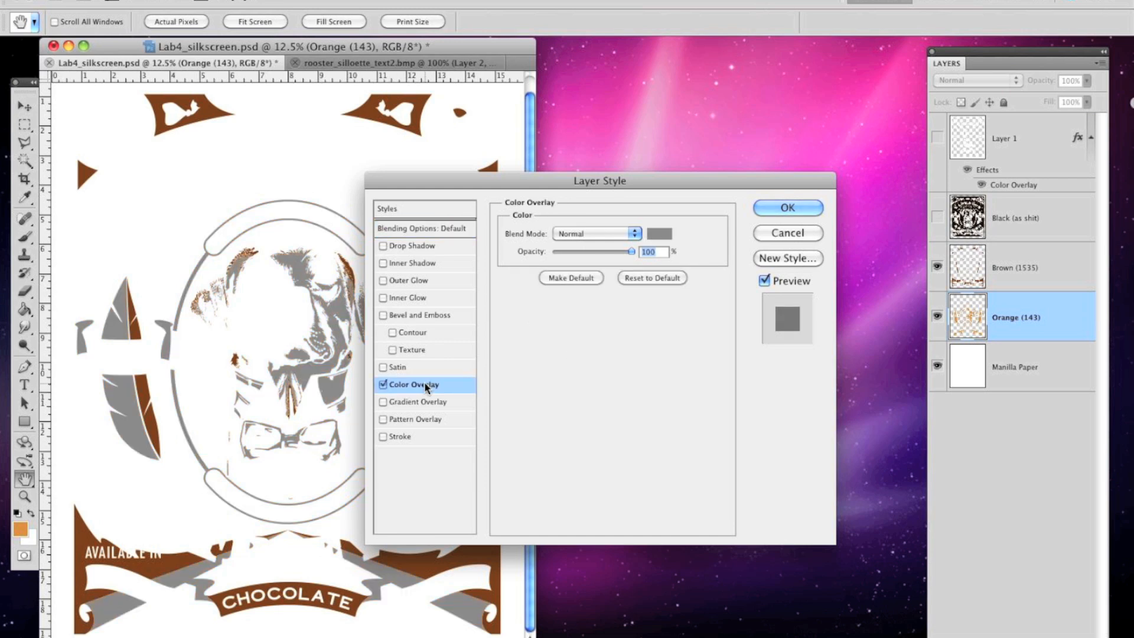
left_click(384, 385)
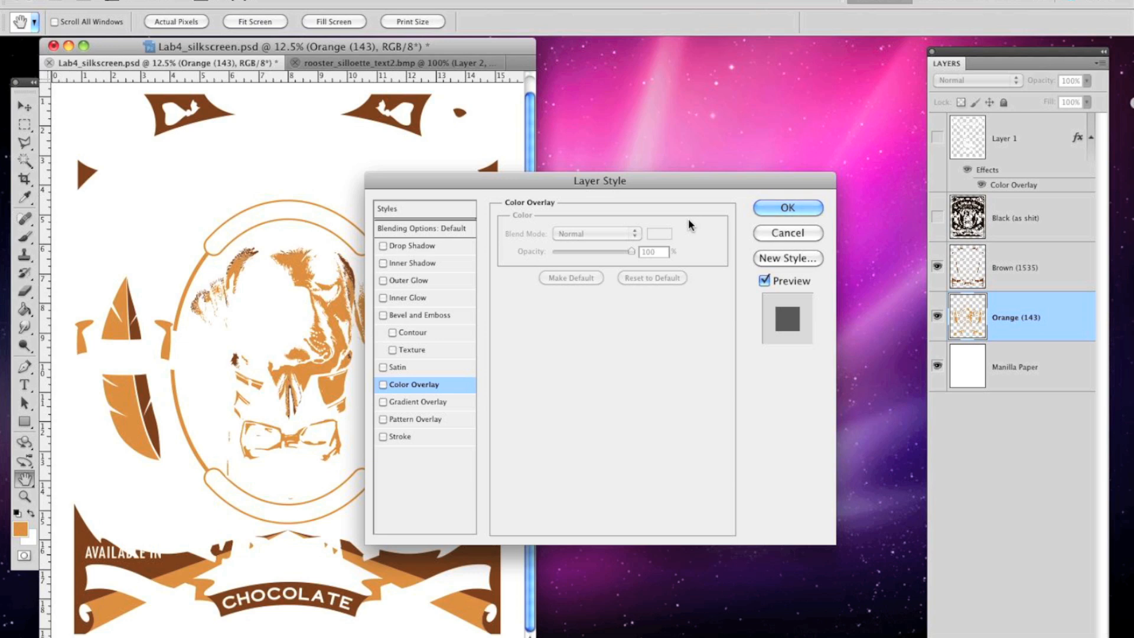
left_click_drag(654, 183, 696, 181)
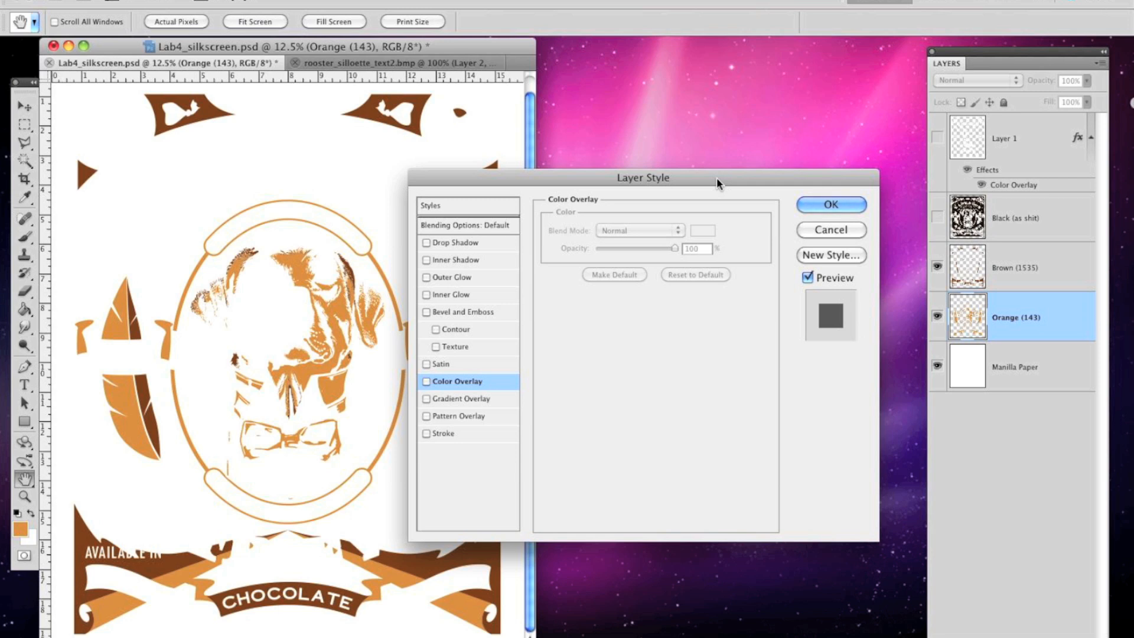
left_click_drag(717, 180, 727, 198)
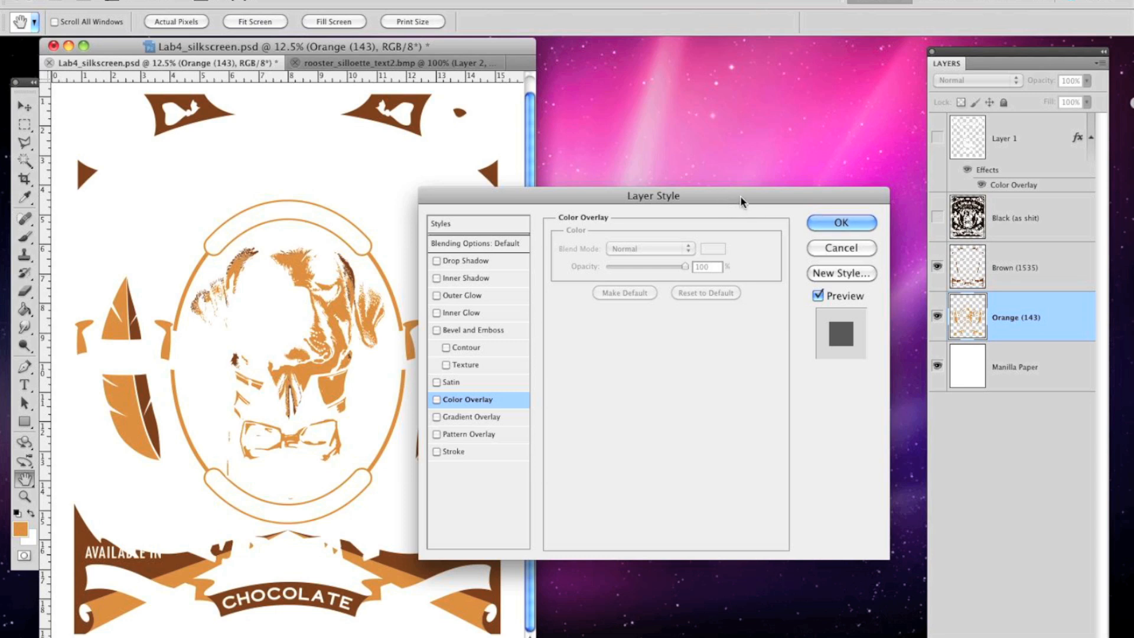
left_click_drag(740, 190, 751, 224)
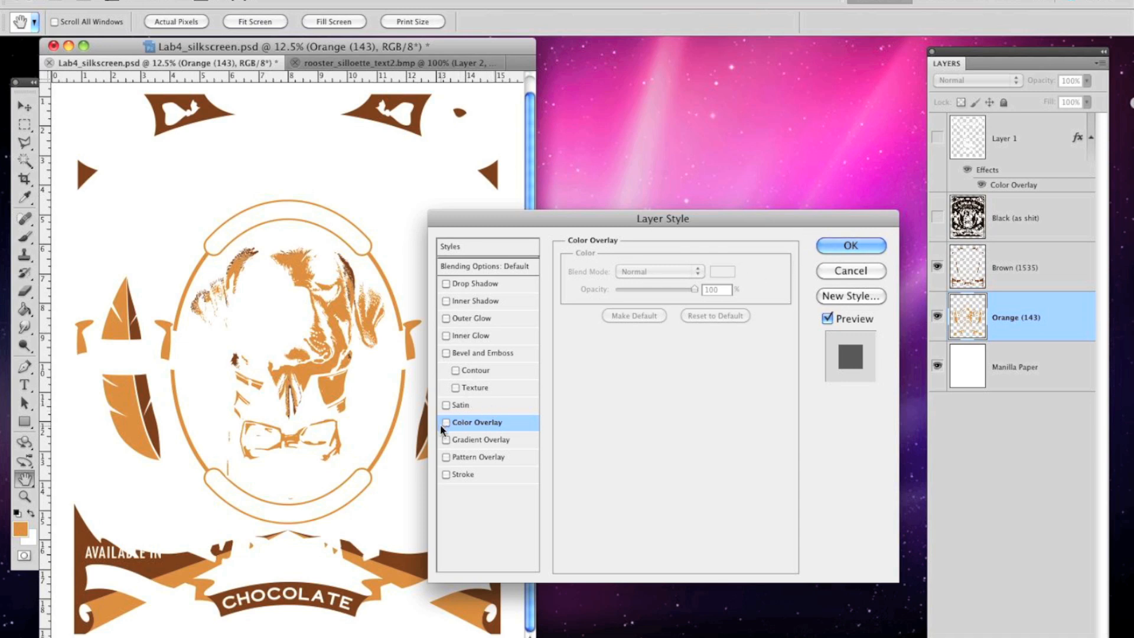
left_click(483, 423)
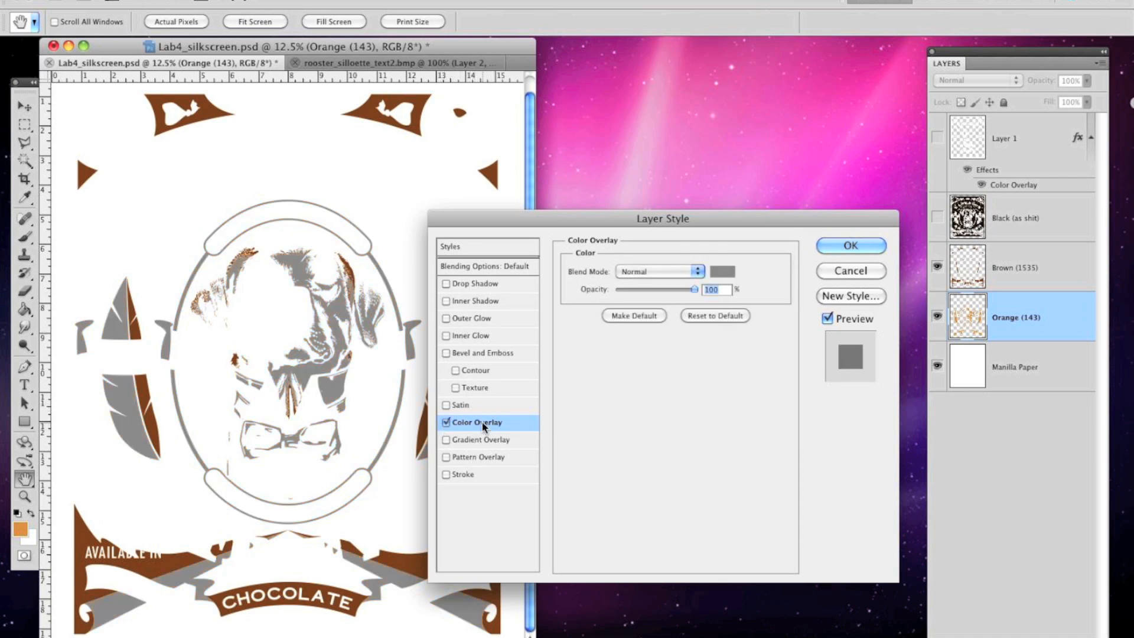
left_click(446, 423)
Apply an 18 px black Stroke positioned outside to the Orange (143) layer
left_click(446, 474)
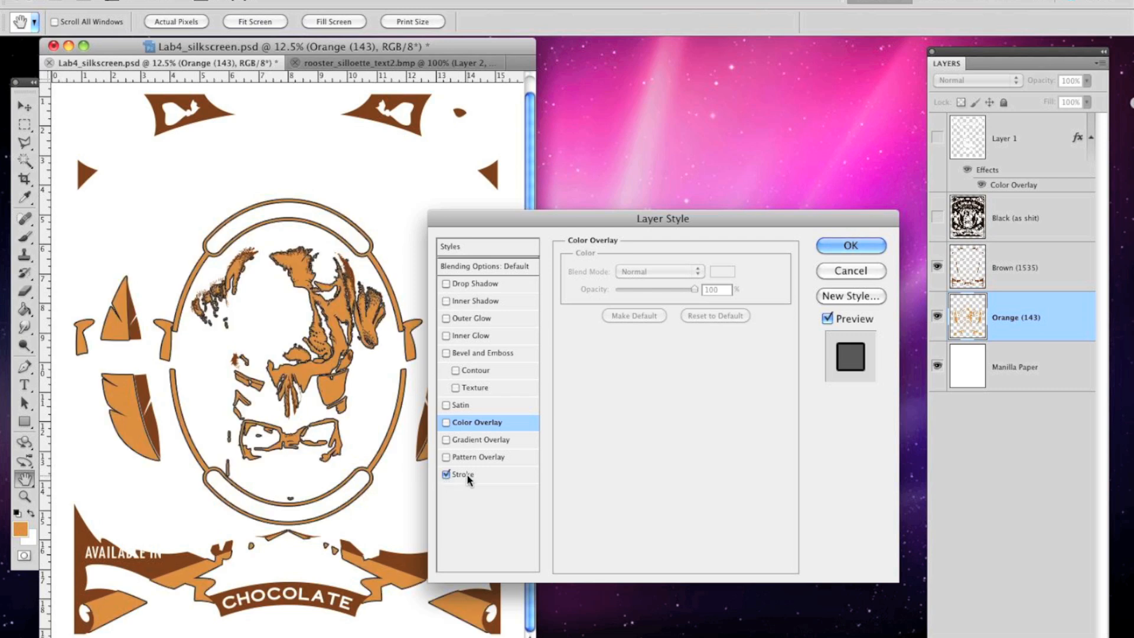
left_click(467, 475)
left_click_drag(627, 267, 622, 268)
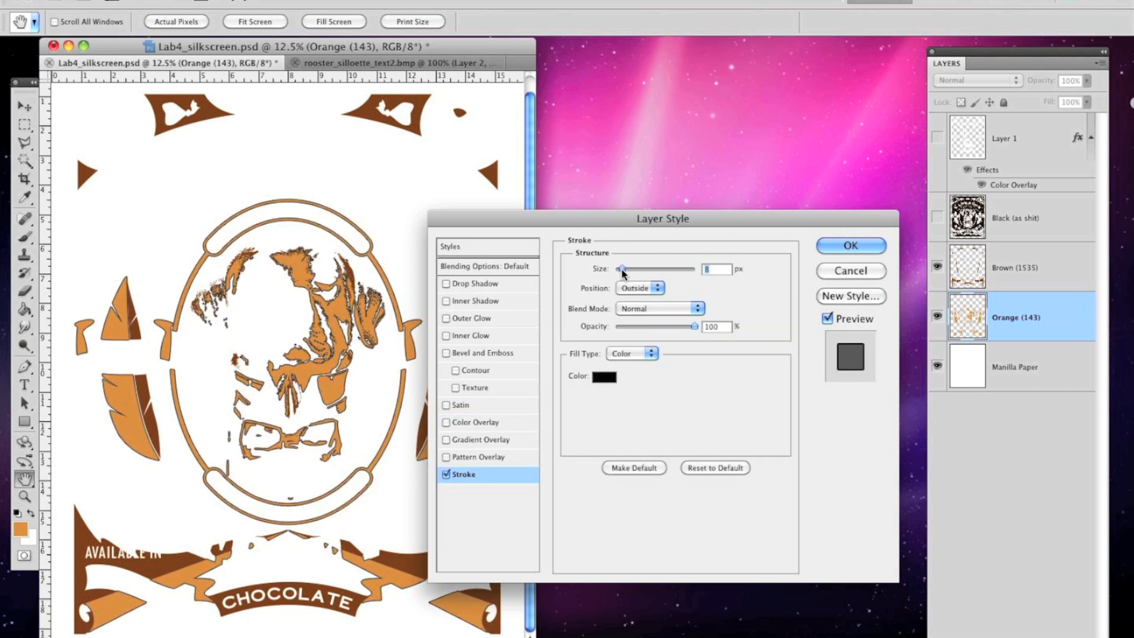
left_click_drag(622, 268, 622, 269)
left_click_drag(622, 268, 625, 269)
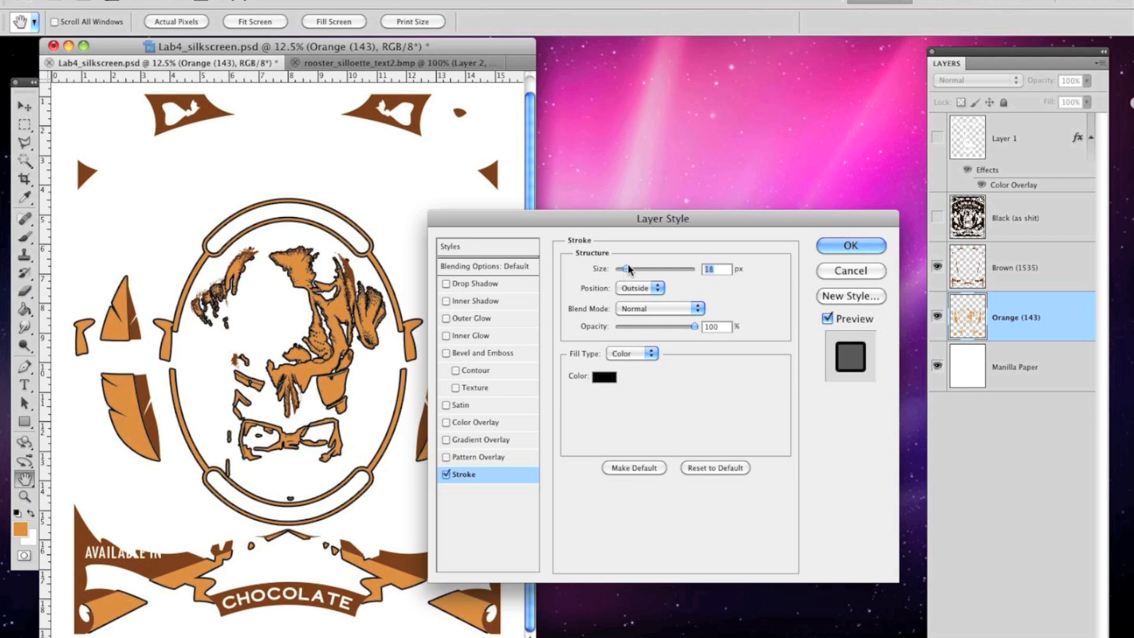
left_click(856, 245)
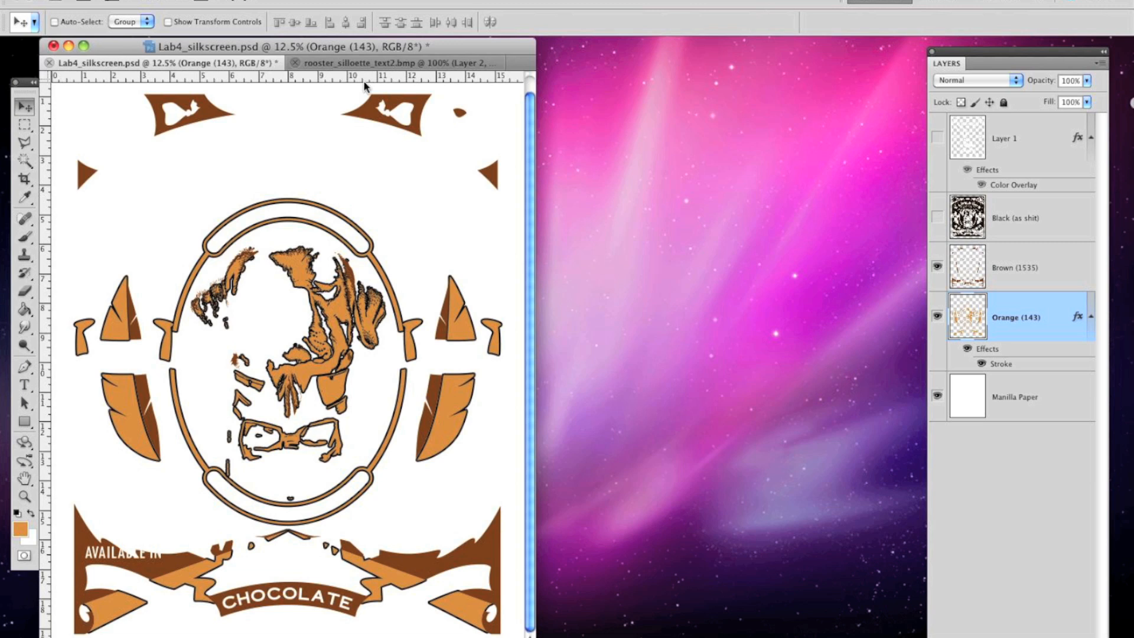
Change the stroke colour of the Orange (143) layer to the orange sampled from the artwork
key("super+equal")
key("super+equal")
key("super+equal")
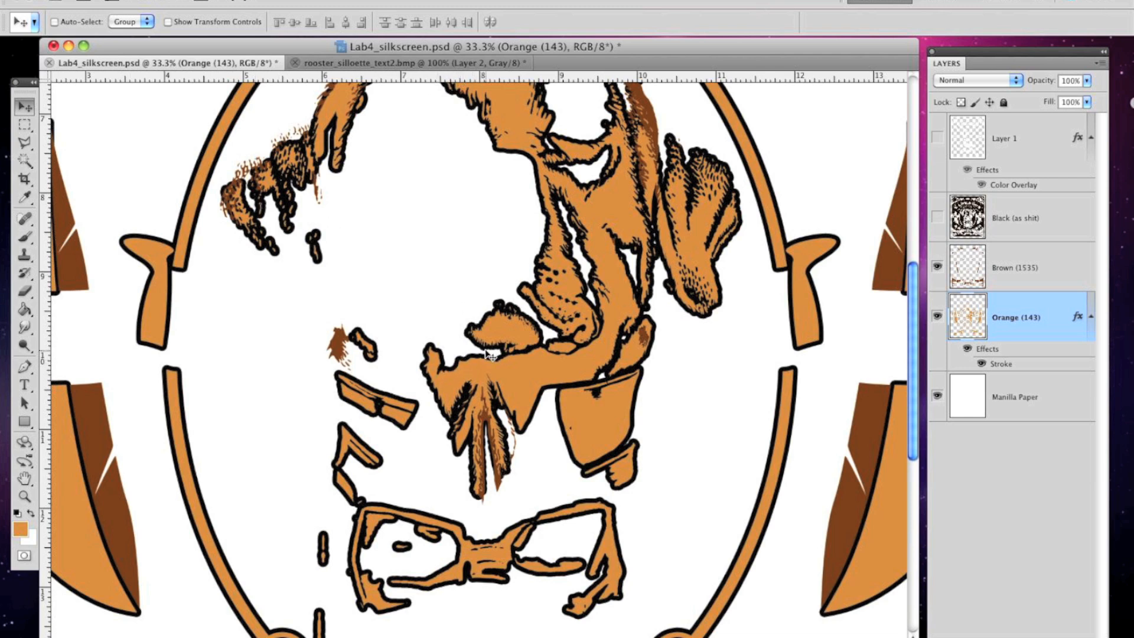
double_click(1024, 369)
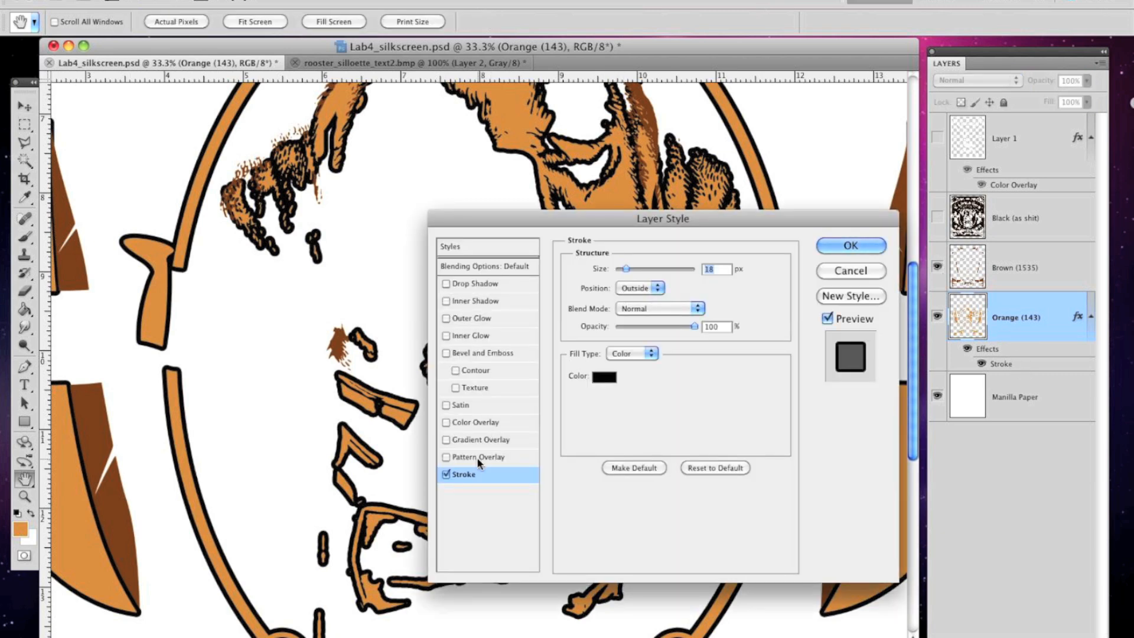
left_click(606, 379)
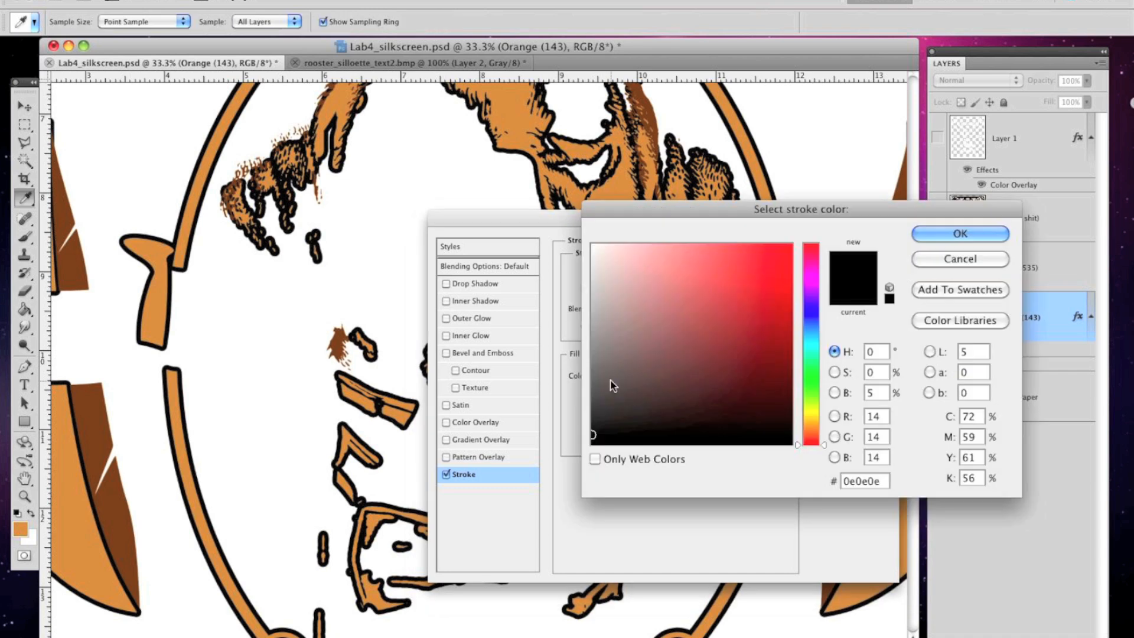
left_click(77, 520)
left_click(961, 233)
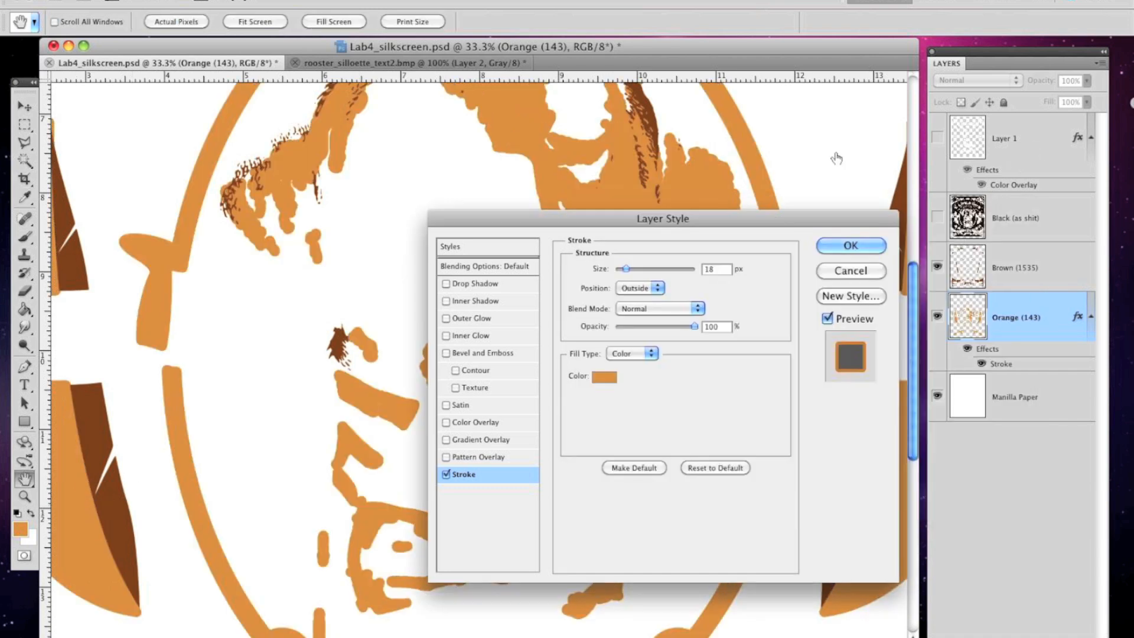
left_click(866, 244)
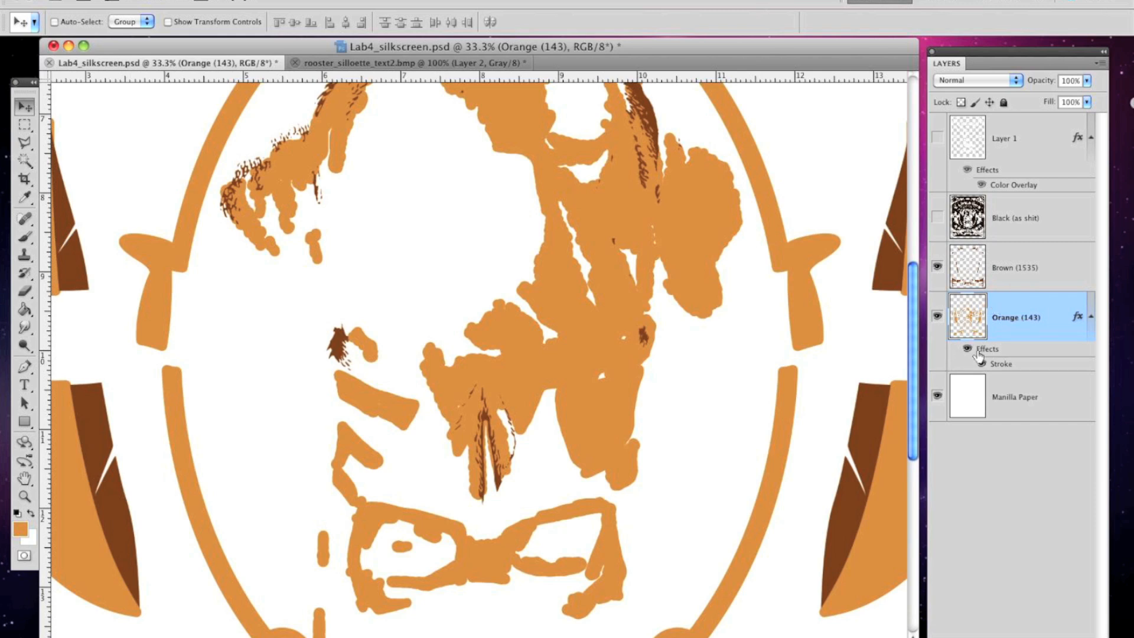
Hide the stroke effect on Orange (143) and show the Black layer again
left_click(981, 364)
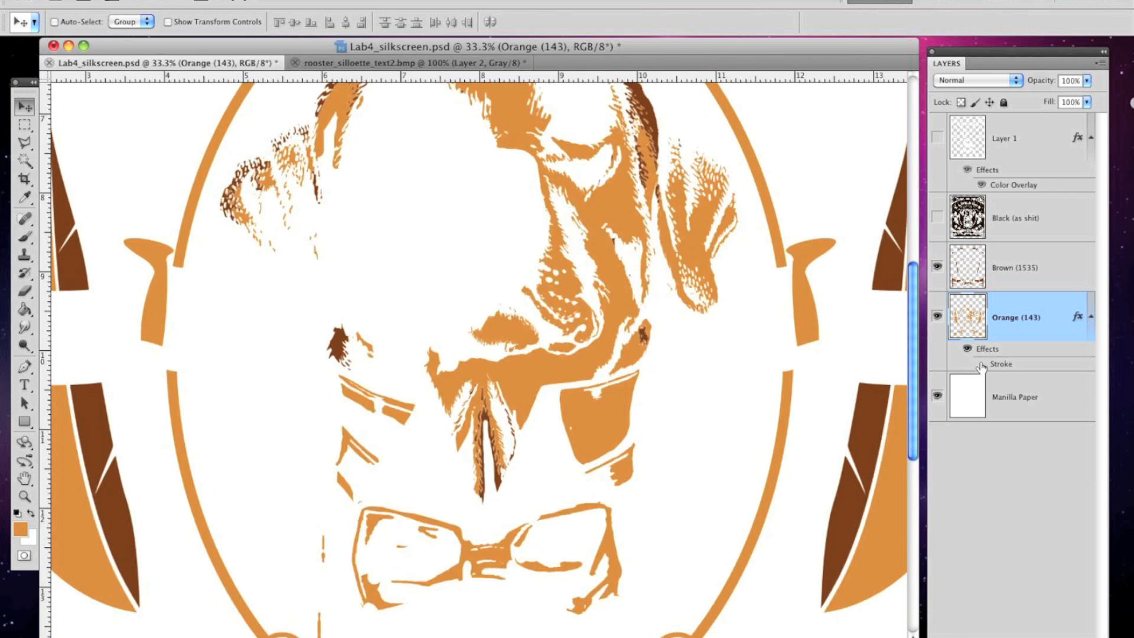
left_click(937, 218)
Group the Black, Brown (1535) and Orange (143) layers and name the group "Original"
left_click(1045, 229)
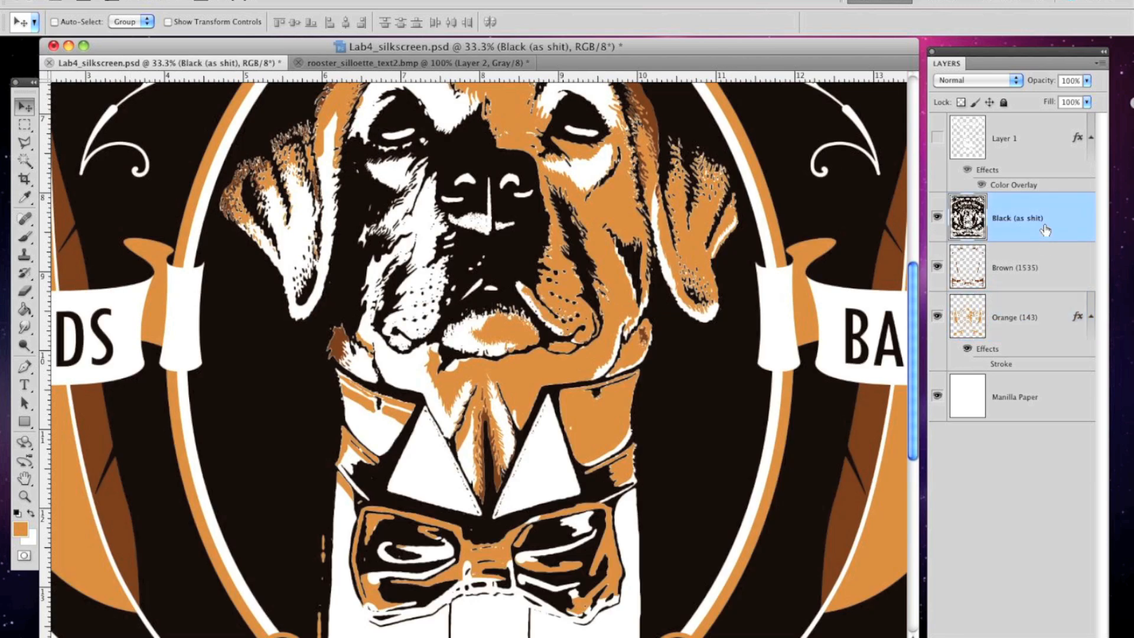
left_click(1045, 320, "shift")
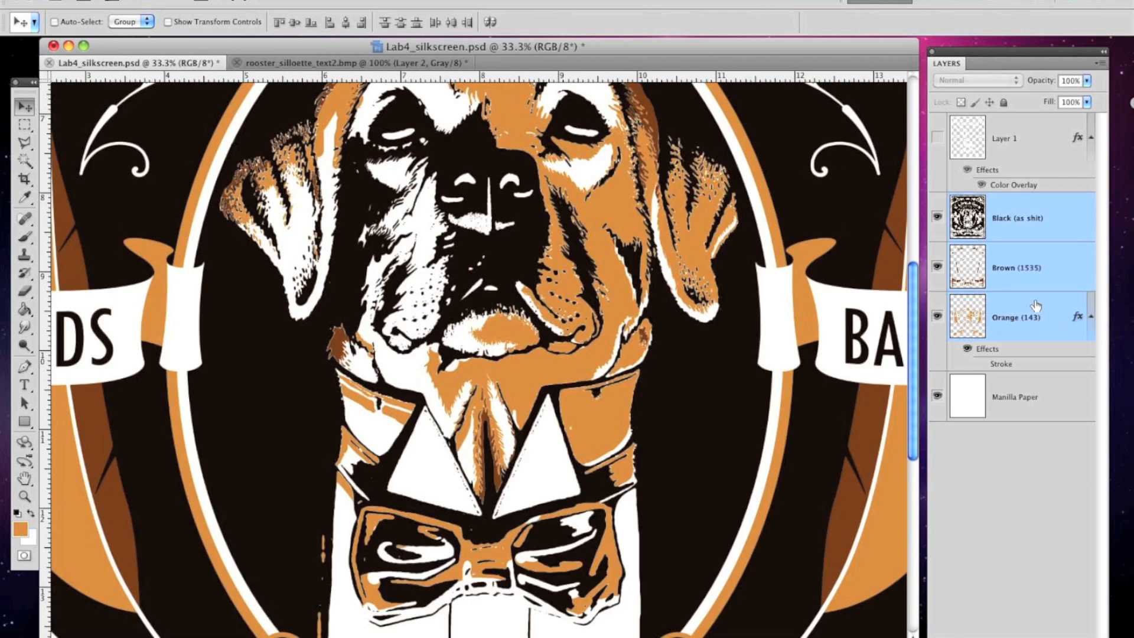
key("super+g")
double_click(998, 202)
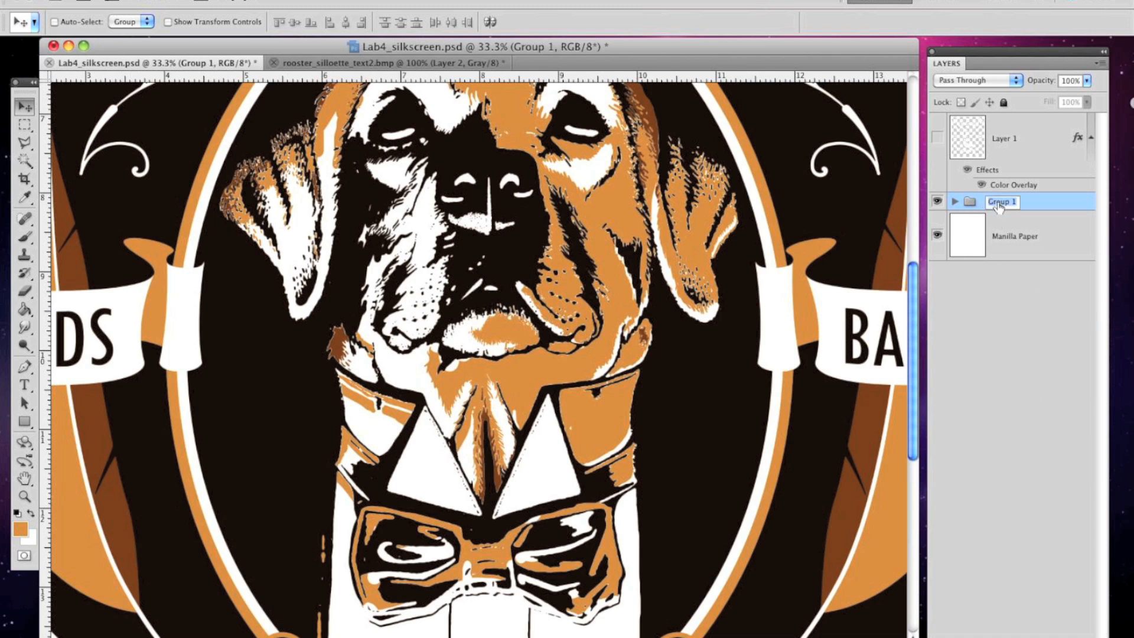
type("Original")
key("Return")
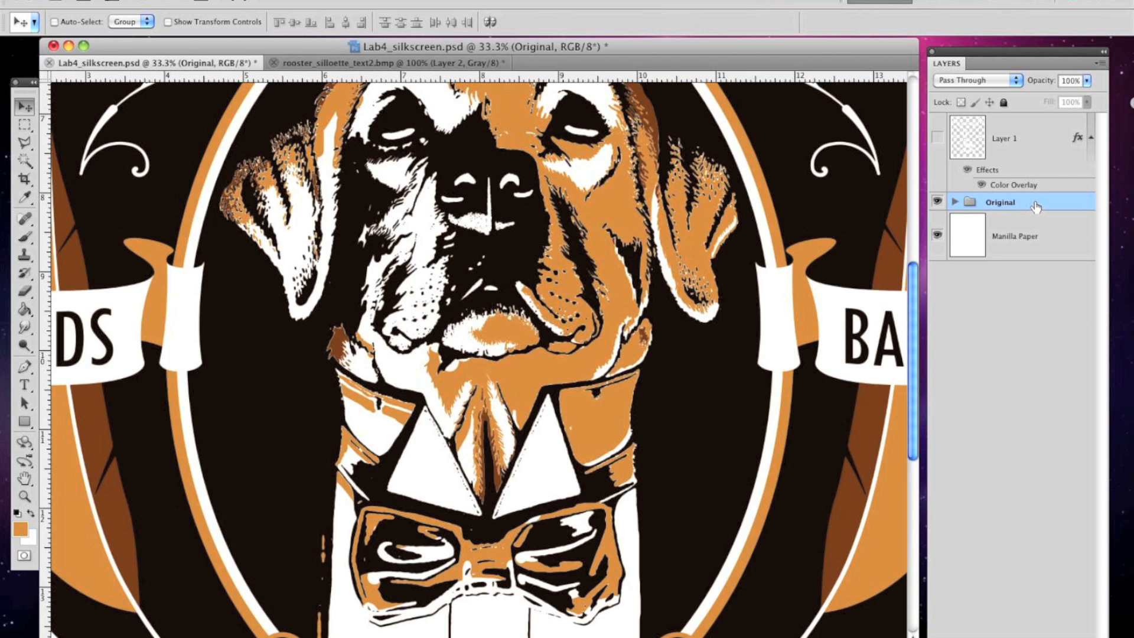
Duplicate the Original group, and place the source group above Layer 1 with its visibility off
left_click_drag(1038, 206, 1070, 637)
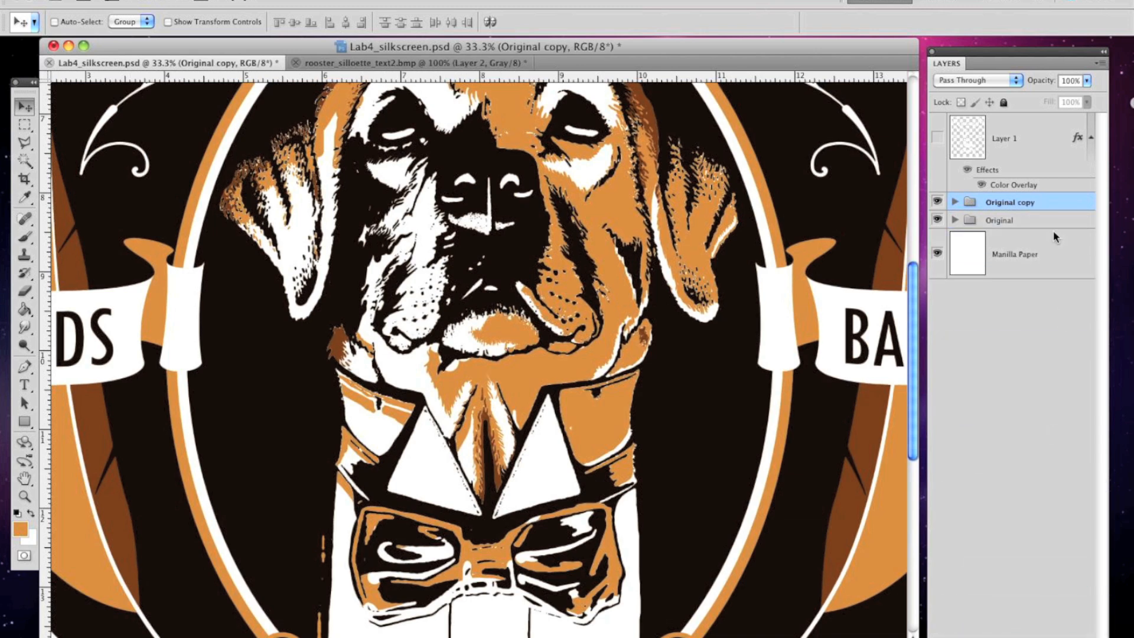
left_click_drag(1032, 229, 1001, 118)
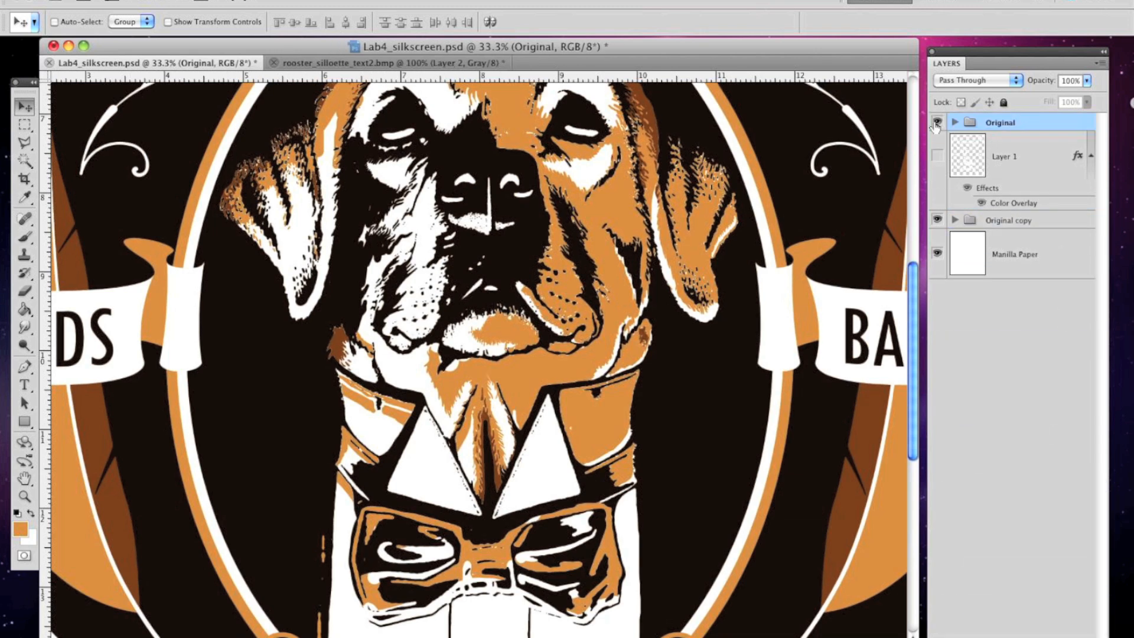
Expand the duplicated group and rename it "trapped layers"
left_click(955, 221)
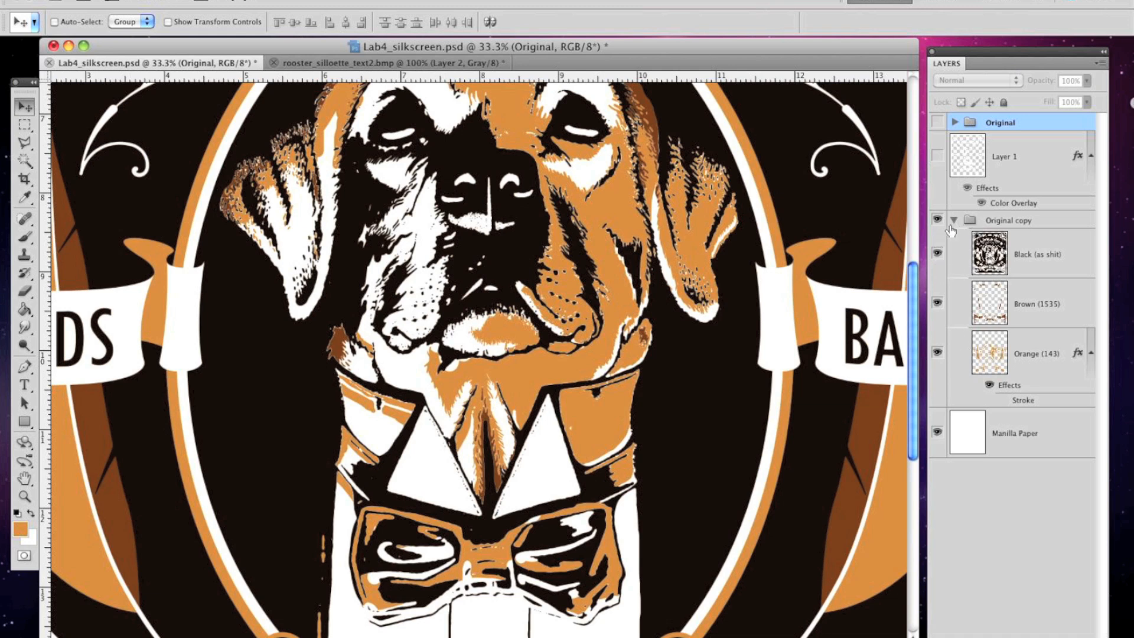
double_click(1000, 221)
type("tr")
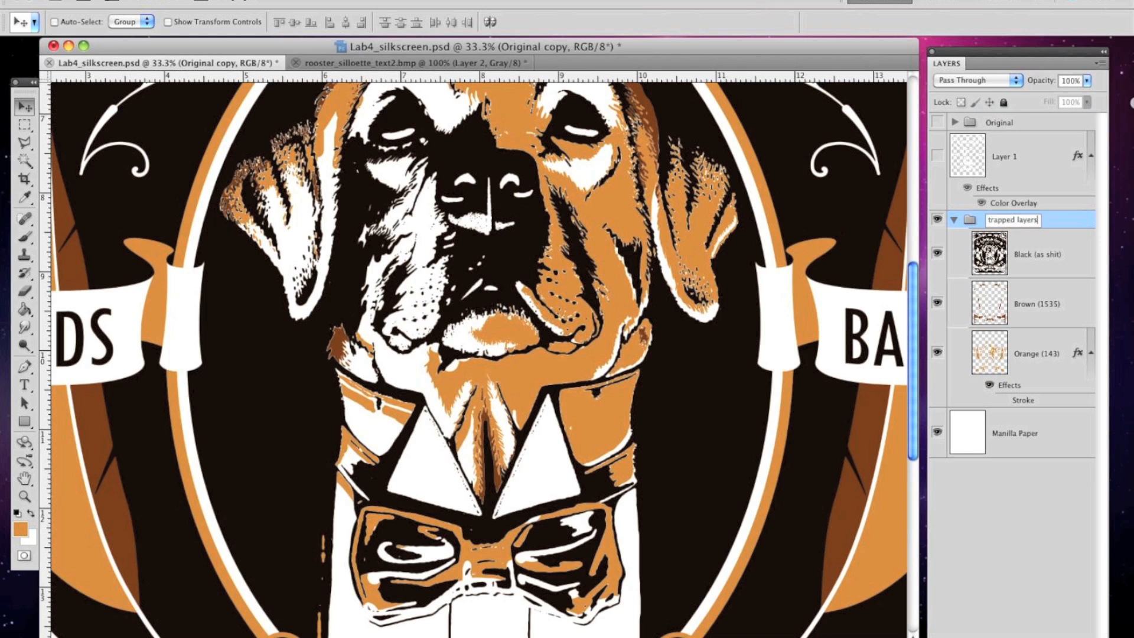
type("apped layers")
key("Return")
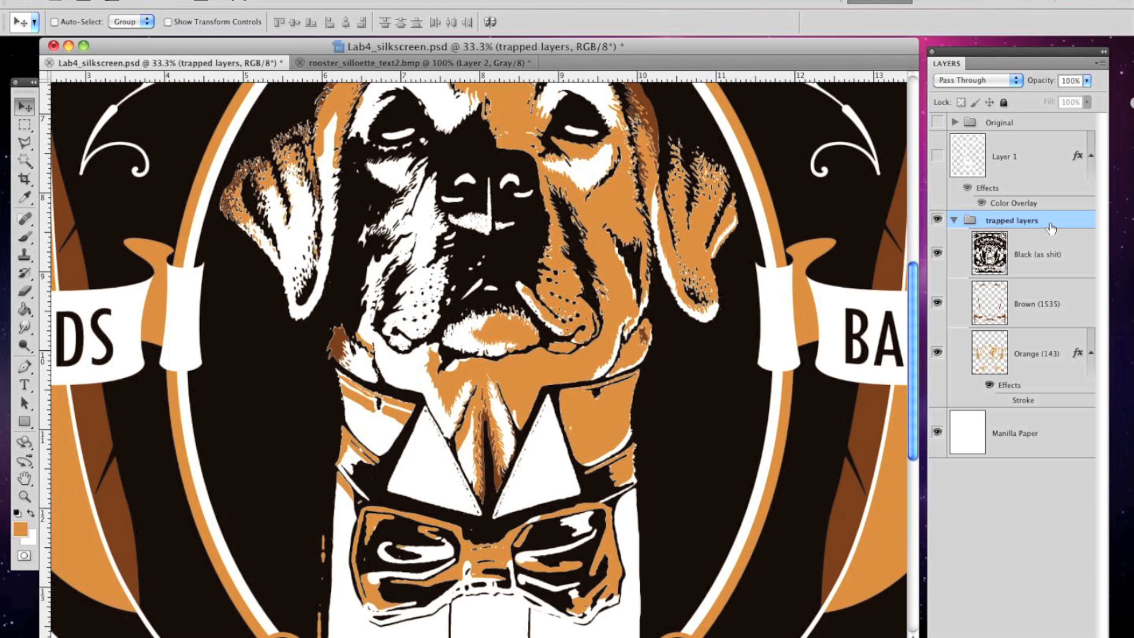
In the trapped layers group, hide the Black layer and turn the Orange (143) stroke back on, then collapse the group
left_click(938, 252)
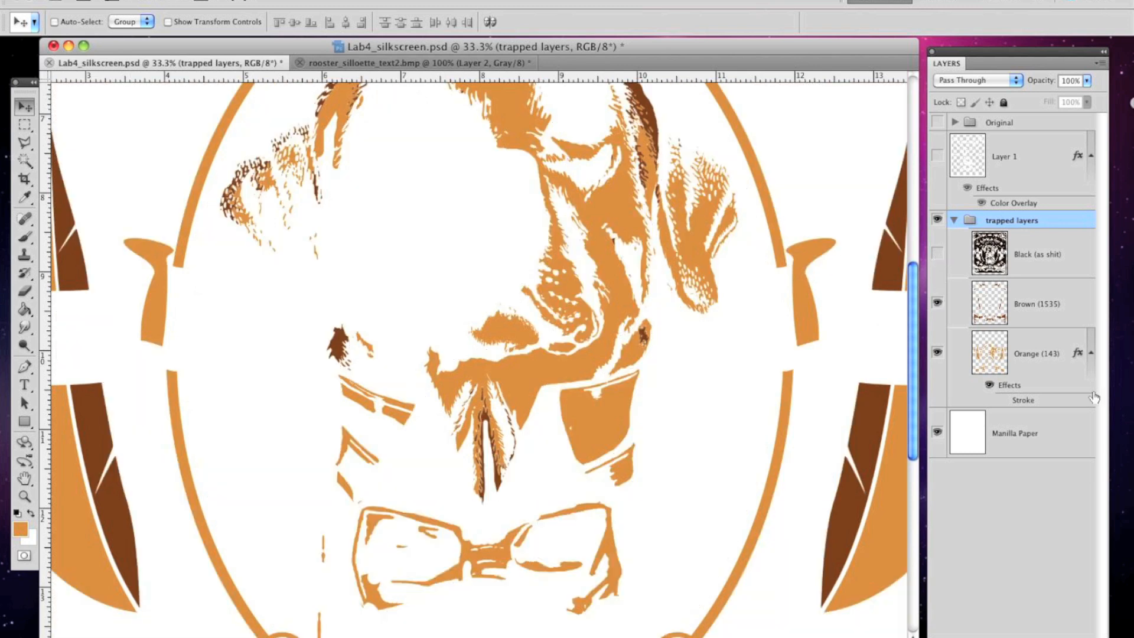
left_click(1003, 400)
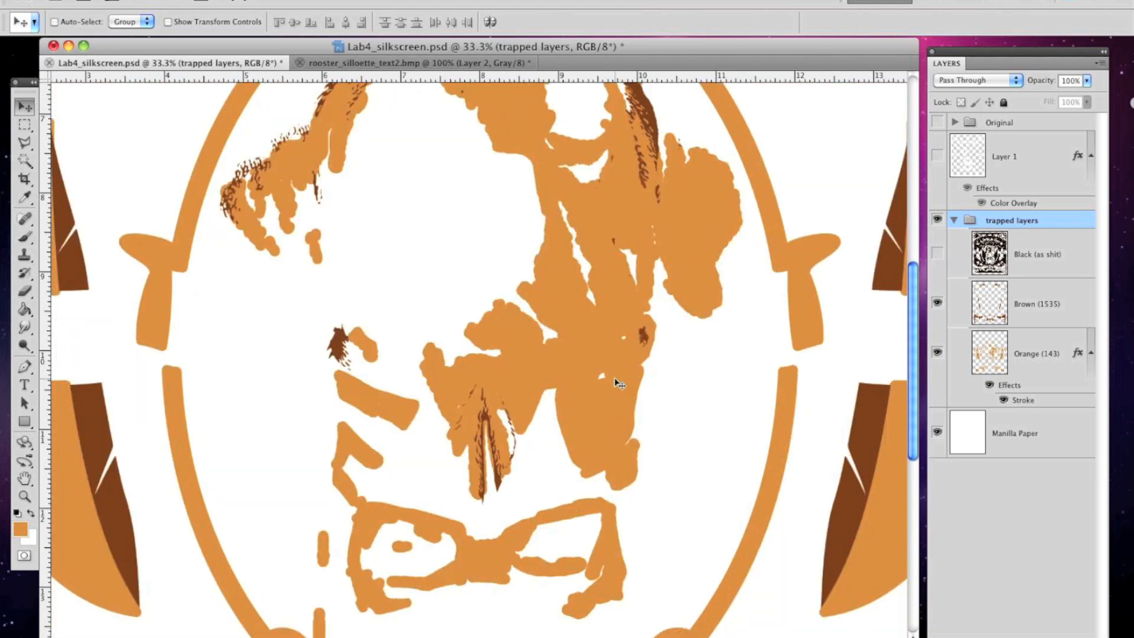
left_click(954, 220)
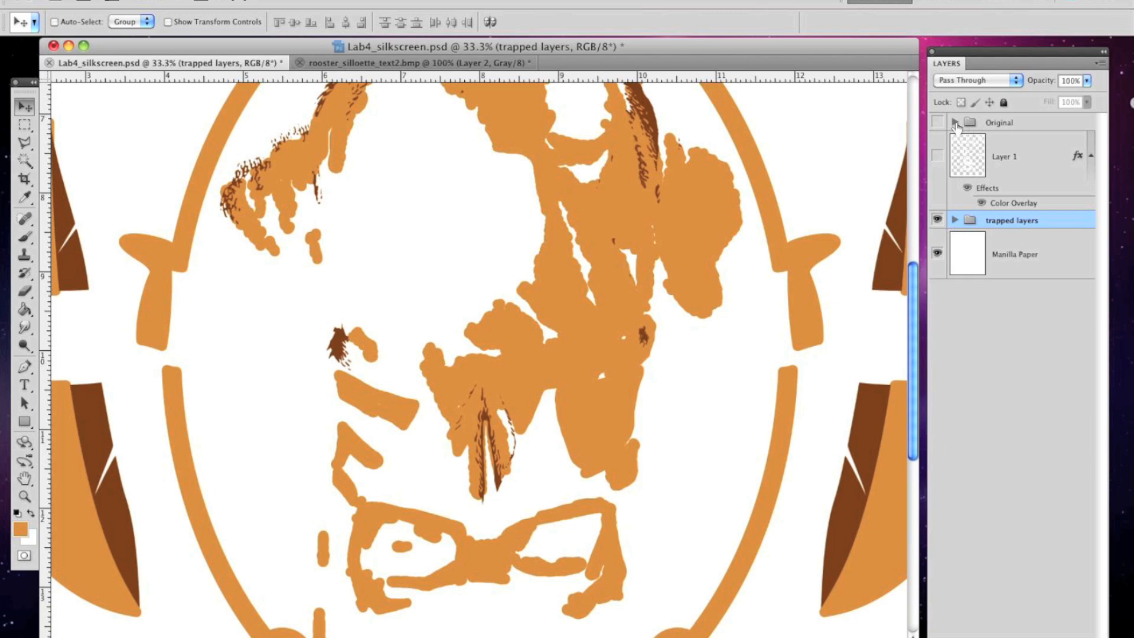
Duplicate the Manilla Paper layer and place the copy inside the Original group, beneath Orange (143)
left_click(955, 123)
left_click_drag(1039, 442, 1065, 636)
left_click_drag(1014, 376, 1014, 296)
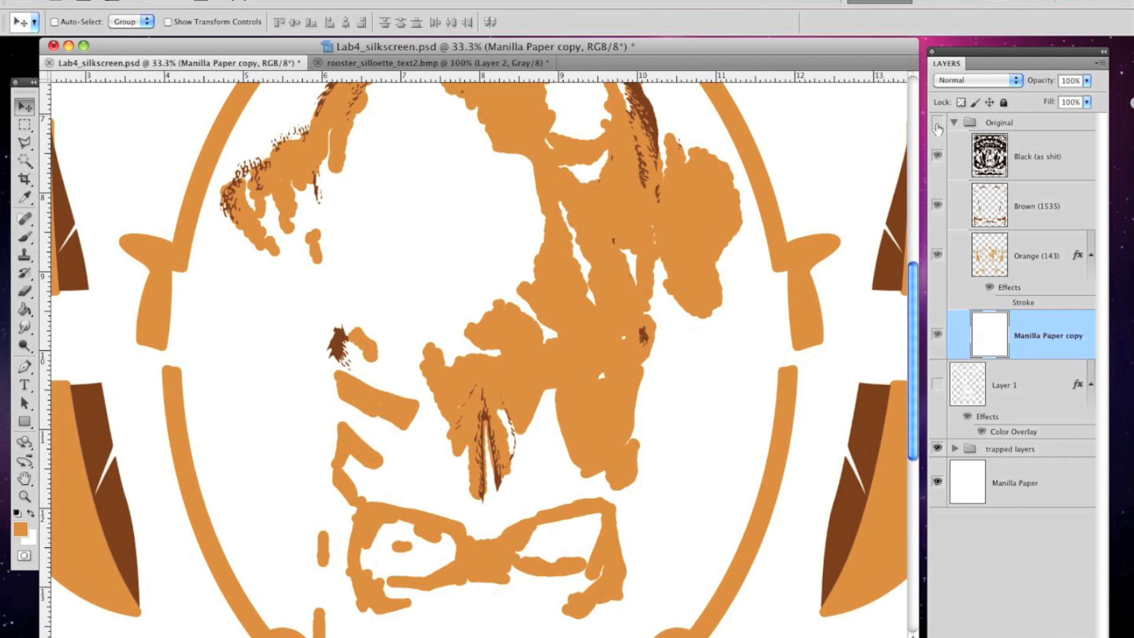
Toggle the Original group's visibility to compare it with the trapped layers, leaving it shown, and examine the BIRDS feather area
left_click(937, 126)
left_click(938, 123)
left_click(934, 124)
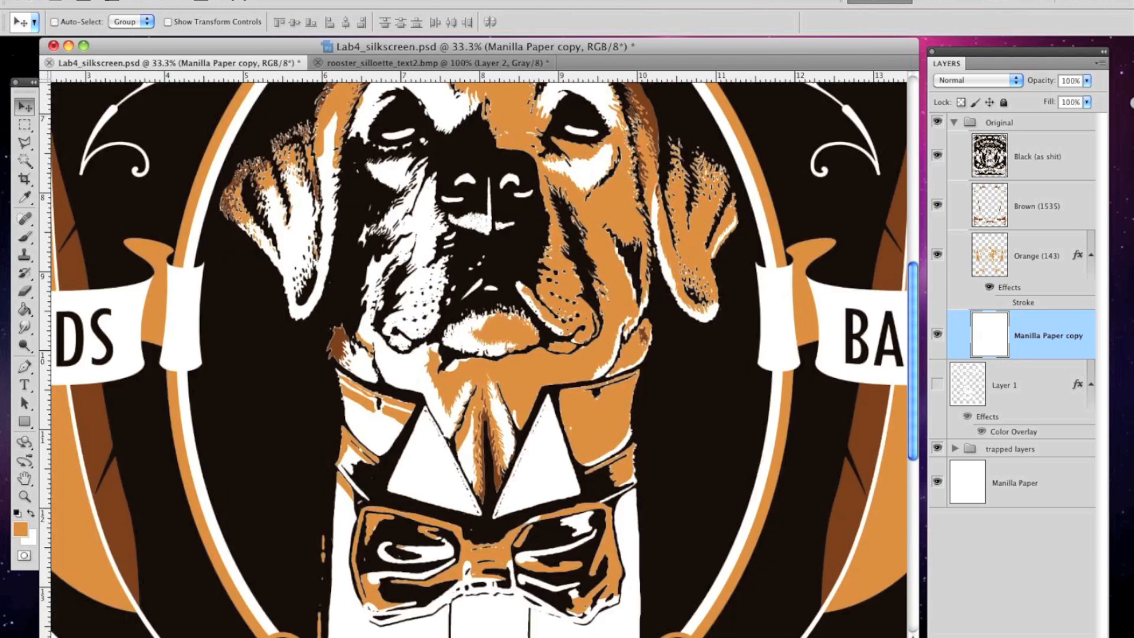
scroll(274, 508, "left", 5)
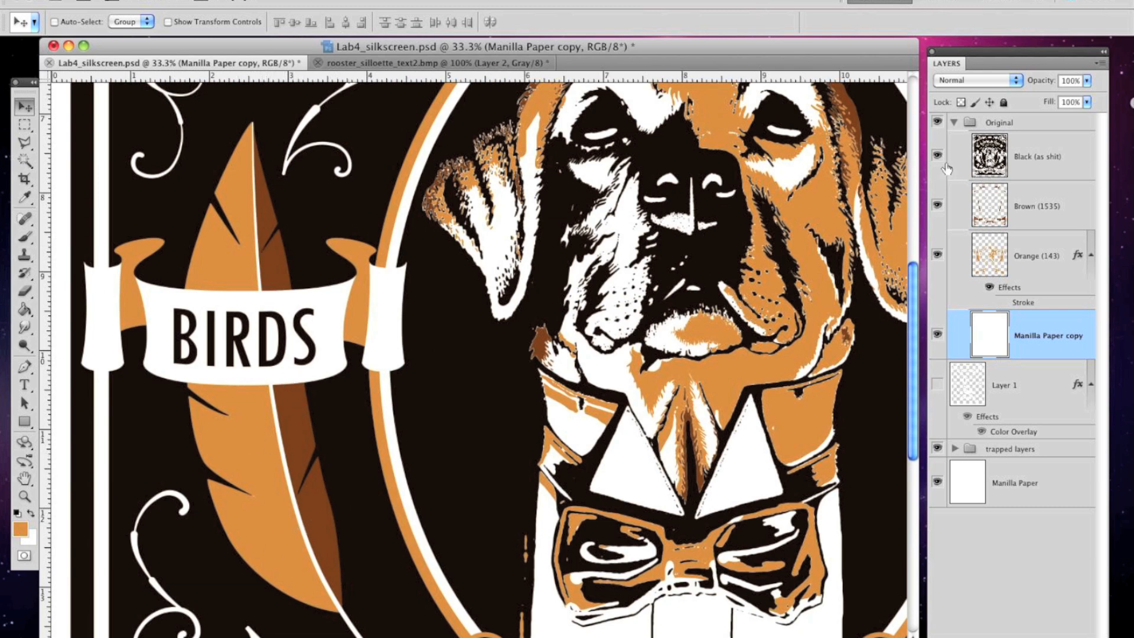
Hide the Original group and toggle Layer 1's visibility to check its grey artwork over the trapped layers
left_click(937, 122)
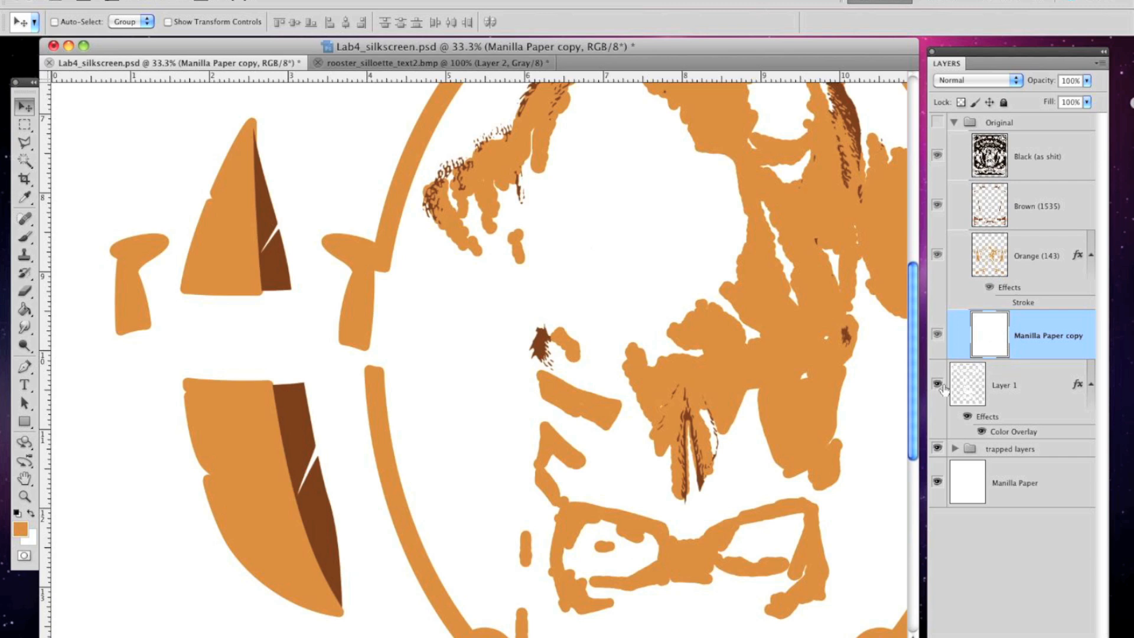
left_click(996, 389)
left_click(940, 390)
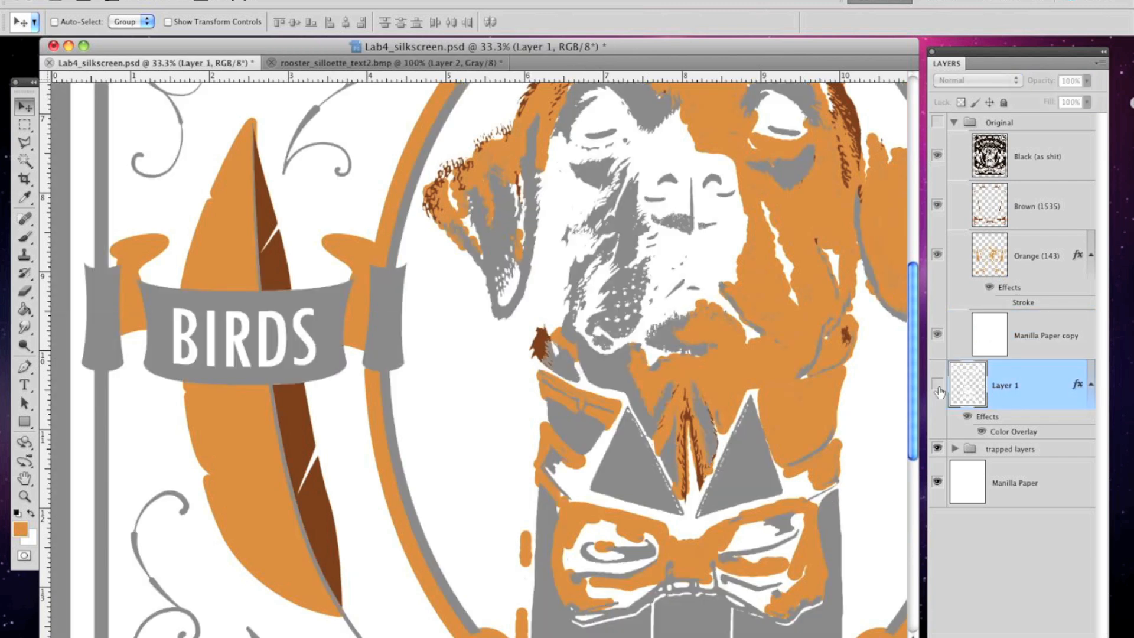
Toggle Layer 1's visibility to compare its grey artwork with the orange and brown shapes, leaving it shown
left_click(940, 390)
left_click(940, 390)
left_click(939, 390)
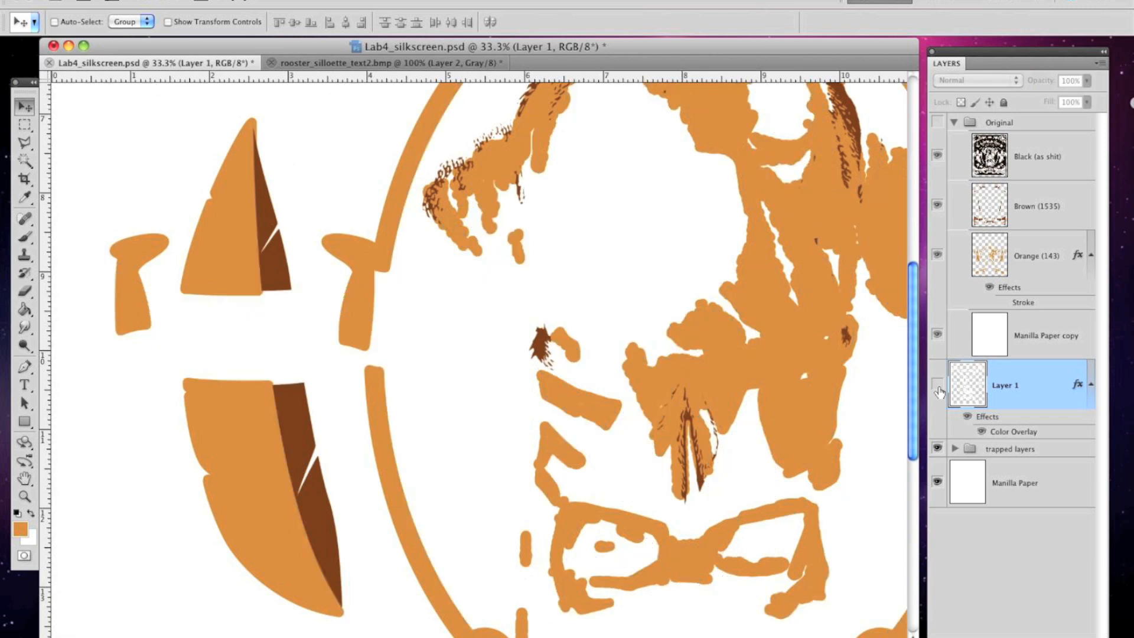
In the trapped layers group, add an empty layer above Orange (143) and merge the two to flatten the stroke
left_click(955, 450)
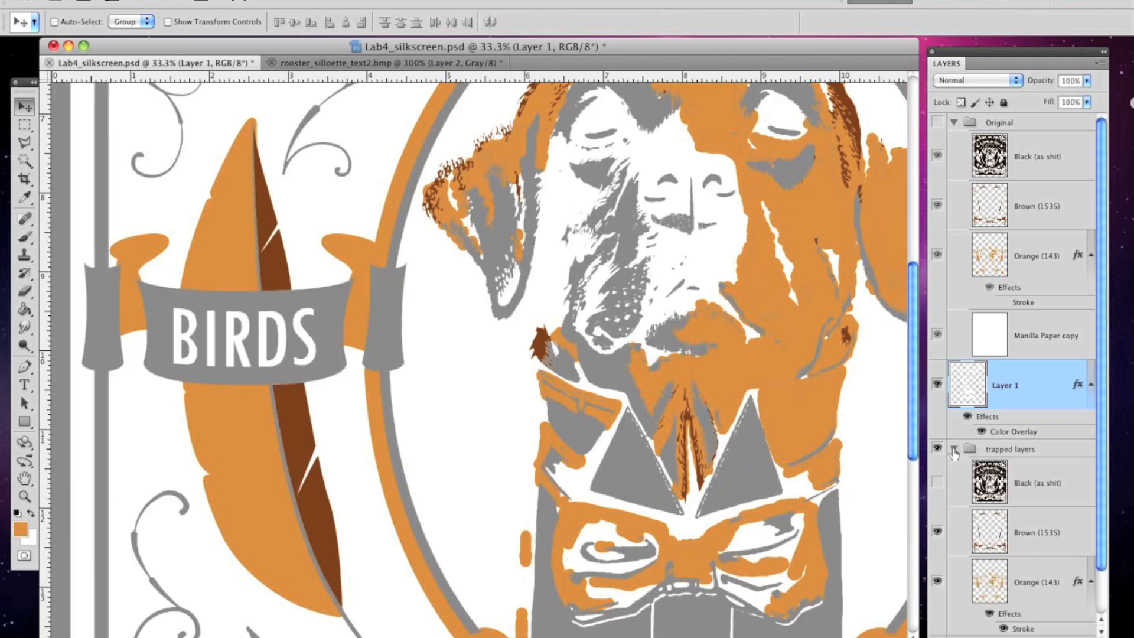
scroll(1102, 505, "down", 2)
right_click(1040, 569)
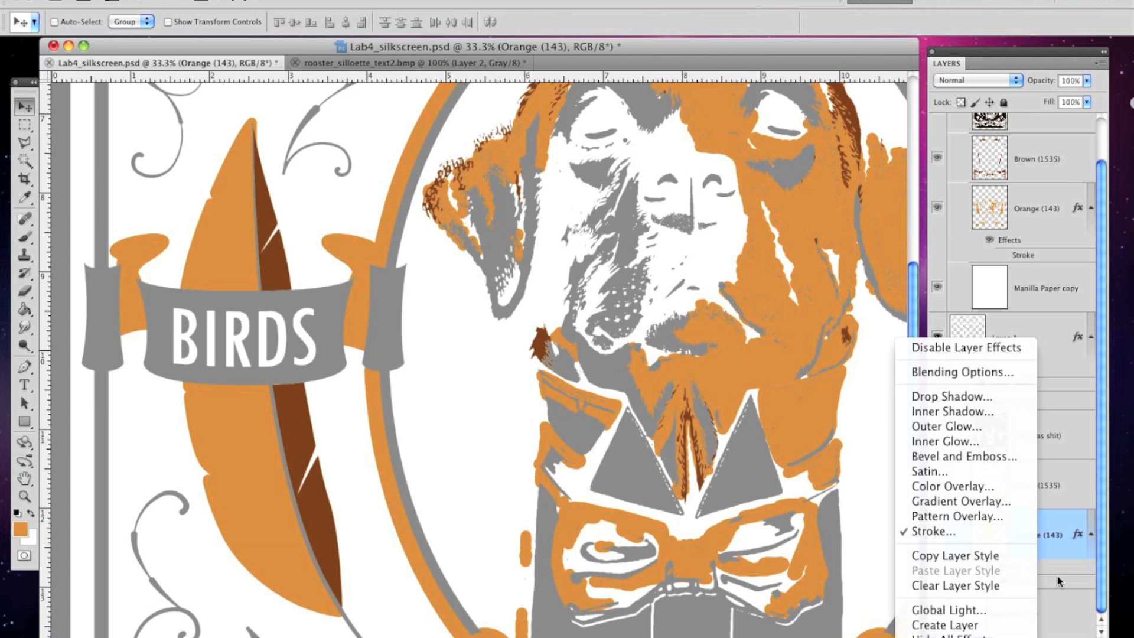
left_click(1075, 552)
right_click(1046, 566)
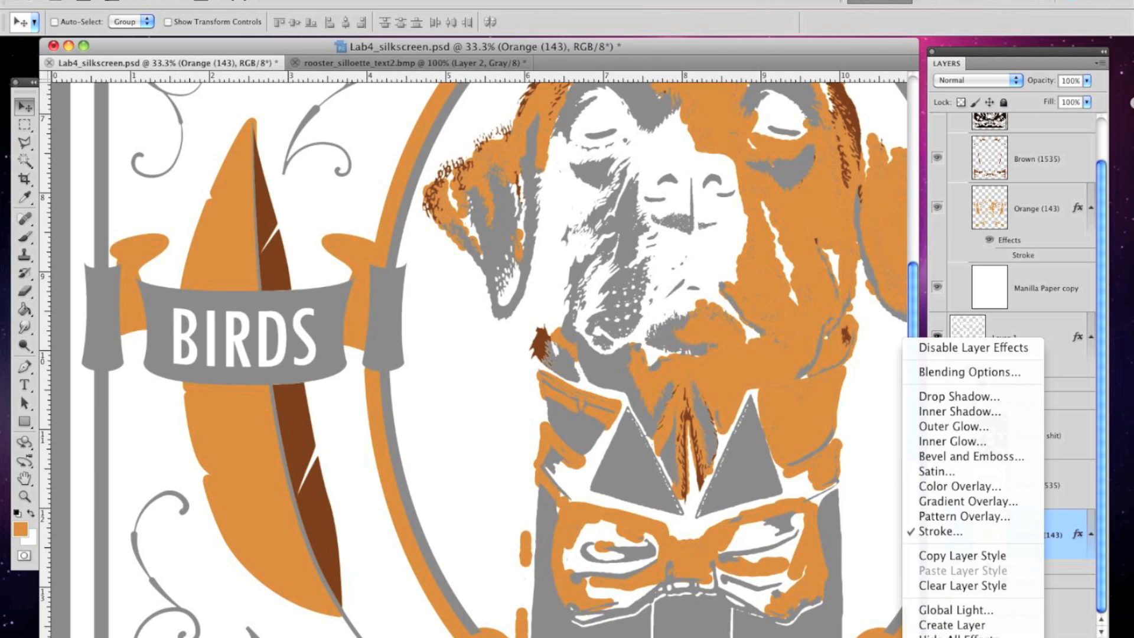
left_click(1070, 436)
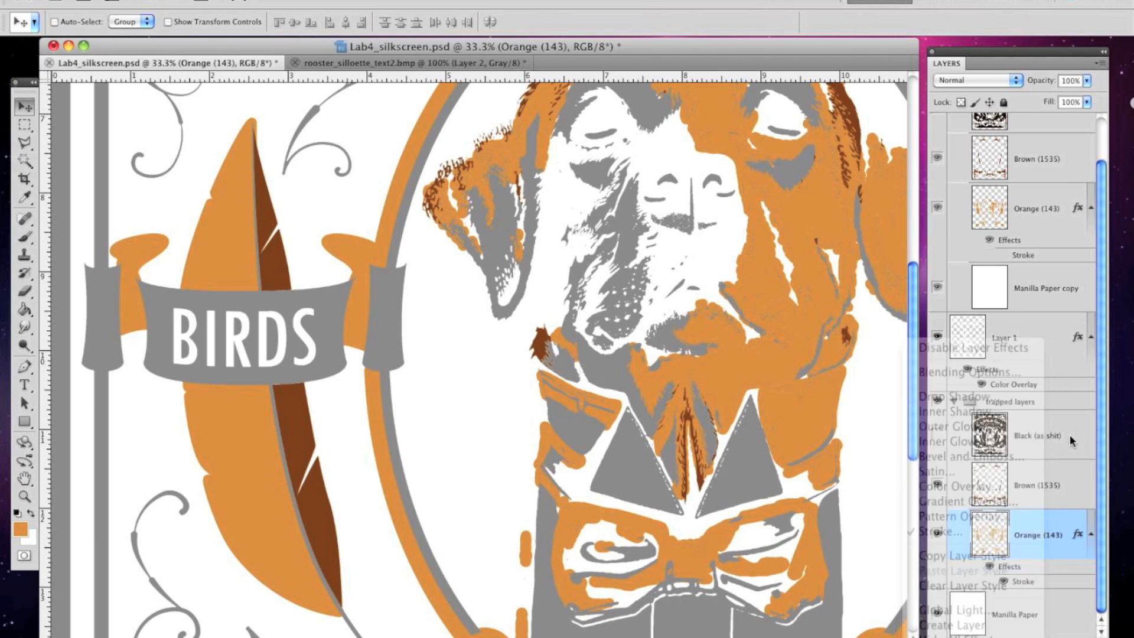
left_click(1072, 637)
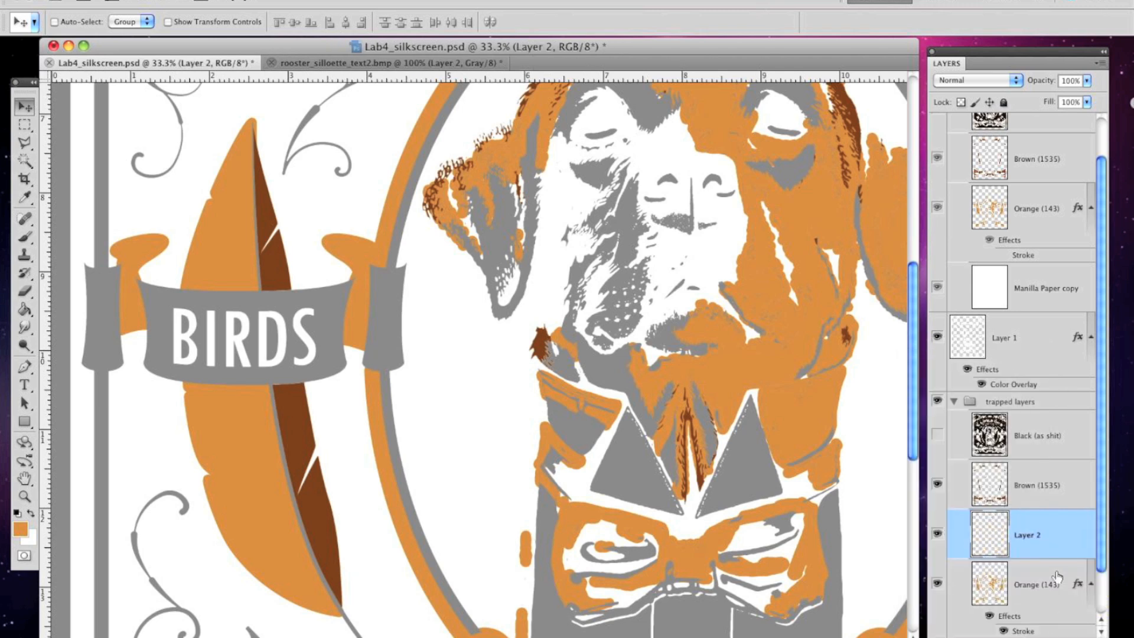
left_click(1057, 576, "shift")
right_click(1056, 576)
left_click(1040, 625)
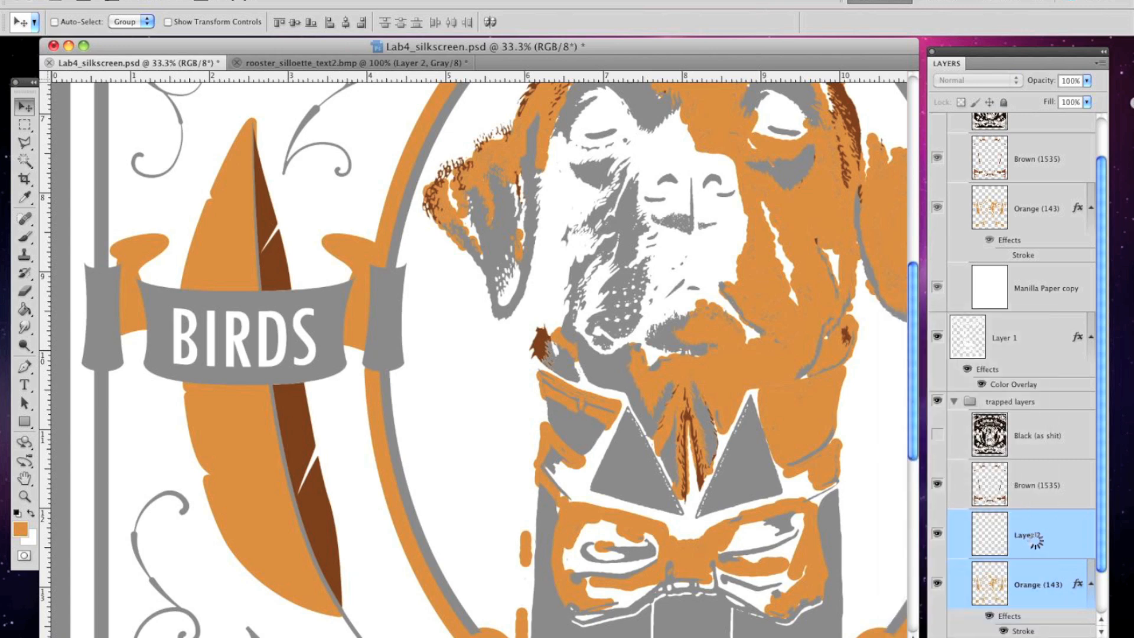
Rename the merged orange layer as 143 and toggle its visibility to check it, leaving it shown
double_click(1028, 566)
type("143")
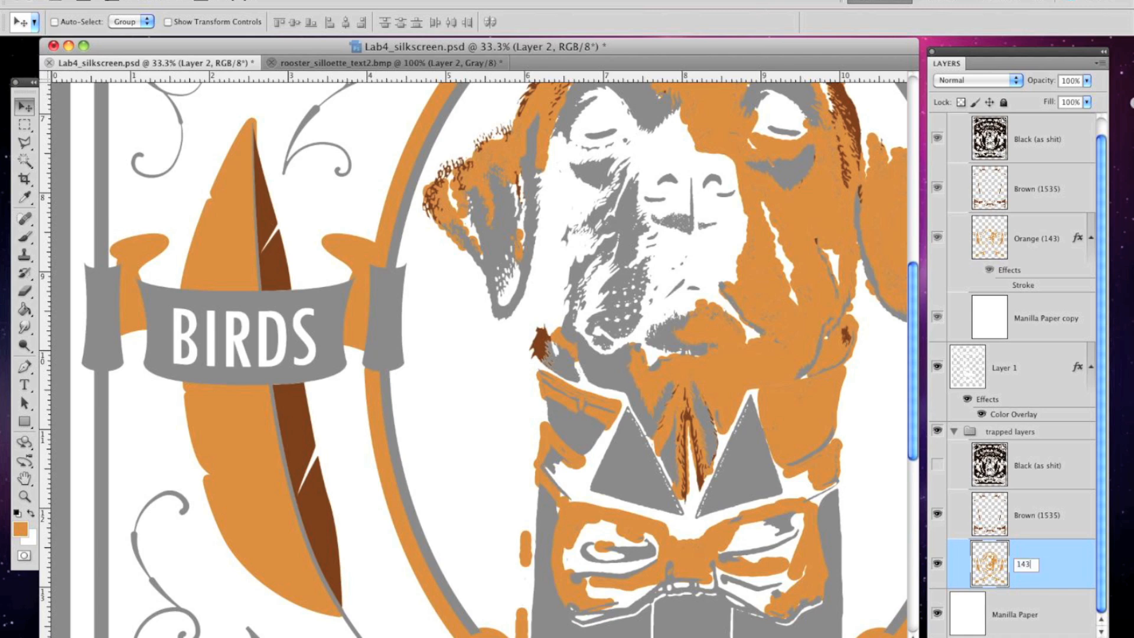
key("Return")
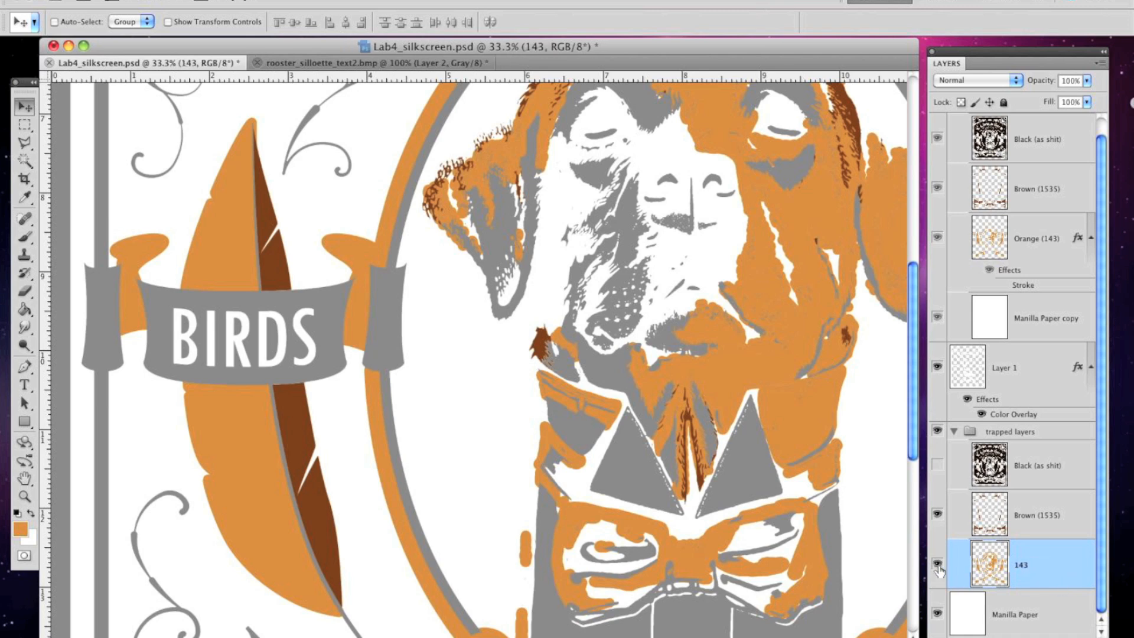
left_click(938, 566)
left_click(938, 566)
left_click(939, 566)
left_click(938, 566)
Load Layer 1's artwork as a selection, hide Layer 1, delete the selected area from layer 143 and deselect
left_click(967, 373)
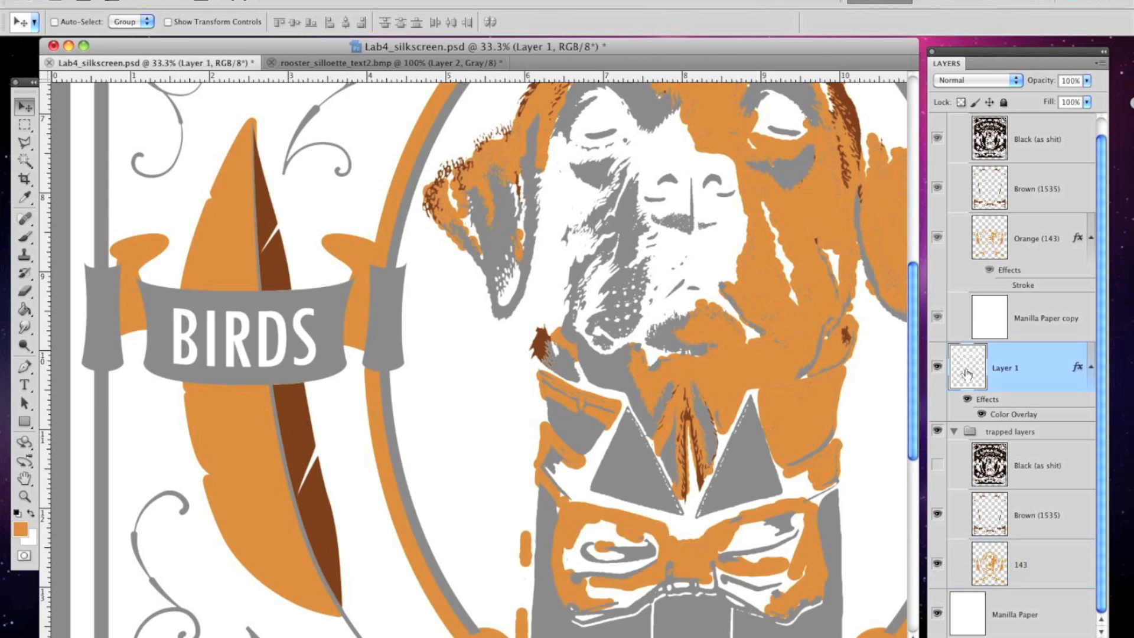
left_click(967, 378, "super")
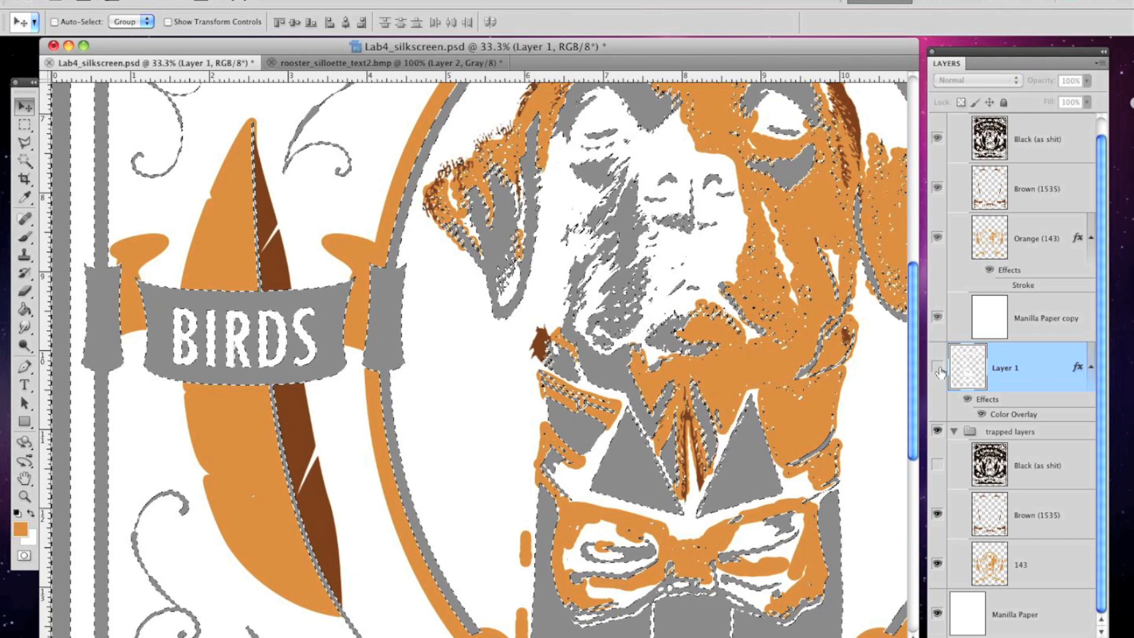
left_click(938, 368)
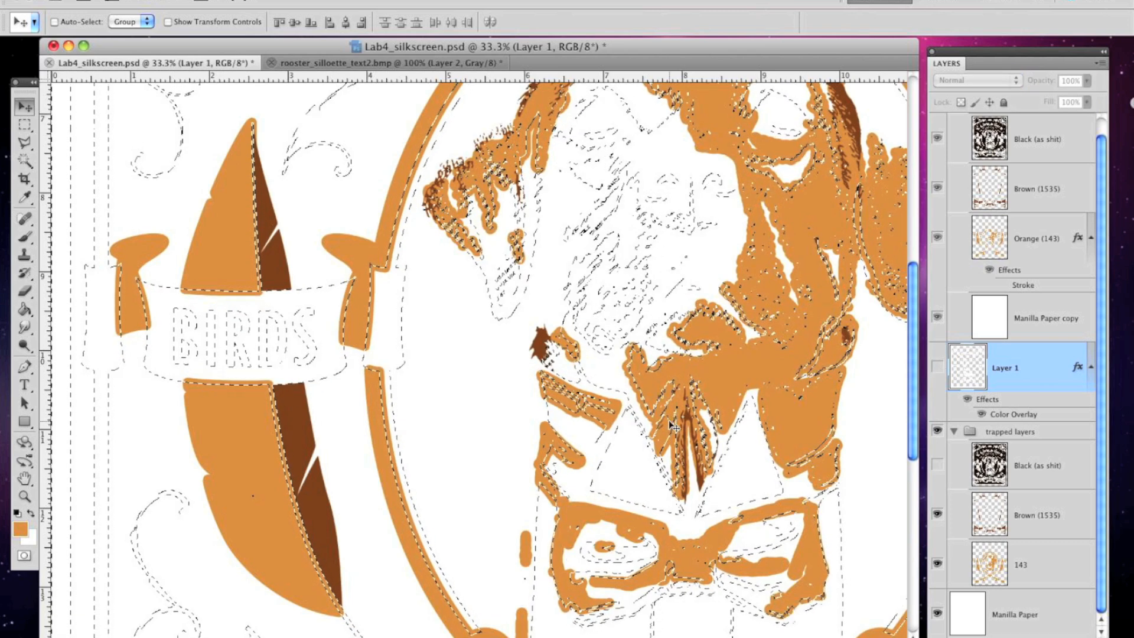
left_click(1047, 565)
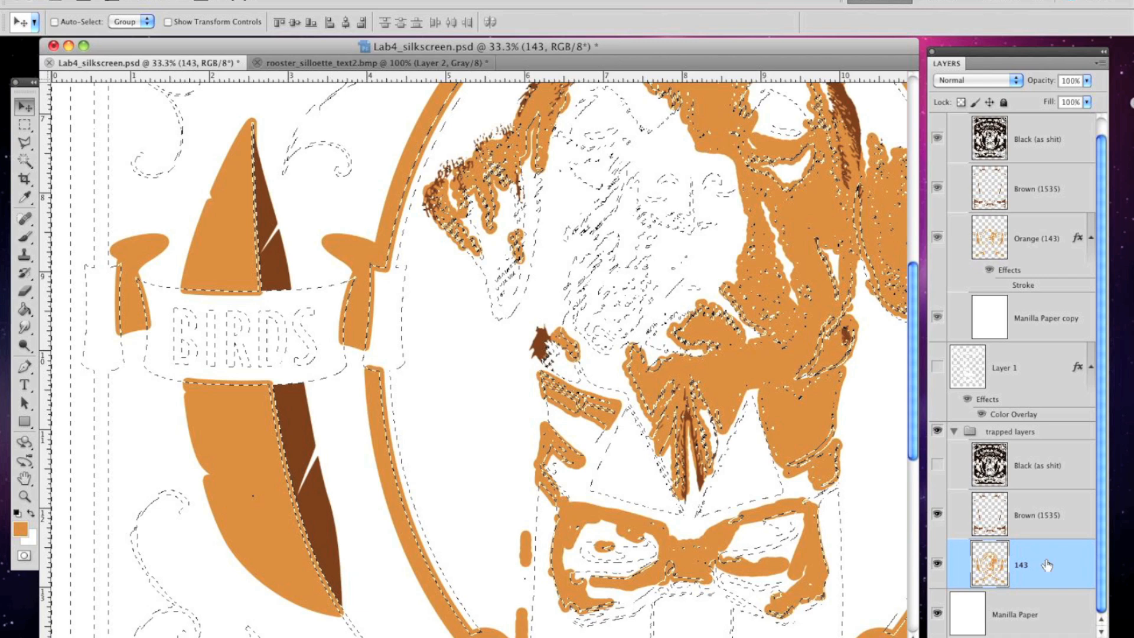
key("super+d")
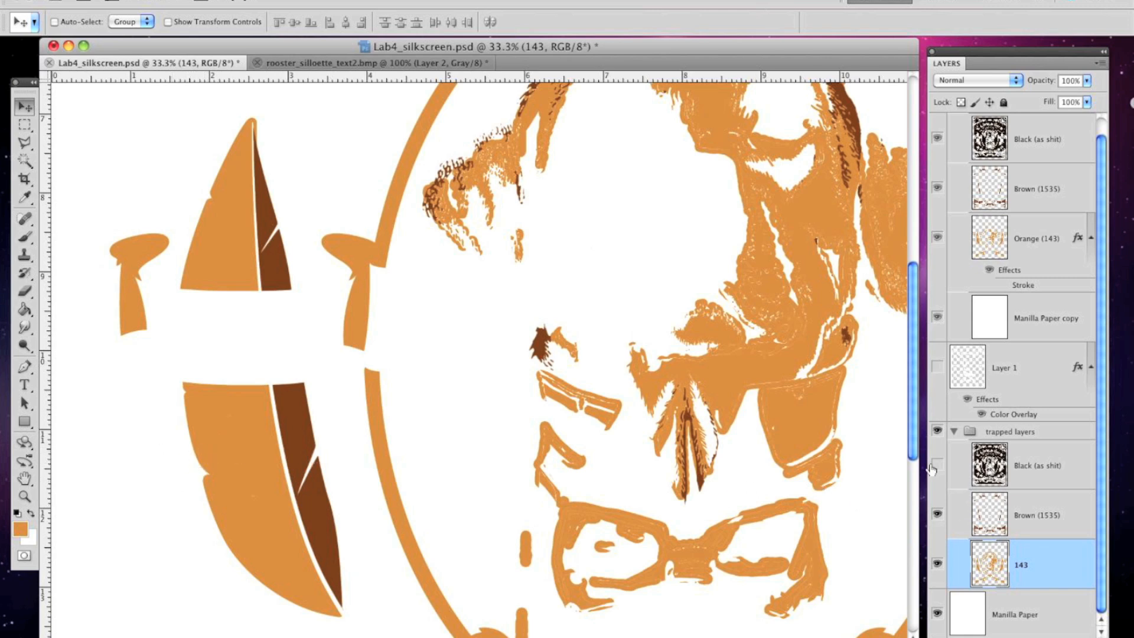
Show the trapped Black layer, lower its opacity to 37% to inspect the ink overlap beneath, and hide it again
left_click(937, 465)
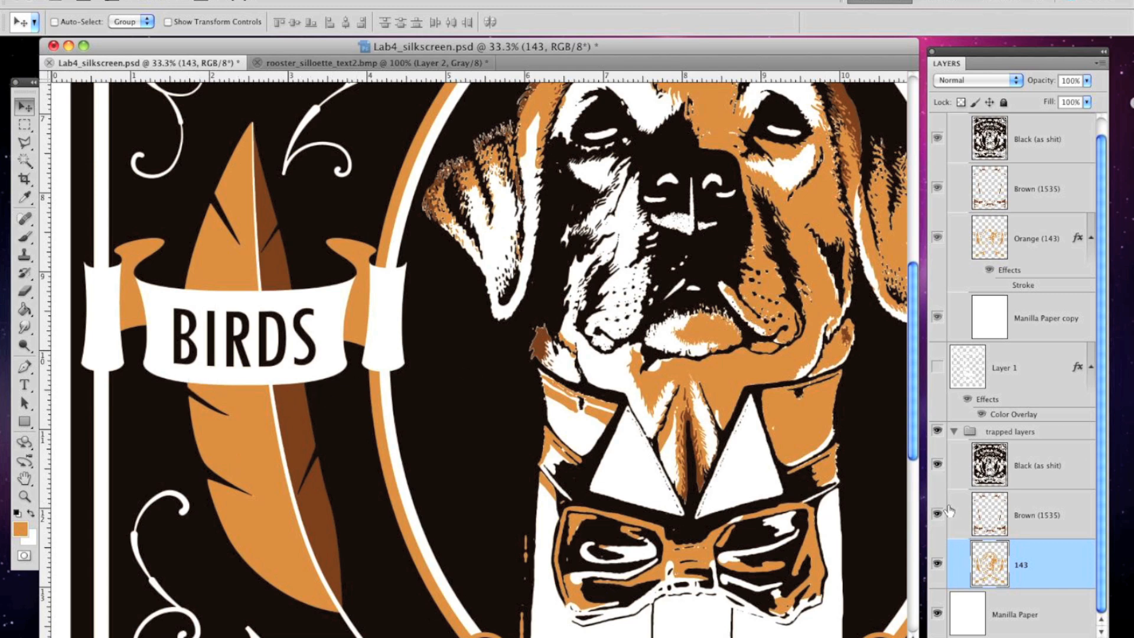
left_click(937, 466)
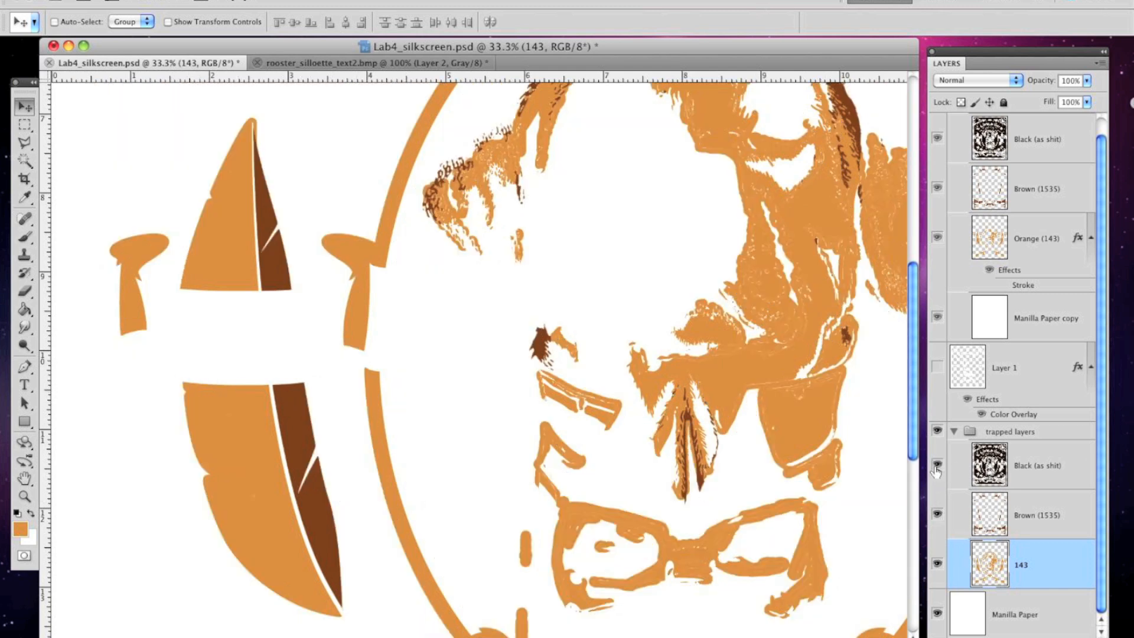
left_click(937, 466)
left_click(1046, 479)
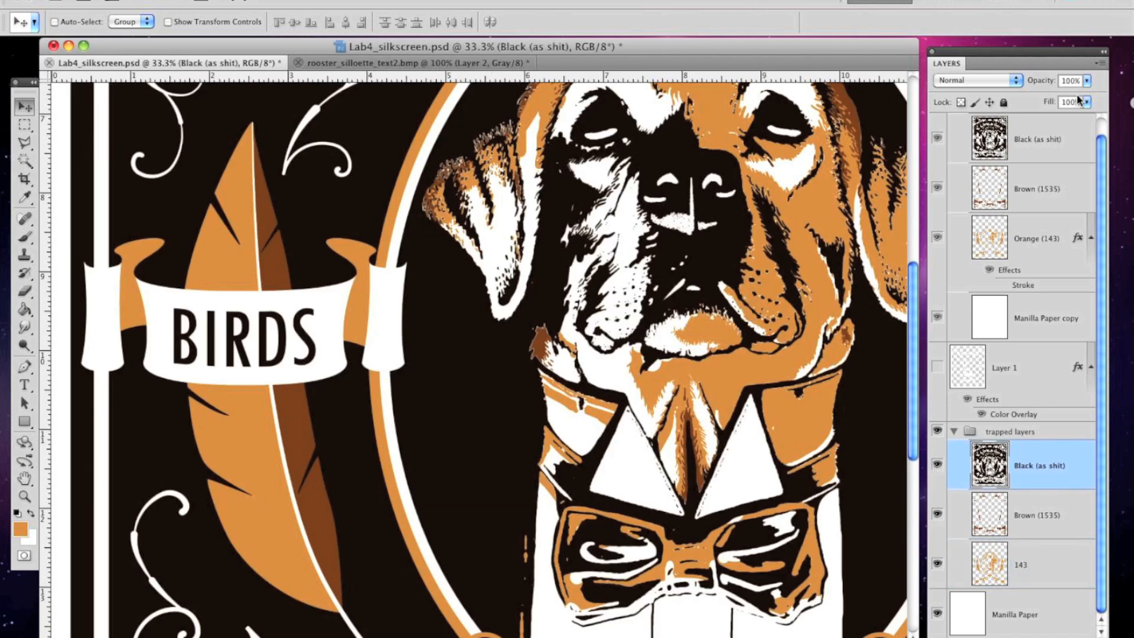
left_click(1088, 81)
left_click_drag(1090, 96, 1041, 103)
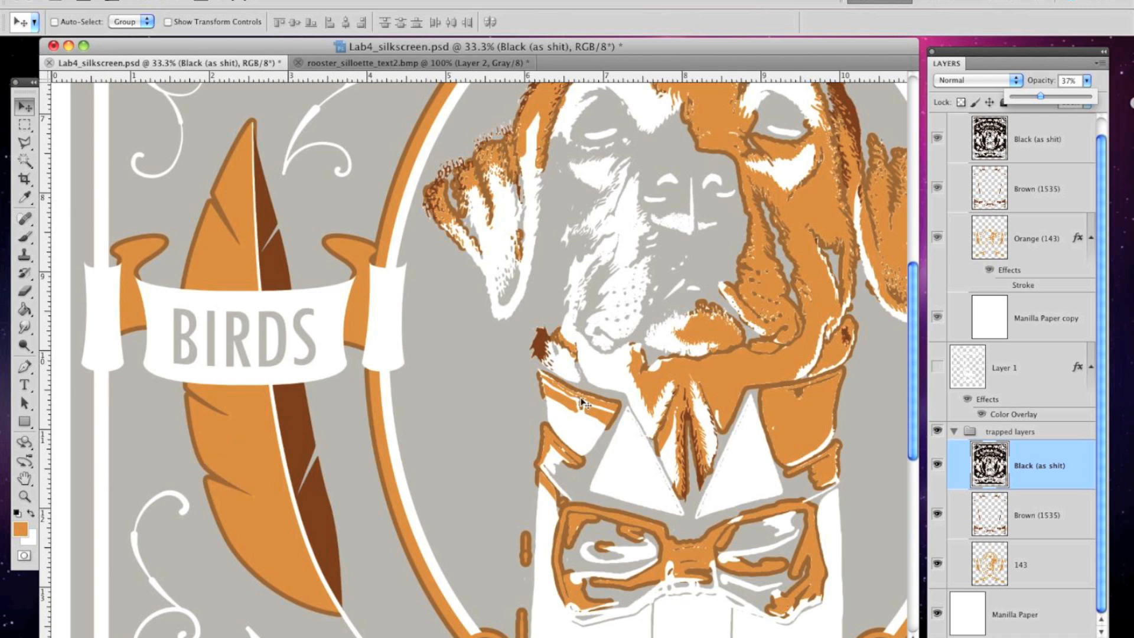
left_click(938, 466)
Add an outside stroke to the trapped Brown (1535) layer in the feather's sampled brown, 653100, and adjust its size
left_click(1057, 513)
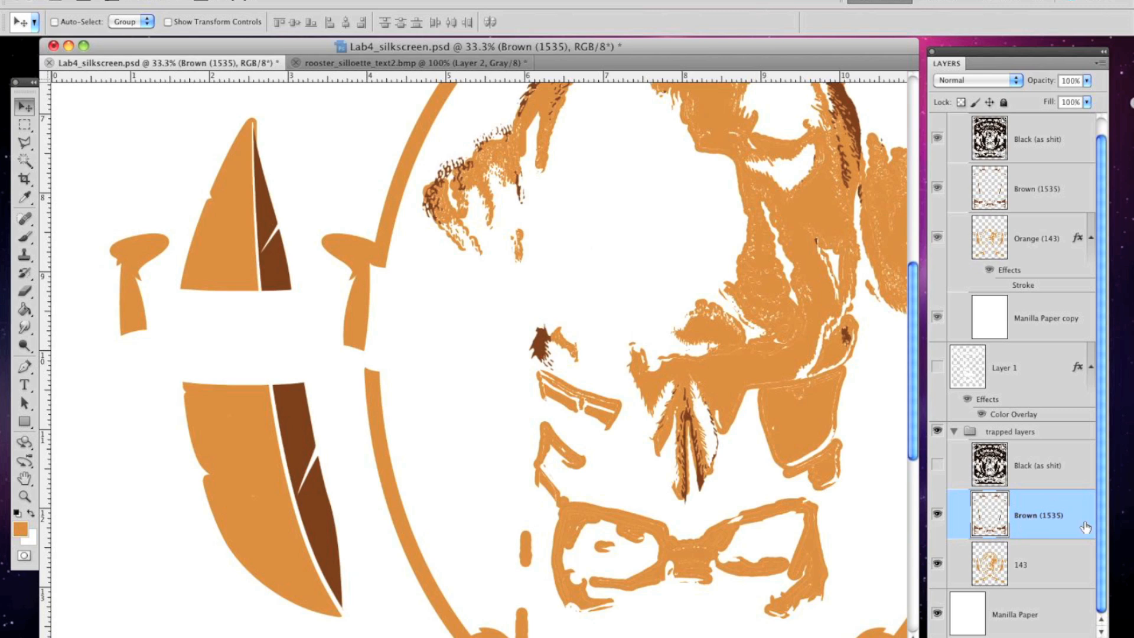
double_click(1067, 521)
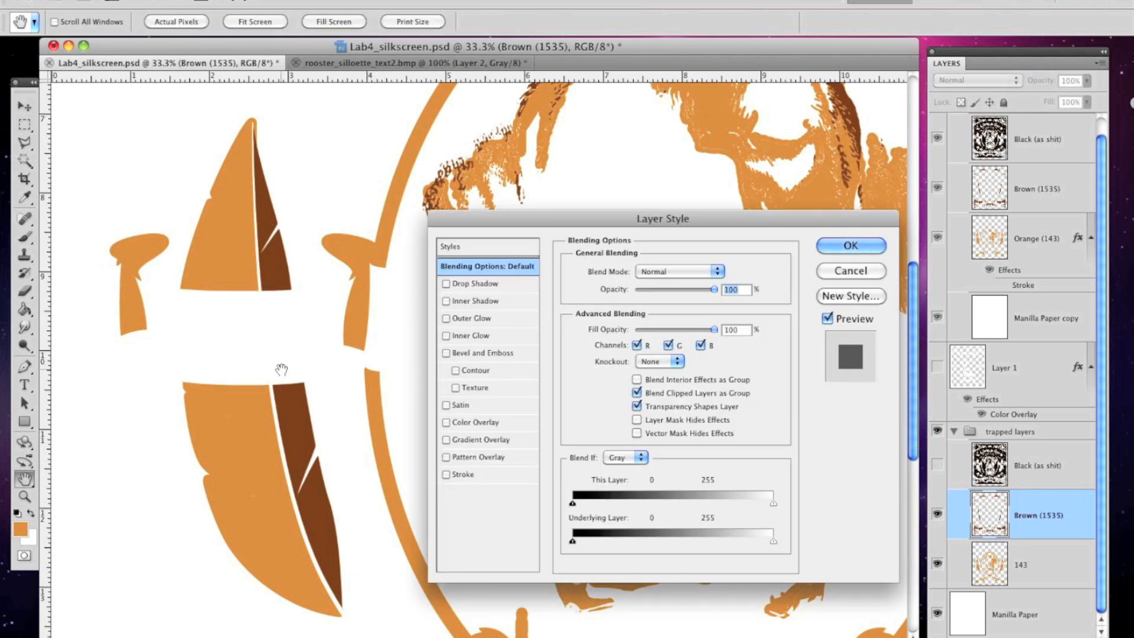
left_click(462, 474)
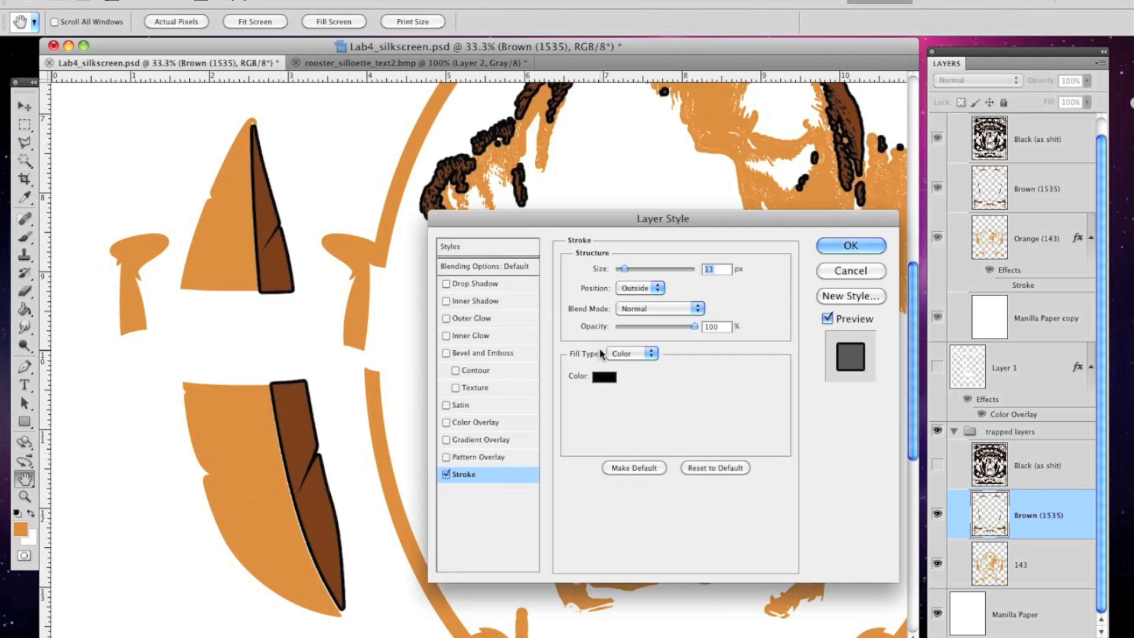
left_click(612, 378)
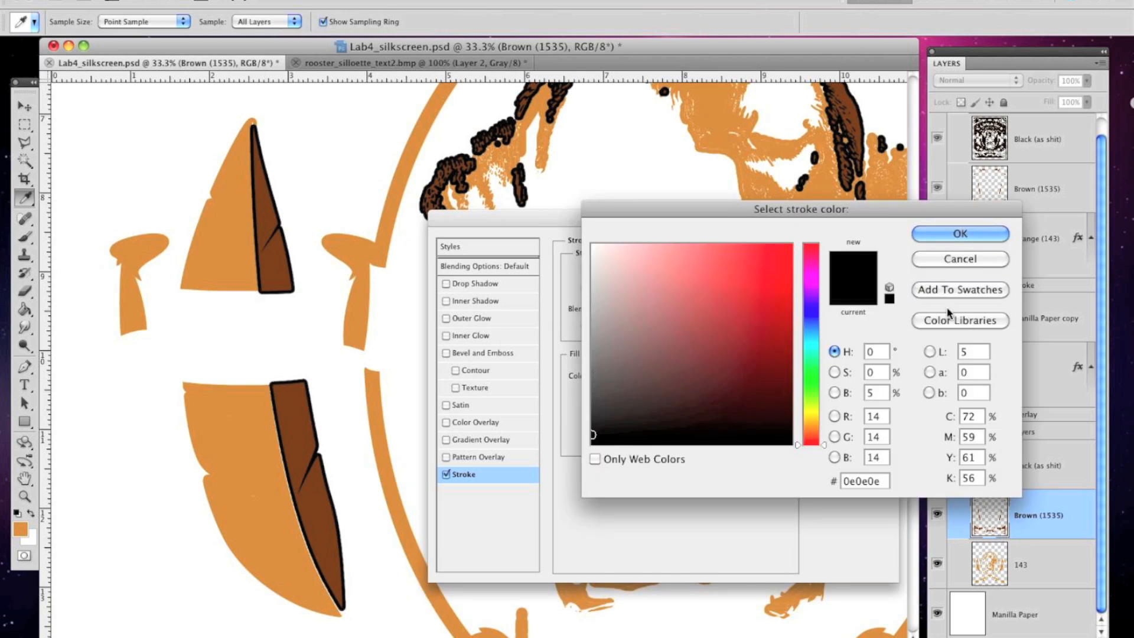
left_click(281, 265)
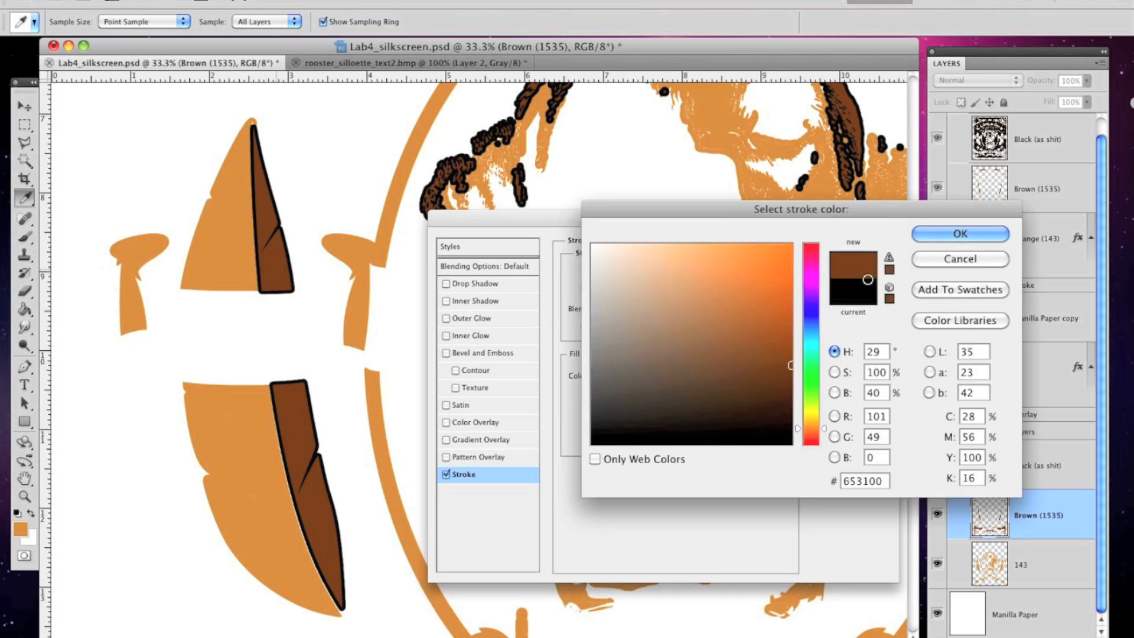
left_click(969, 235)
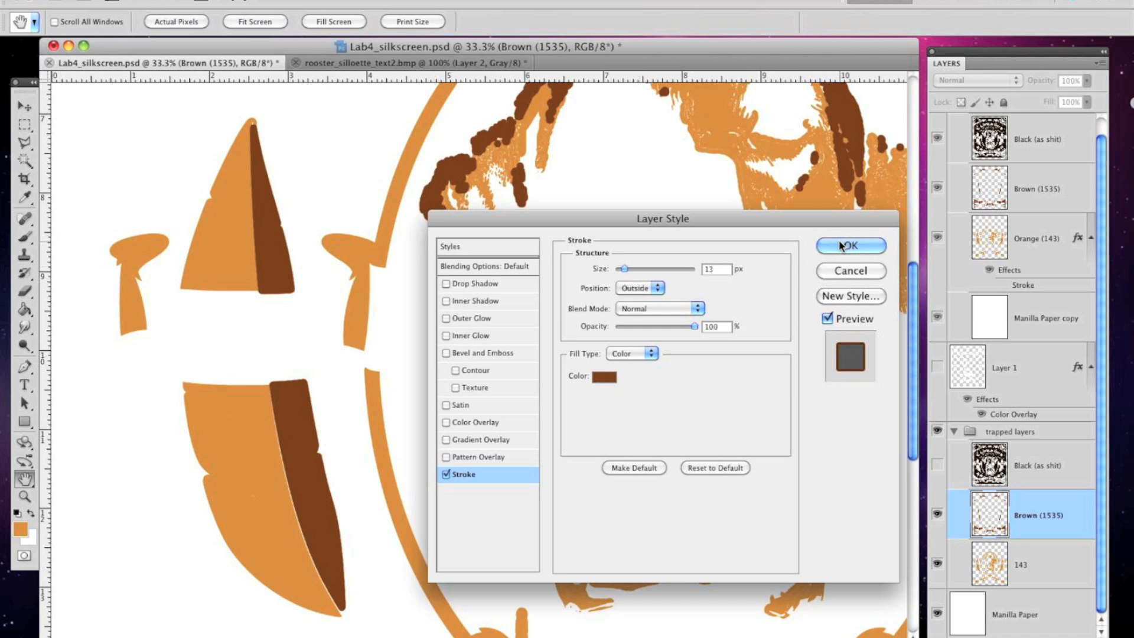
left_click_drag(624, 268, 625, 268)
left_click(818, 245)
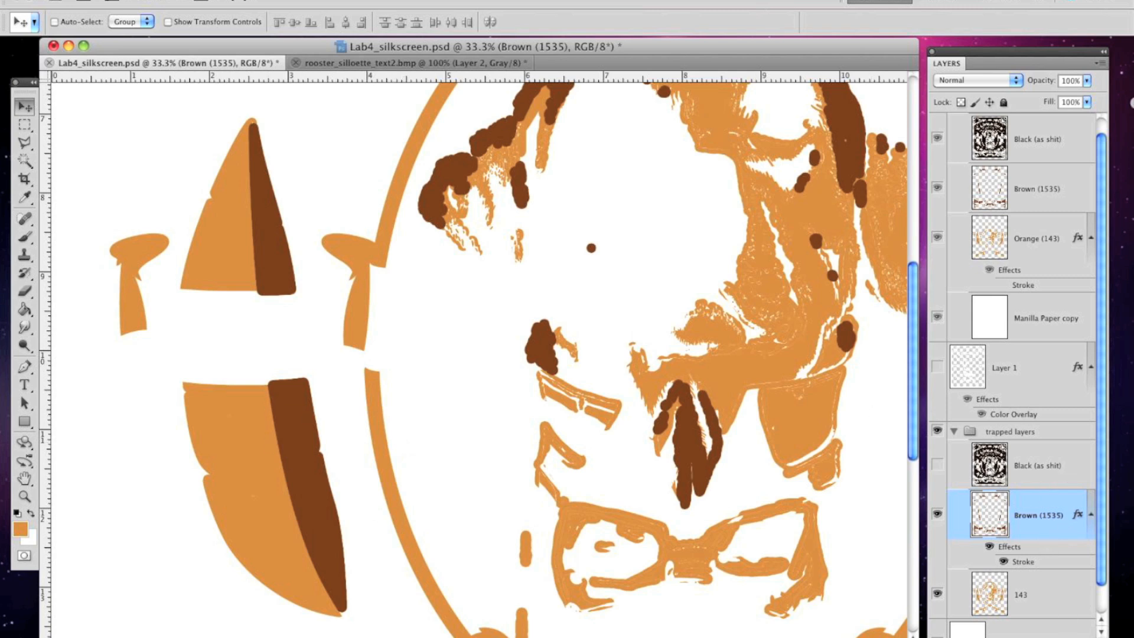
Add an empty layer beneath the trapped Brown (1535), merge them to flatten the stroke, and toggle the result's visibility to check it
left_click(1055, 637)
left_click_drag(1056, 526, 1055, 613)
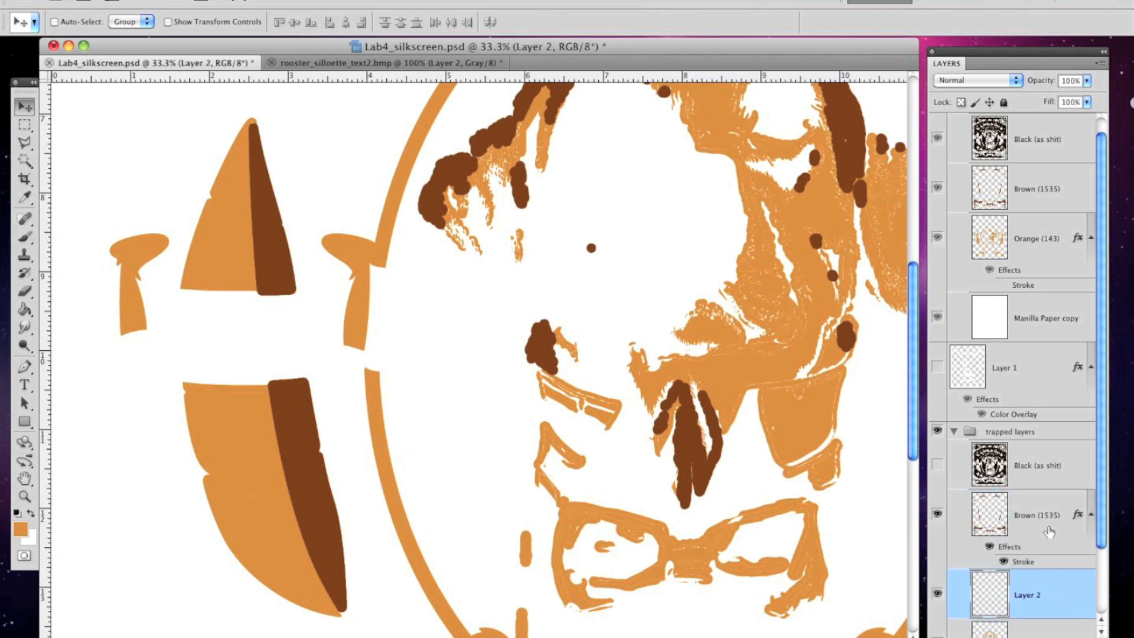
left_click(1035, 525, "shift")
right_click(1036, 526)
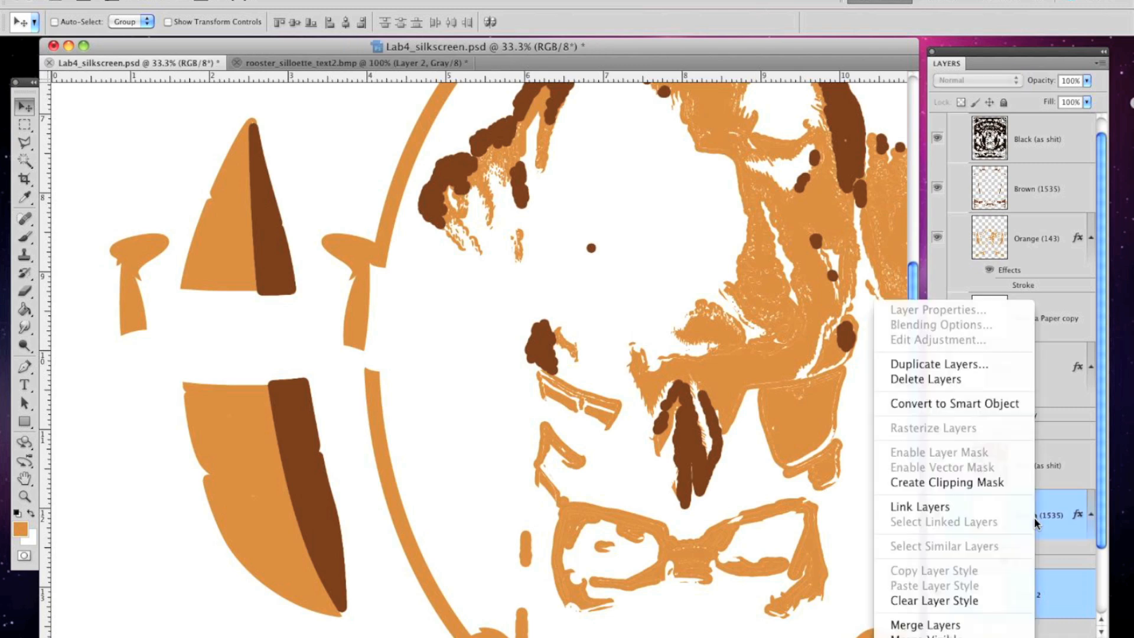
left_click(939, 625)
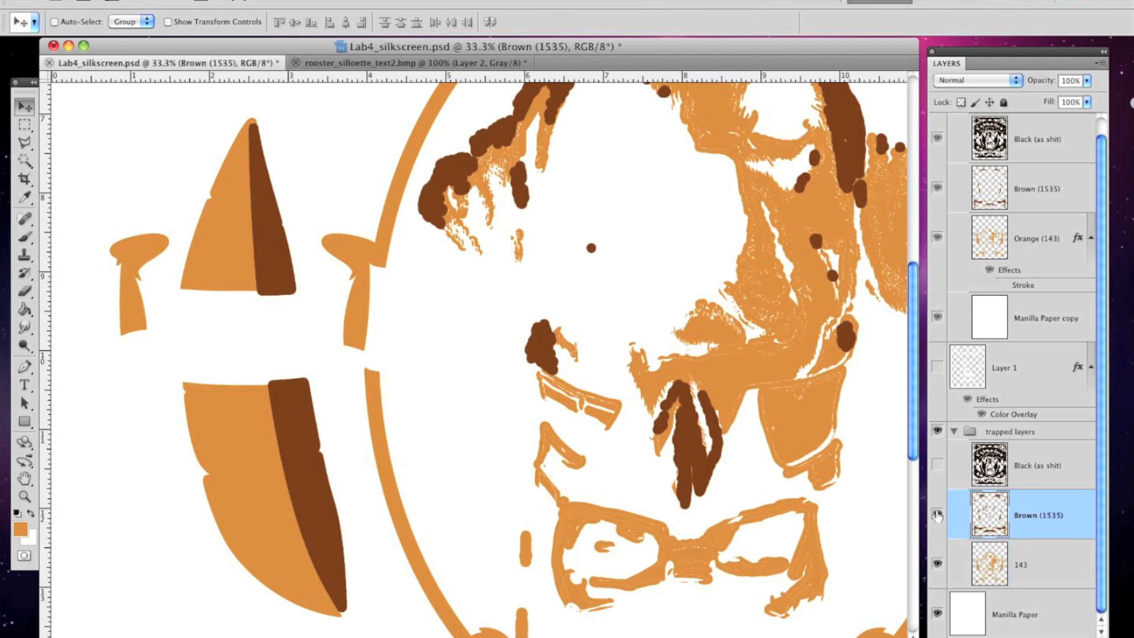
left_click(937, 514)
left_click(938, 514)
left_click(937, 514)
left_click(938, 514)
Delete the area of Layer 1's artwork from the trapped Brown (1535) layer, deselect, and inspect the poster's lower banners
left_click(968, 367, "super")
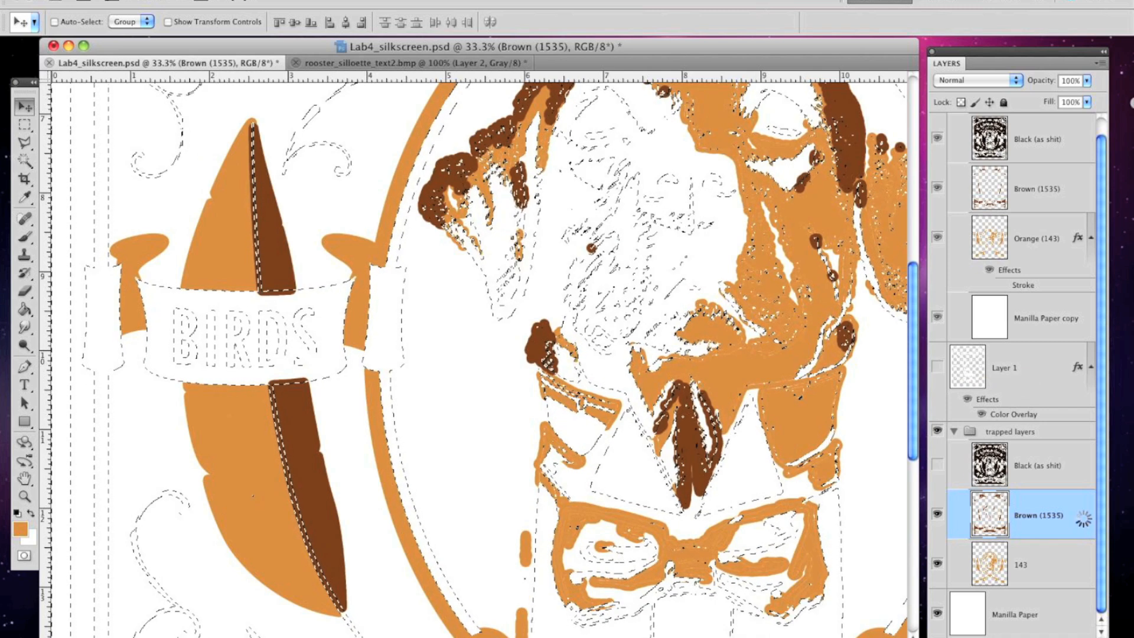
key("super+d")
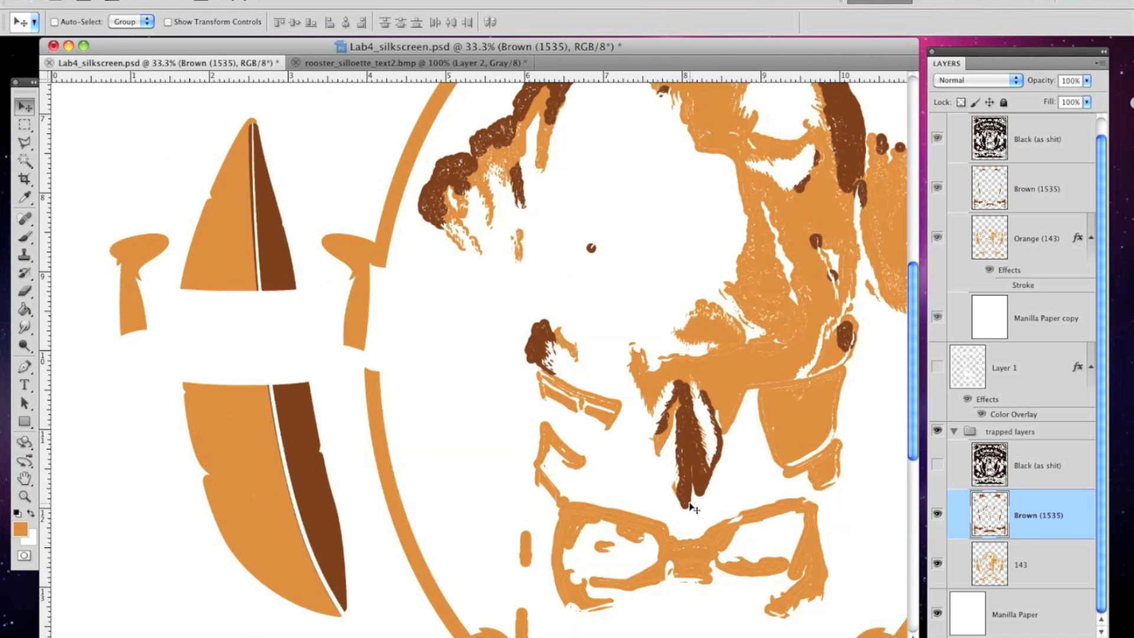
left_click_drag(911, 406, 884, 564)
scroll(479, 354, "right", 5)
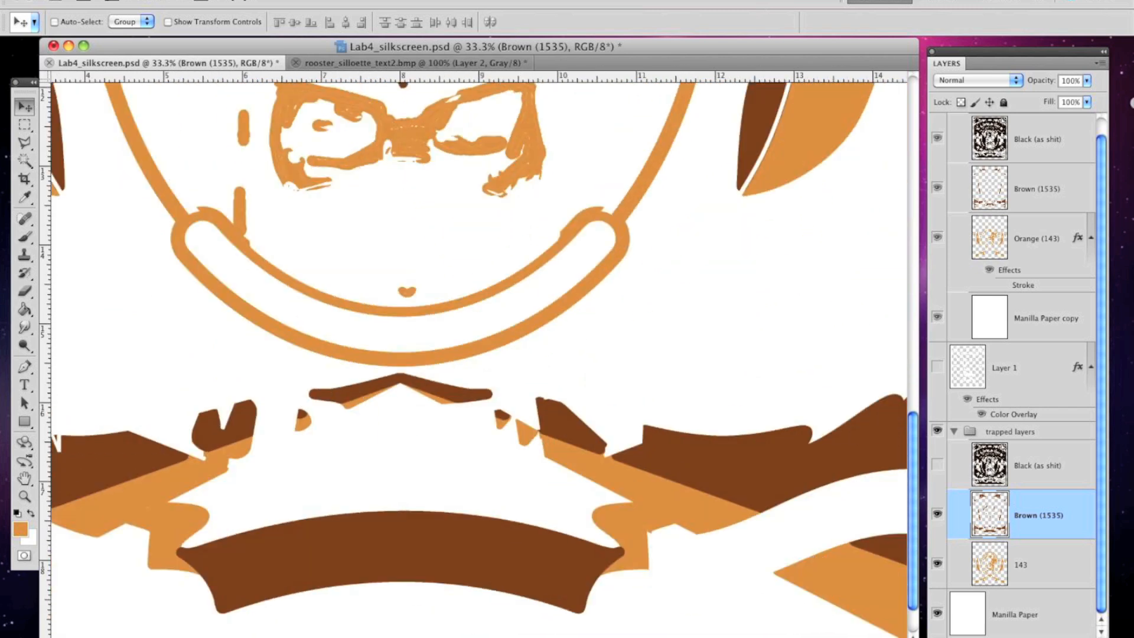
left_click_drag(914, 538, 880, 381)
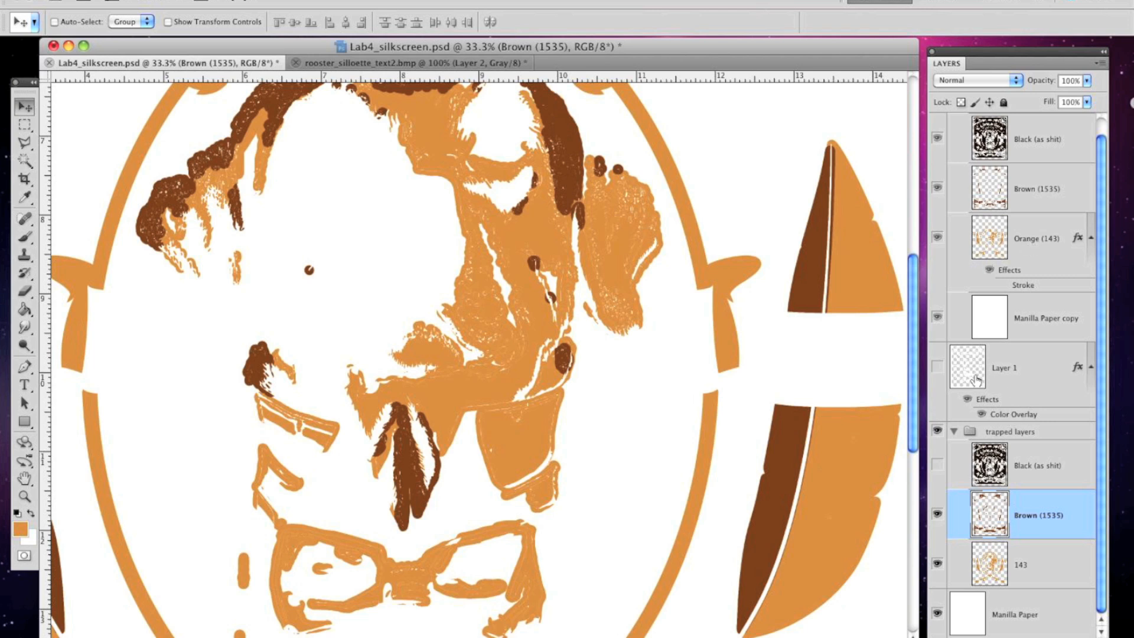
Load the Original group's Orange (143) artwork as a selection and delete that area from the trapped Brown (1535) layer
left_click(968, 366, "super")
key("super+d")
left_click(996, 234, "super")
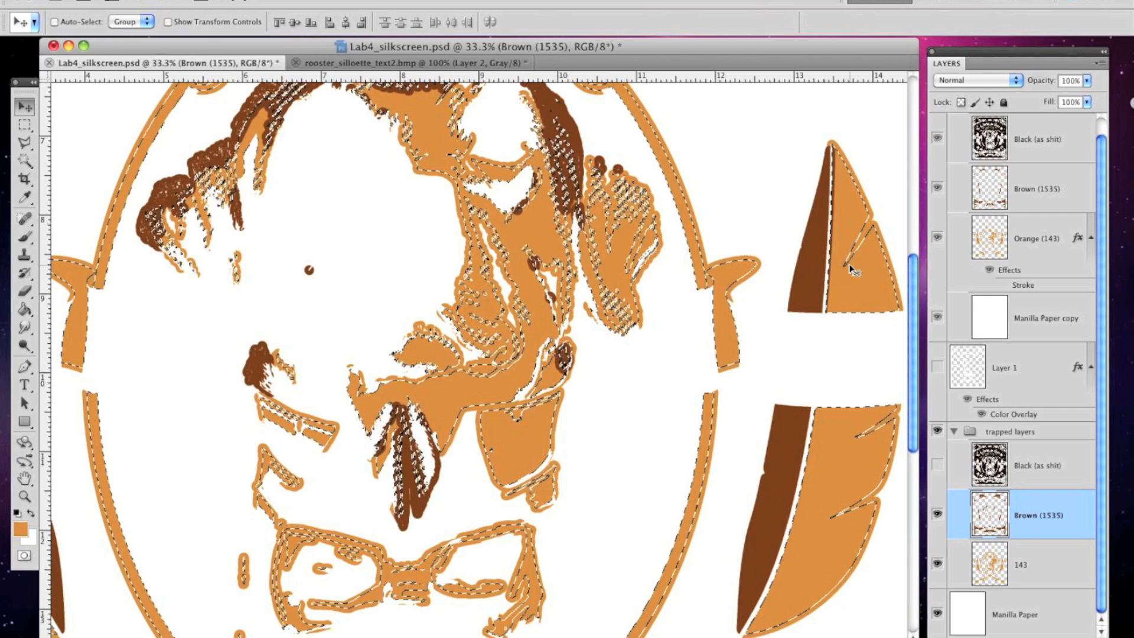
left_click(992, 245, "super")
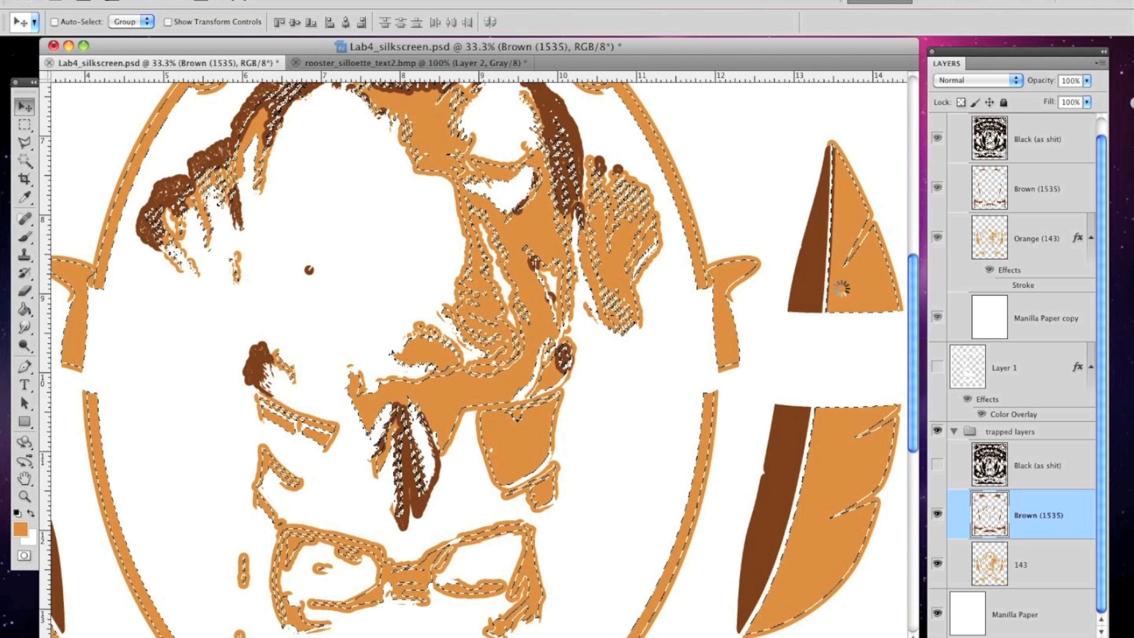
key("Delete")
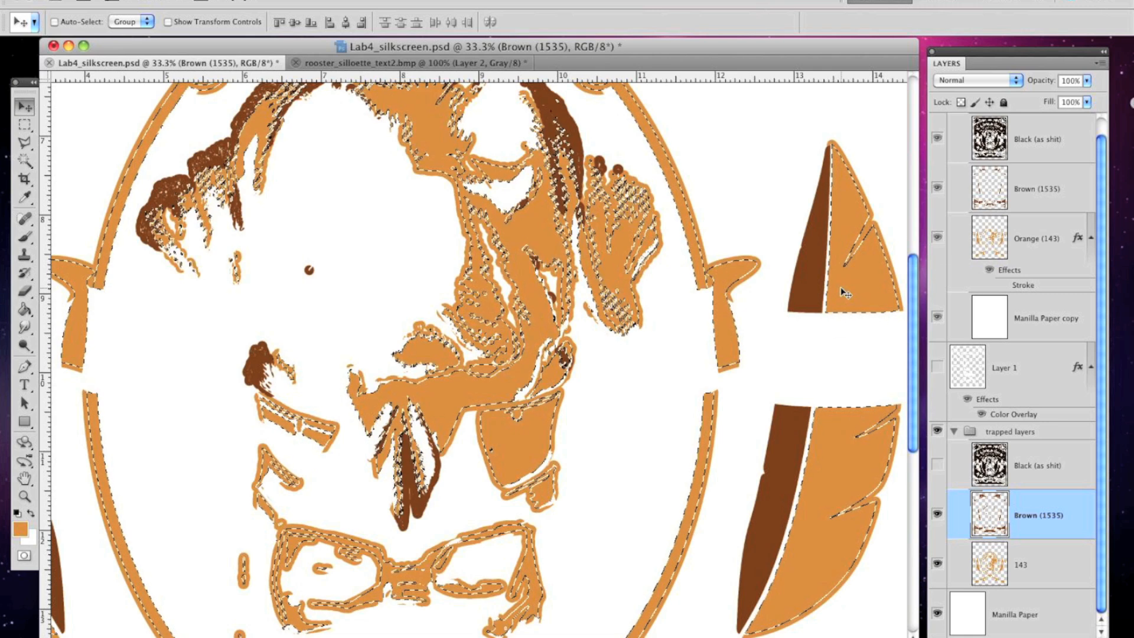
Clear the selection and lower the trapped Brown (1535) layer's opacity to 35% to examine where it overlaps the orange
key("super+d")
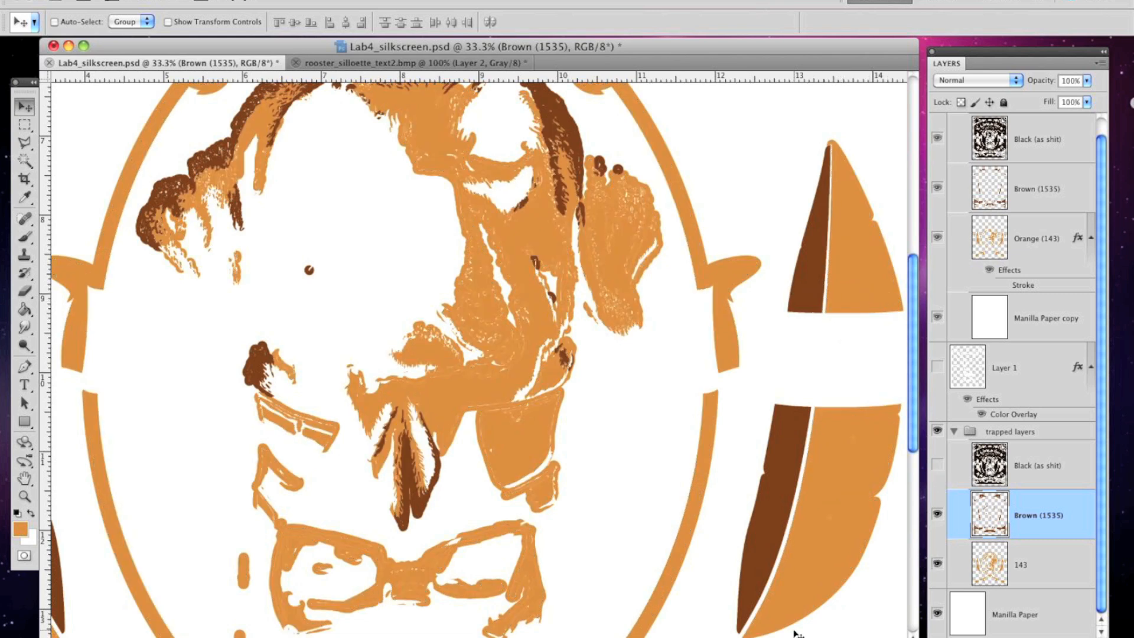
scroll(781, 546, "left", 5)
scroll(914, 363, "down", 8)
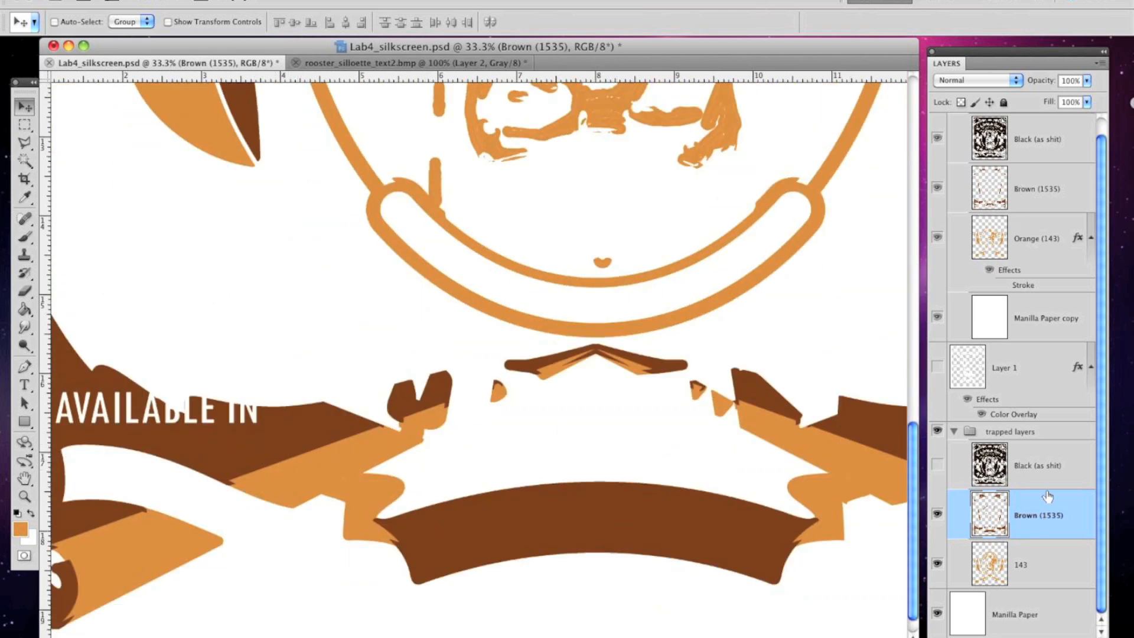
left_click(1090, 80)
left_click_drag(1090, 90, 1038, 110)
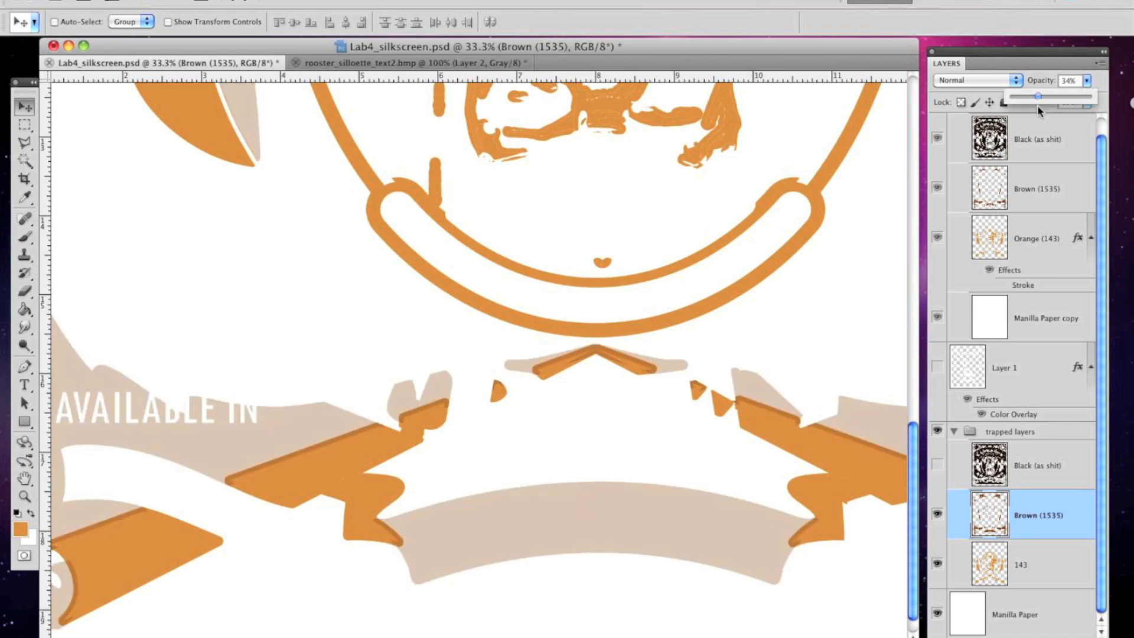
left_click_drag(1037, 104, 1038, 105)
scroll(479, 360, "left", 3)
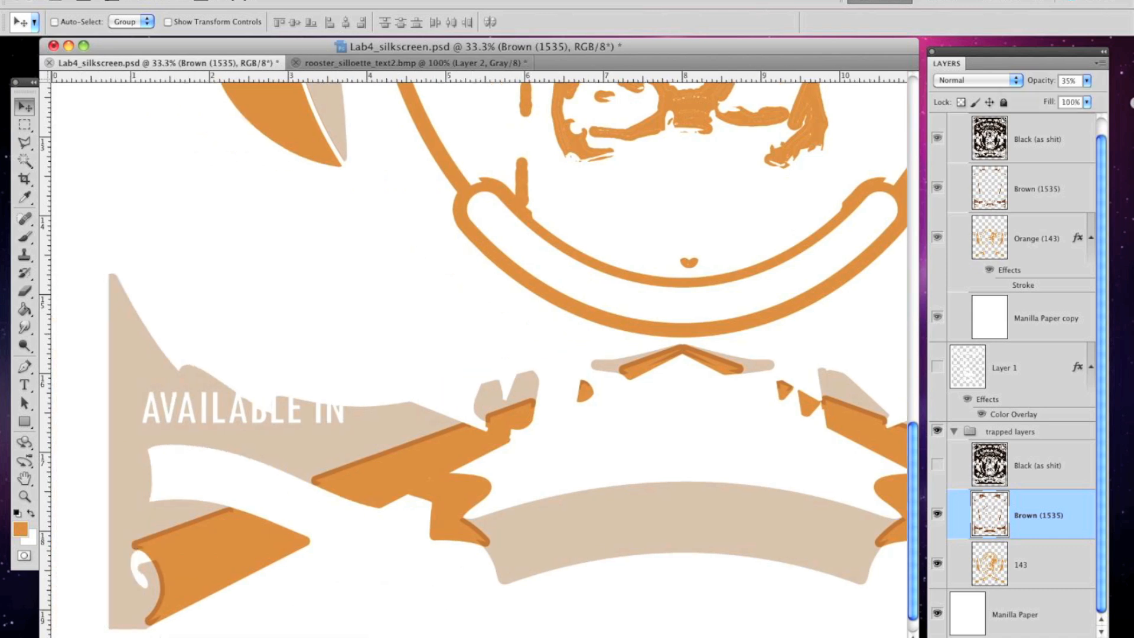
left_click_drag(908, 448, 895, 264)
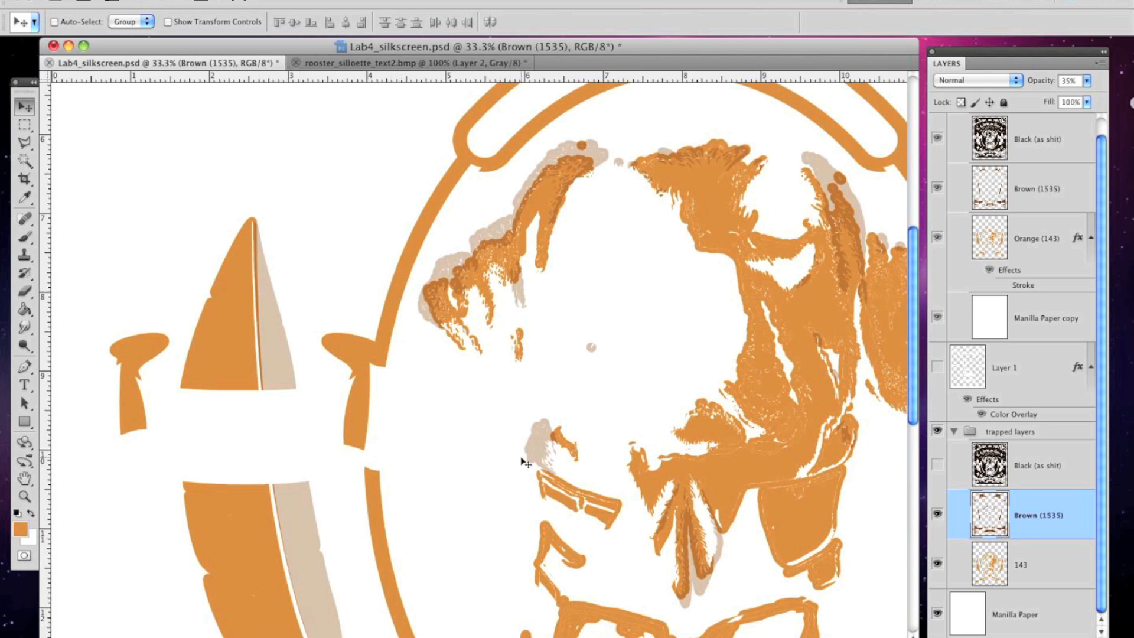
Hide the trapped Brown (1535) layer, examine the orange artwork alone across the poster, and show the brown again
left_click(938, 515)
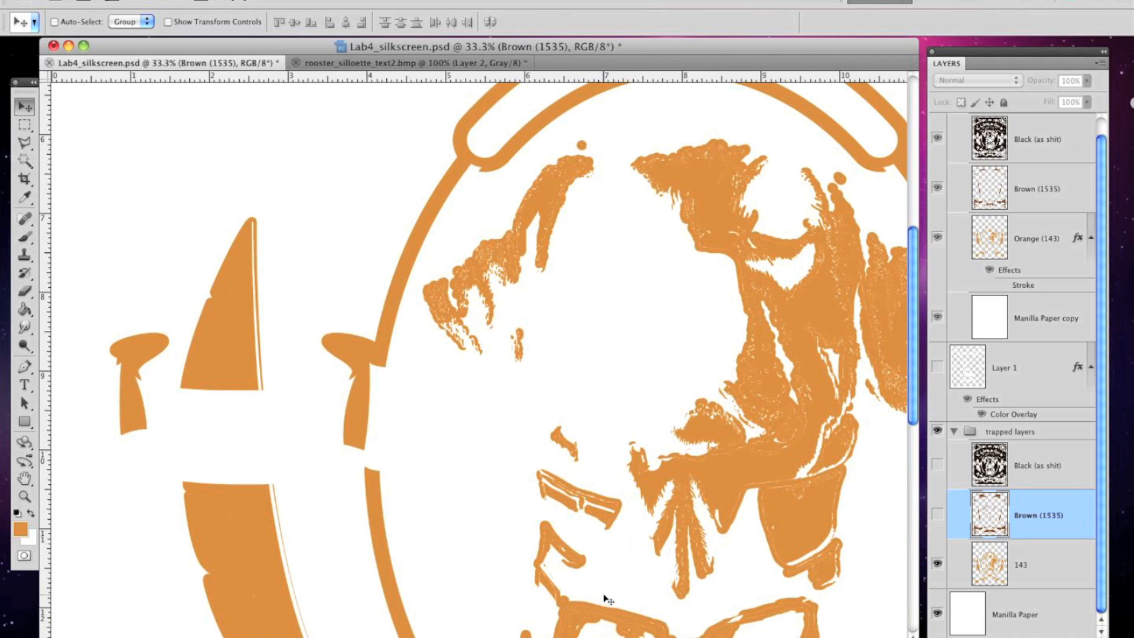
scroll(856, 598, "right", 5)
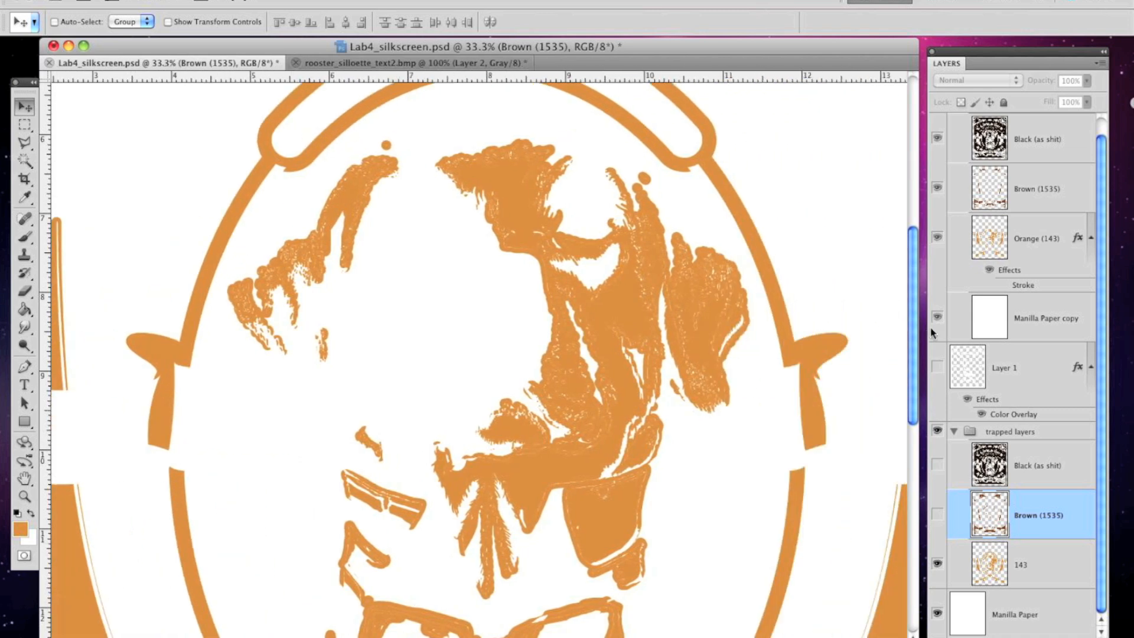
scroll(857, 598, "up", 5)
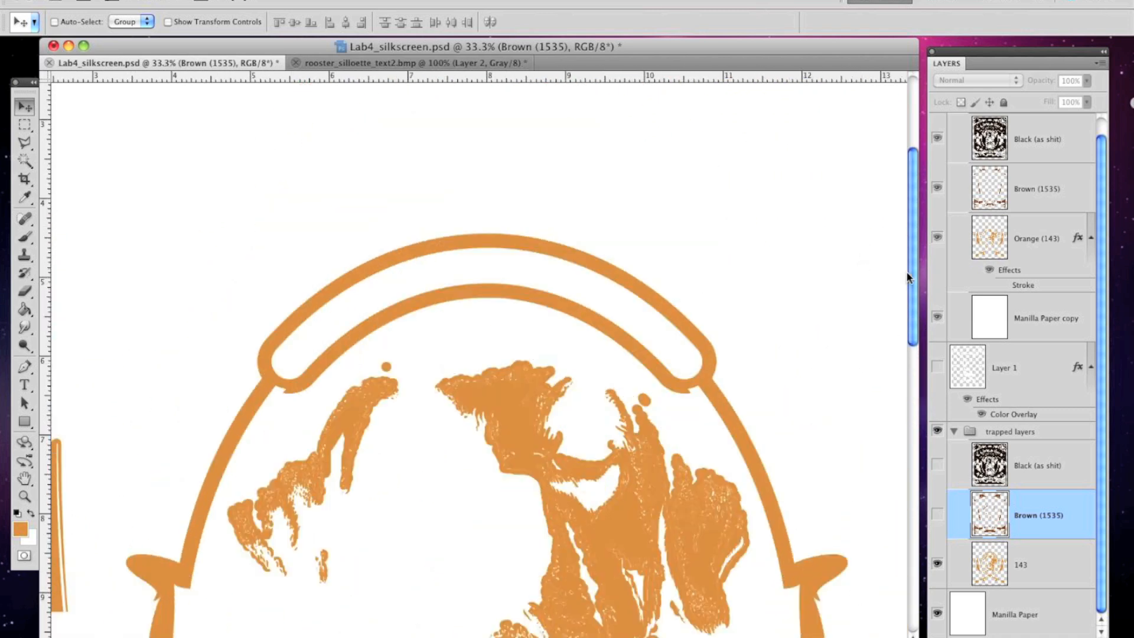
left_click_drag(911, 277, 922, 544)
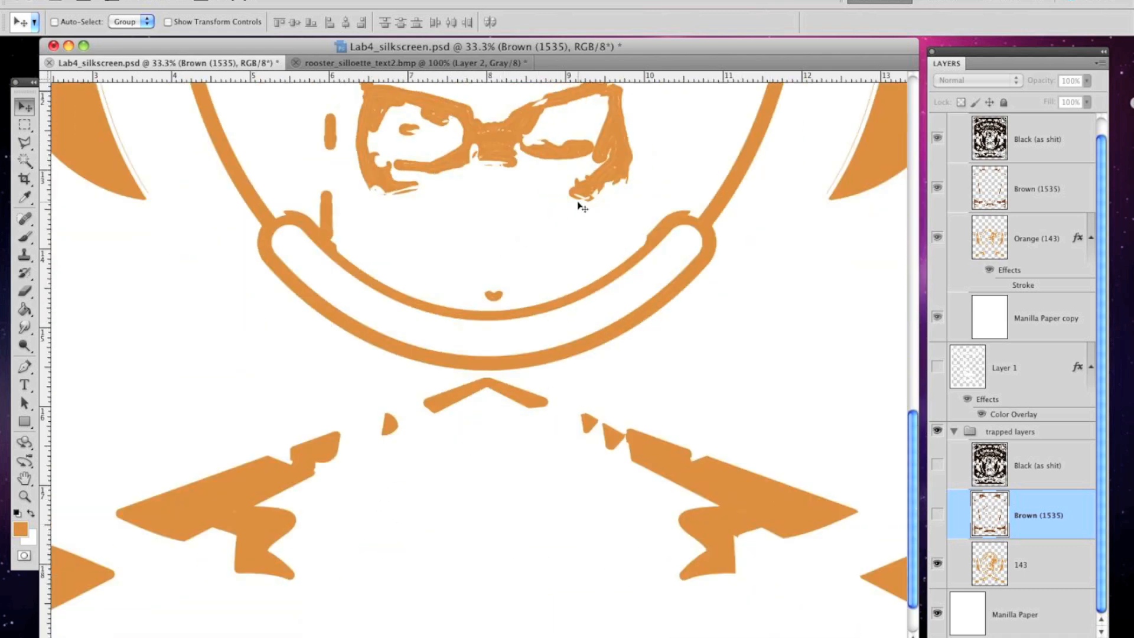
left_click_drag(916, 461, 920, 351)
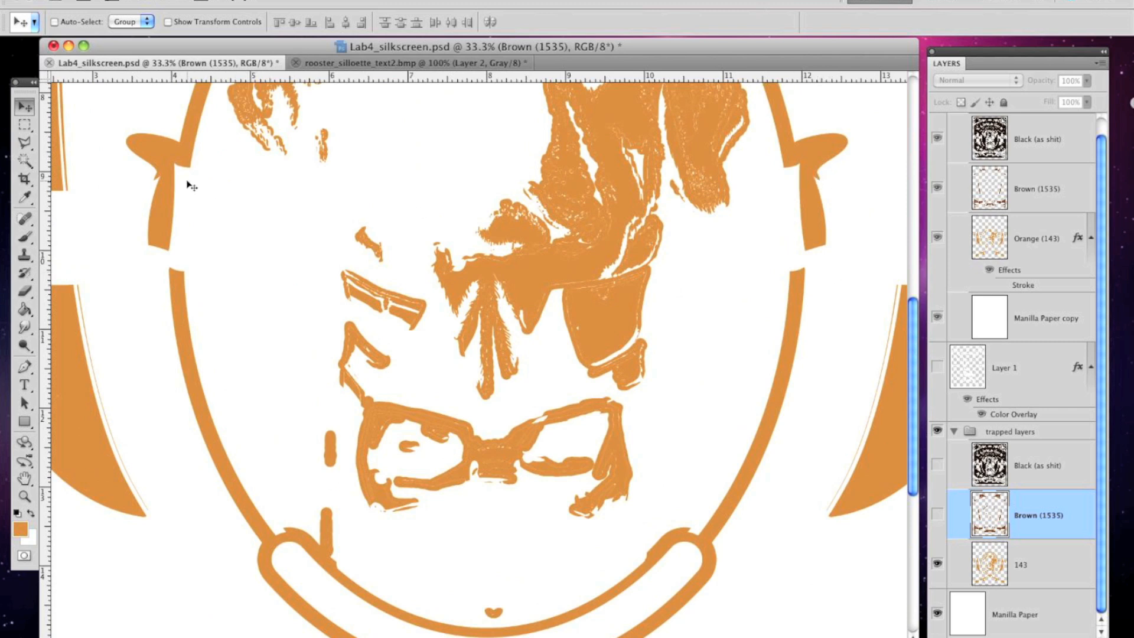
scroll(185, 156, "left", 5)
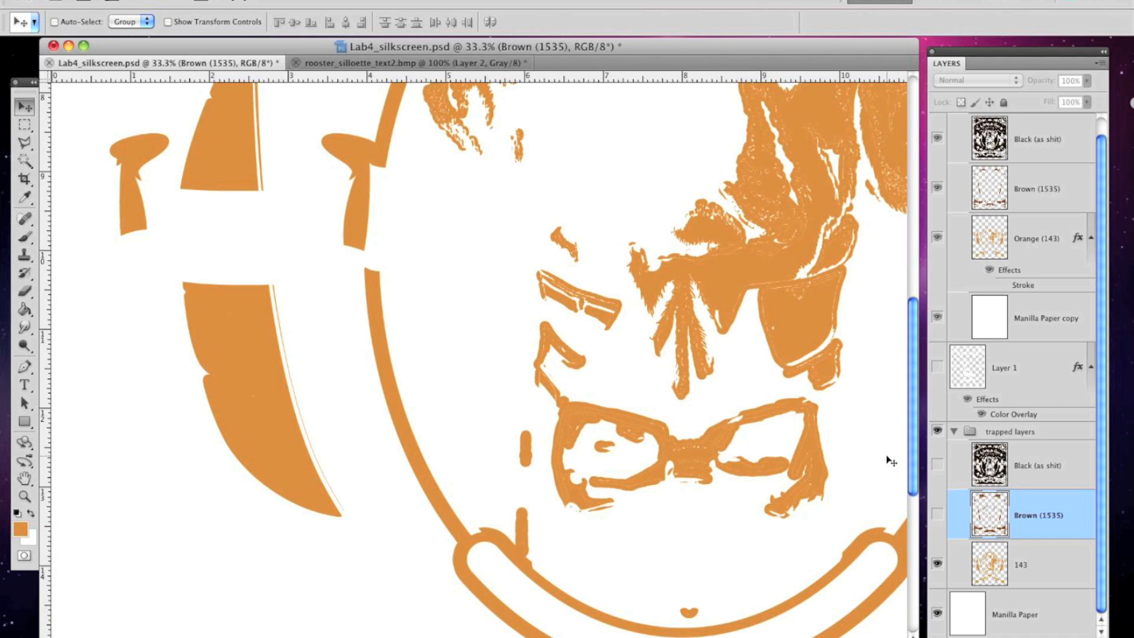
left_click(937, 515)
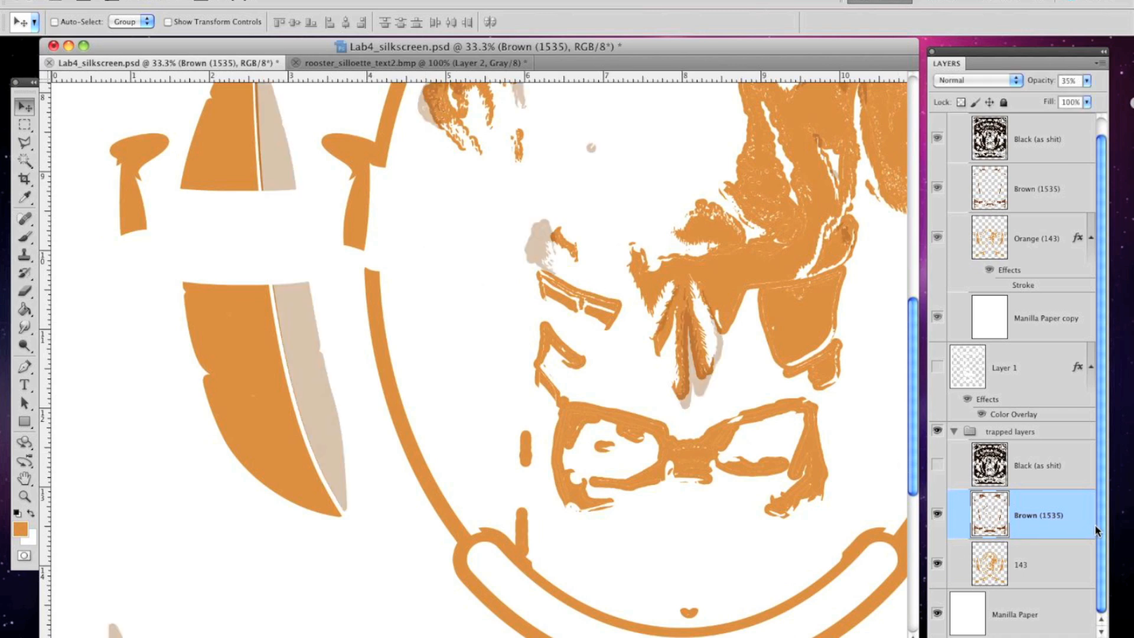
Compare the lower banners' trapped layers with the Original group by toggling the visibility of the group and the trapped Brown (1535)
scroll(1098, 533, "up", 1)
left_click_drag(913, 399, 907, 538)
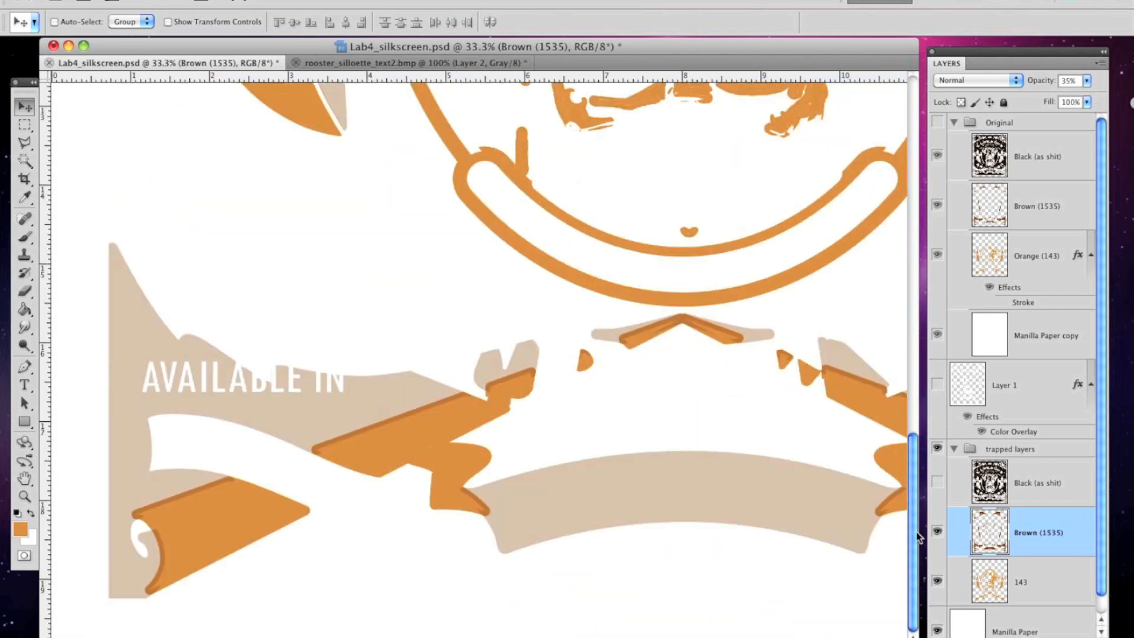
left_click(939, 533)
left_click(938, 534)
left_click(938, 122)
left_click(938, 122)
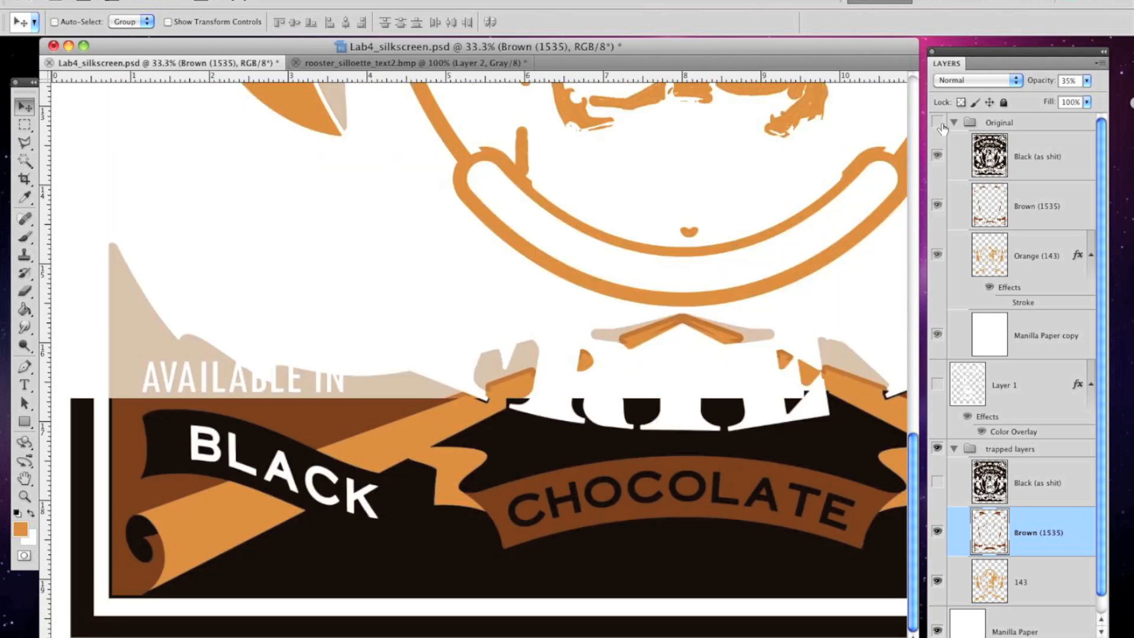
left_click(939, 122)
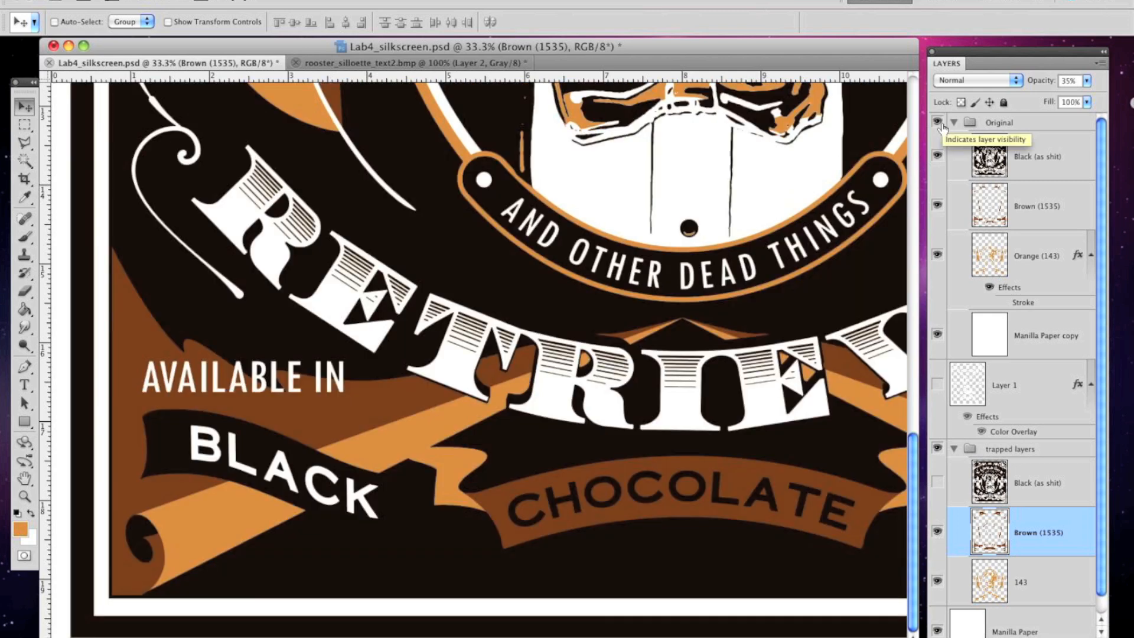
left_click(939, 122)
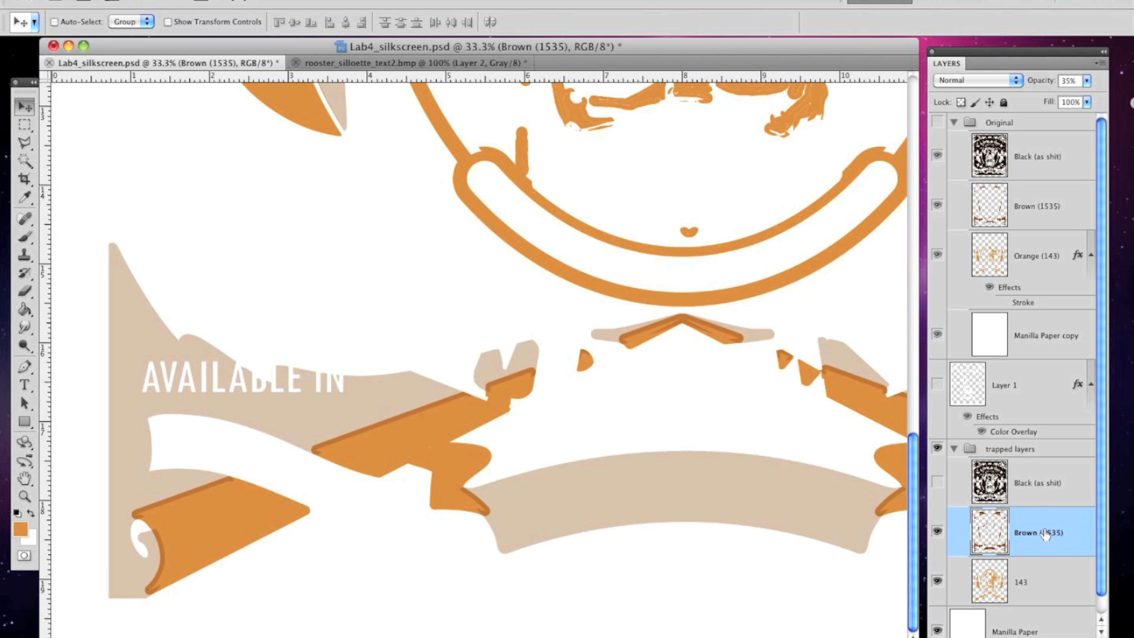
left_click(937, 538)
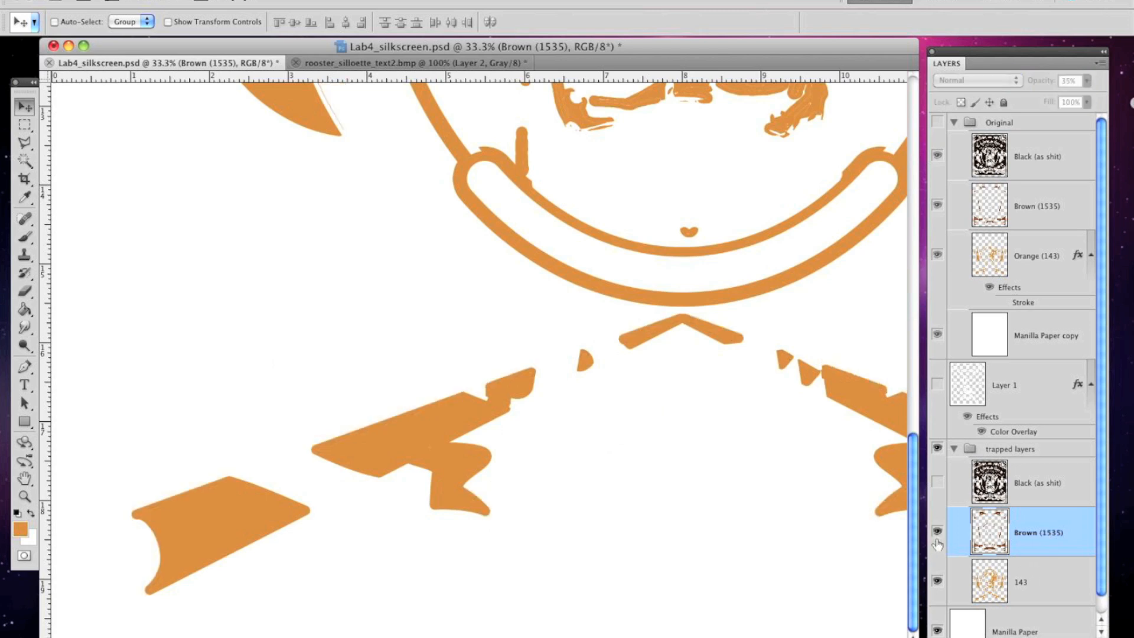
left_click(938, 535)
Select layer 143 and set up the Eraser with a hard round 46 px brush at the tip of the poster's left feather
left_click(1064, 600)
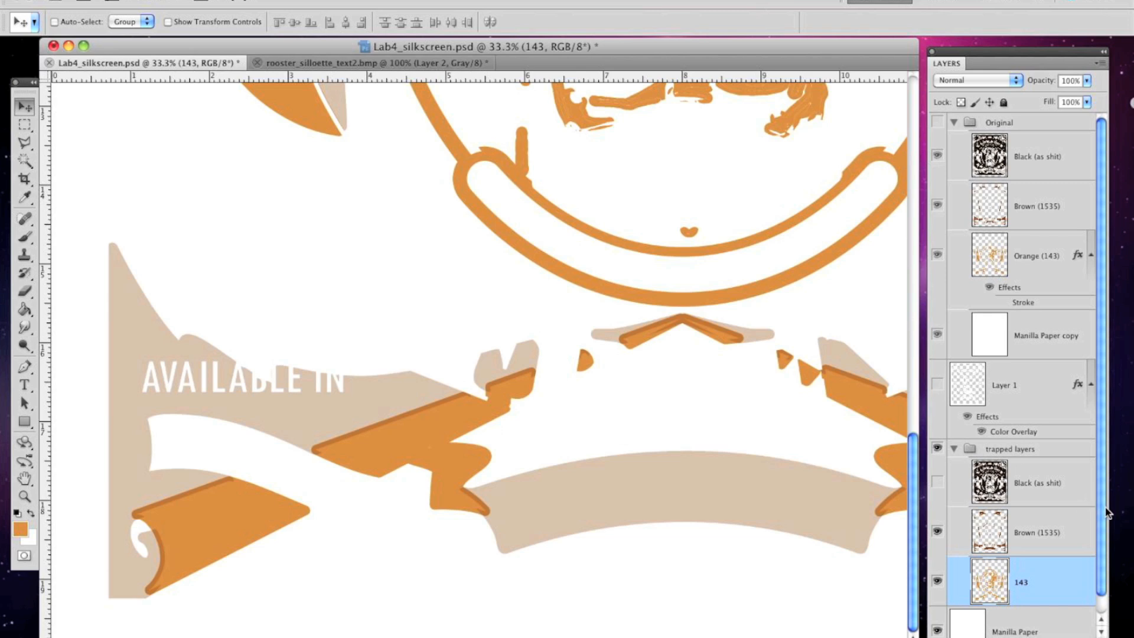
left_click(25, 291)
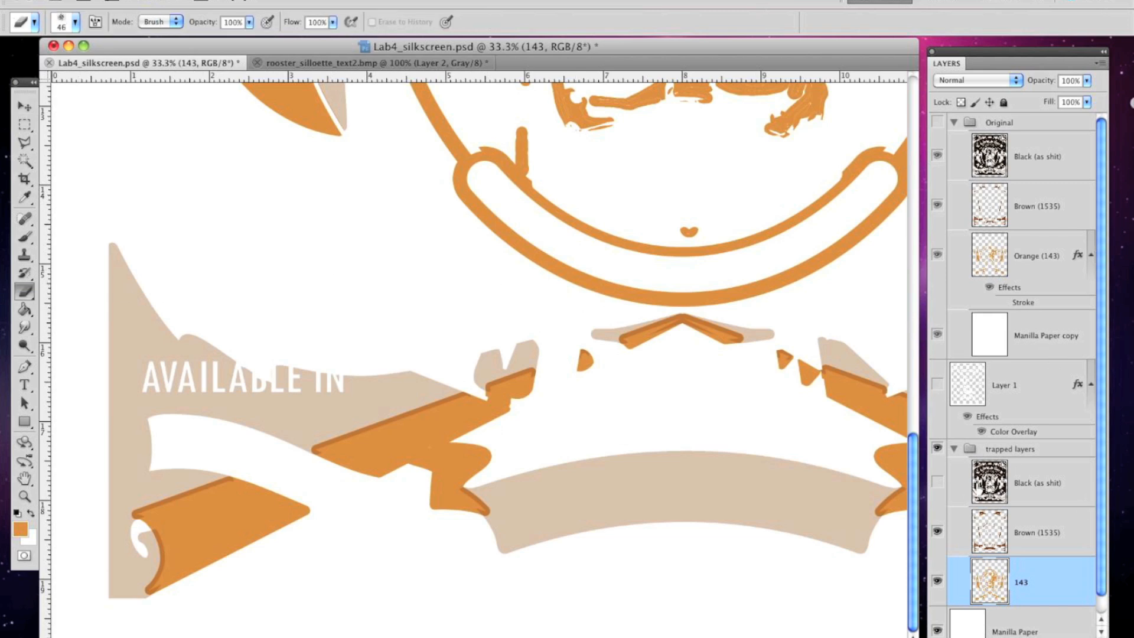
left_click_drag(918, 501, 914, 325)
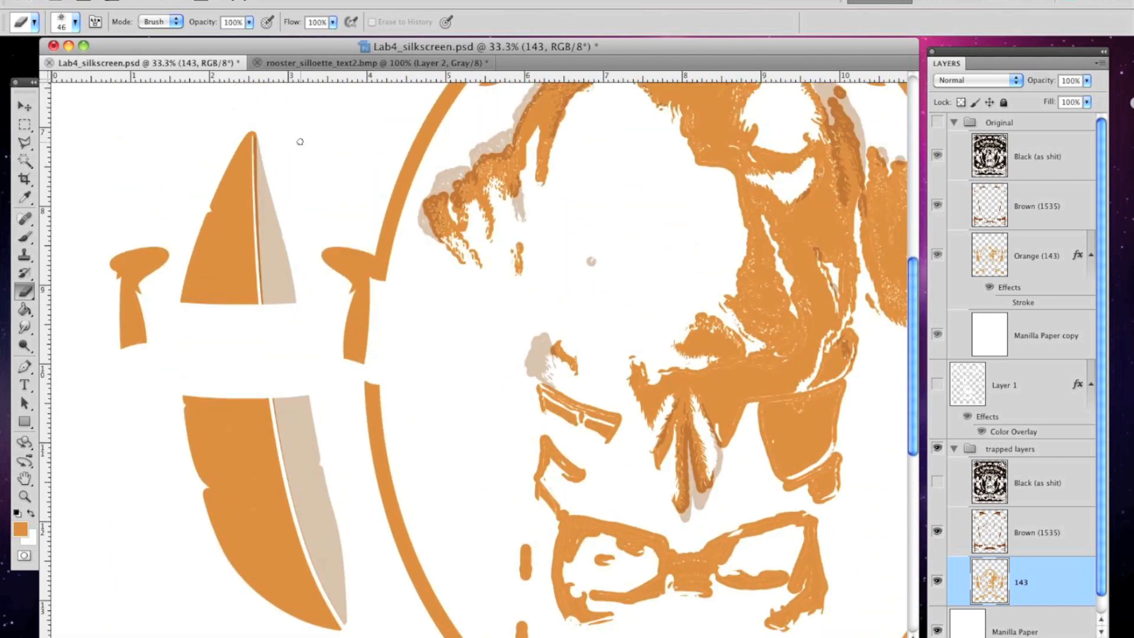
key("super+plus")
key("super+plus")
key("super+plus")
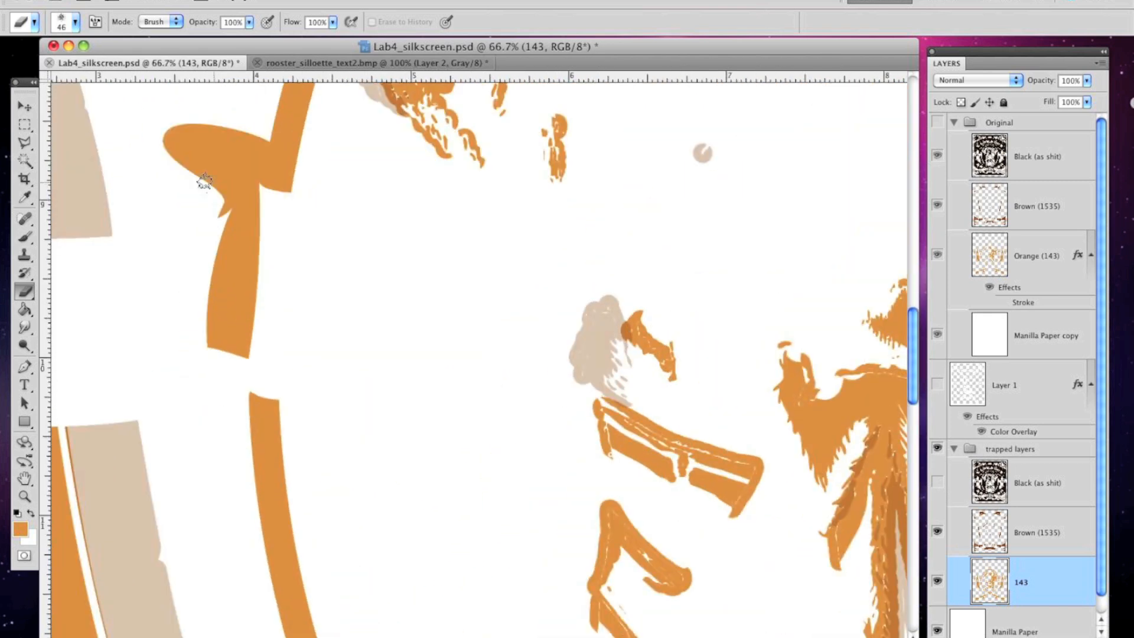
left_click_drag(197, 192, 519, 390)
left_click_drag(130, 118, 364, 313)
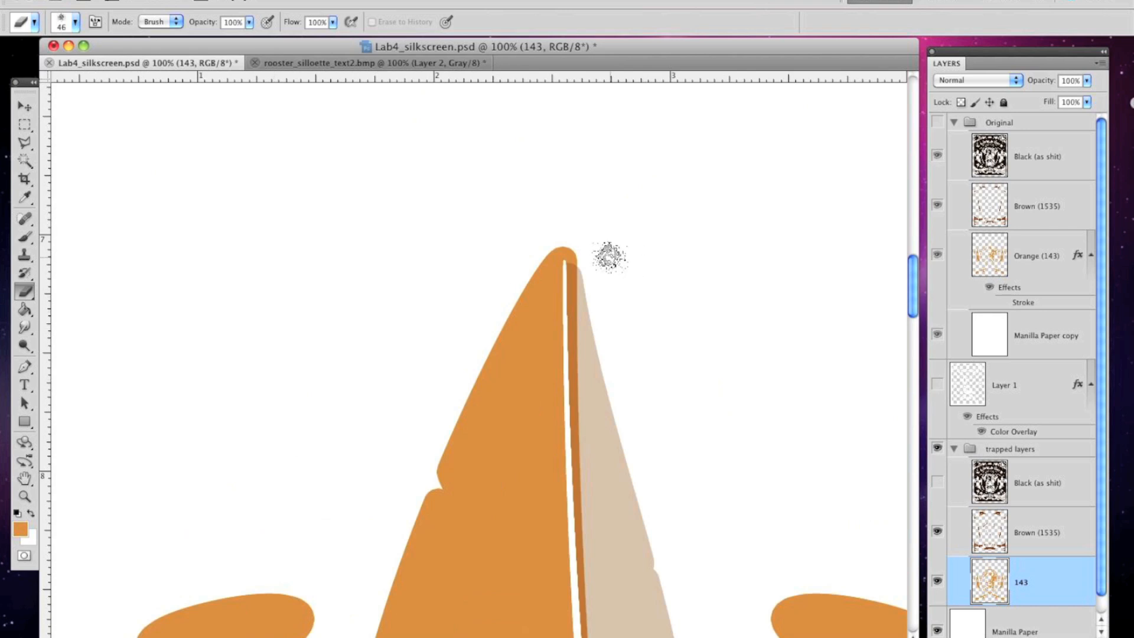
left_click(76, 26)
left_click(104, 127)
left_click(661, 258)
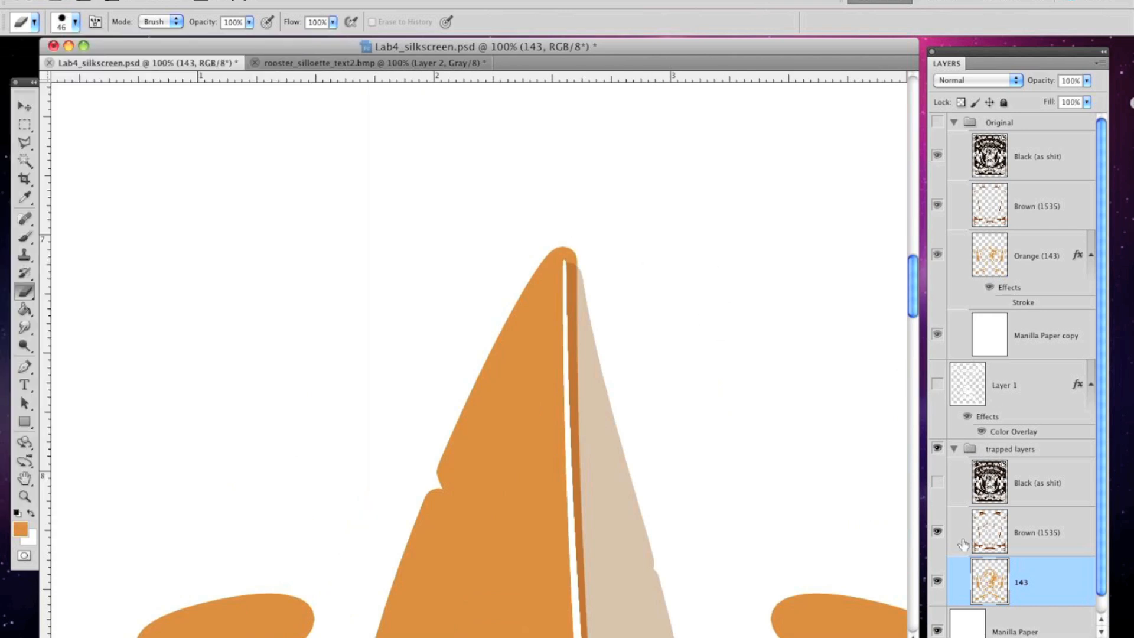
Erase the excess orange around the left feather's tip on layer 143, checking the shape against the Original group
left_click(938, 122)
left_click(937, 122)
left_click_drag(582, 258, 582, 241)
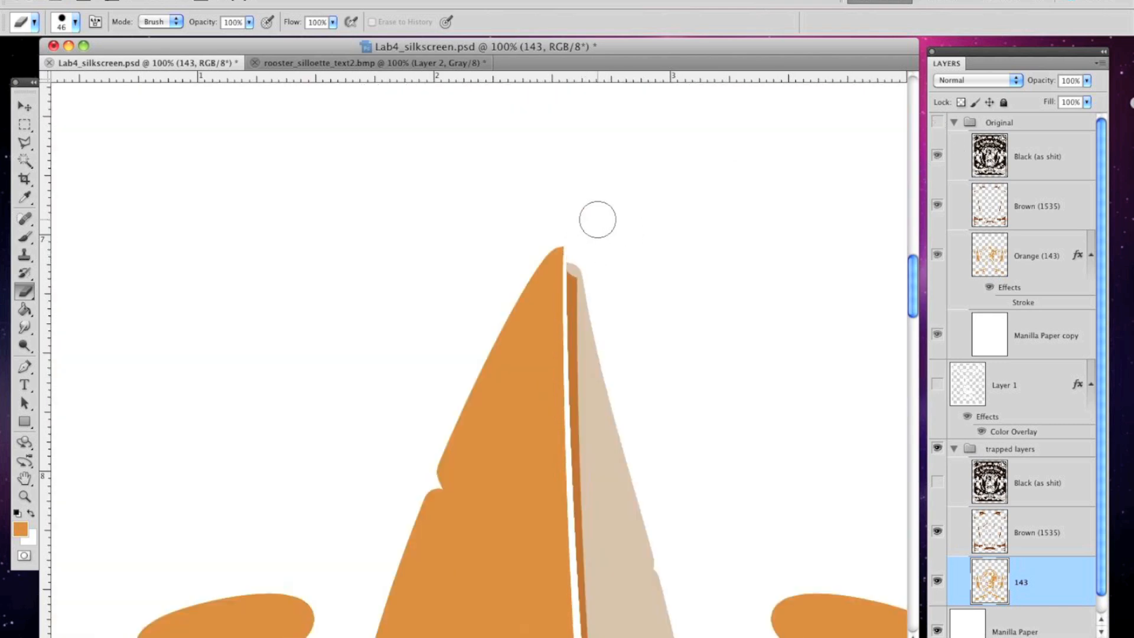
left_click(938, 123)
left_click(938, 122)
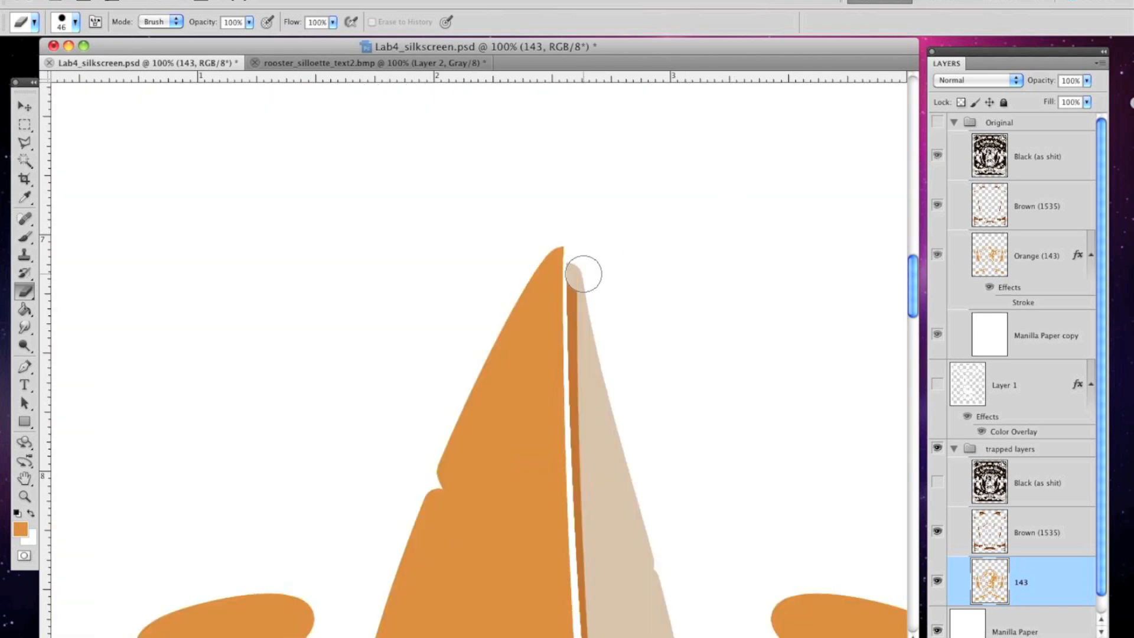
Erase the thin orange strip along the brown half of the left feather's upper section on layer 143
mouse_move(910, 283)
left_mouse_down()
mouse_move(910, 314)
mouse_move(908, 288)
left_mouse_up()
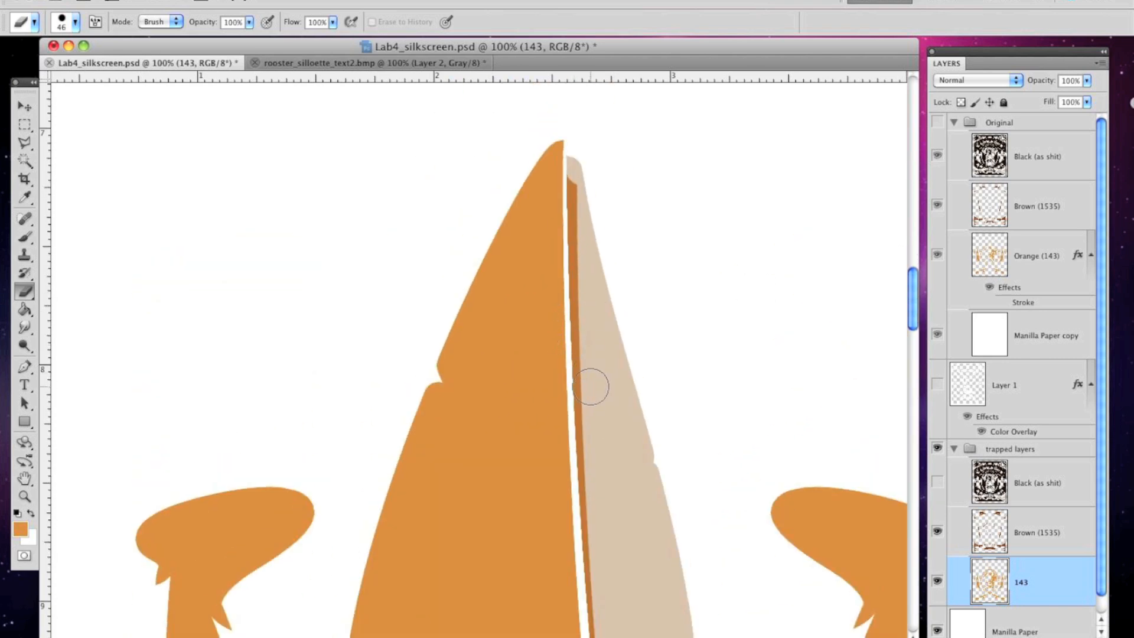
left_click(585, 301, "shift")
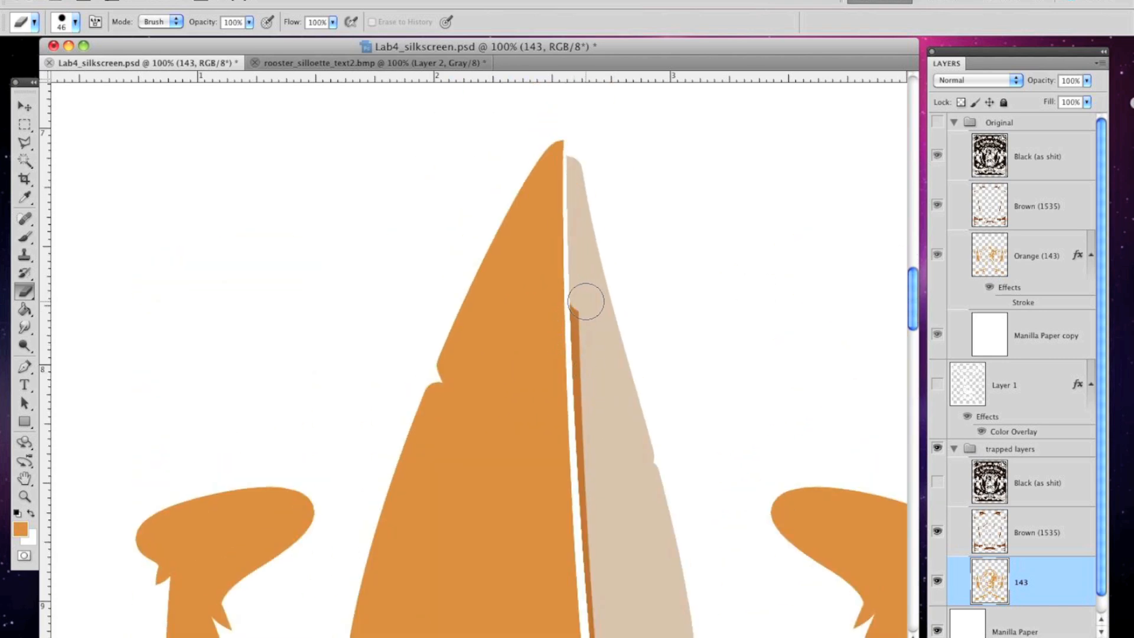
left_click(591, 465, "shift")
left_click(600, 602, "shift")
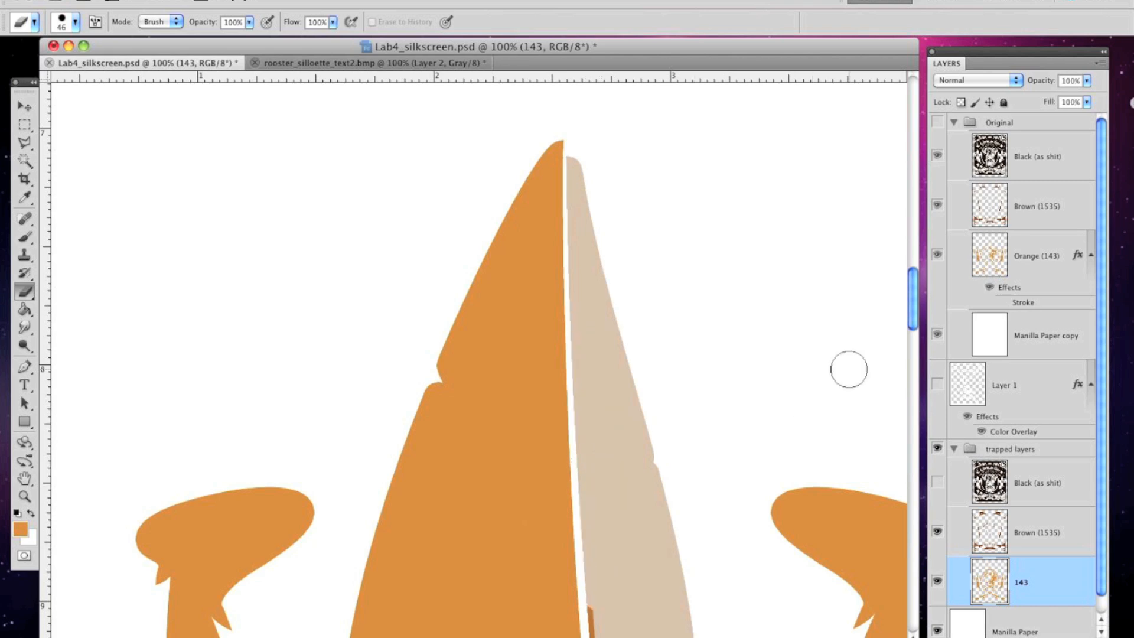
scroll(904, 324, "down", 5)
left_click_drag(603, 295, 610, 370)
Erase the thin orange strip and its leftover edges along the brown half of the left feather's lower section
left_click_drag(912, 346, 910, 404)
mouse_move(661, 309)
left_mouse_down()
mouse_move(737, 460)
mouse_move(748, 612)
left_mouse_up()
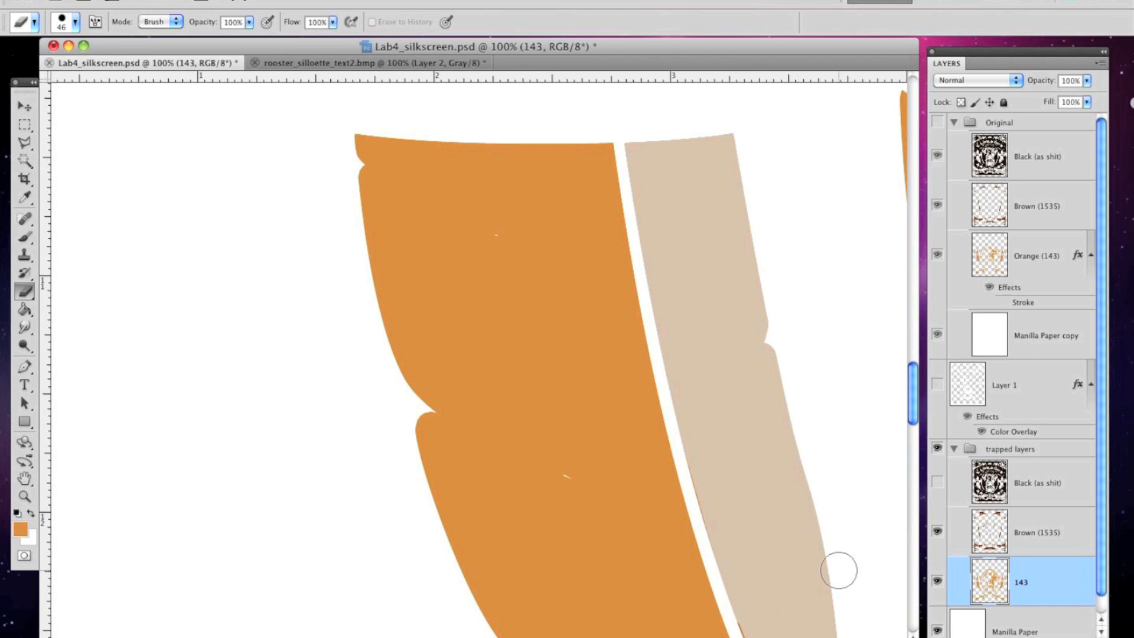
left_click_drag(914, 401, 913, 441)
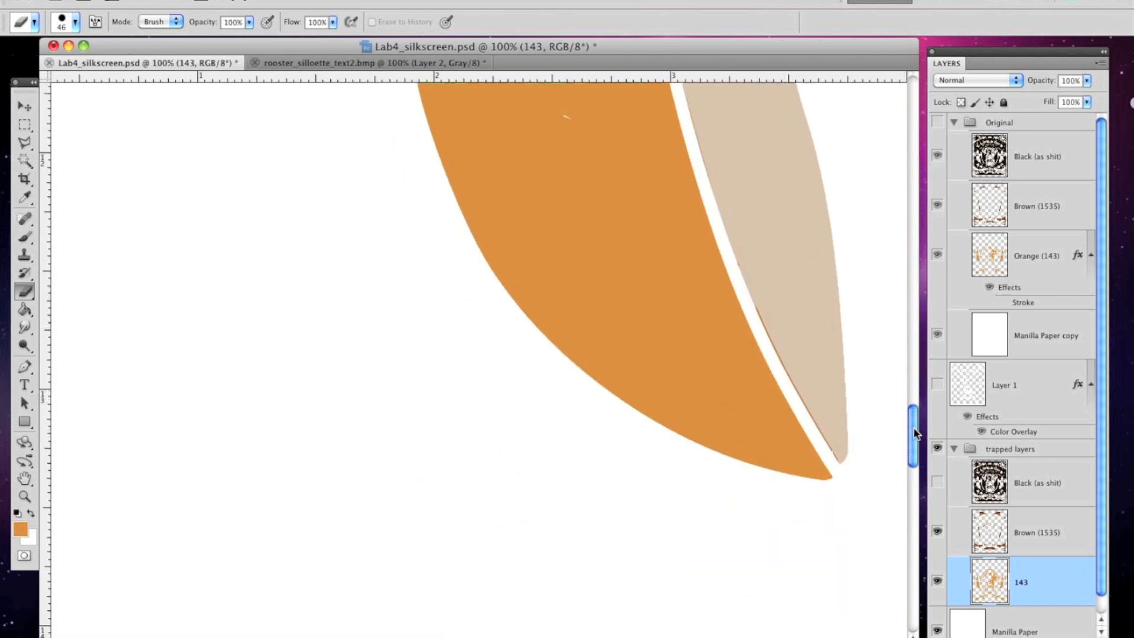
left_click_drag(914, 433, 914, 393)
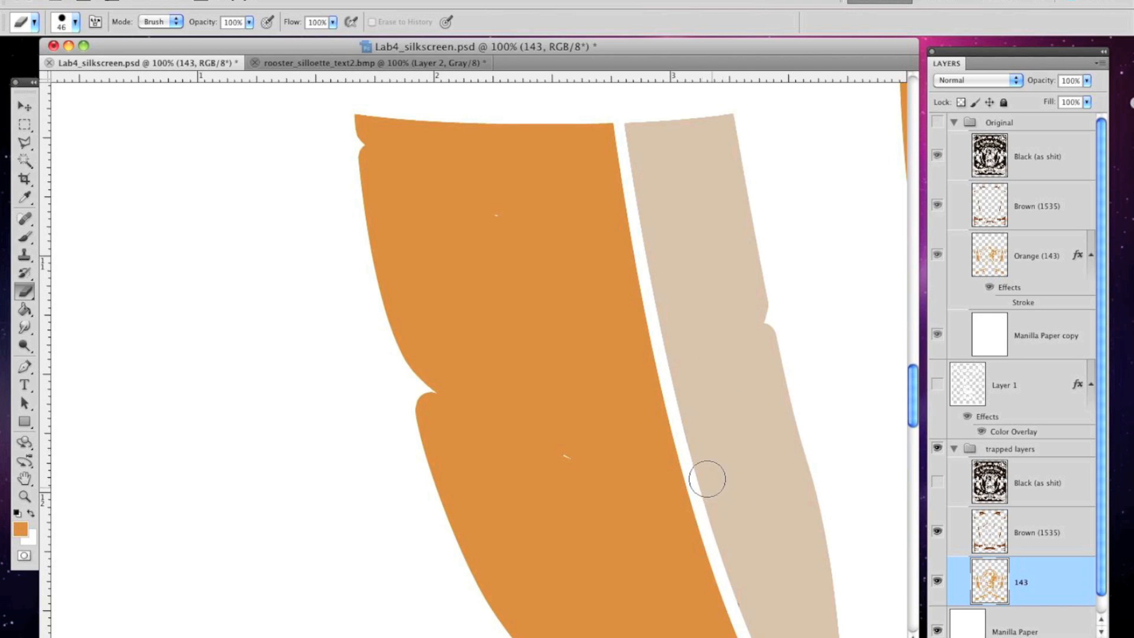
left_click_drag(913, 413, 915, 446)
left_click_drag(744, 295, 845, 477)
mouse_move(916, 440)
left_mouse_down()
mouse_move(897, 345)
mouse_move(915, 390)
left_mouse_up()
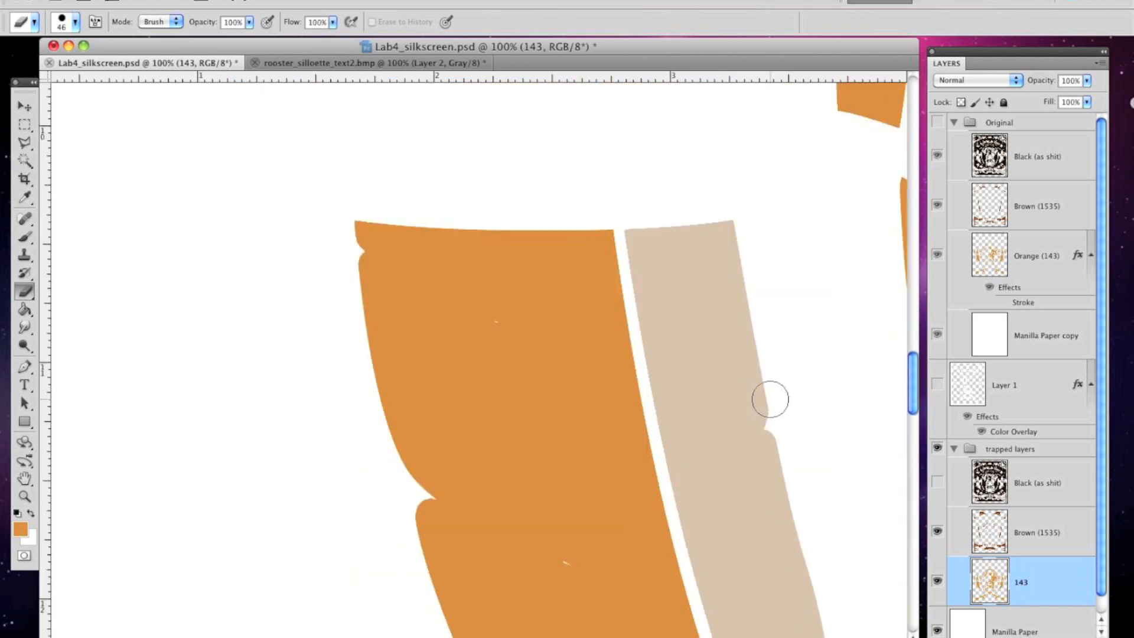
Toggle the Original group to compare the cleaned feather, leave it shown, and inspect the border artwork at the poster's upper edge
left_click(938, 123)
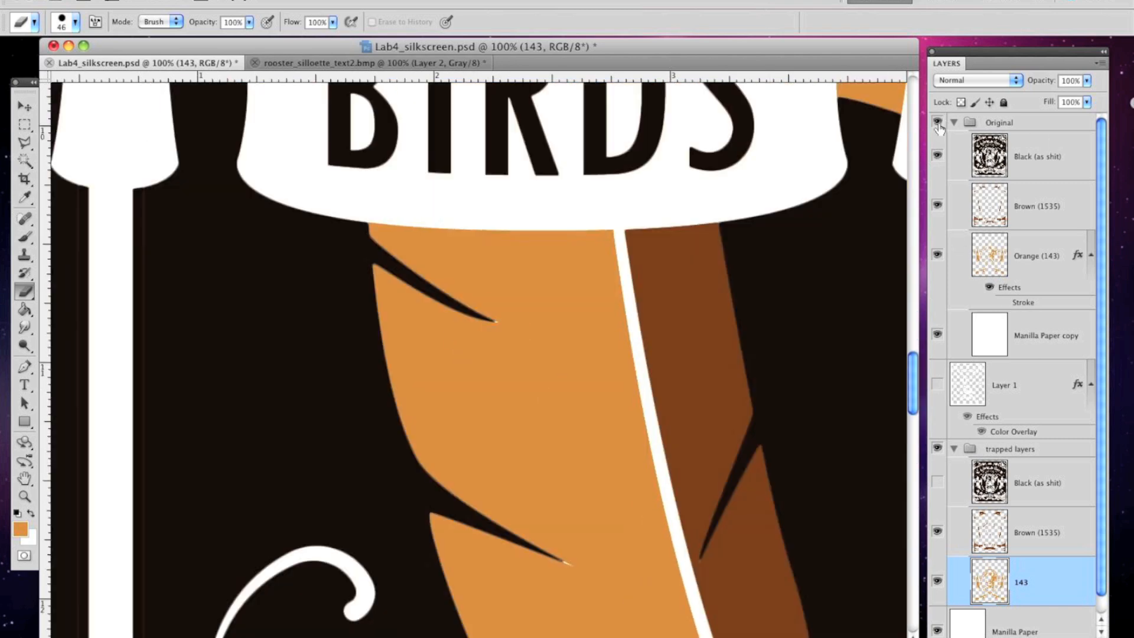
left_click(938, 123)
left_click(938, 123)
mouse_move(914, 362)
left_mouse_down()
mouse_move(914, 377)
mouse_move(919, 284)
mouse_move(903, 479)
mouse_move(910, 587)
mouse_move(912, 449)
left_mouse_up()
left_click_drag(913, 399, 932, 98)
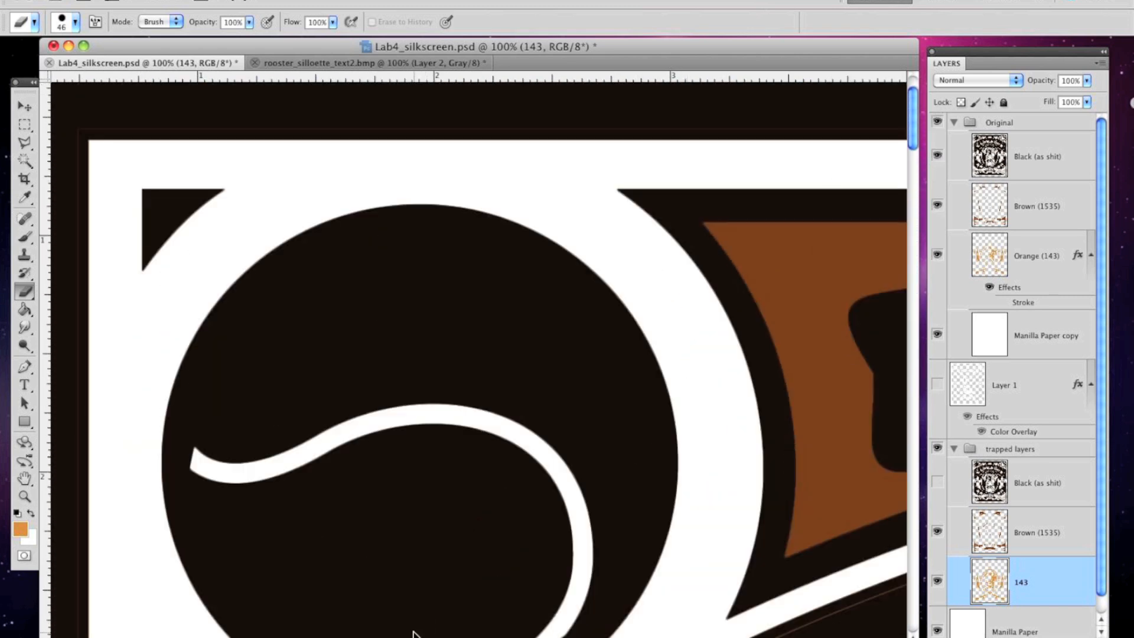
scroll(479, 354, "right", 15)
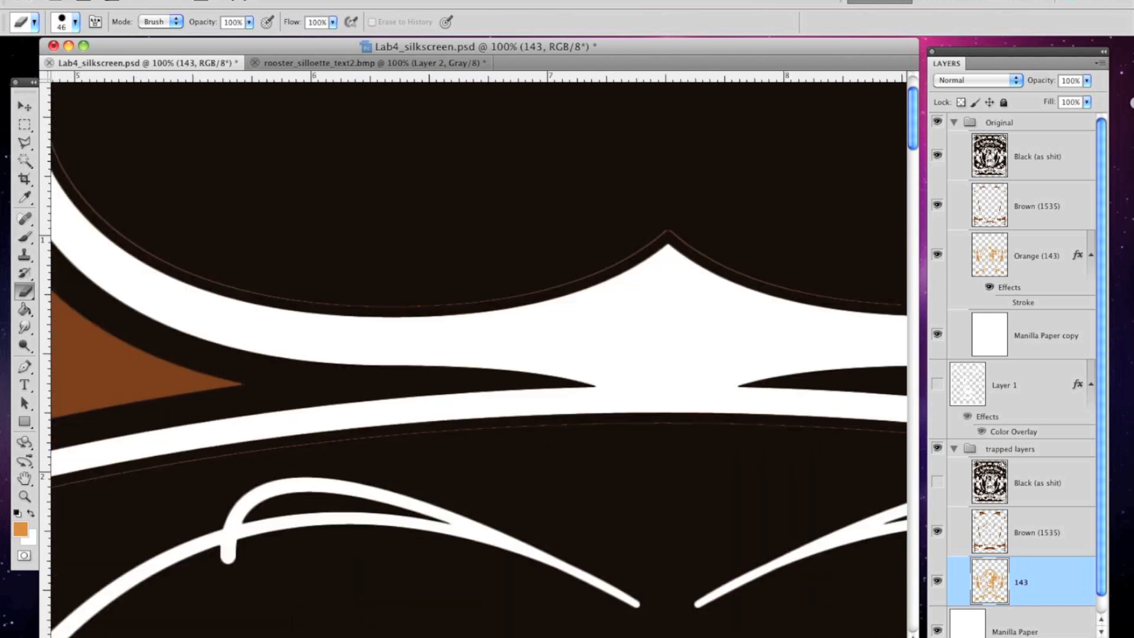
Inspect the border artwork, the left feather around the BIRDS banner and the dog's collar area for stray overlaps
scroll(479, 354, "left", 13)
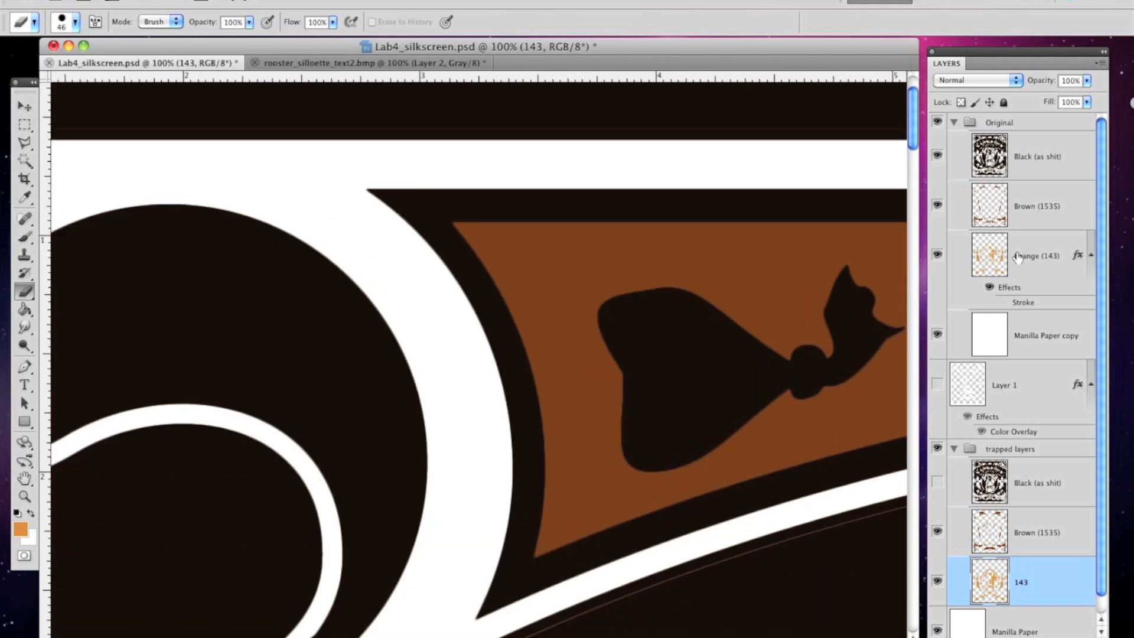
left_click_drag(921, 127, 933, 383)
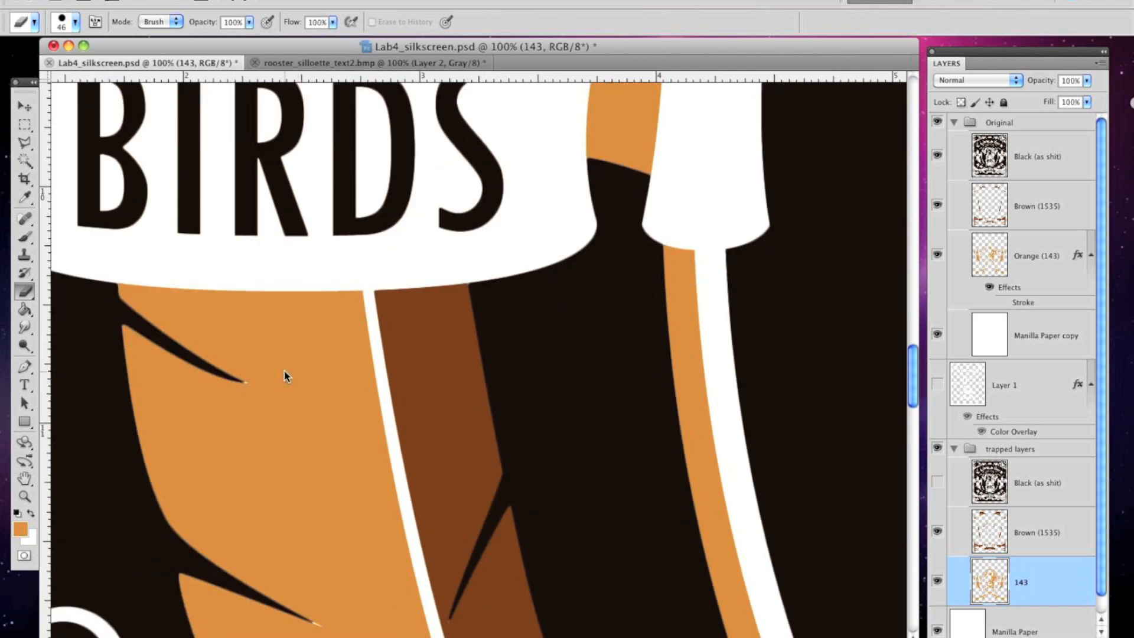
key("super+minus")
key("super+minus")
key("super+minus")
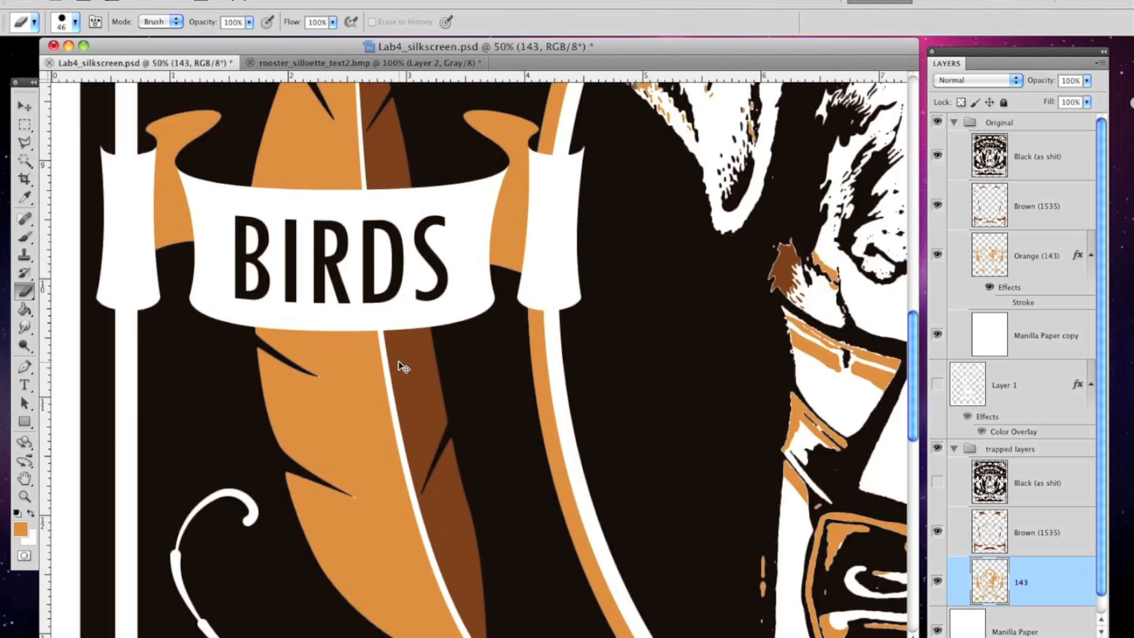
key("super+minus")
key("super+equal")
key("super+equal")
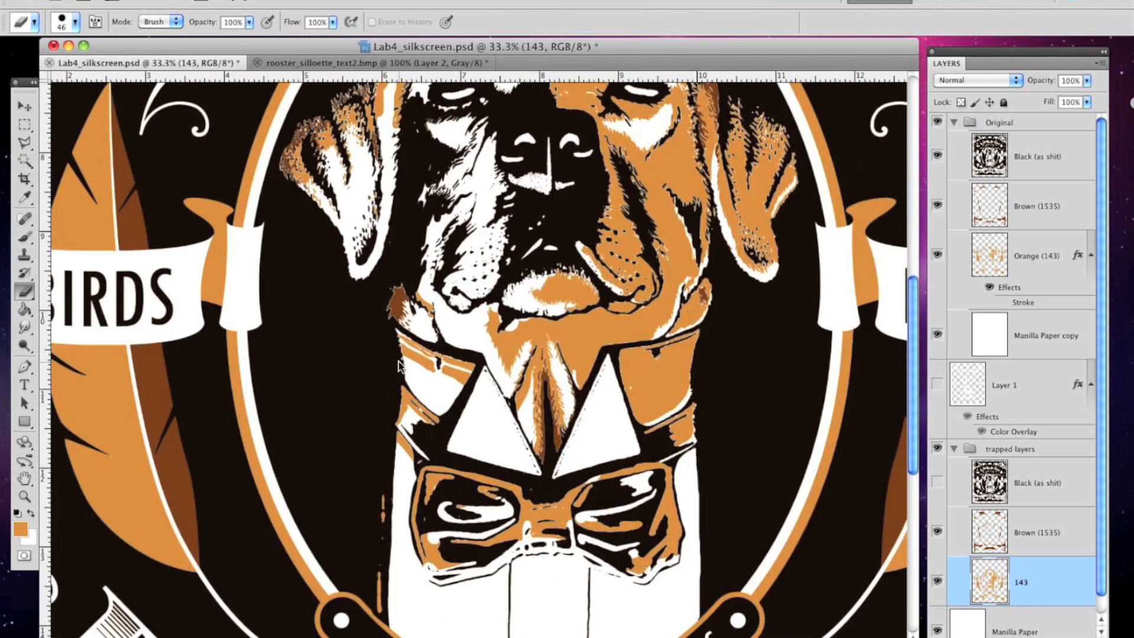
Hide the Original group and erase the thin orange strip along the brown half of the right feather's lower section on layer 143
left_click(937, 122)
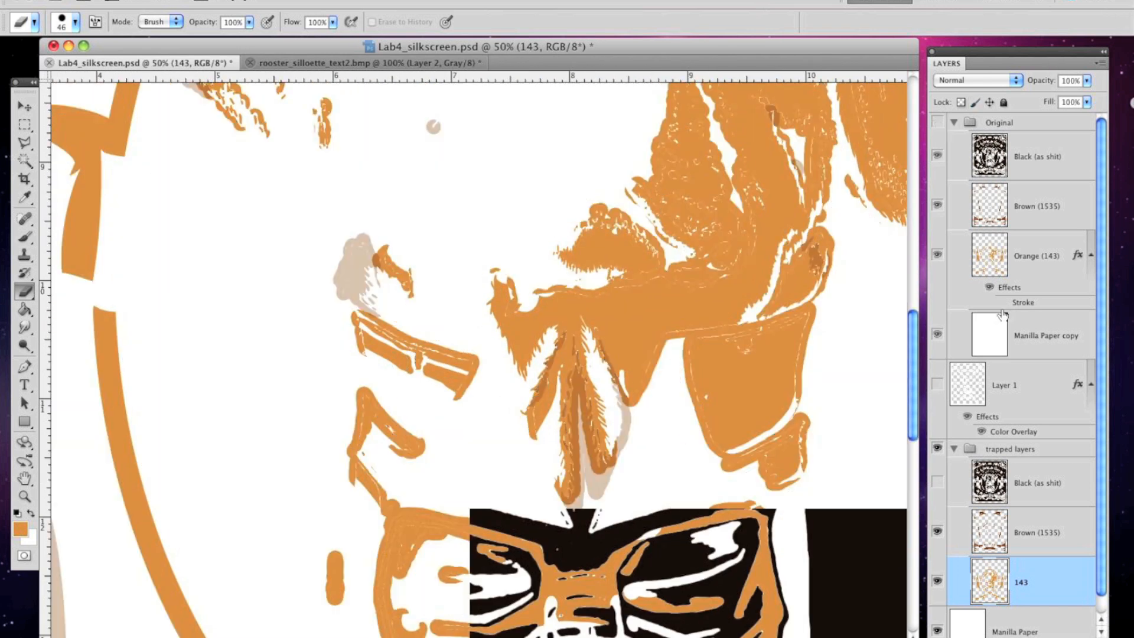
left_click_drag(298, 253, 583, 209)
left_click_drag(703, 253, 413, 232)
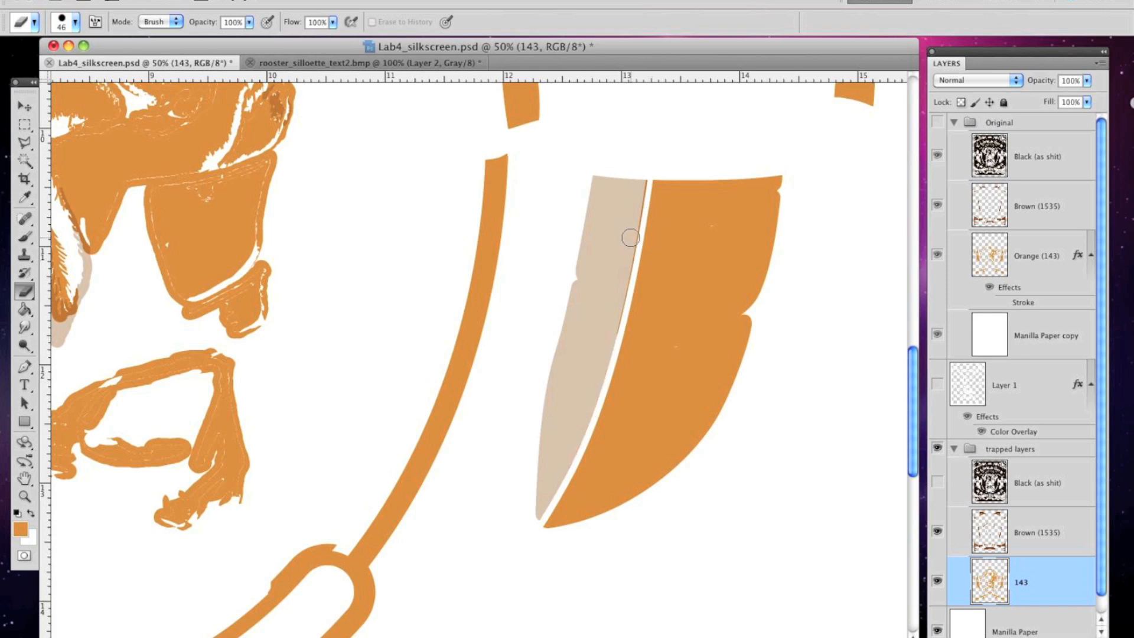
left_click_drag(642, 177, 635, 219)
left_click_drag(639, 159, 616, 471)
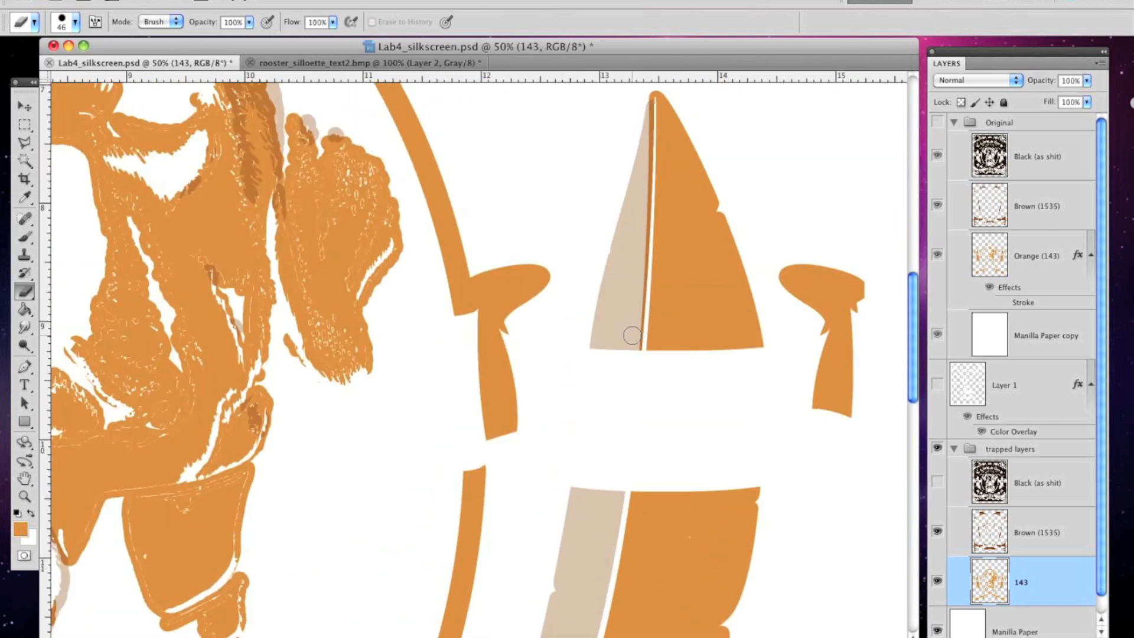
Erase the orange strip along the brown half of the right feather's upper section, up to and around its tip, on layer 143
left_click_drag(643, 341, 645, 212)
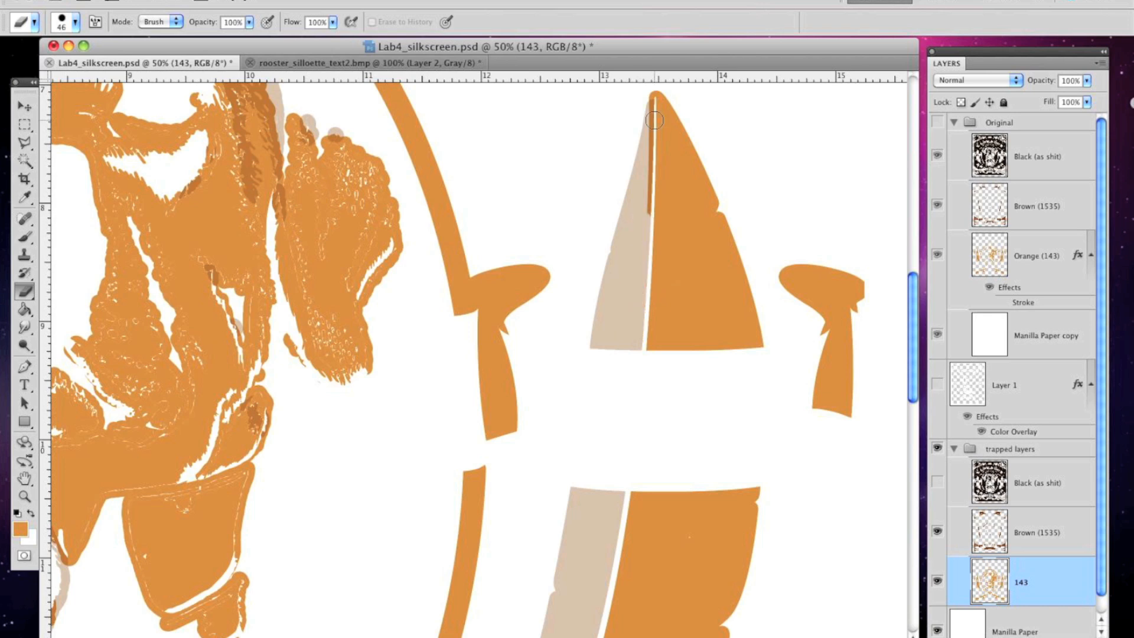
key("super+equal")
key("super+equal")
key("super+equal")
left_click_drag(816, 166, 530, 609)
left_click_drag(853, 366, 502, 408)
left_click_drag(682, 274, 668, 637)
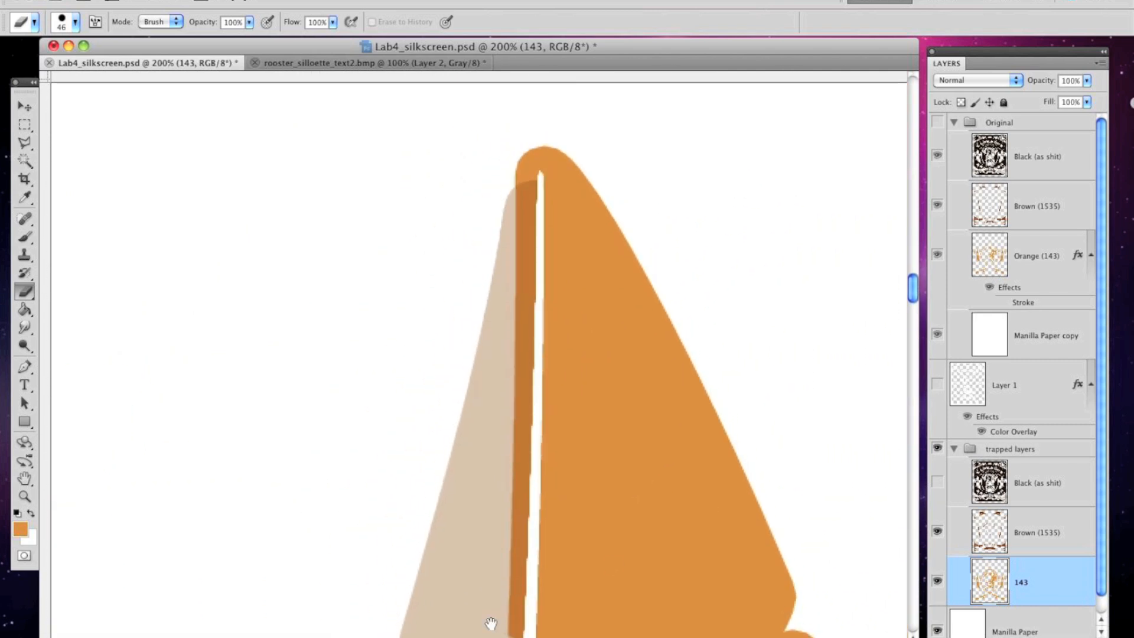
left_click_drag(588, 562, 598, 502)
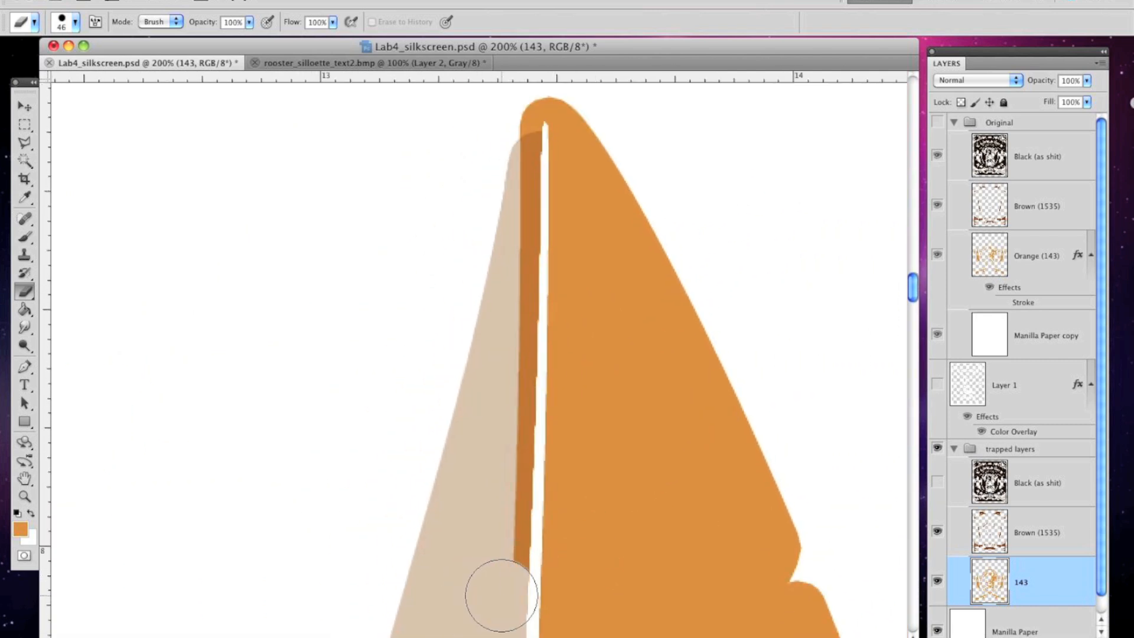
left_click(502, 393, "shift")
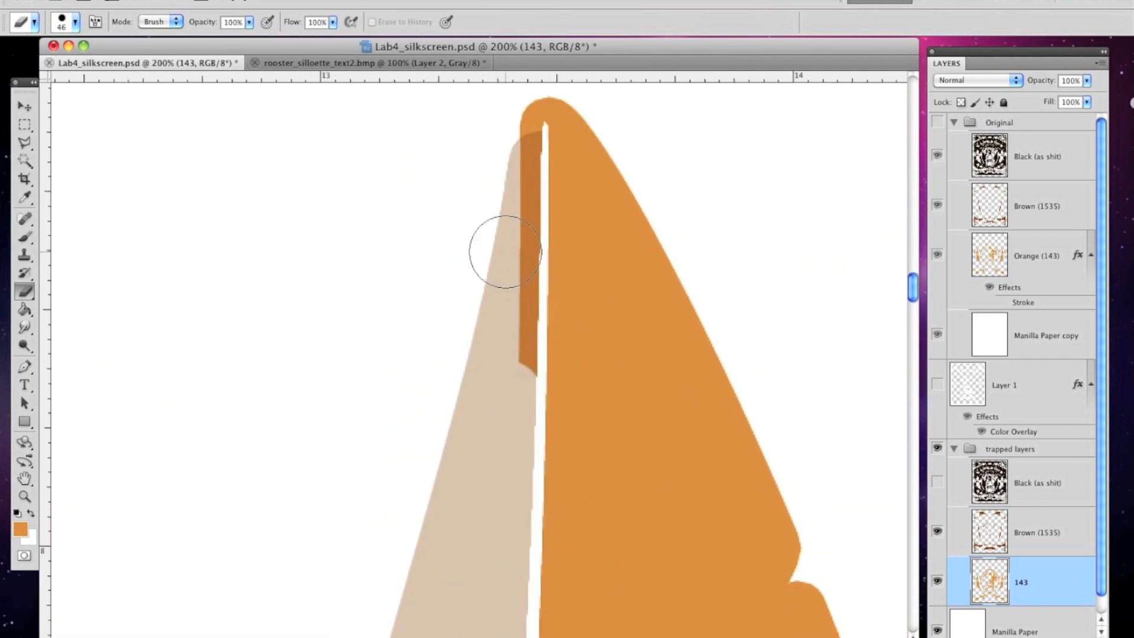
left_click(511, 202, "shift")
left_click(512, 117)
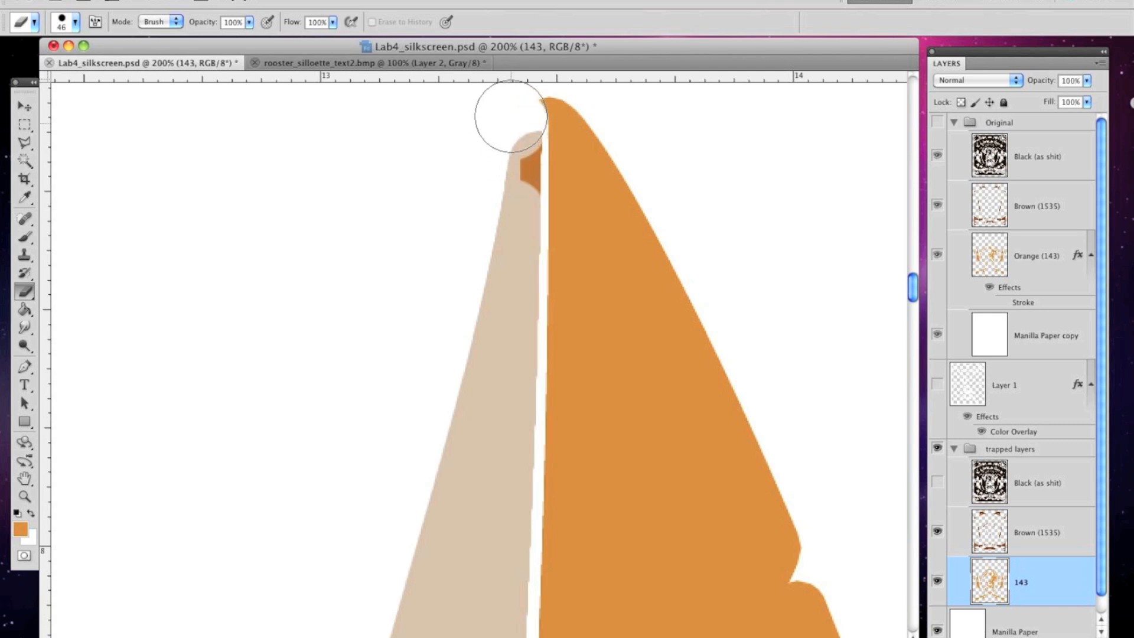
left_click(507, 187)
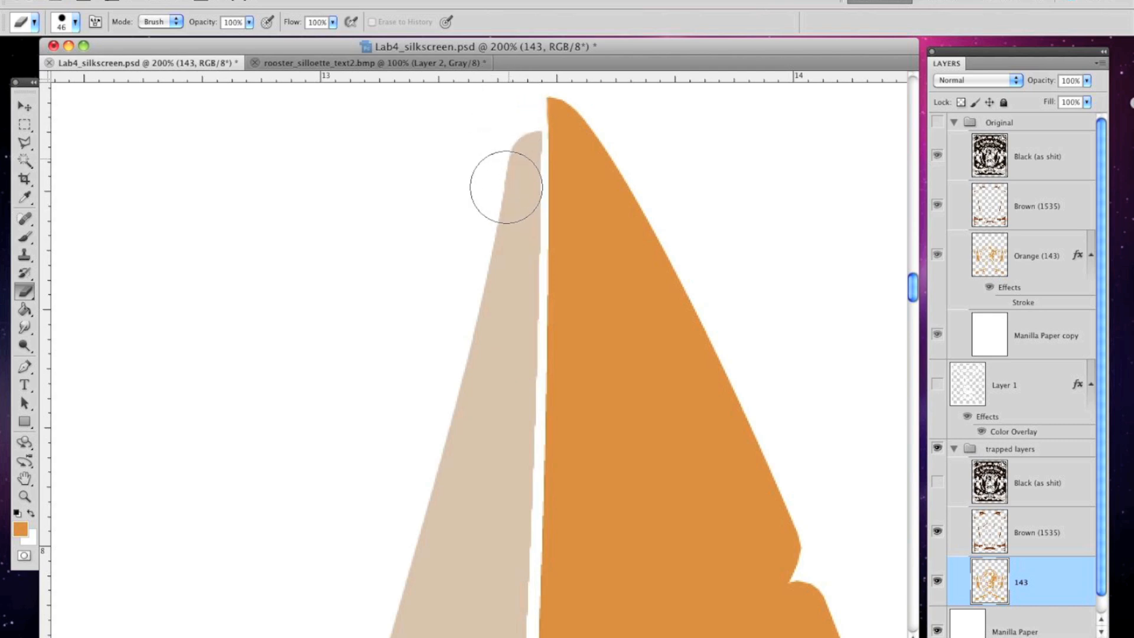
Examine the trapped orange on the dog's face, ears and collar, toggling the Original group to compare, and leave the group hidden
key("super+minus")
key("super+minus")
key("super+minus")
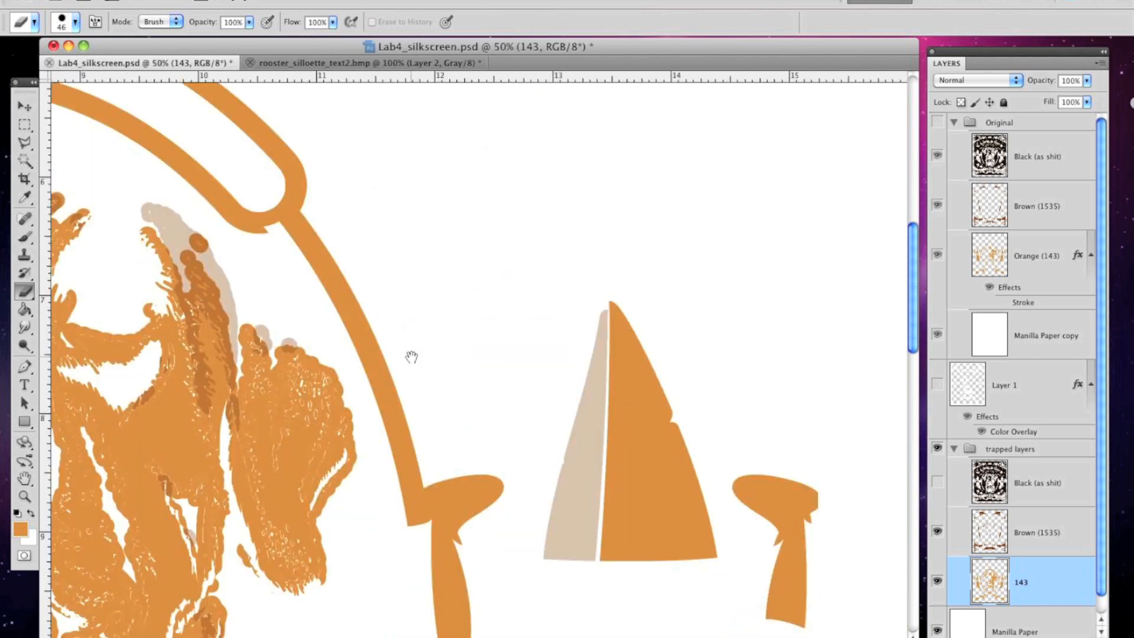
left_click_drag(412, 357, 543, 262)
left_click_drag(339, 275, 532, 435)
left_click_drag(57, 278, 341, 255)
left_click_drag(609, 278, 532, 297)
left_click_drag(530, 531, 466, 154)
left_click_drag(481, 562, 509, 498)
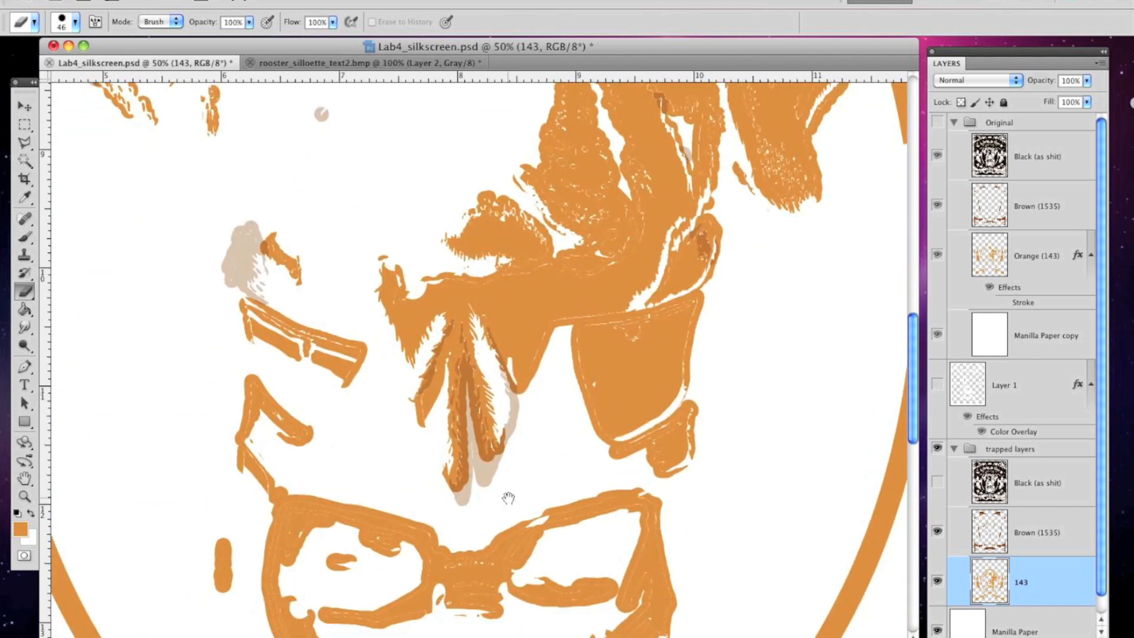
left_click_drag(295, 335, 419, 485)
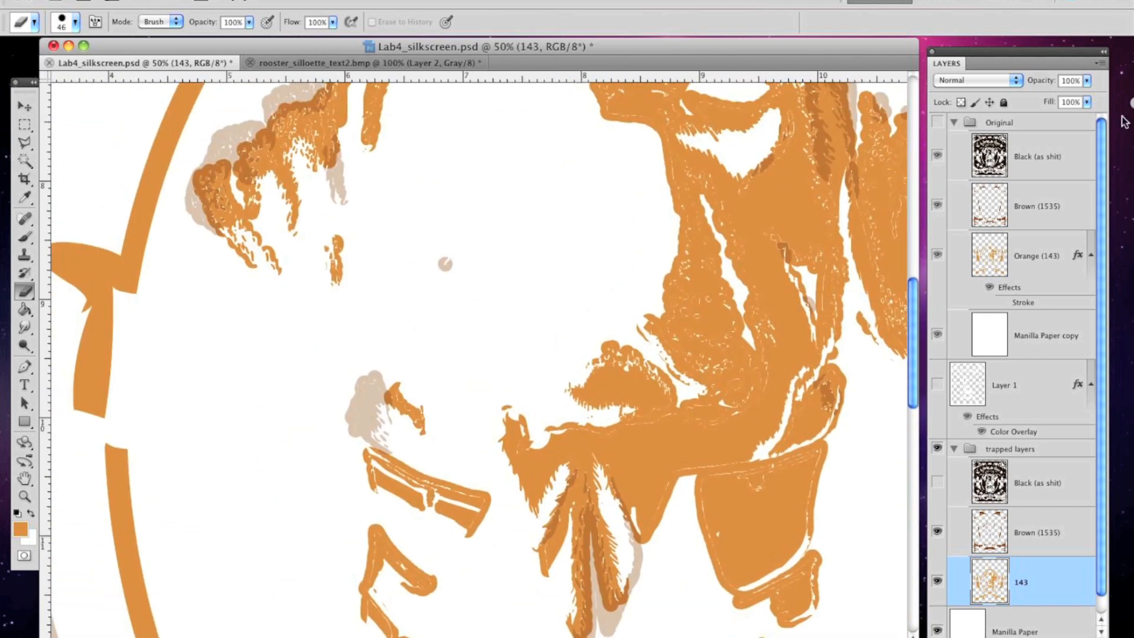
left_click(938, 122)
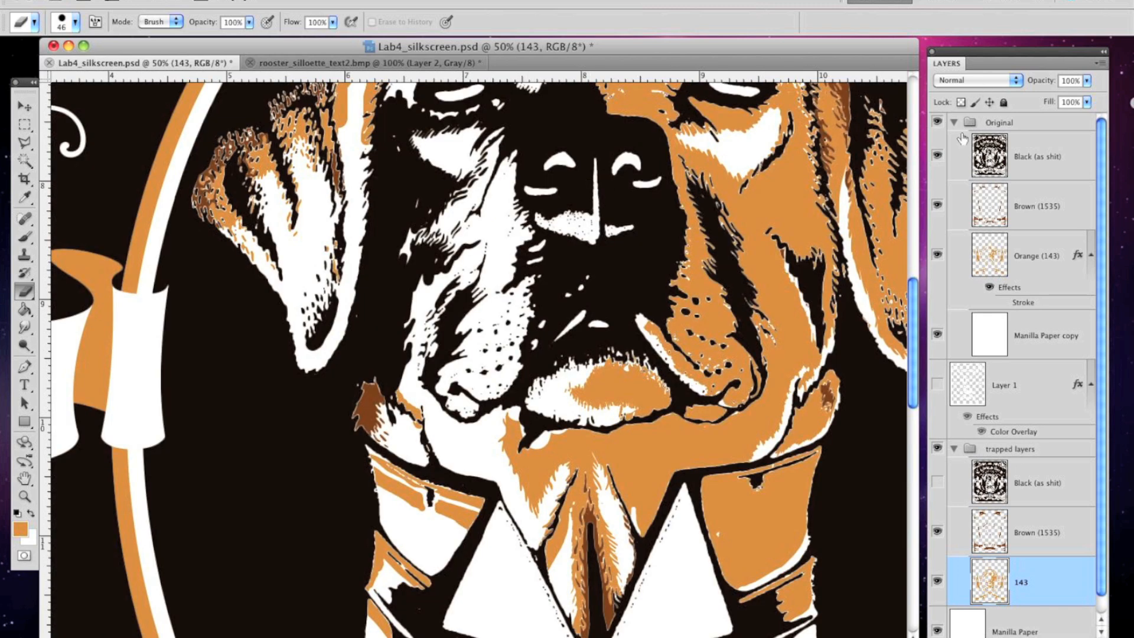
left_click(938, 123)
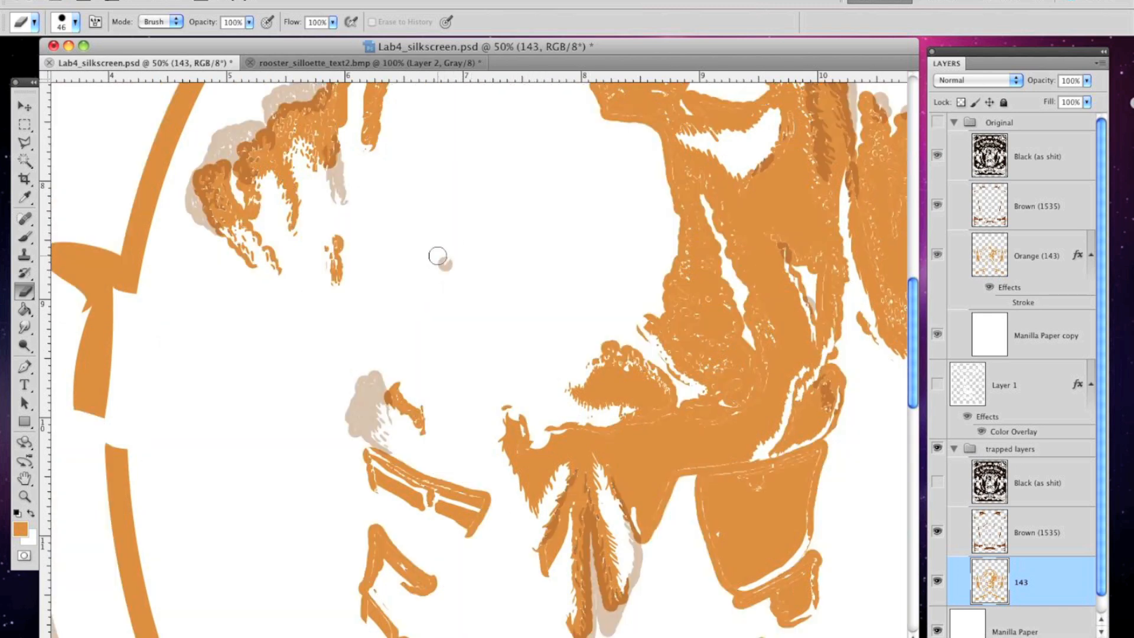
left_click(938, 123)
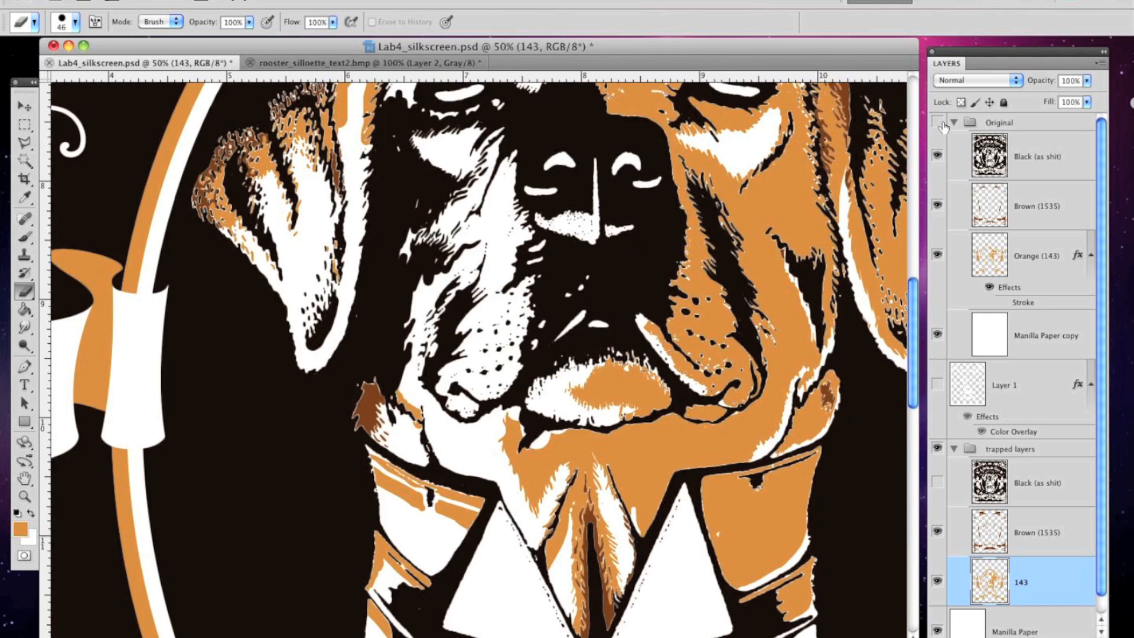
left_click(939, 123)
Select the trapped Brown (1535) layer and compare the brown and orange overlaps on the dog's head with the Original group
left_click(1051, 552)
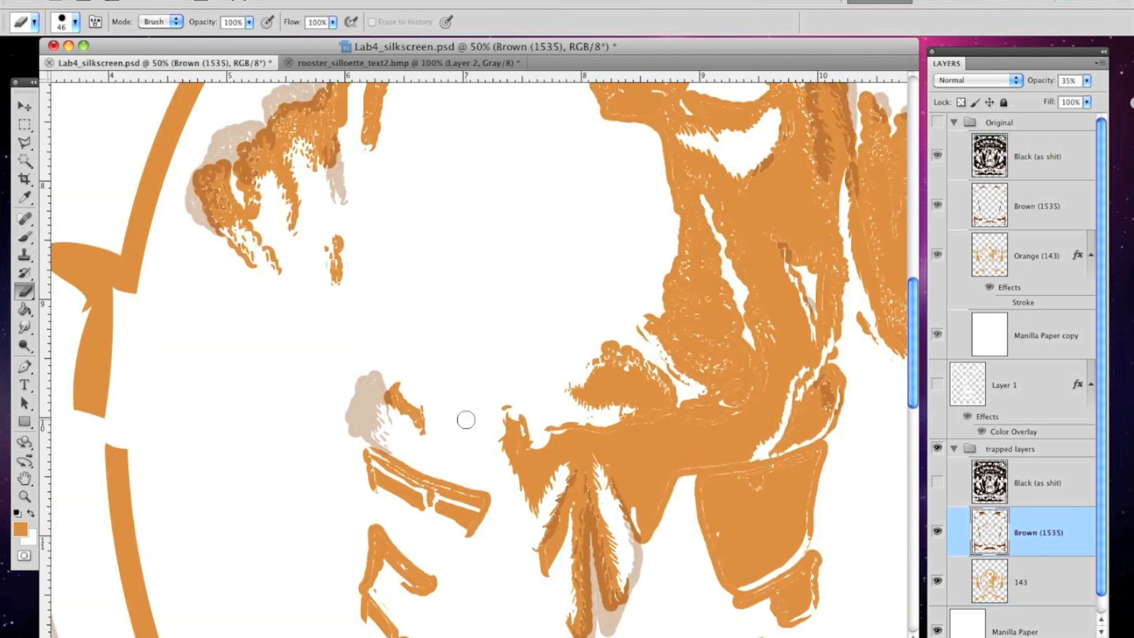
scroll(478, 354, "right", 5)
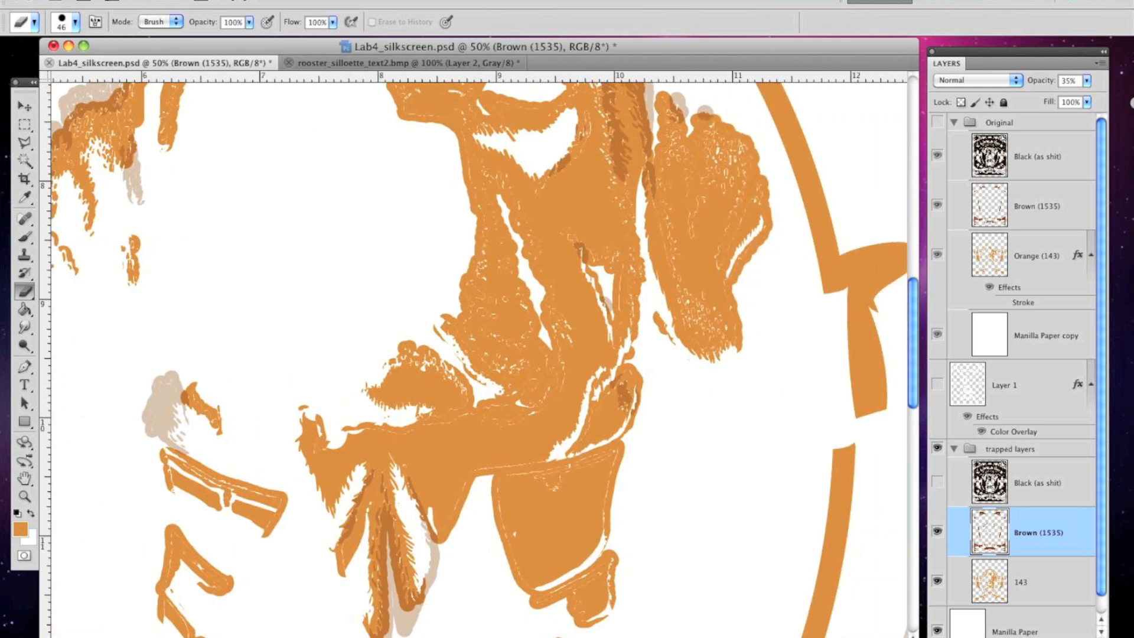
left_click_drag(910, 302, 909, 267)
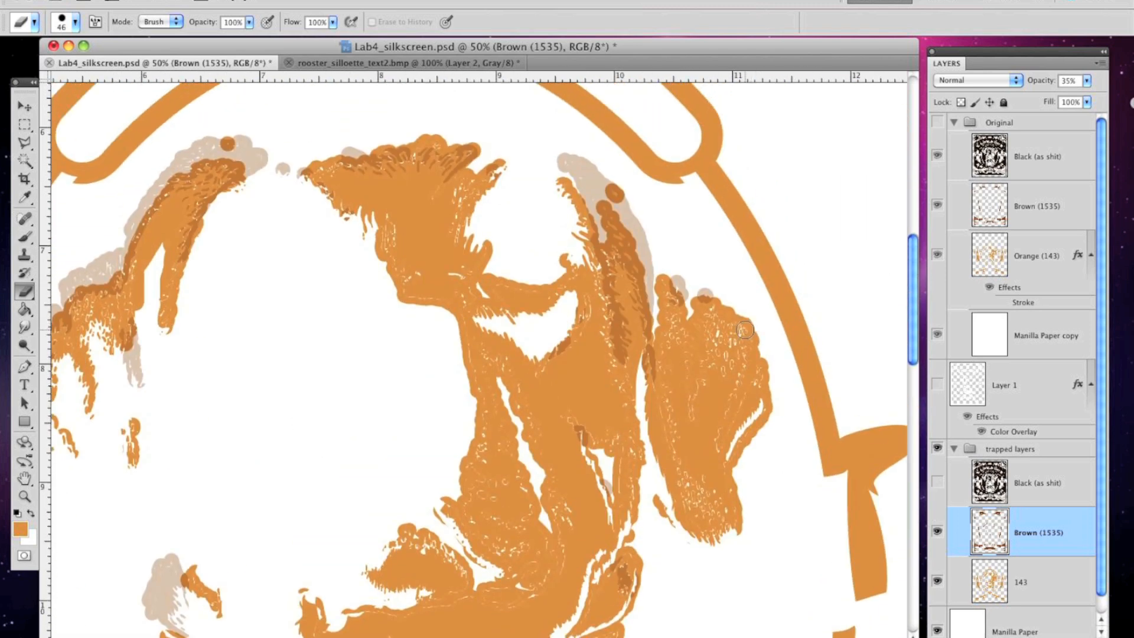
left_click(939, 122)
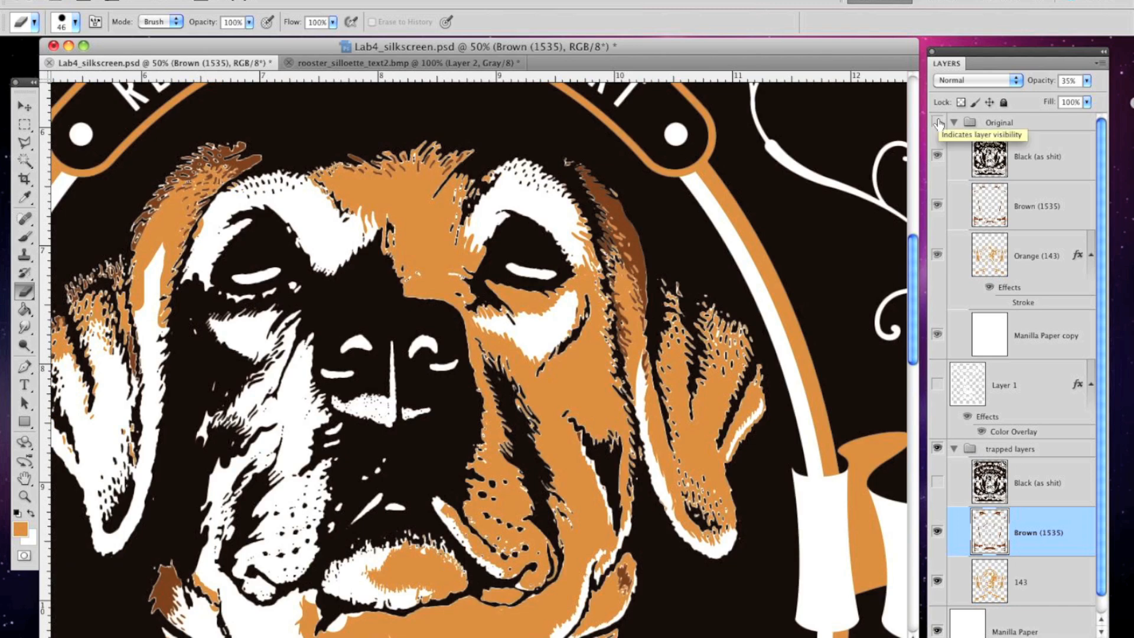
left_click(939, 122)
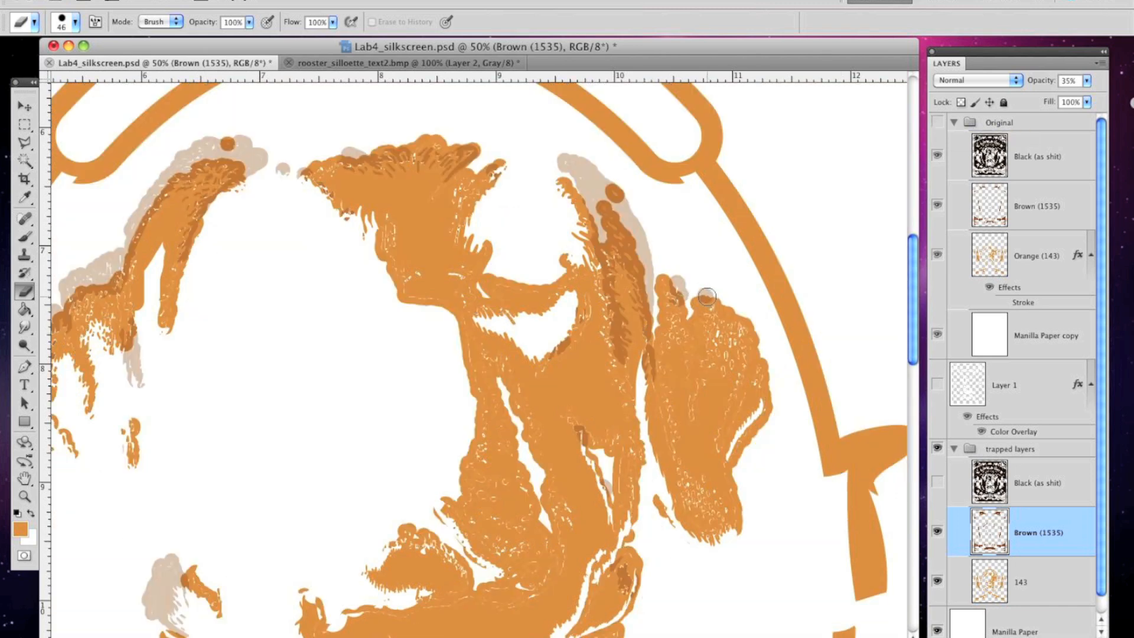
left_click_drag(916, 306, 914, 274)
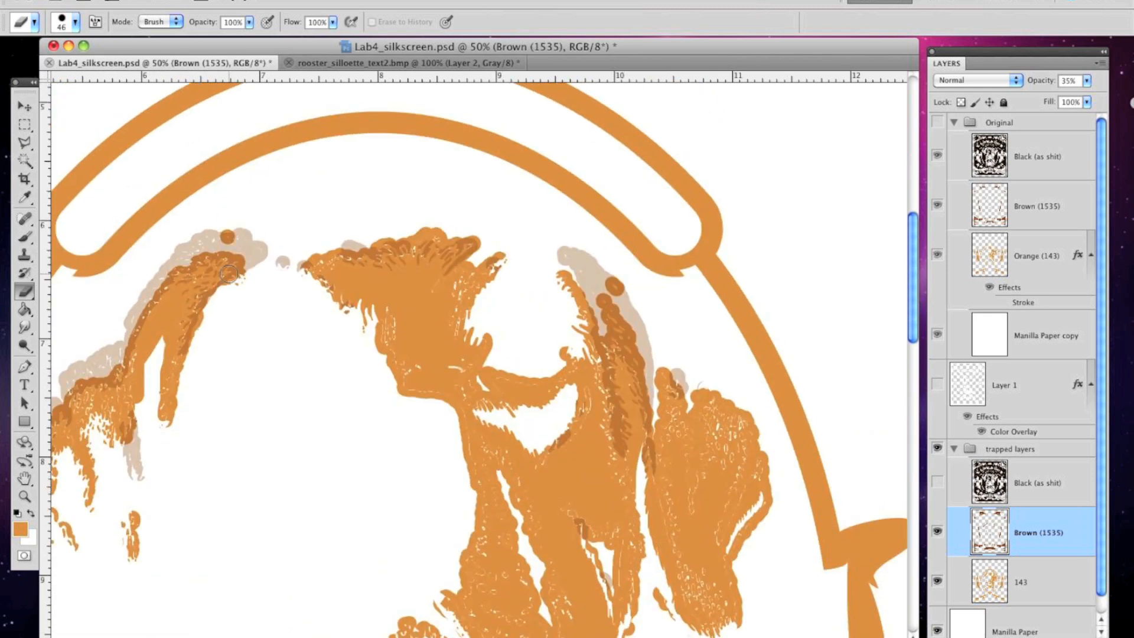
left_click(938, 122)
left_click(938, 122)
Set the trapped Brown (1535) layer's opacity to 100% and compare the chevron beneath the lower curved banner with the Original group
left_click_drag(913, 332, 926, 519)
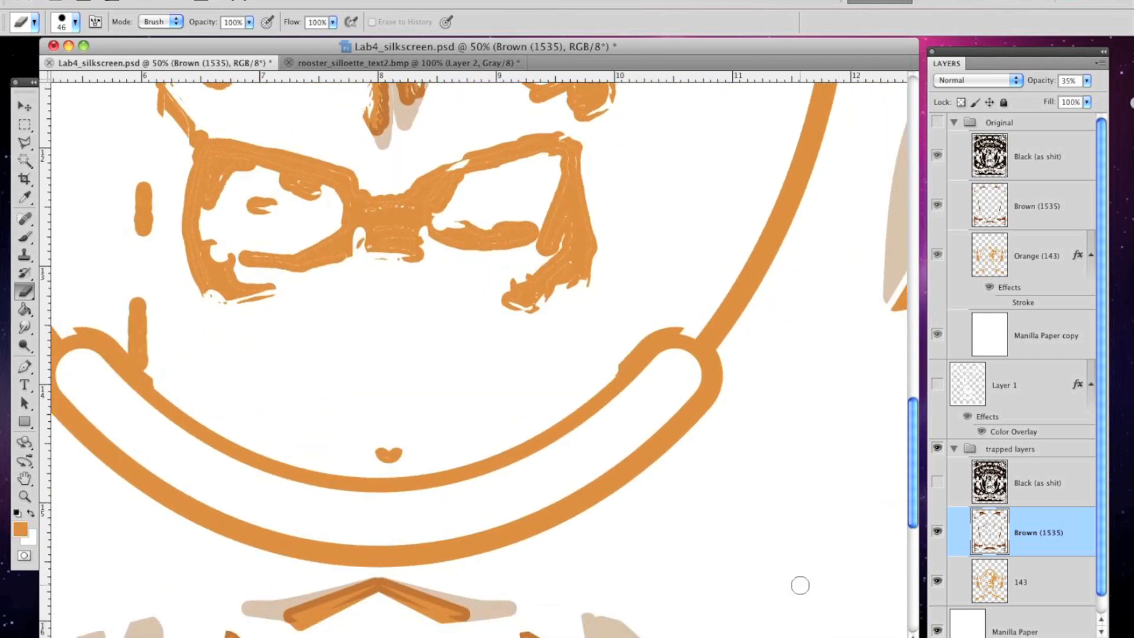
scroll(668, 633, "left", 5)
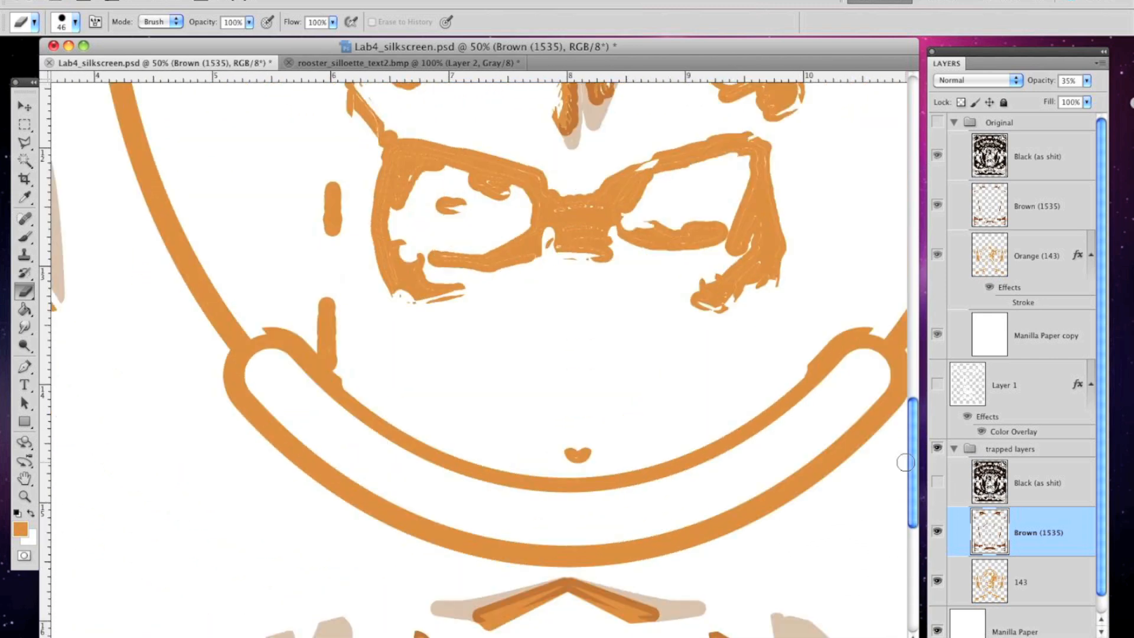
scroll(920, 452, "down", 6)
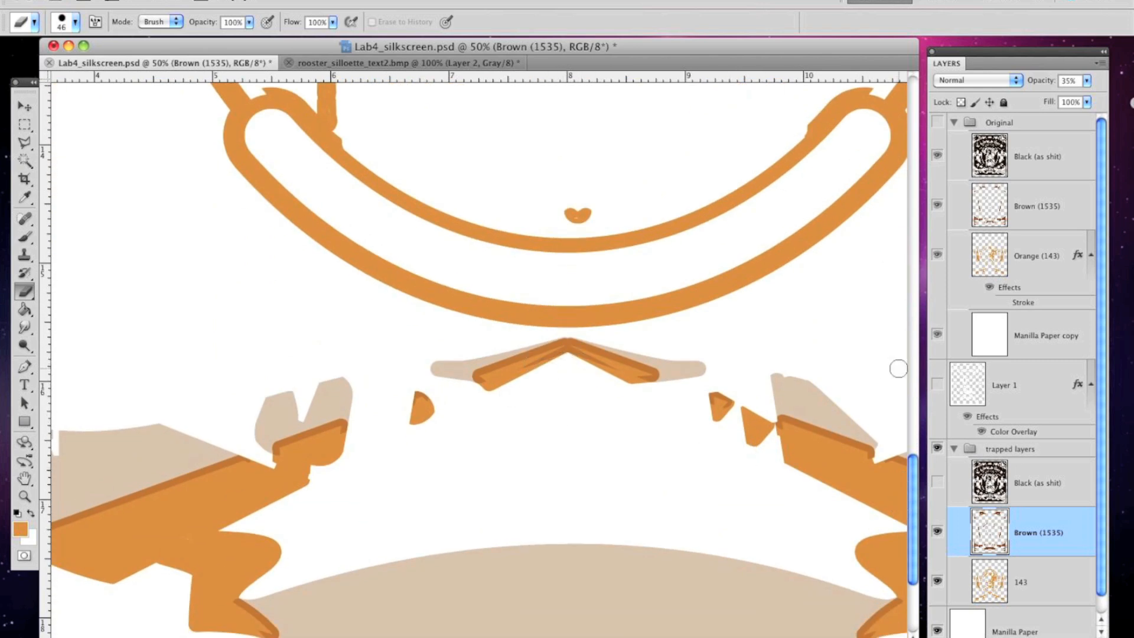
left_click(937, 122)
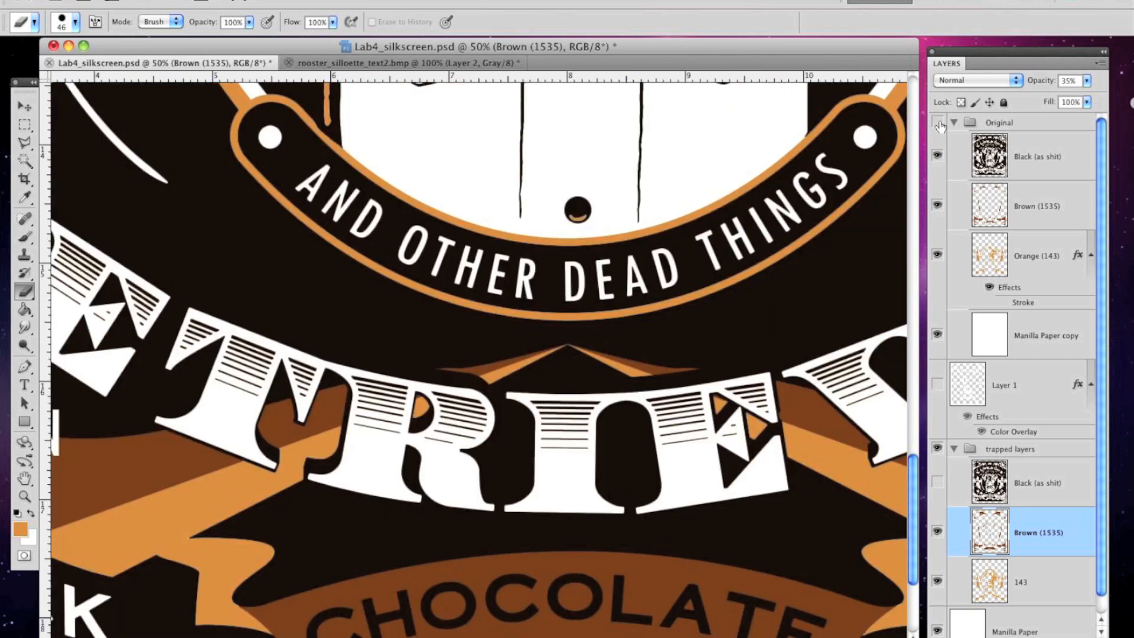
left_click(938, 123)
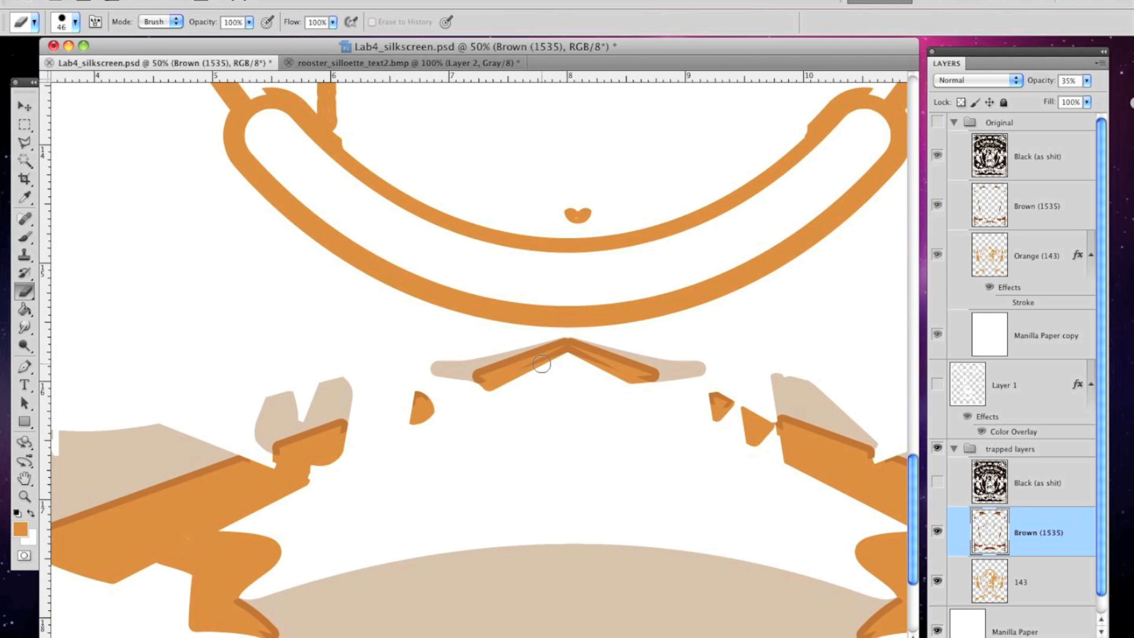
left_click(1087, 80)
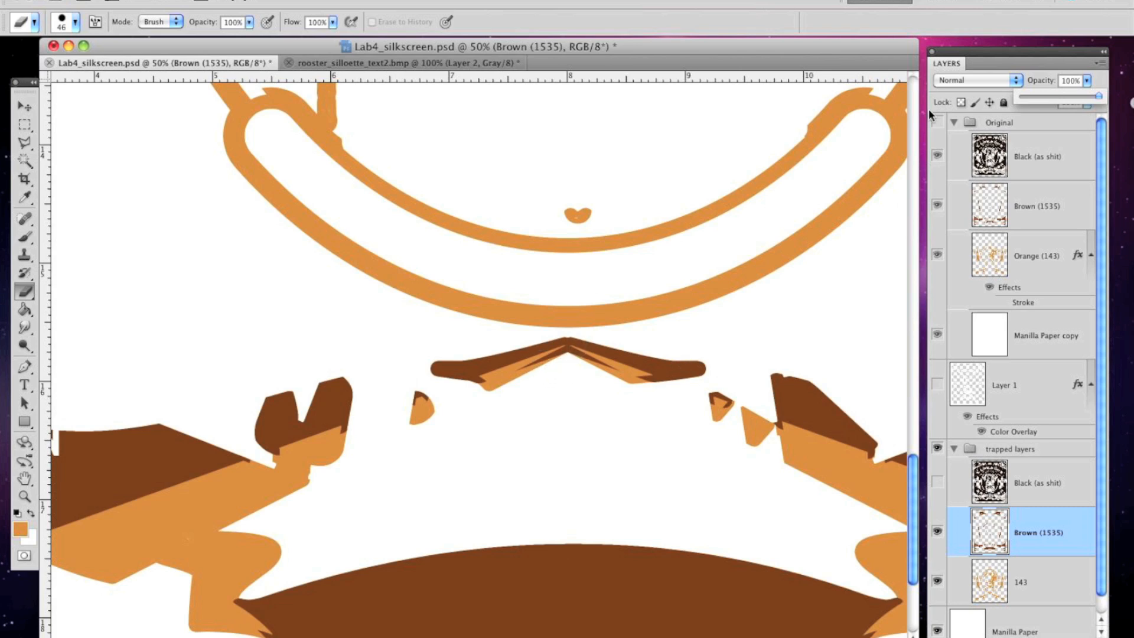
left_click(939, 123)
left_click(939, 124)
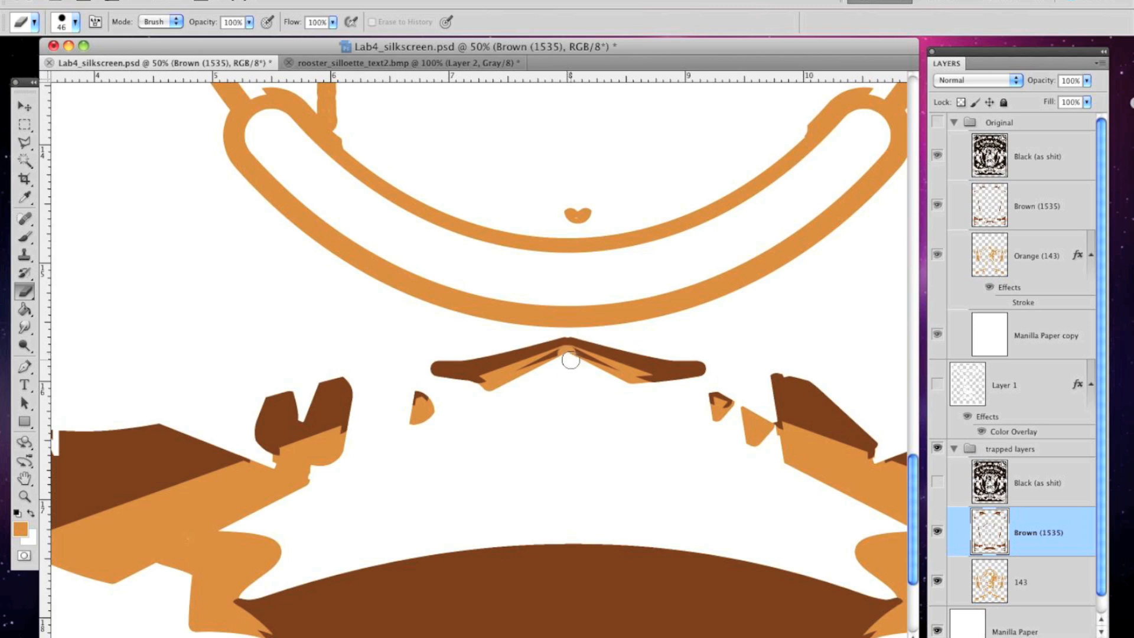
Erase the stray brown streaks inside the orange chevron on Brown (1535), checking its shape against the Original group
left_click_drag(573, 357, 604, 371)
left_click_drag(558, 357, 543, 365)
left_click(937, 124)
left_click(937, 124)
key("super+plus")
key("super+plus")
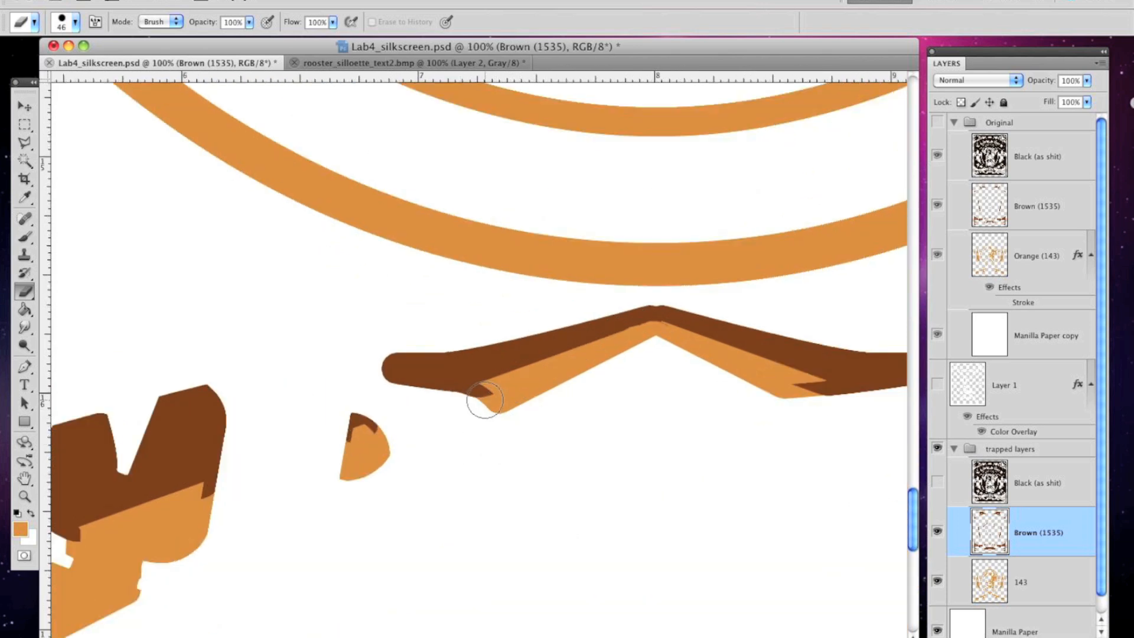
left_click(938, 123)
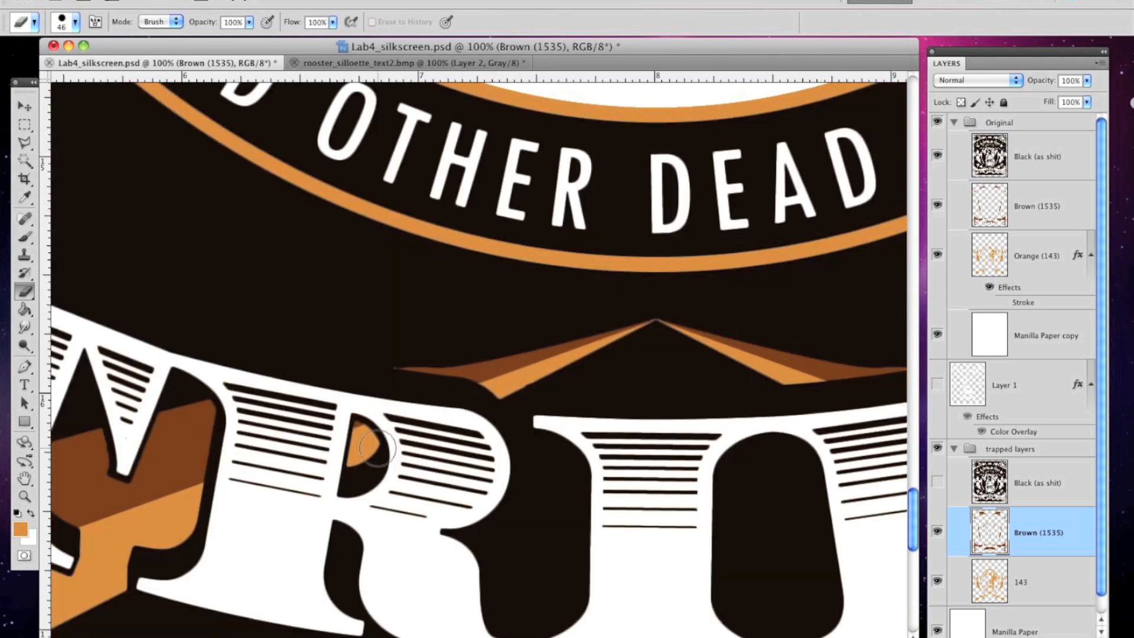
left_click(938, 122)
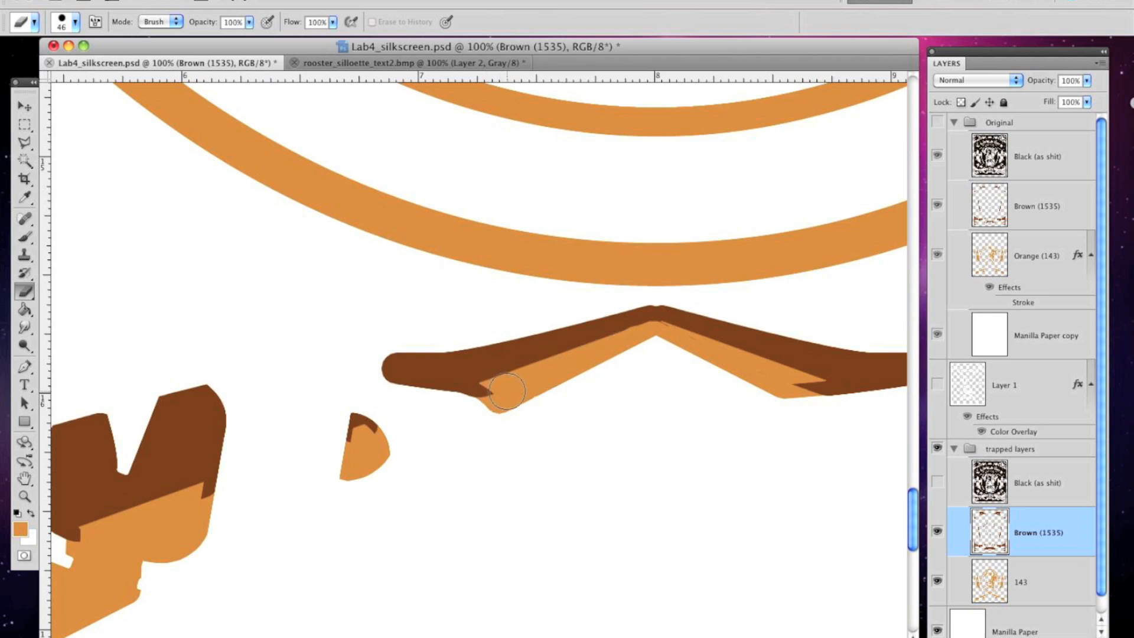
Erase the stray brown spurs at both outer ends of the orange chevron on Brown (1535)
left_click_drag(488, 402, 467, 410)
mouse_move(818, 397)
left_mouse_down()
mouse_move(831, 405)
mouse_move(792, 398)
left_mouse_up()
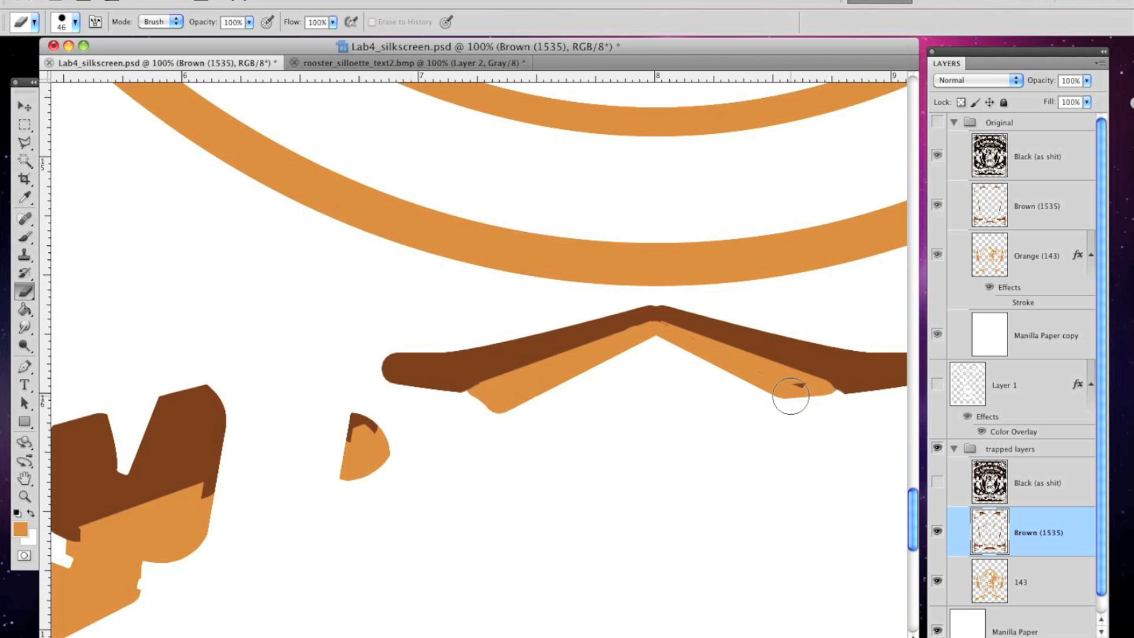
mouse_move(658, 344)
left_mouse_down()
mouse_move(696, 354)
mouse_move(684, 354)
left_mouse_up()
mouse_move(506, 418)
left_mouse_down()
mouse_move(476, 406)
mouse_move(488, 400)
left_mouse_up()
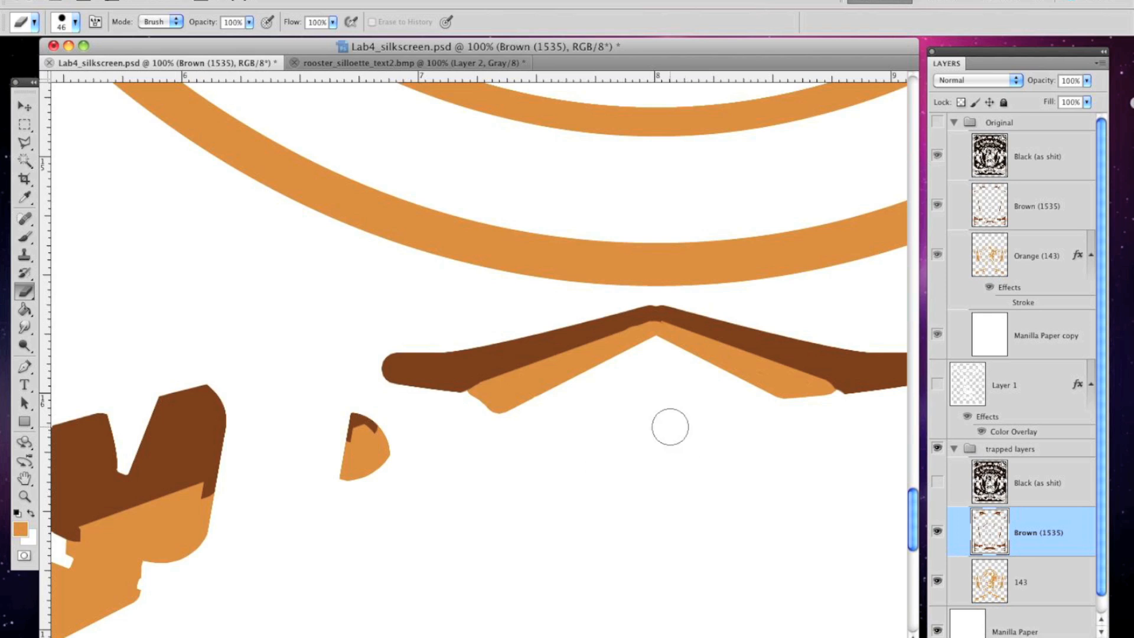
Compare the cleaned chevron with the Original group by toggling the group's visibility, and leave the group hidden
left_click(938, 125)
left_click(938, 125)
left_click(938, 126)
left_click(938, 124)
left_click(939, 125)
left_click(938, 124)
left_click(939, 125)
left_click(939, 124)
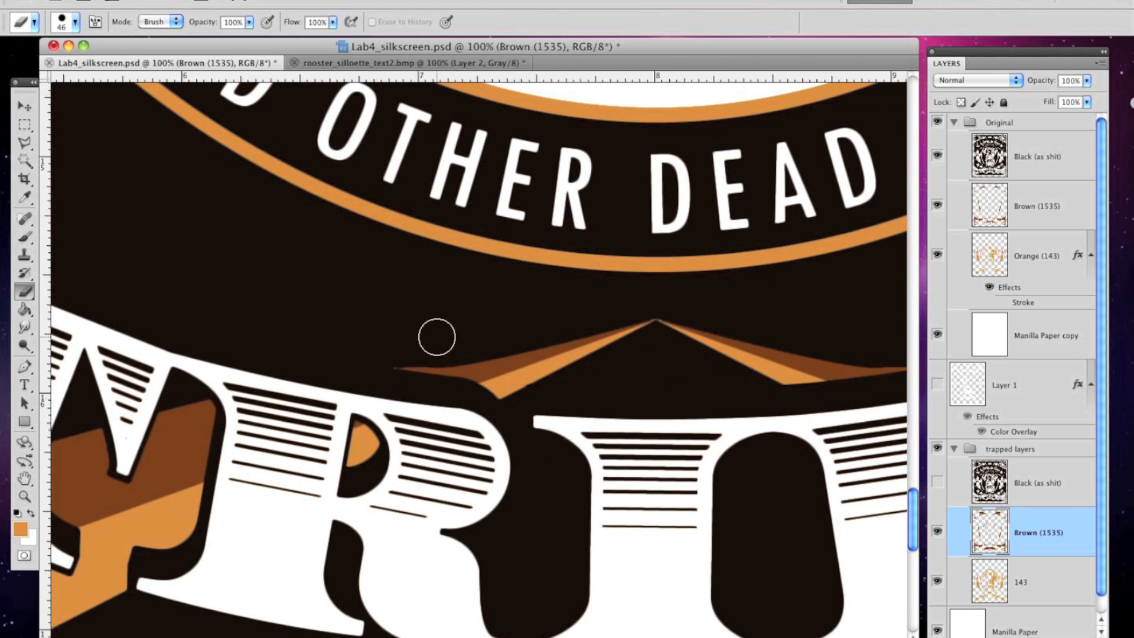
left_click(938, 122)
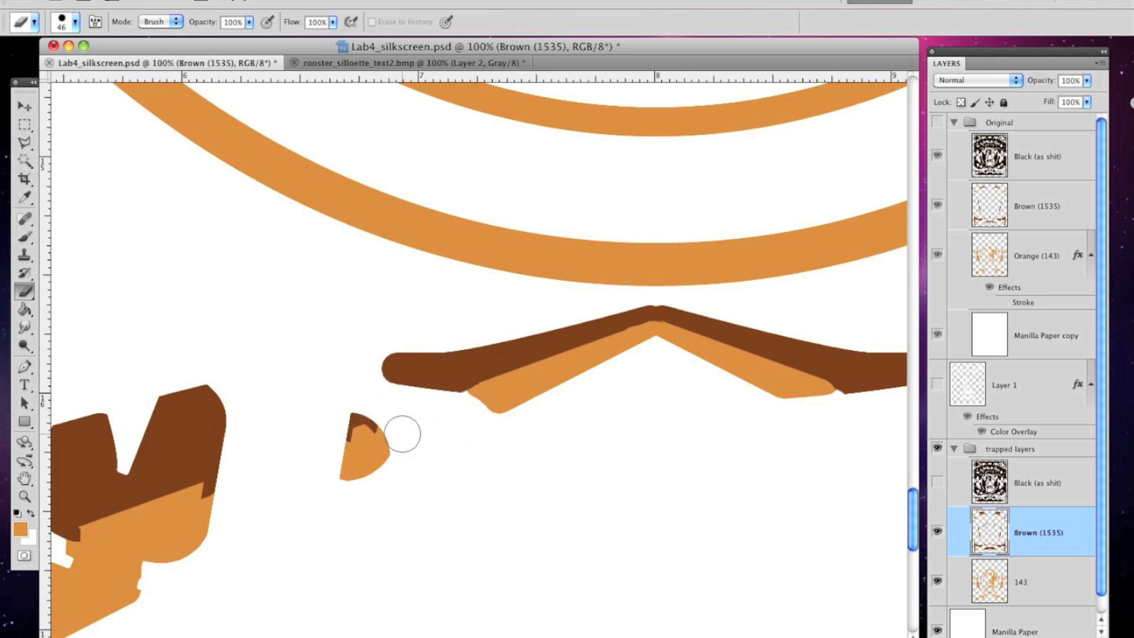
Erase the stray brown spurs around the orange lettering shapes and where the orange ray meets the poster's lower-left banner
left_click_drag(374, 440, 369, 436)
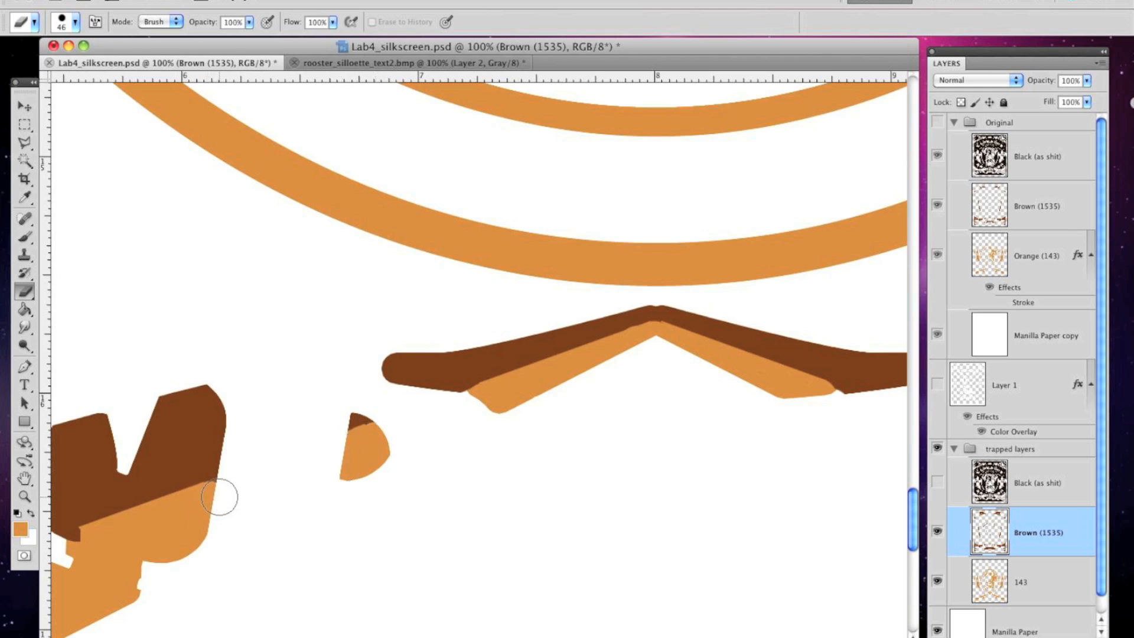
scroll(522, 544, "left", 10)
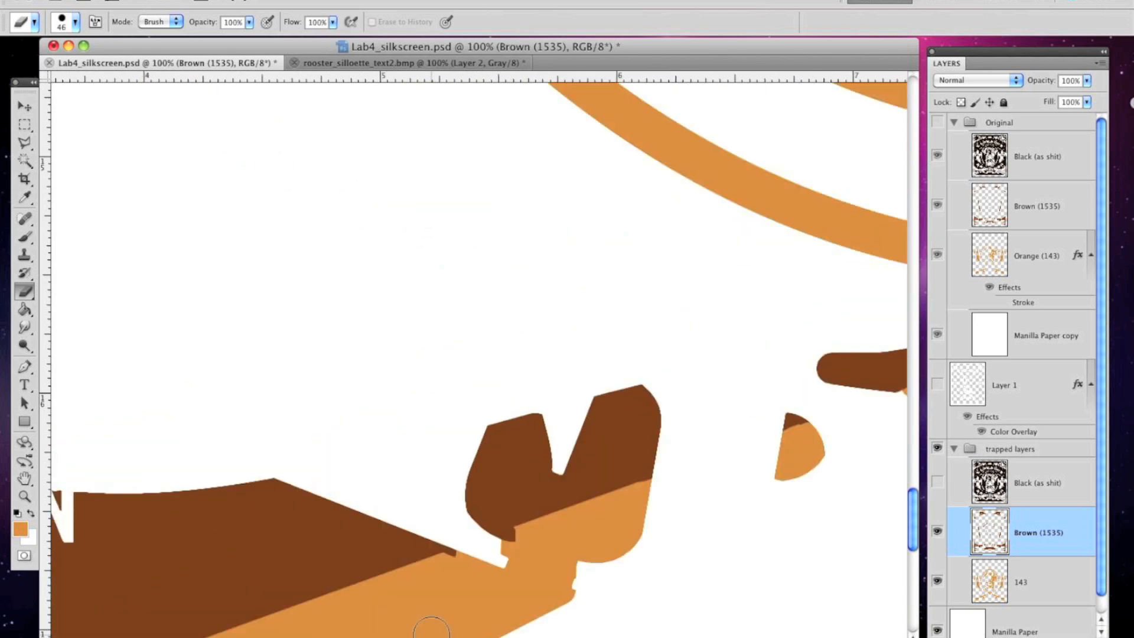
left_click_drag(522, 544, 503, 554)
mouse_move(463, 544)
left_mouse_down()
mouse_move(577, 405)
mouse_move(743, 360)
mouse_move(724, 296)
mouse_move(496, 423)
mouse_move(595, 433)
mouse_move(495, 414)
left_mouse_up()
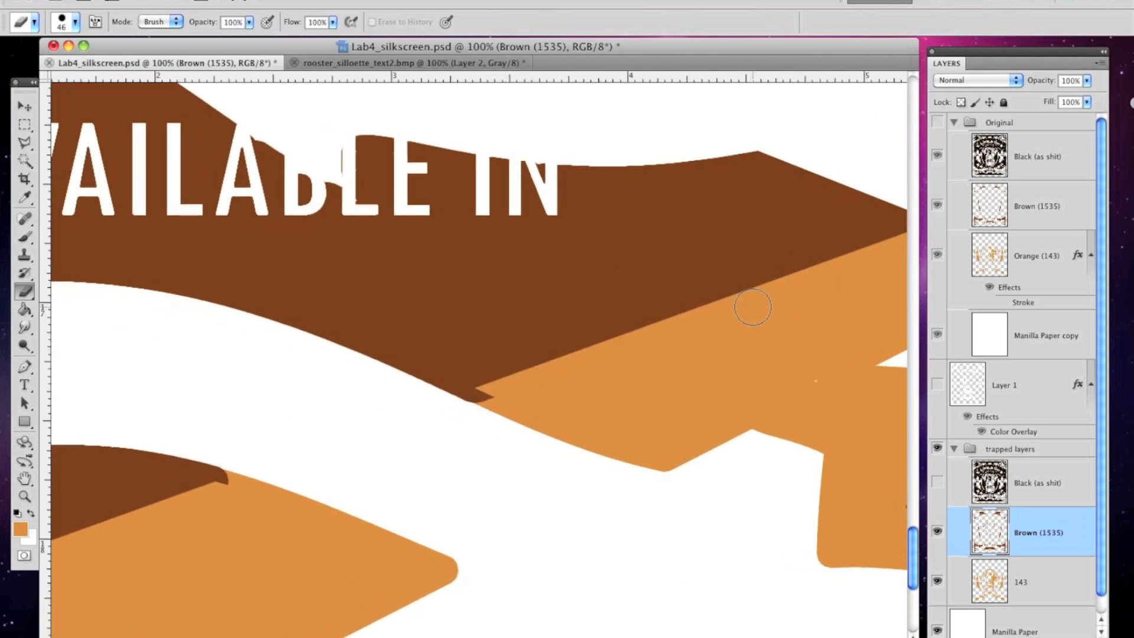
mouse_move(473, 478)
left_mouse_down()
mouse_move(618, 384)
mouse_move(792, 359)
left_mouse_up()
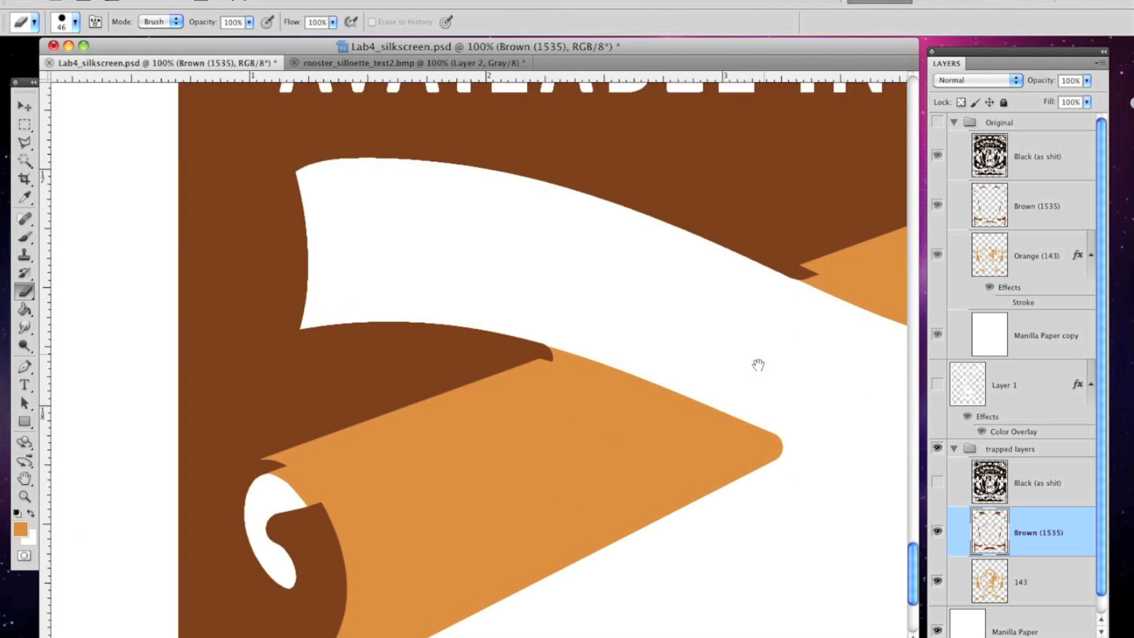
left_click(497, 394, "shift")
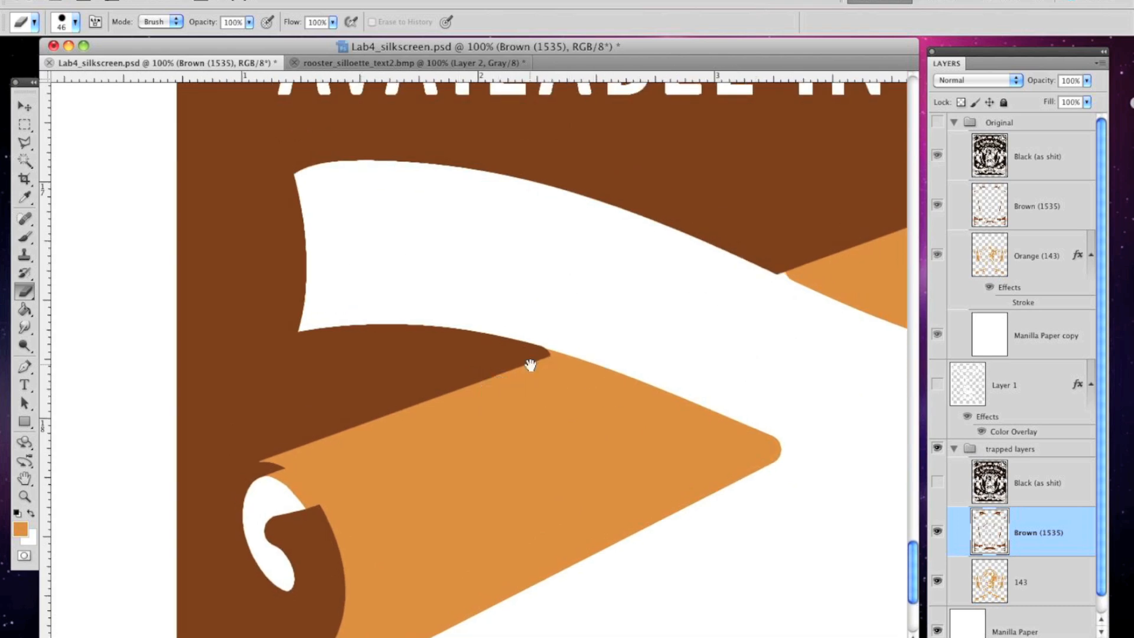
Erase the brown spur above the lower-left scroll's white curl with a 9 px eraser, checking the shape against the Original group
left_click(938, 123)
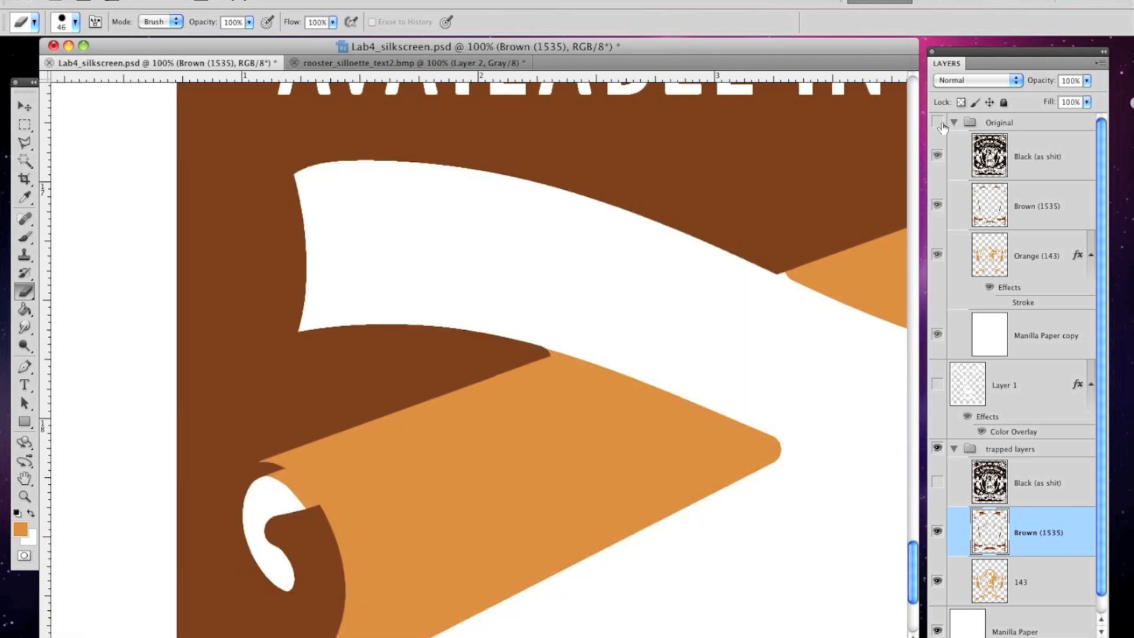
left_click(939, 123)
left_click(939, 123)
key("bracketleft")
key("bracketleft")
key("bracketleft")
key("bracketleft")
key("bracketleft")
key("super+equal")
key("super+equal")
key("super+equal")
mouse_move(237, 520)
left_mouse_down()
mouse_move(788, 296)
mouse_move(384, 477)
left_mouse_up()
mouse_move(547, 338)
left_mouse_down()
mouse_move(619, 354)
mouse_move(550, 337)
mouse_move(570, 372)
mouse_move(673, 347)
left_mouse_up()
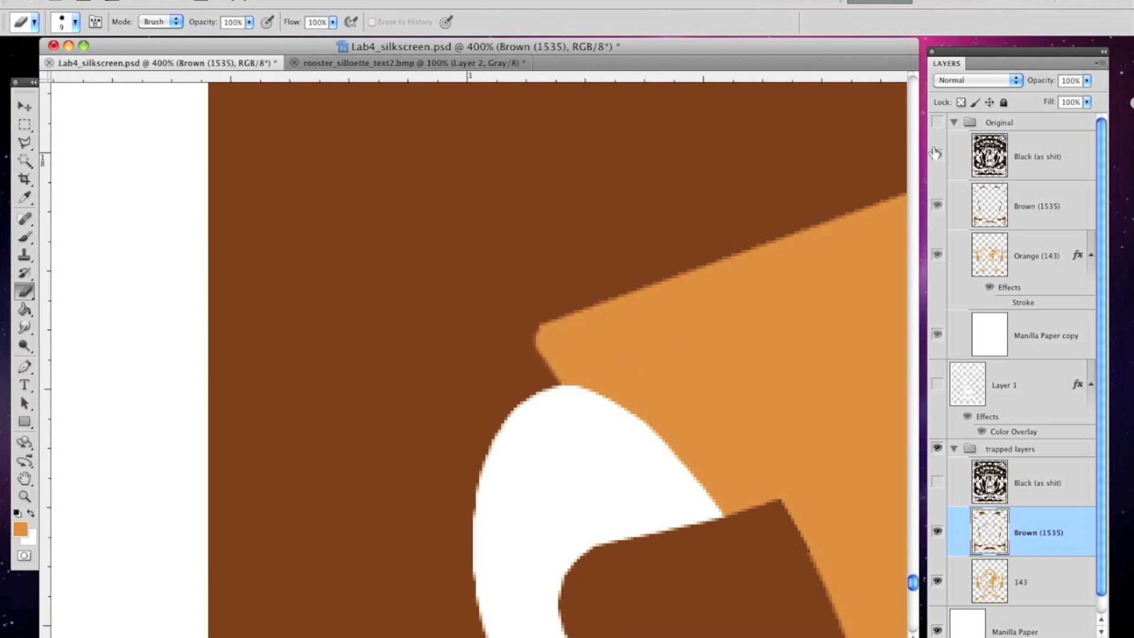
left_click(938, 122)
left_click(938, 122)
left_click(938, 122)
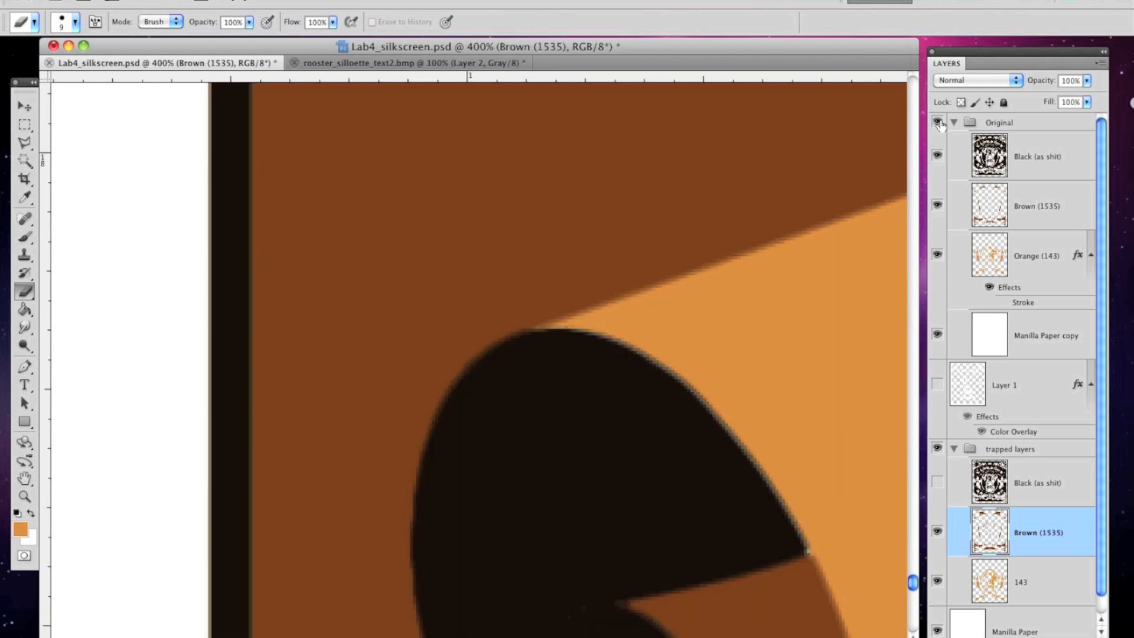
left_click(937, 123)
Compare the central brown banner's left end with the Original group and erase the brown spur overlapping the orange there
key("super+minus")
key("super+minus")
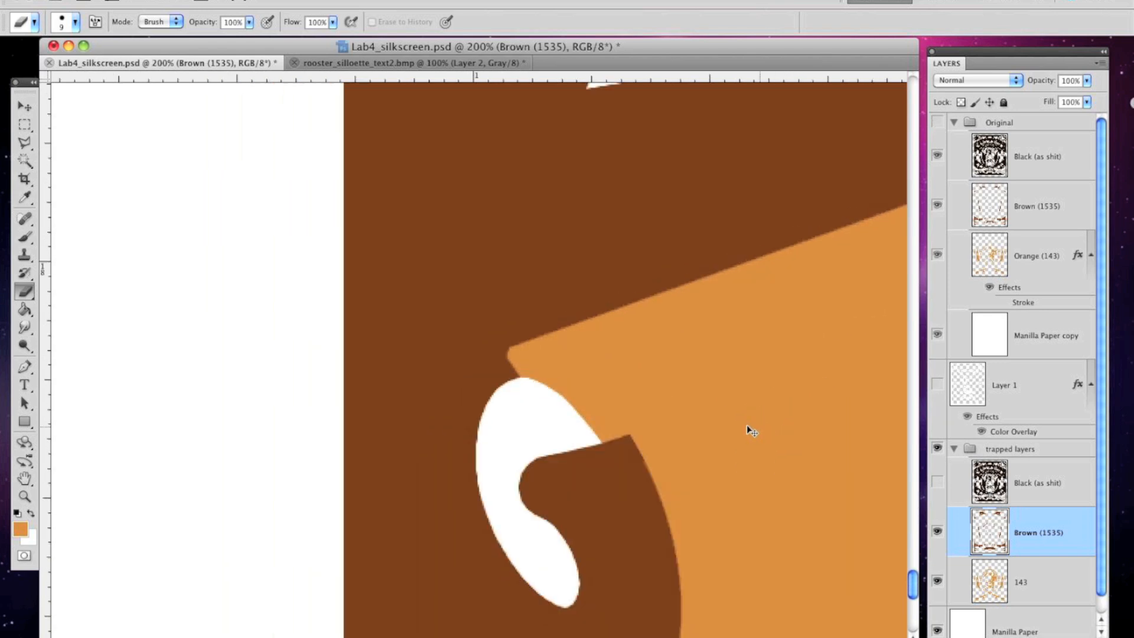
left_click_drag(832, 350, 535, 397)
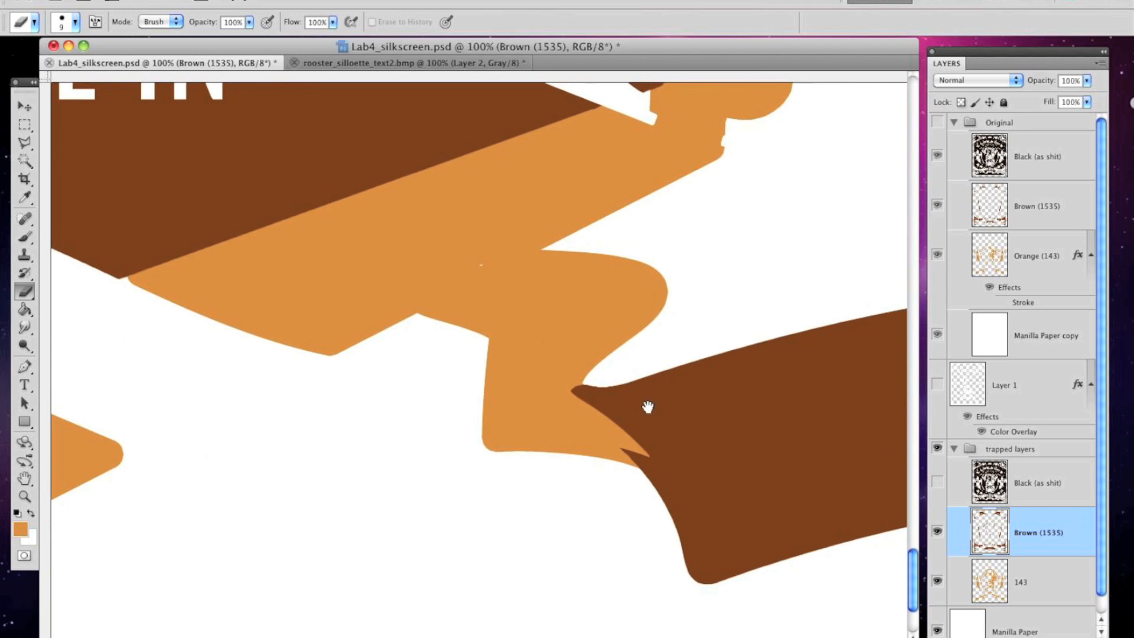
left_click(938, 123)
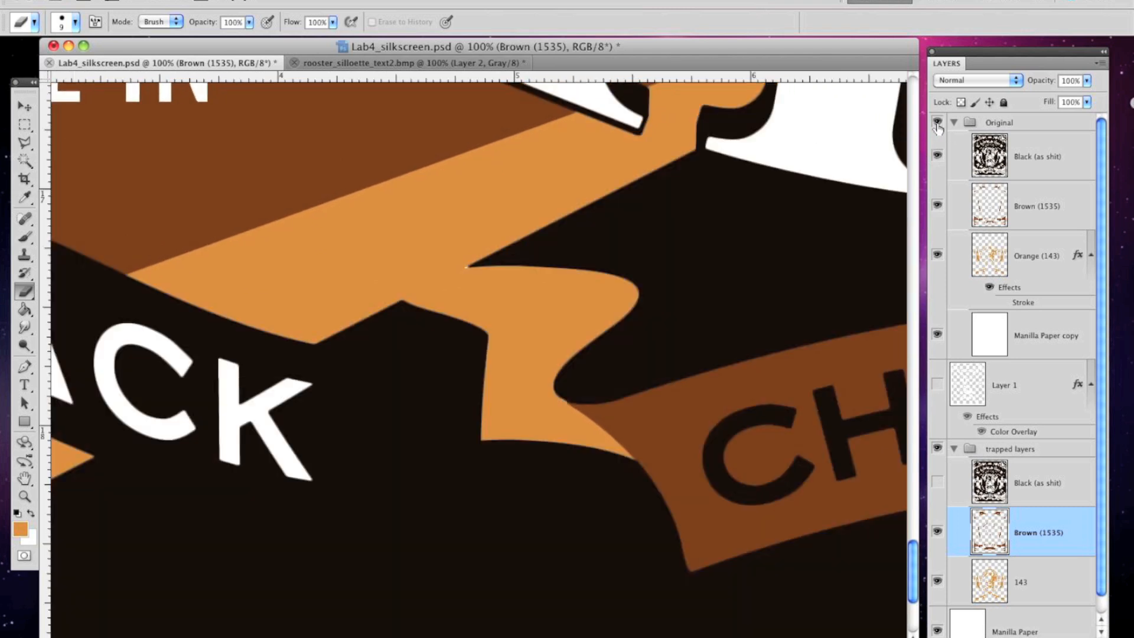
left_click(937, 123)
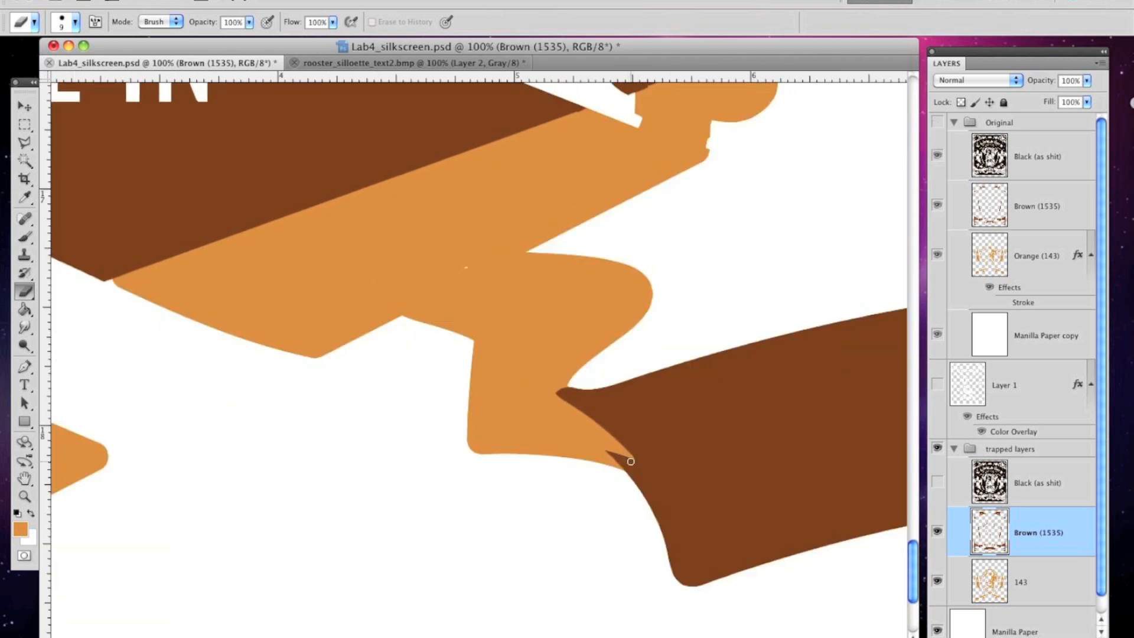
left_click_drag(631, 460, 625, 495)
Erase the brown spur overlapping the orange at the central brown banner's right end
key("space")
left_click_drag(698, 297, 284, 352)
mouse_move(792, 347)
left_mouse_down()
mouse_move(555, 397)
mouse_move(275, 405)
left_mouse_up()
left_click_drag(614, 473, 398, 340)
left_click_drag(634, 438, 643, 460)
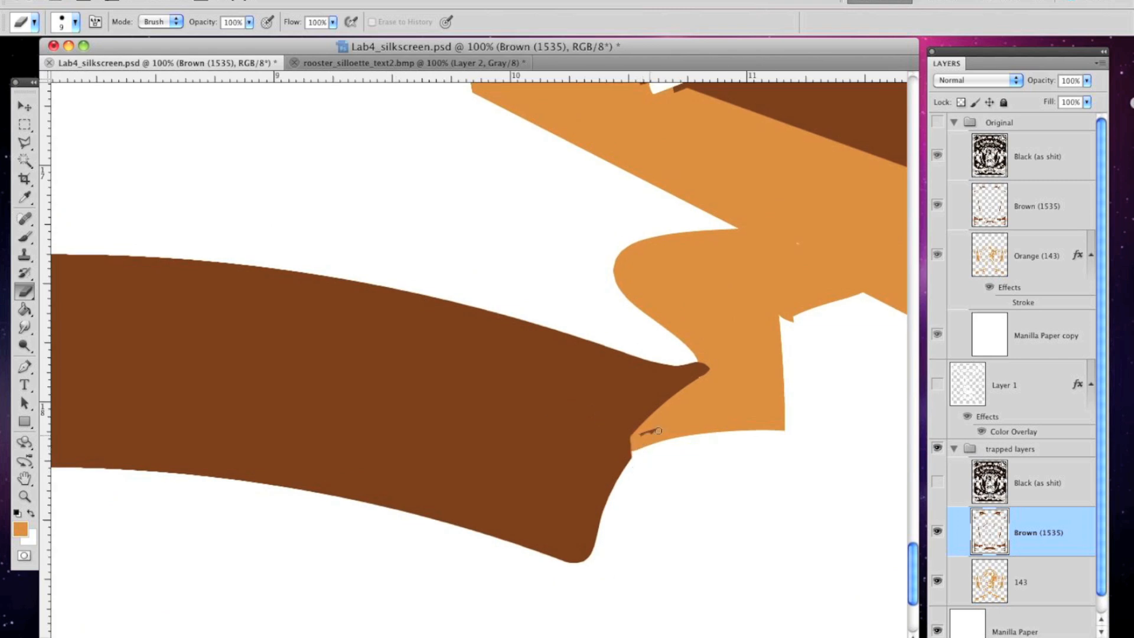
Compare the lower-right scroll with the Original group and erase the brown streak at the orange's upper tip
key("space")
mouse_move(787, 309)
left_mouse_down()
mouse_move(611, 325)
mouse_move(522, 456)
mouse_move(407, 438)
left_mouse_up()
left_click_drag(827, 519, 502, 485)
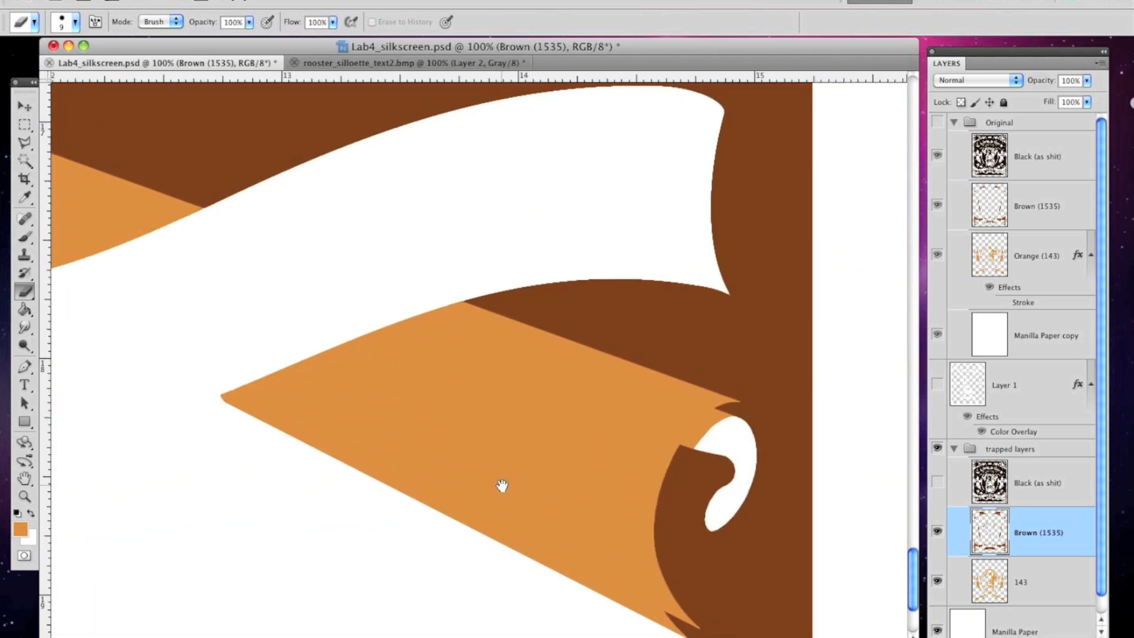
left_click(938, 122)
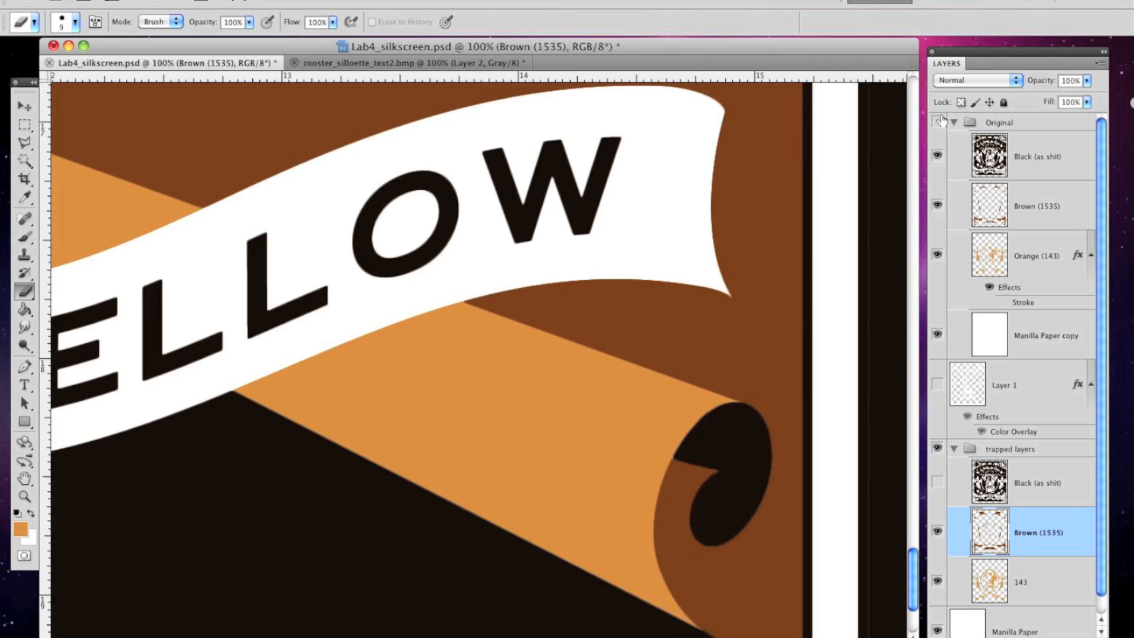
left_click(939, 122)
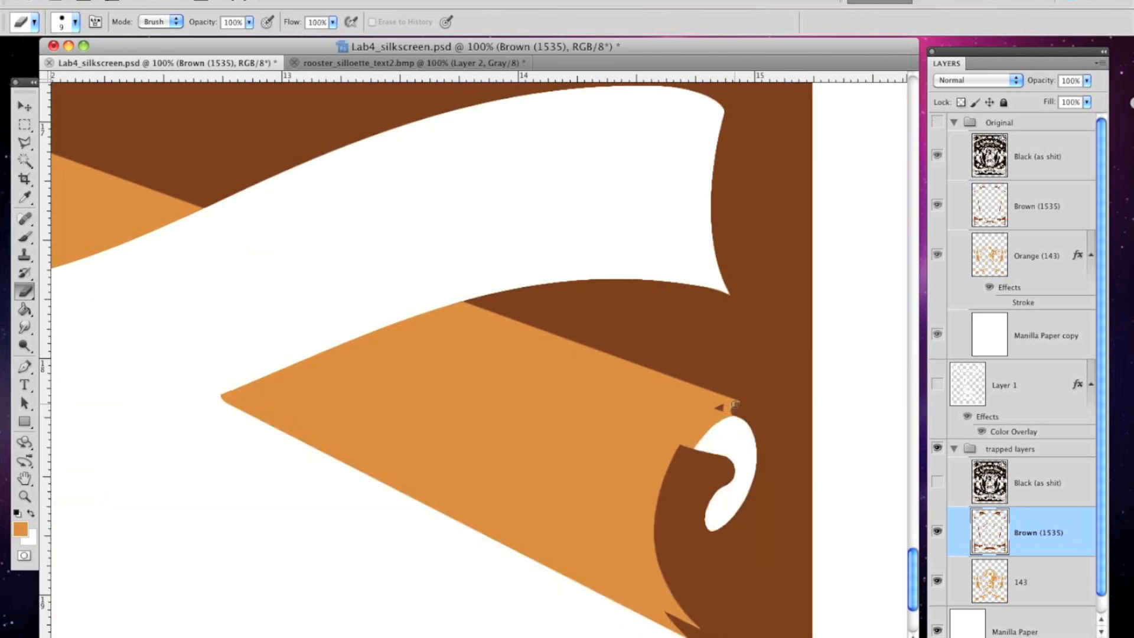
left_click_drag(735, 404, 732, 414)
Reduce the eraser to 3 px and refine the brown edge between the lower-right scroll's orange tip and white curl
key("super+plus")
key("super+plus")
key("super+plus")
left_click_drag(819, 521, 688, 468)
mouse_move(830, 476)
left_mouse_down()
mouse_move(410, 368)
mouse_move(360, 469)
left_mouse_up()
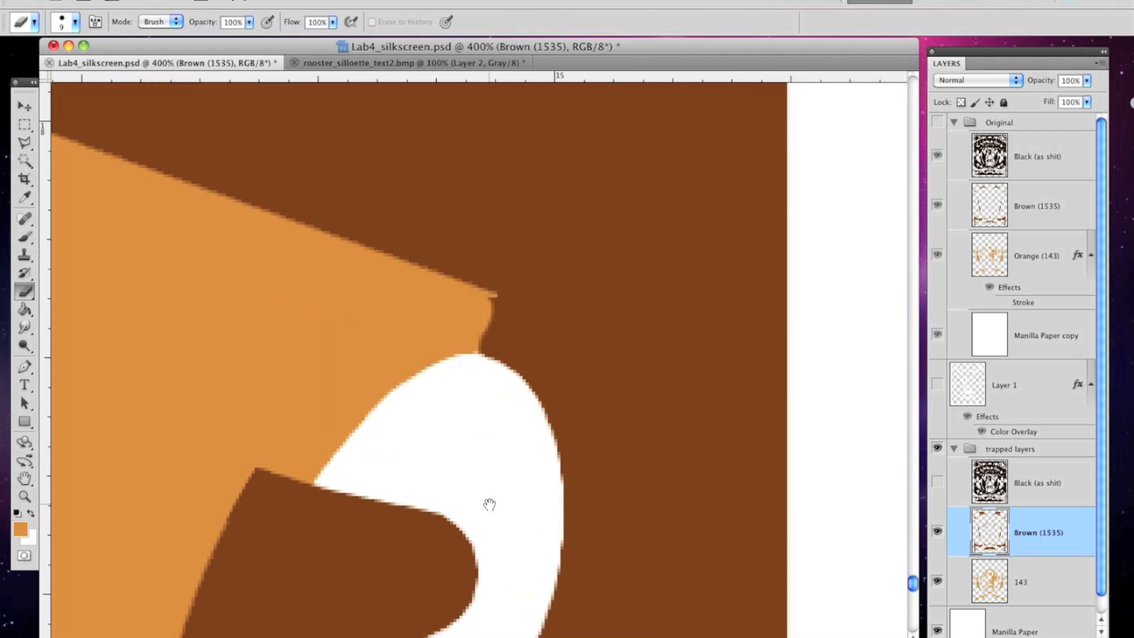
key("bracketleft")
key("bracketleft")
left_click_drag(476, 341, 471, 355)
key("super+minus")
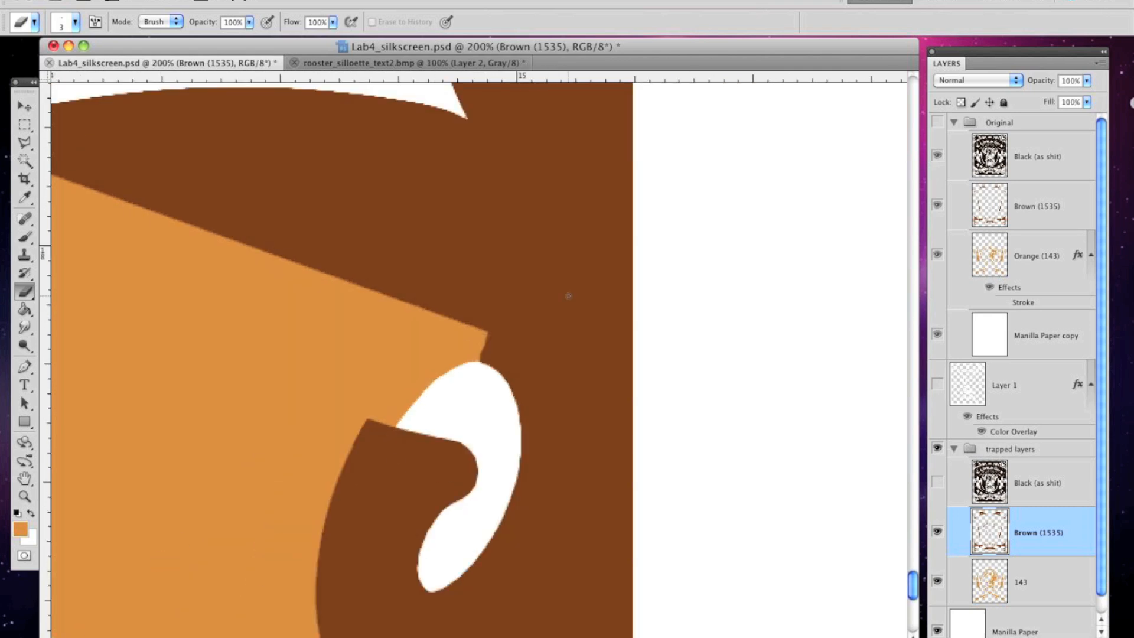
Round off the brown curl's pointed corner inside the lower-right scroll, checking it against the Original group
left_click(938, 122)
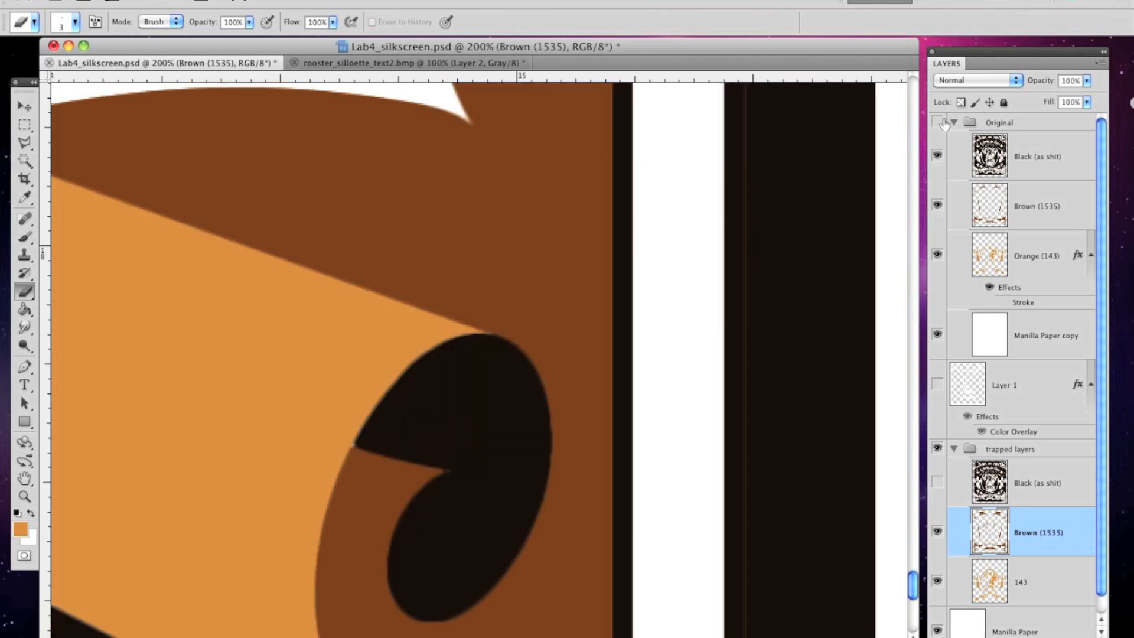
left_click(940, 122)
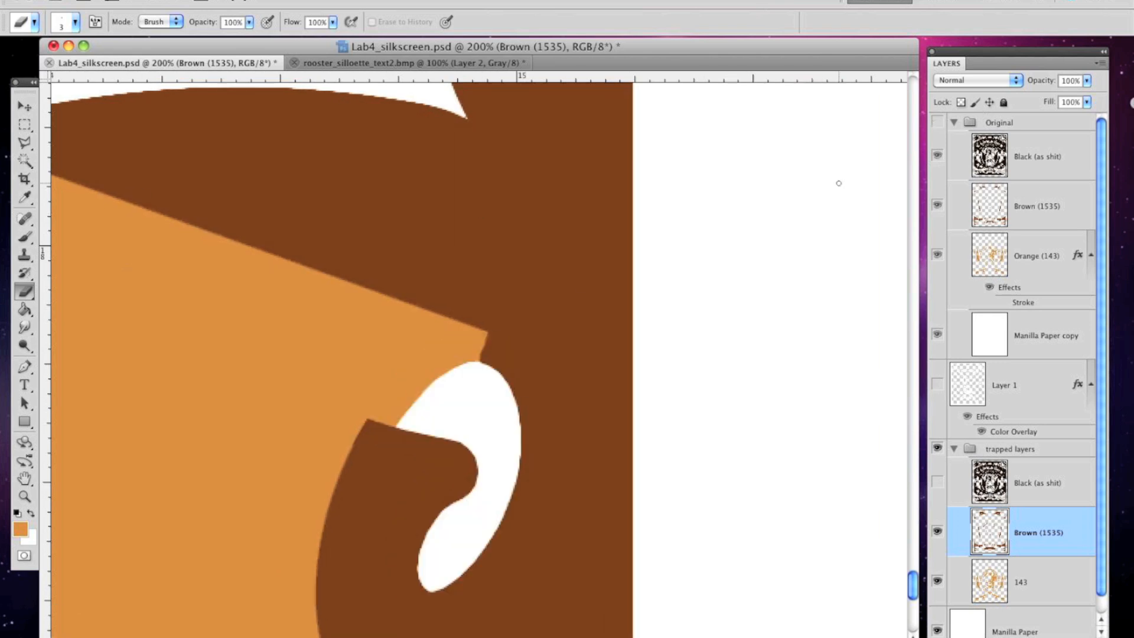
left_click(939, 122)
left_click(939, 122)
left_click(939, 122)
left_click(938, 123)
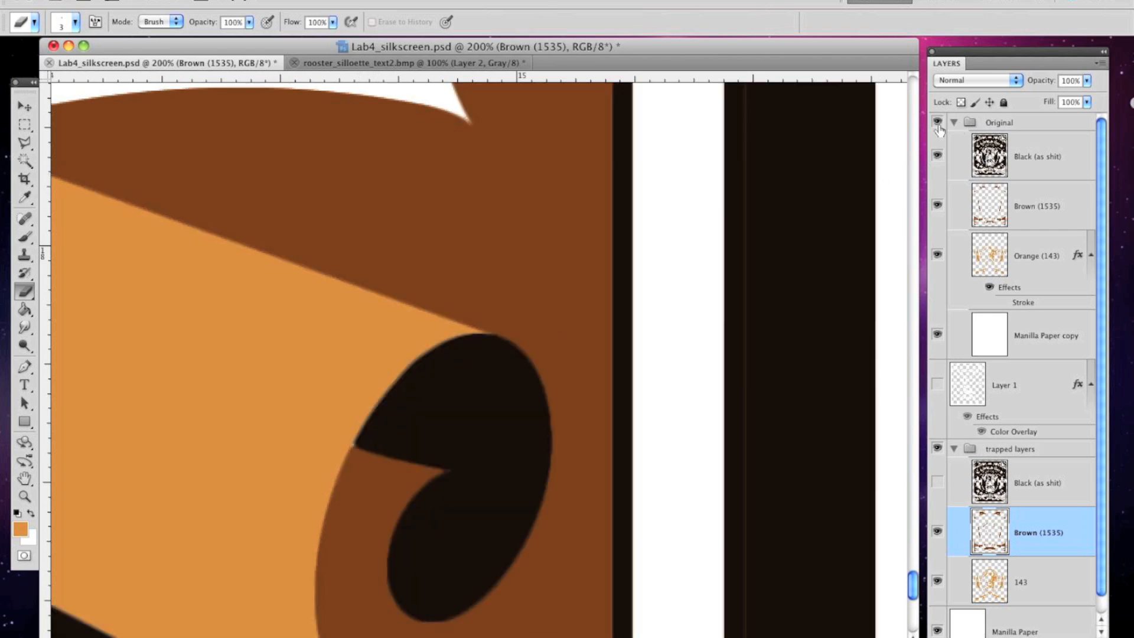
left_click(939, 124)
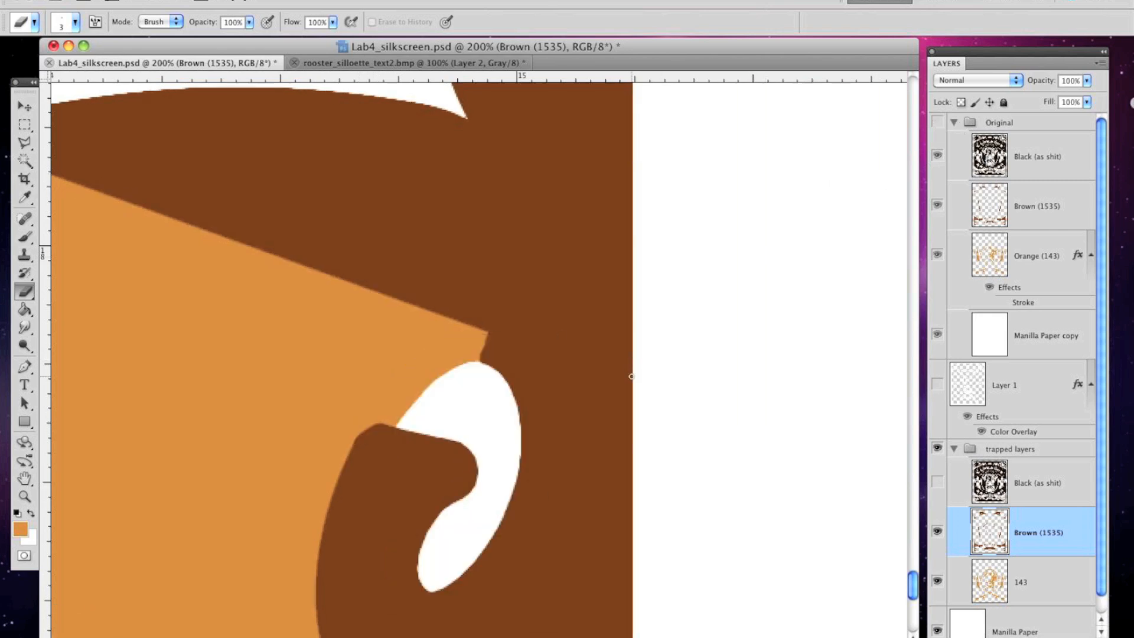
Paint over the lower-right scroll's white curl on Brown (1535) with a 100 px brush in the sampled brown
key("super+minus")
key("super+minus")
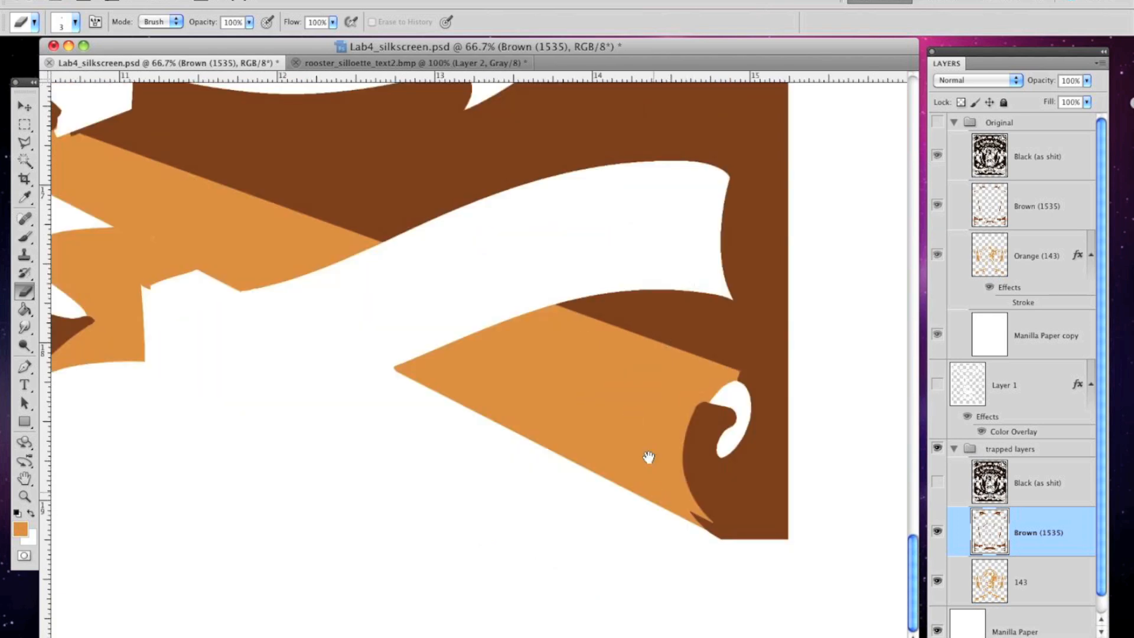
left_click(938, 123)
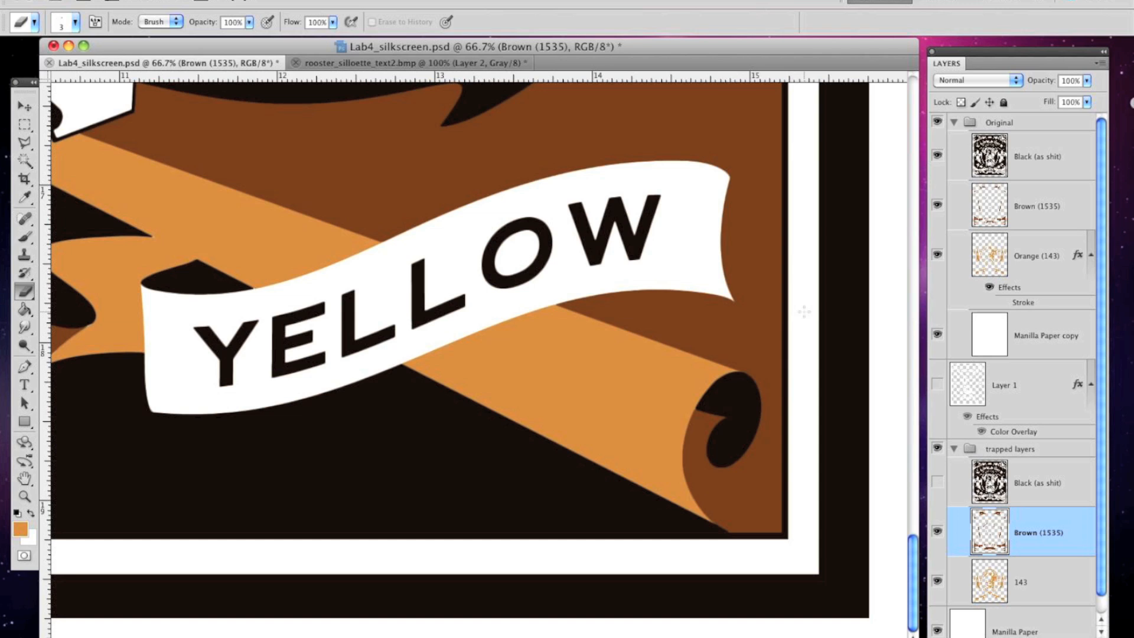
left_click(938, 123)
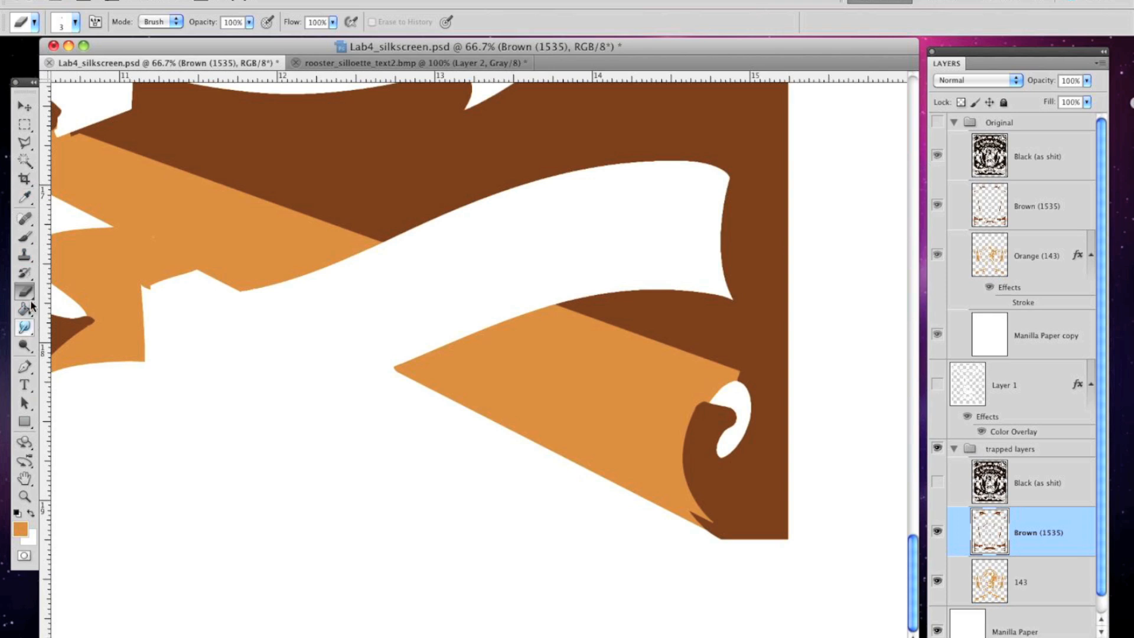
left_click(25, 237)
key("bracketleft")
key("bracketleft")
left_click(21, 528)
left_click(615, 116)
left_click(993, 232)
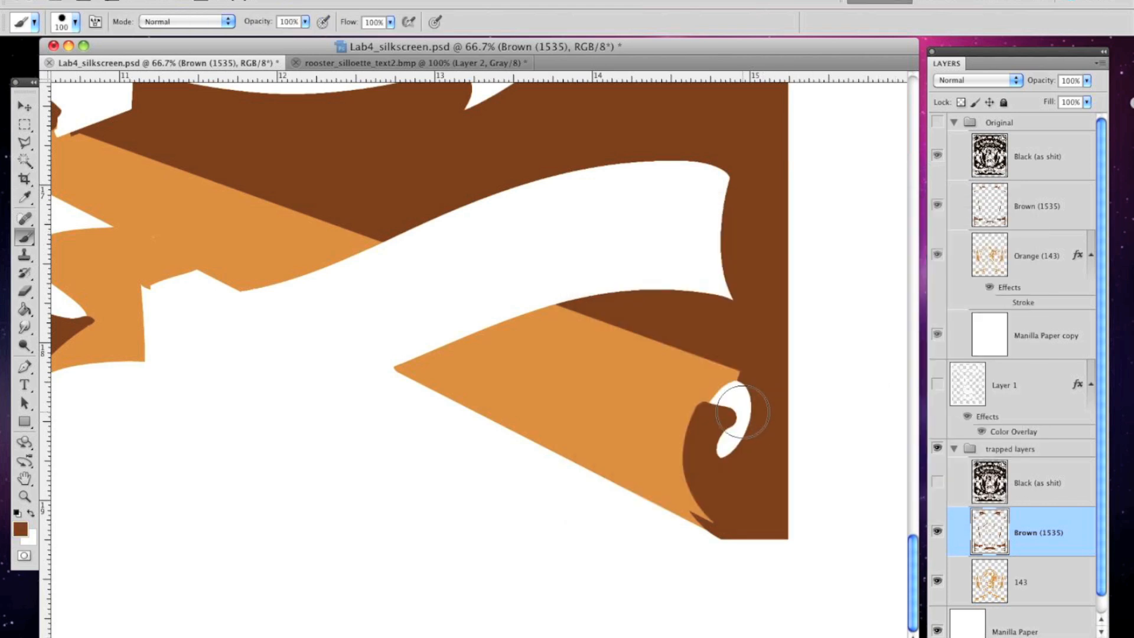
left_click_drag(733, 394, 732, 414)
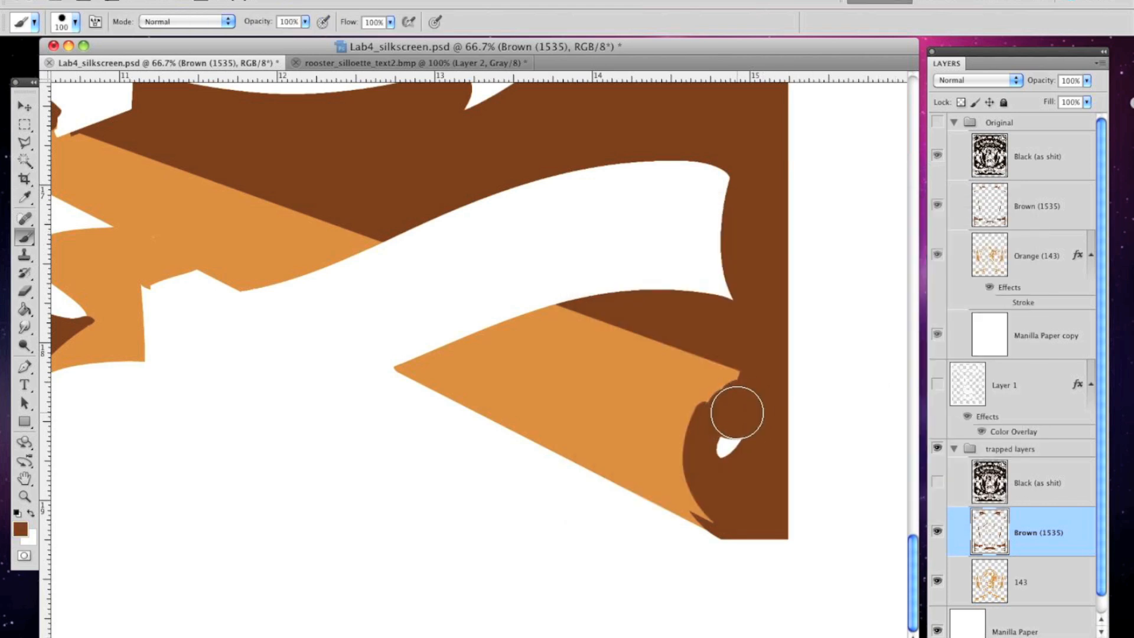
left_click_drag(725, 418, 727, 453)
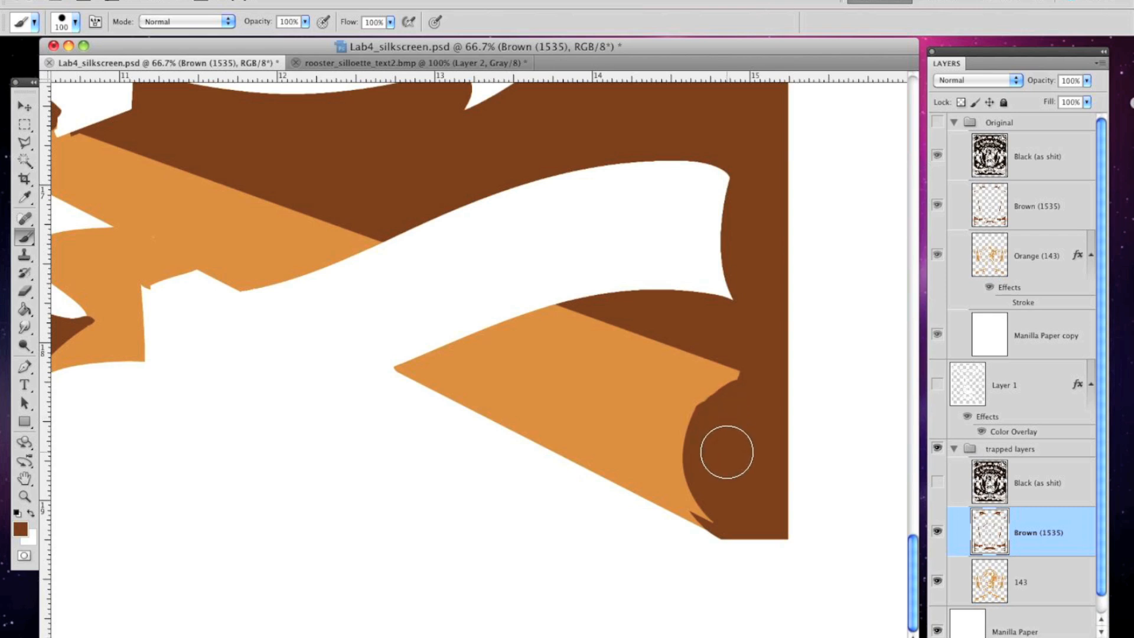
Compare the lower-right scroll with the Original group and erase the brown spike at the orange's lower tip with a 25 px eraser
left_click(938, 122)
left_click(938, 123)
left_click(938, 124)
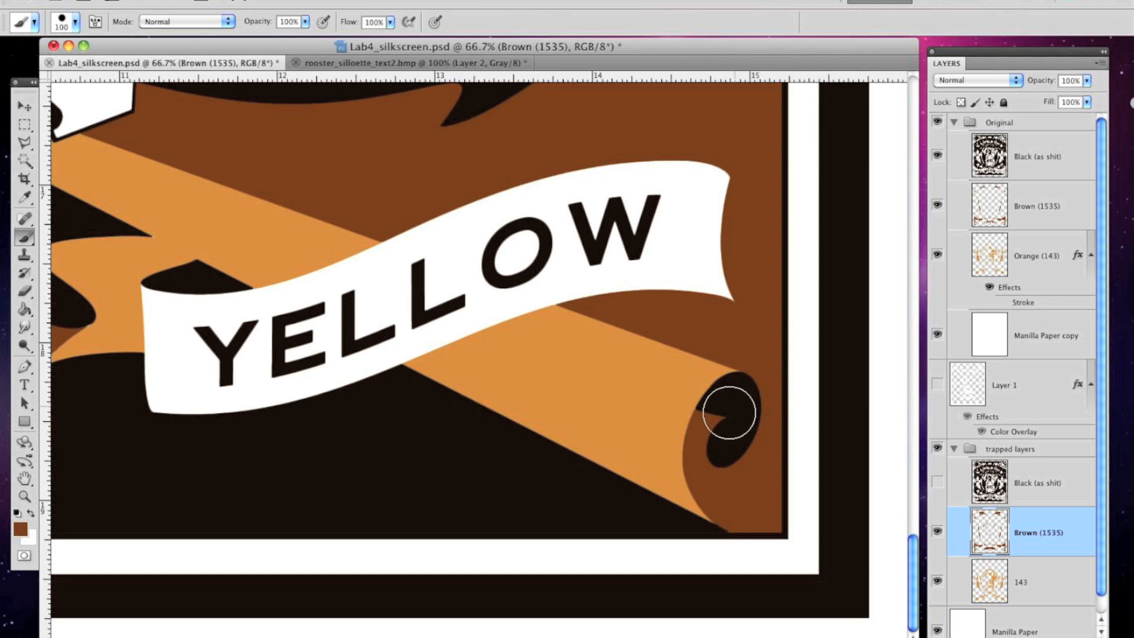
left_click(937, 122)
left_click(938, 123)
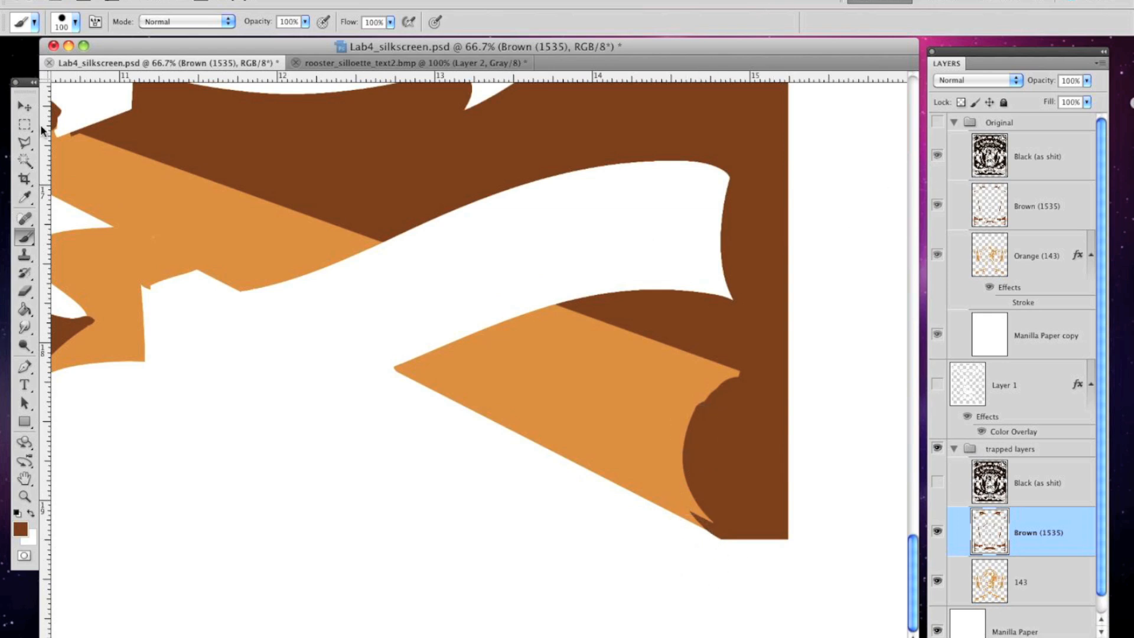
left_click(24, 293)
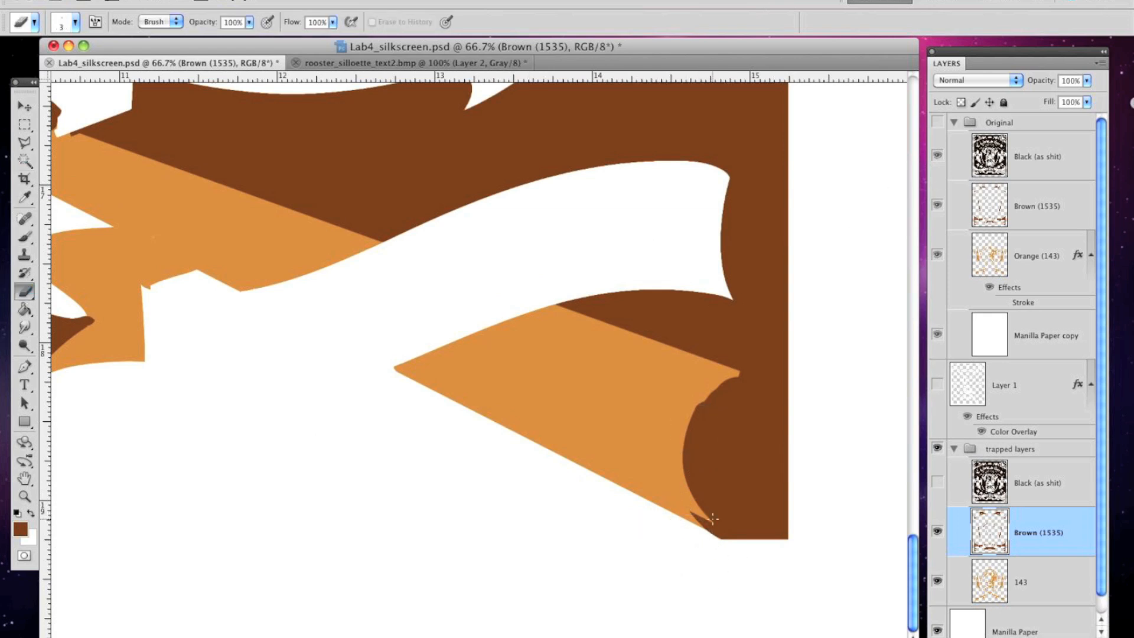
key("bracketright")
key("bracketright")
key("super+plus")
key("super+plus")
left_click_drag(784, 580, 590, 261)
left_click_drag(764, 541, 455, 356)
left_click_drag(599, 282, 632, 335)
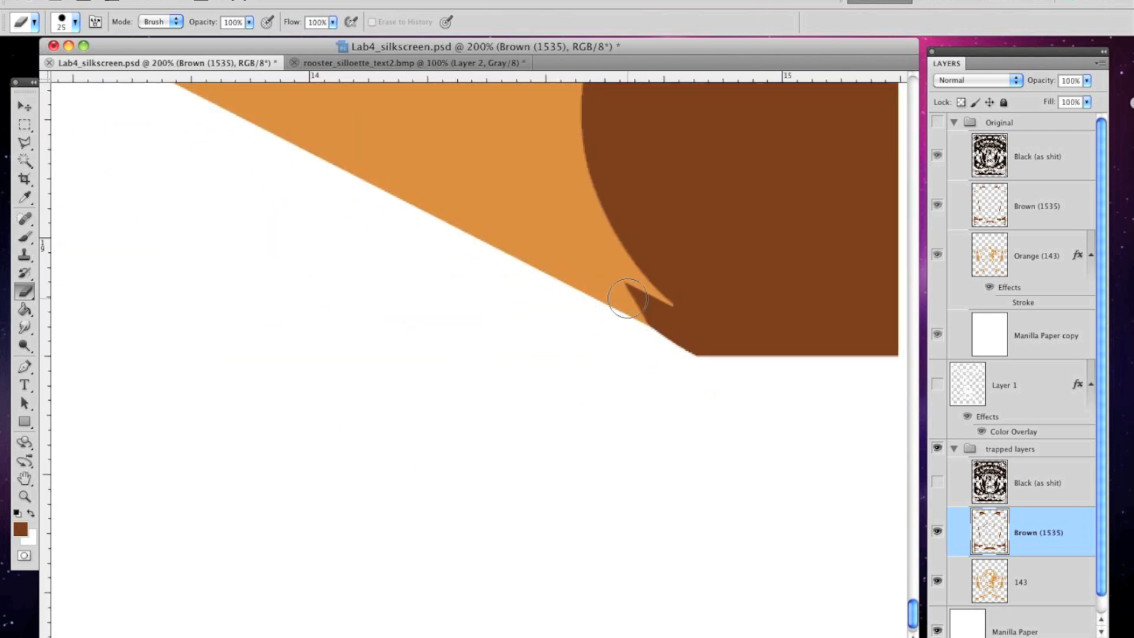
left_click_drag(620, 287, 647, 349)
mouse_move(633, 309)
left_mouse_down()
mouse_move(650, 333)
mouse_move(654, 316)
mouse_move(669, 363)
left_mouse_up()
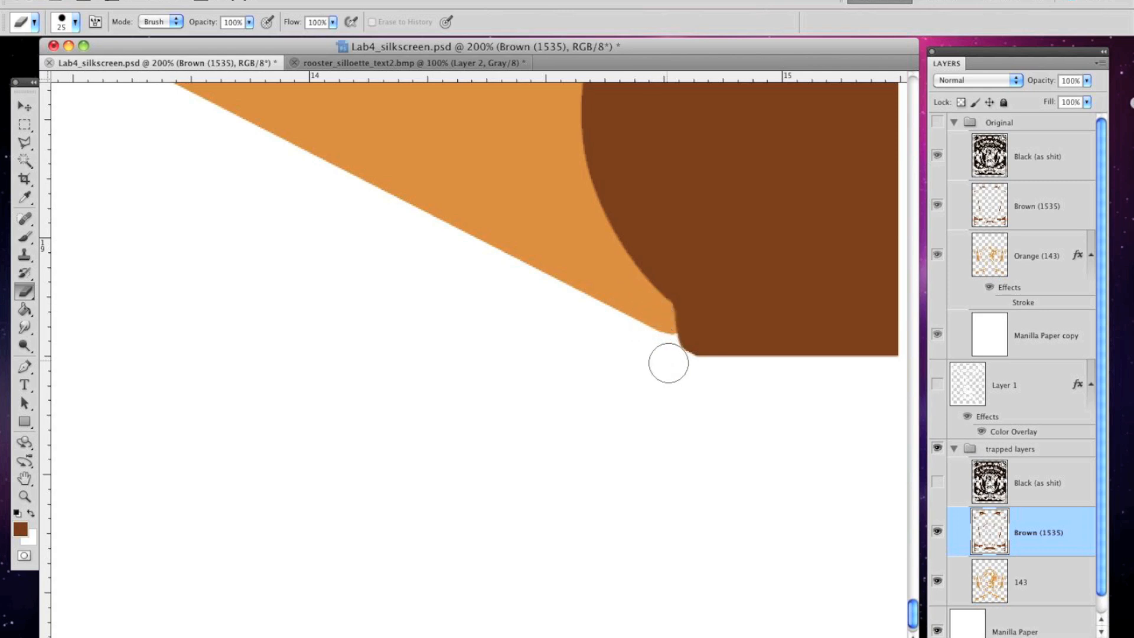
Compare the trimmed lower tip of the lower-right scroll with the Original group
left_click(939, 123)
left_click(940, 124)
left_click(939, 123)
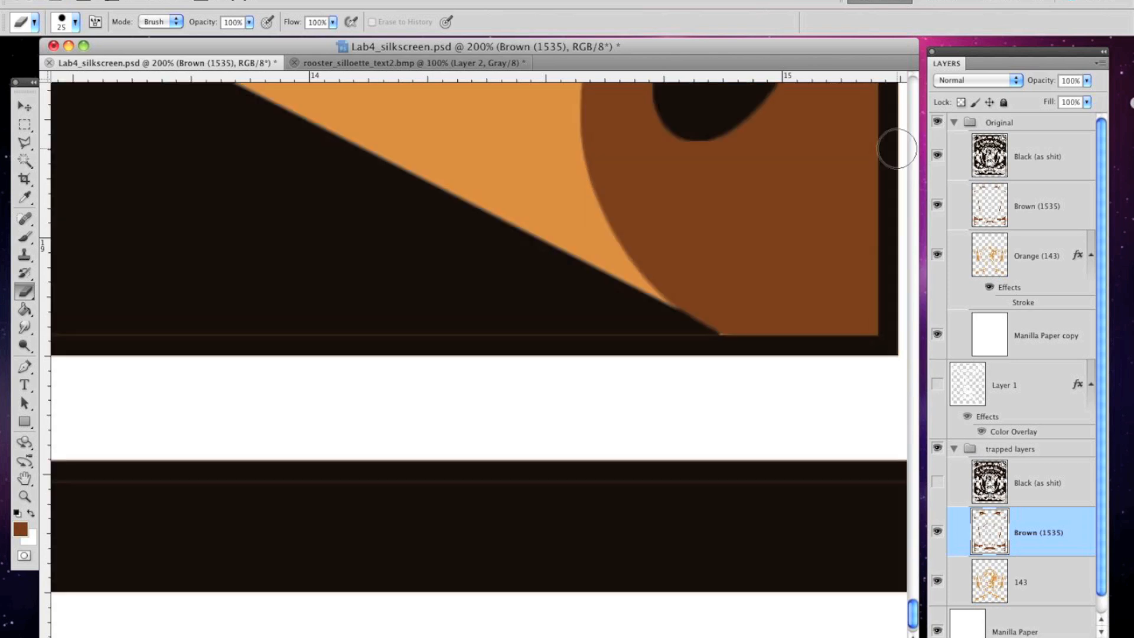
left_click(936, 124)
key("super+minus")
key("super+minus")
key("super+minus")
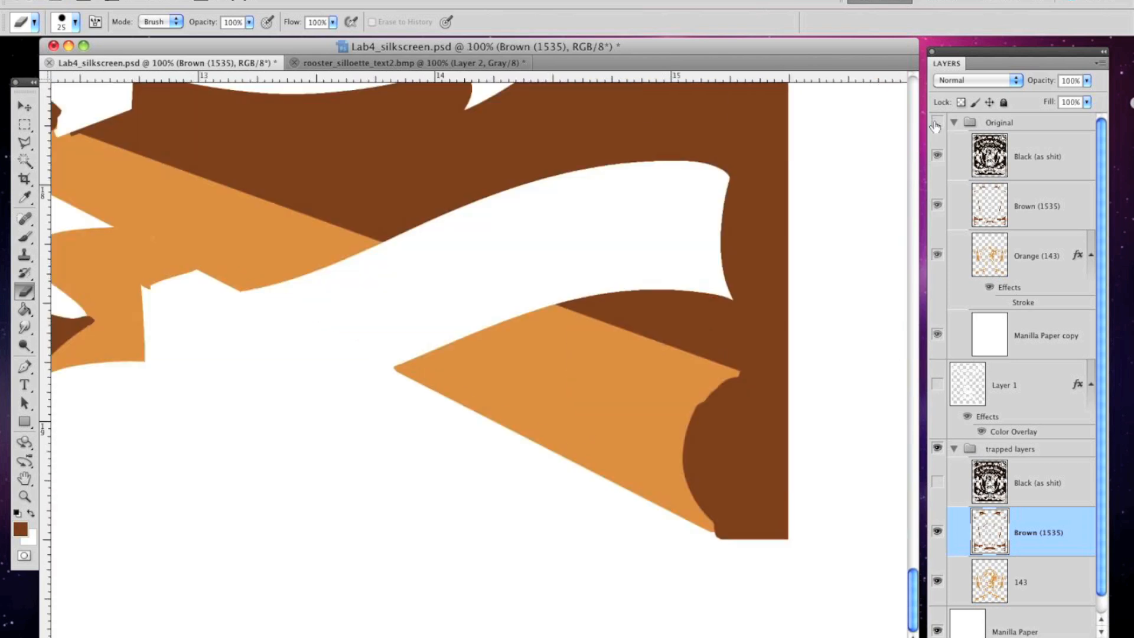
Check the ribbon folds right of centre against the Original group and erase the stray brown bits overlapping the small orange fragments
left_click_drag(260, 519, 451, 263)
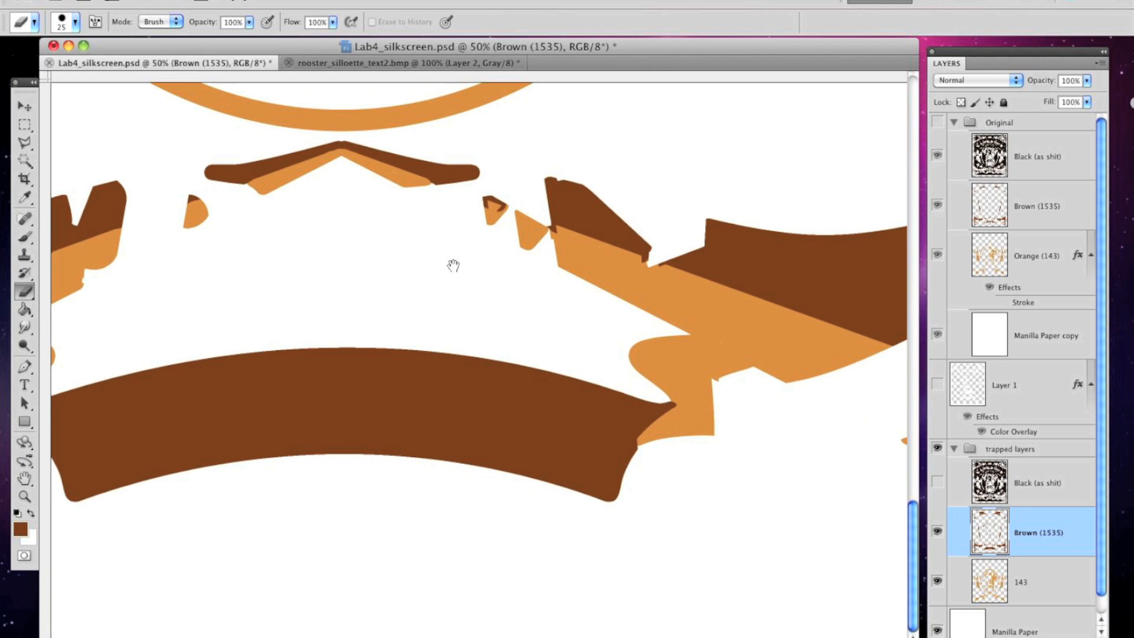
key("super+plus")
key("super+plus")
key("super+plus")
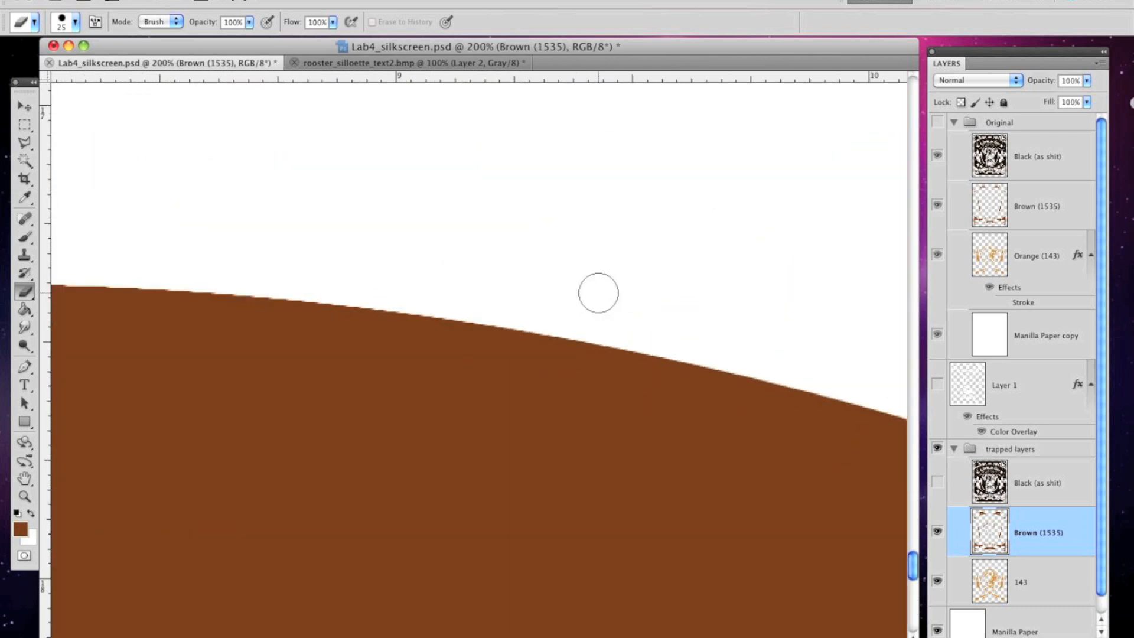
left_click_drag(701, 256, 134, 507)
left_click_drag(620, 463, 503, 522)
left_click(940, 121)
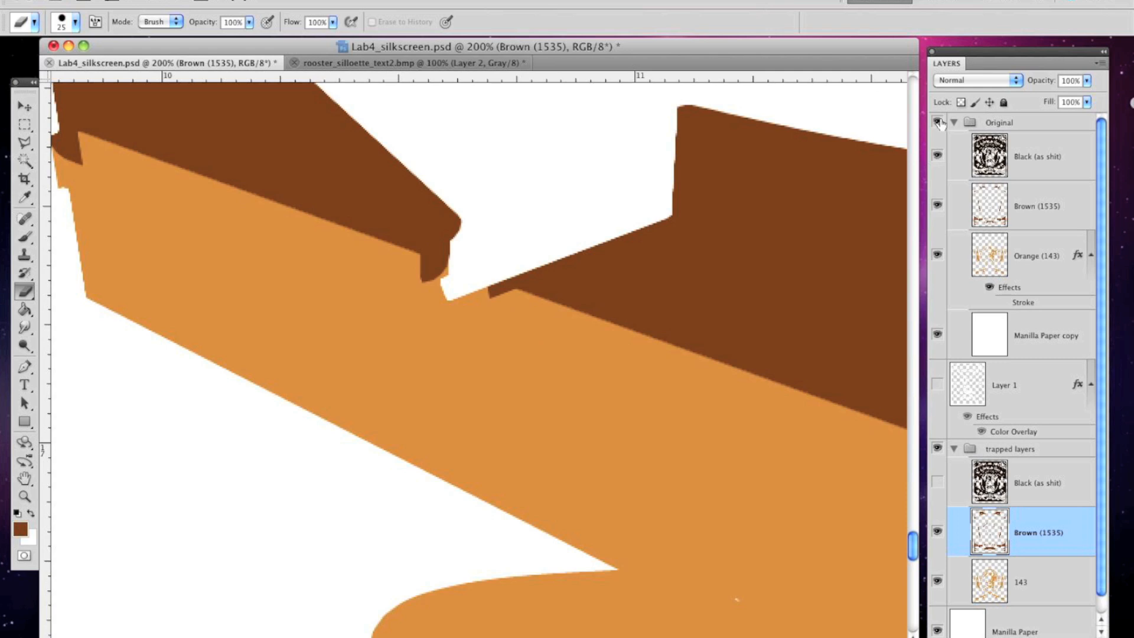
left_click(939, 121)
key("super+minus")
key("super+minus")
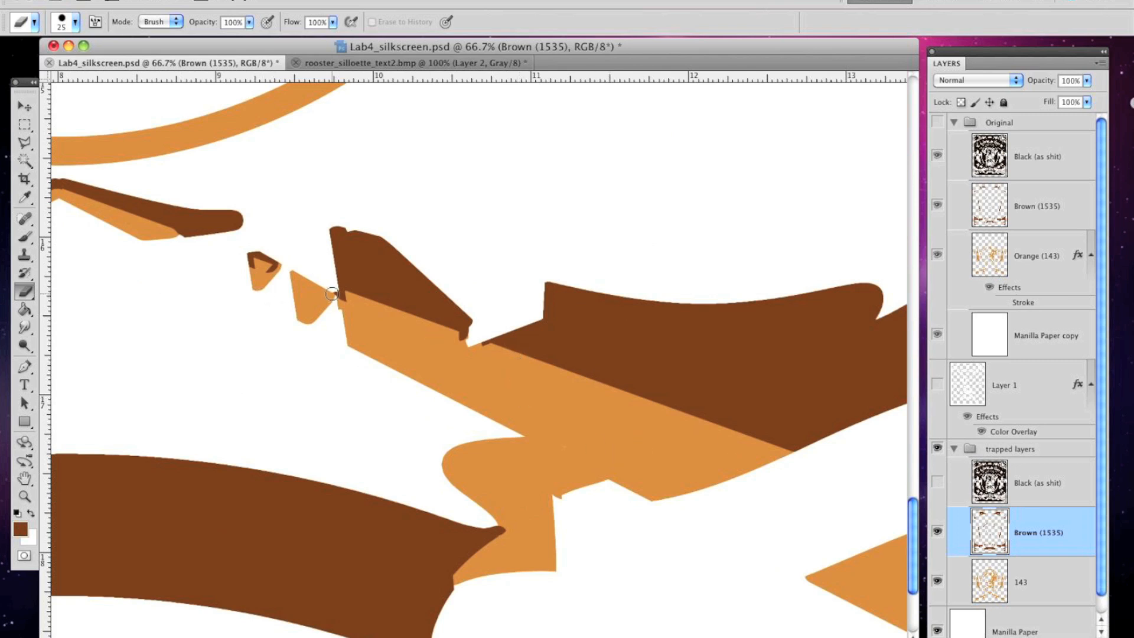
left_click(152, 229, "shift")
Erase the brown spike at the lower tip of the lower-left scroll's orange on Brown (1535)
left_click_drag(395, 489, 697, 413)
left_click_drag(338, 355, 483, 441)
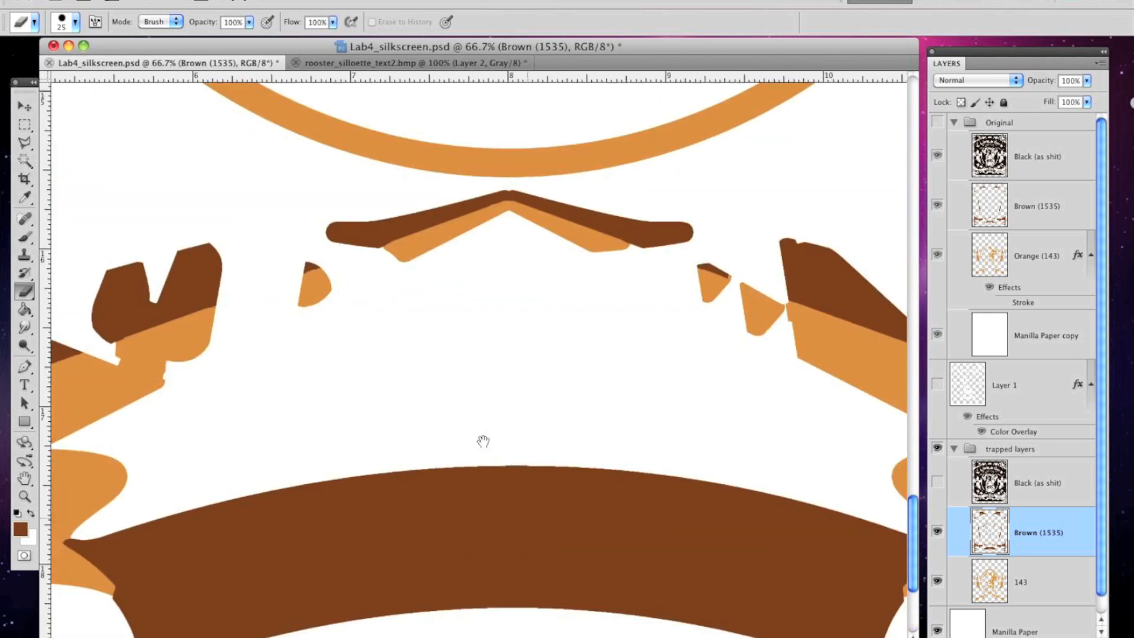
key("super+minus")
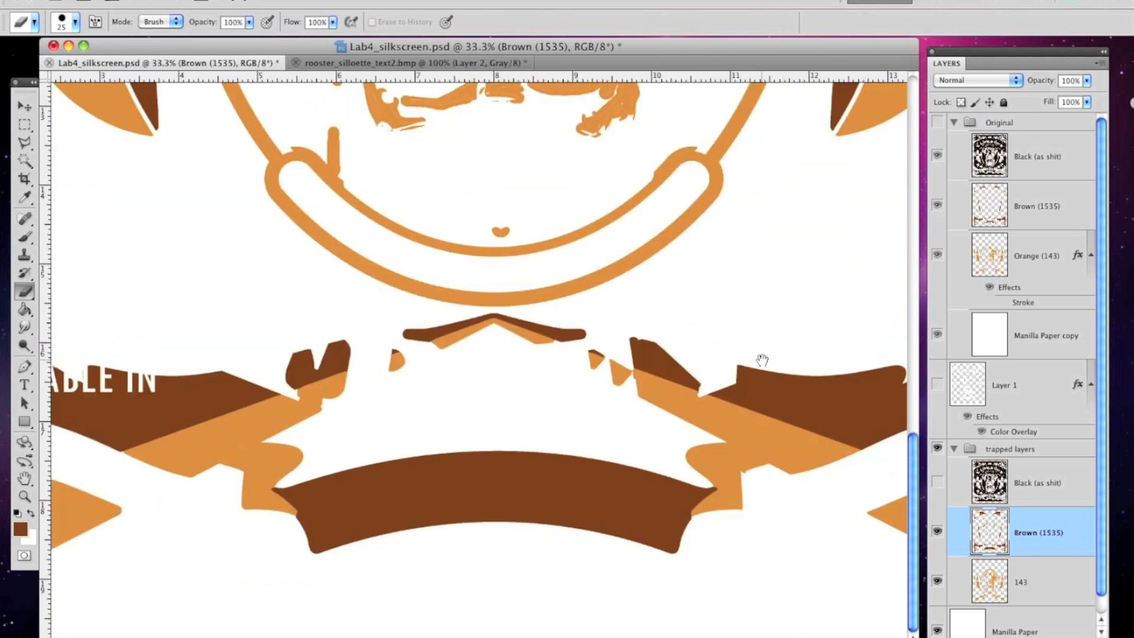
left_click_drag(746, 317, 541, 244)
left_click_drag(384, 304, 790, 304)
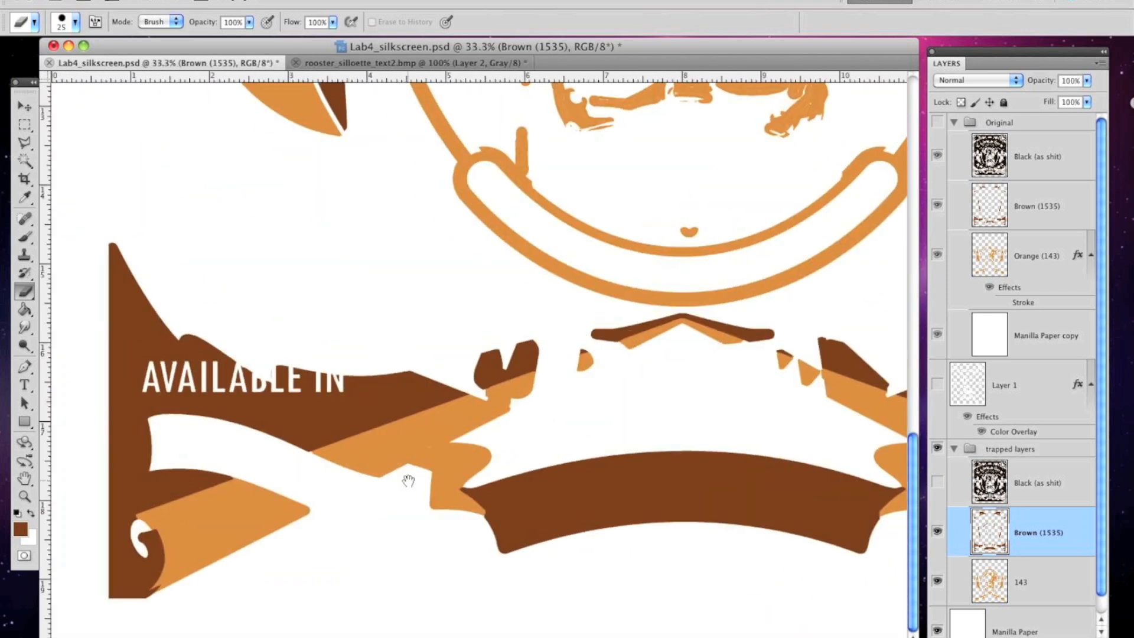
key("super+plus")
left_click_drag(202, 552, 629, 255)
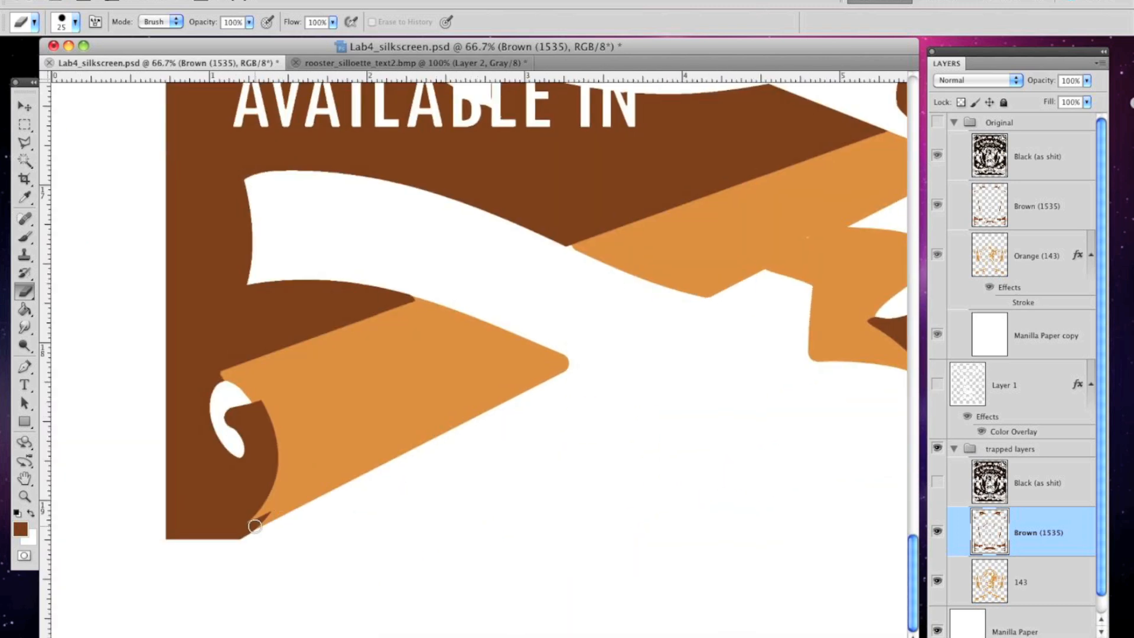
left_click_drag(253, 527, 261, 522)
Compare the lower-left scroll with the Original group and paint over its white curl in brown with the 100 px brush
left_click(938, 123)
left_click(938, 123)
left_click(938, 123)
left_click(938, 122)
left_click(25, 237)
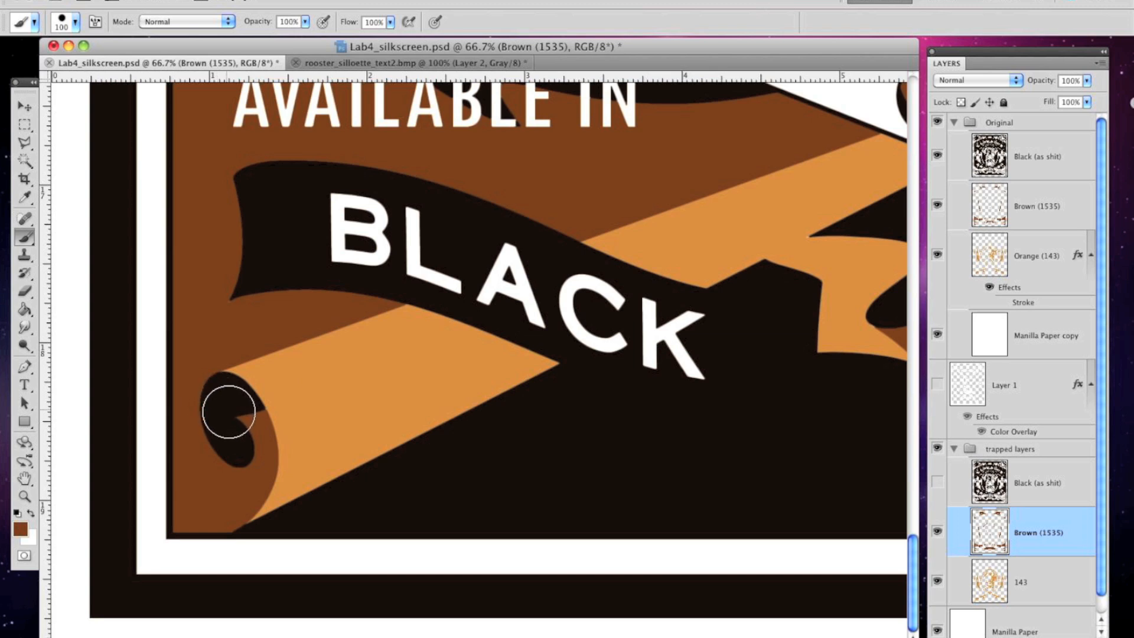
left_click_drag(220, 419, 236, 456)
left_click(937, 123)
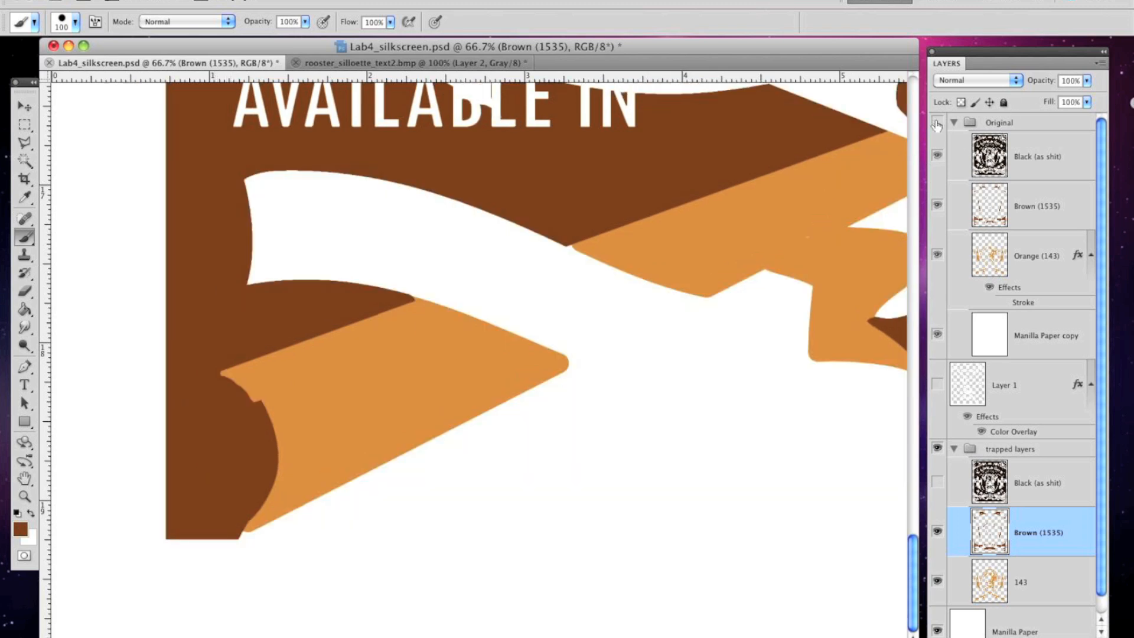
Inspect the trapped orange and brown areas across the poster, from the dog portrait to the lower banners, for remaining gaps
scroll(473, 233, "up", 10)
scroll(473, 233, "right", 3)
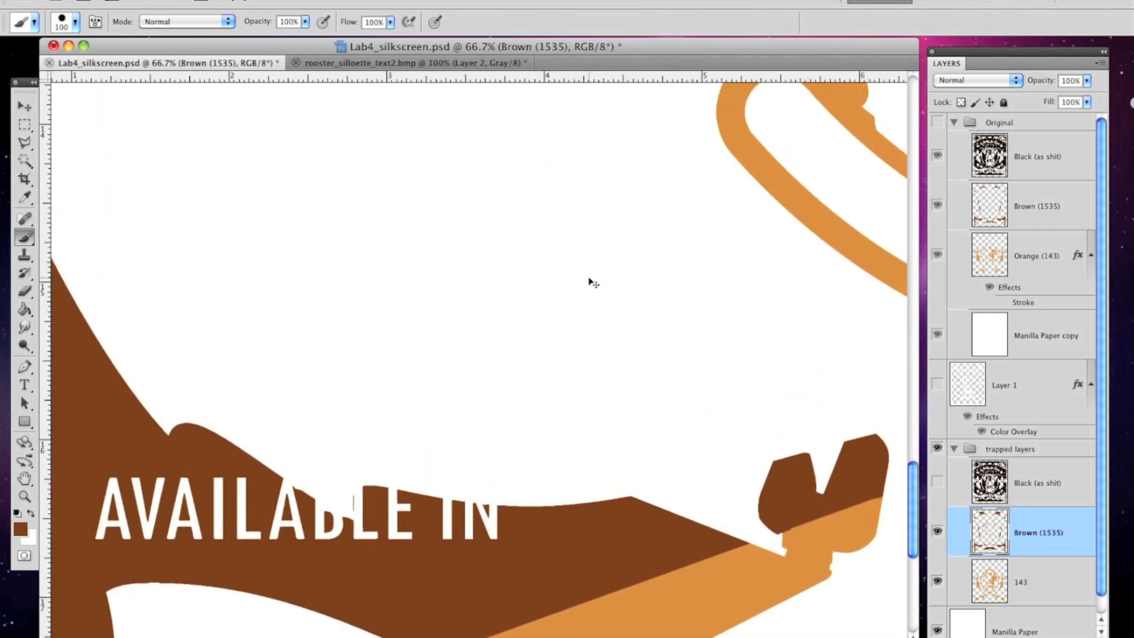
key("super+minus")
key("super+minus")
left_click_drag(694, 176, 551, 406)
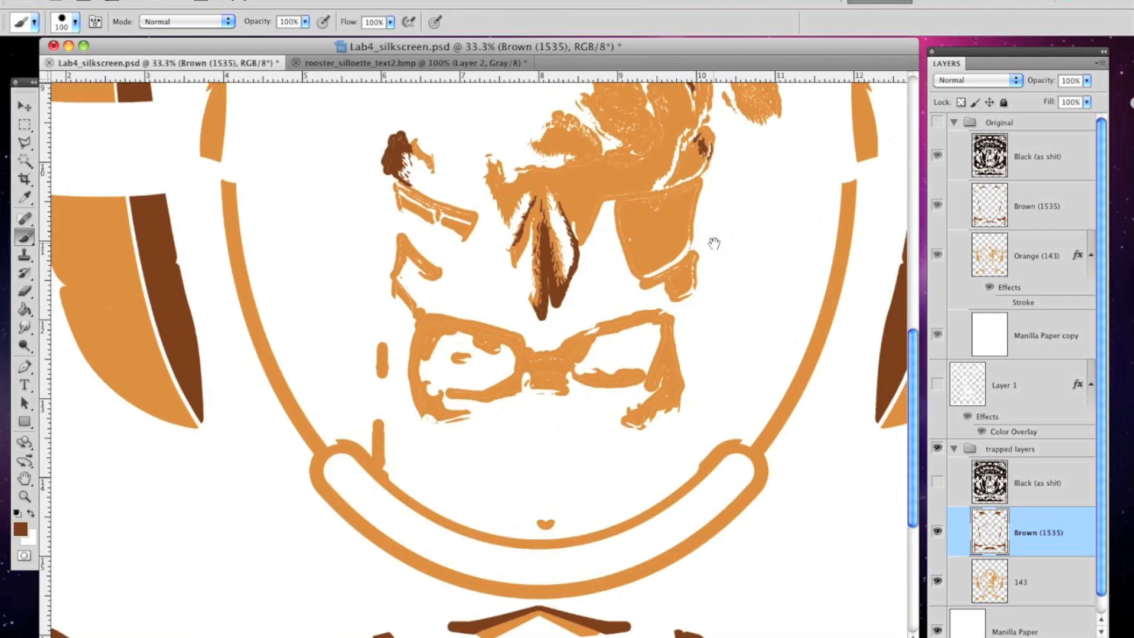
left_click_drag(723, 236, 499, 254)
left_click_drag(513, 195, 477, 432)
left_click_drag(419, 248, 665, 440)
left_click_drag(389, 444, 554, 292)
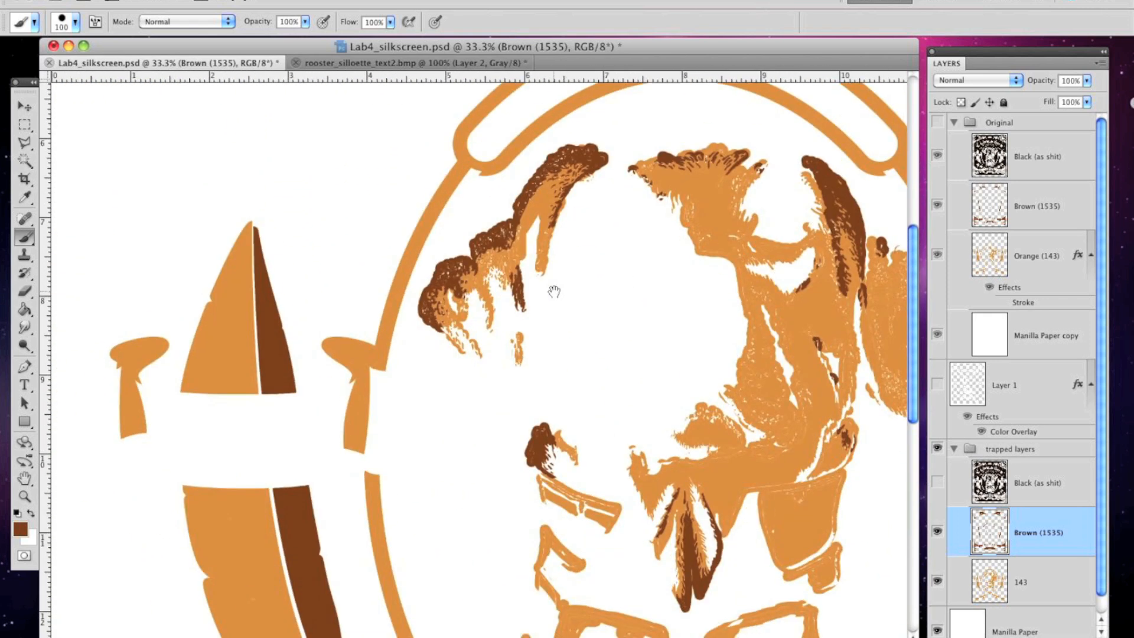
scroll(395, 413, "down", 10)
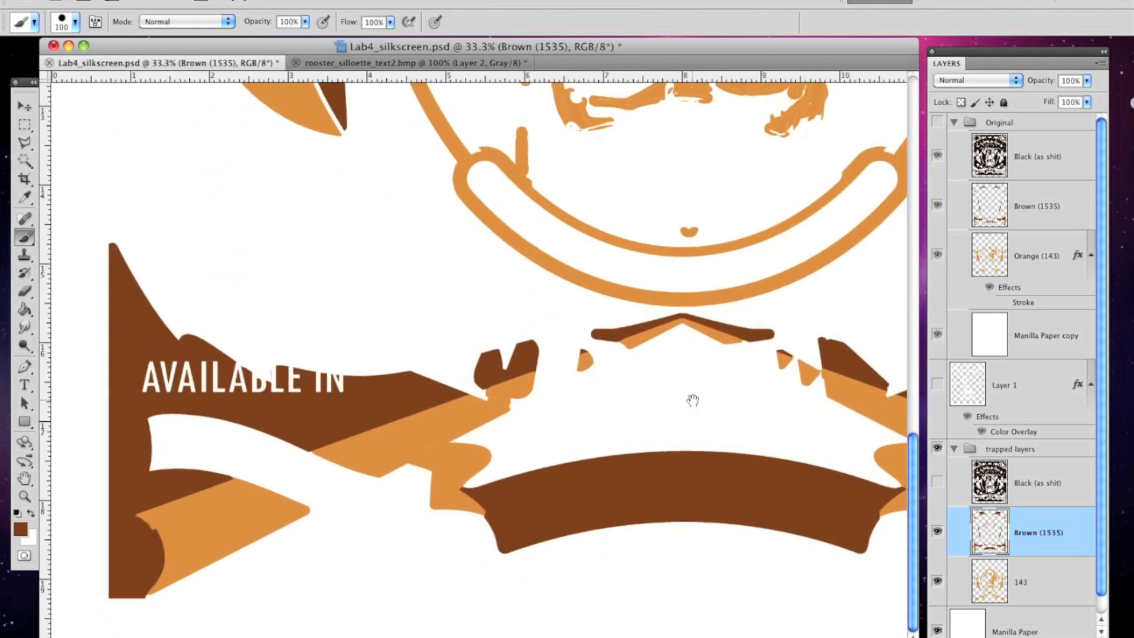
scroll(693, 400, "right", 10)
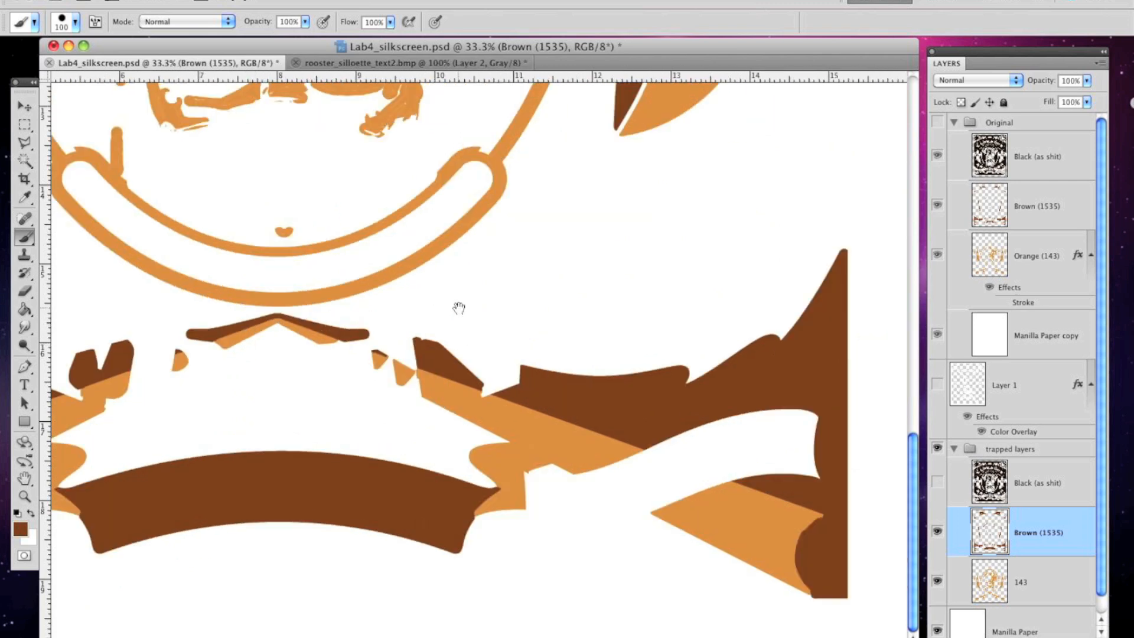
key("super+minus")
left_click_drag(685, 396, 677, 177)
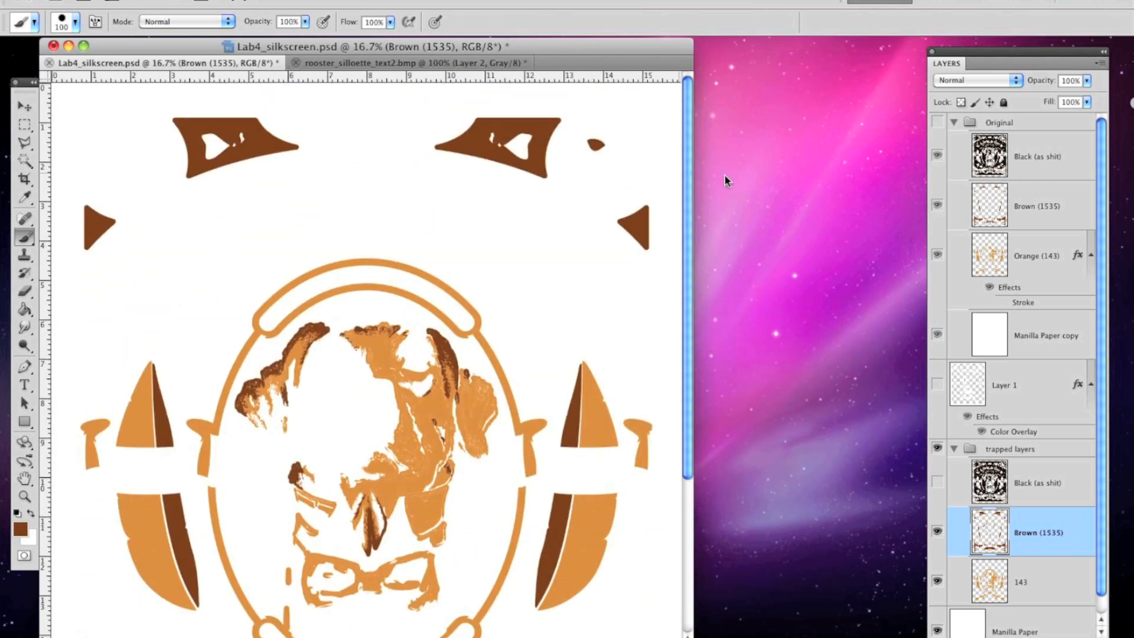
Compare the poster's top with the Original group and paint the white gaps inside both upper brown corner shapes solid brown
left_click(937, 122)
left_click(937, 123)
left_click(937, 122)
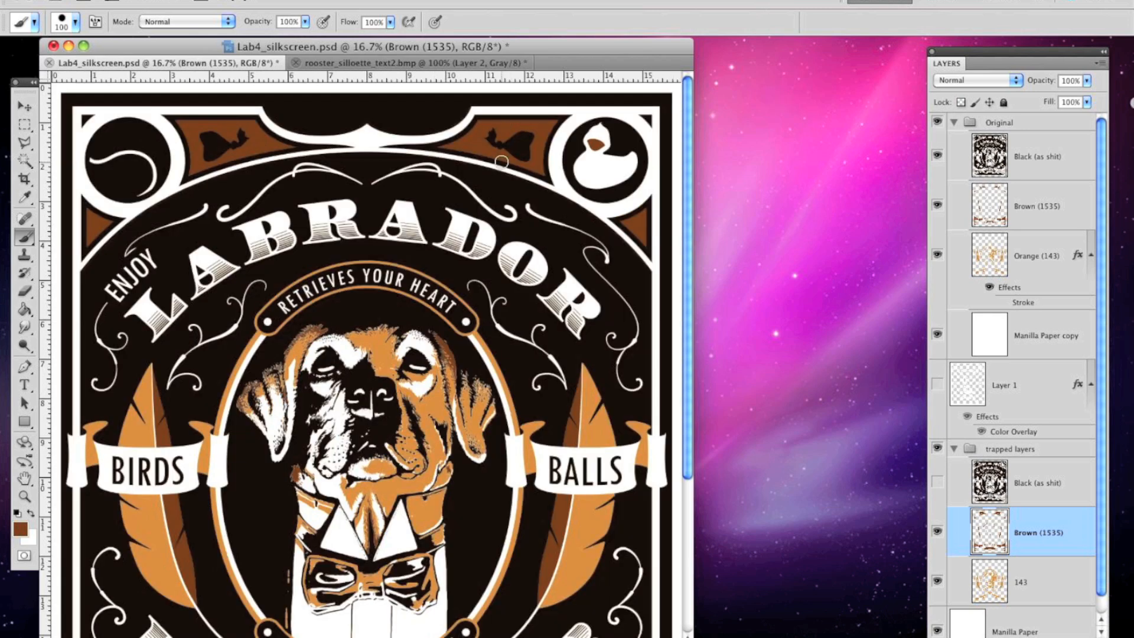
left_click(937, 122)
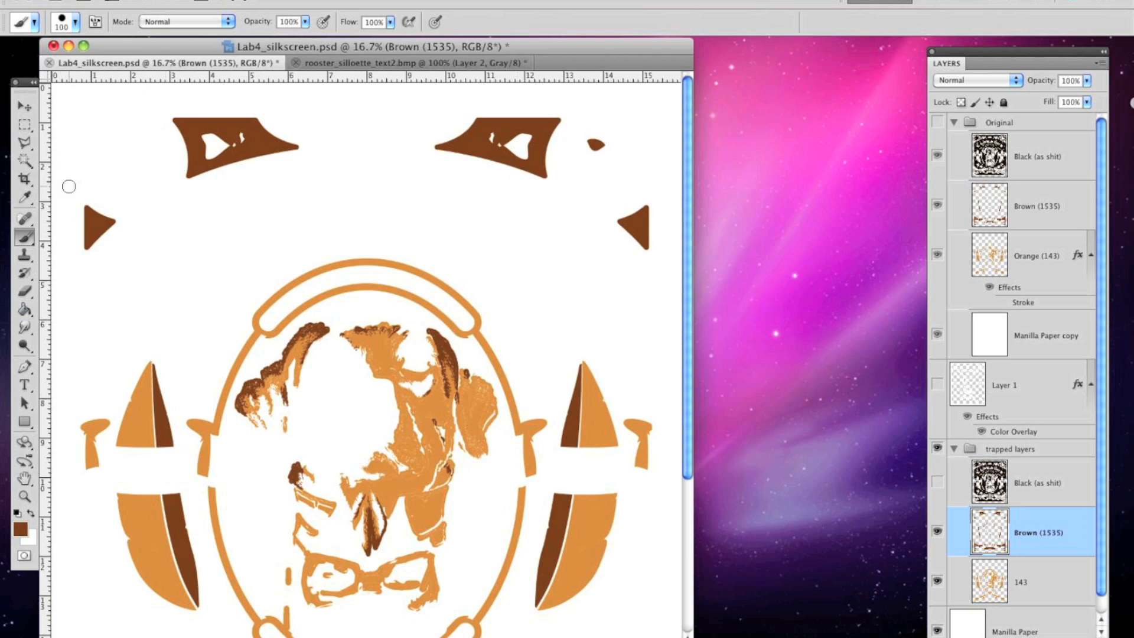
mouse_move(235, 137)
left_mouse_down()
mouse_move(218, 152)
mouse_move(204, 145)
mouse_move(216, 140)
left_mouse_up()
mouse_move(524, 132)
left_mouse_down()
mouse_move(488, 130)
mouse_move(524, 144)
mouse_move(512, 142)
left_mouse_up()
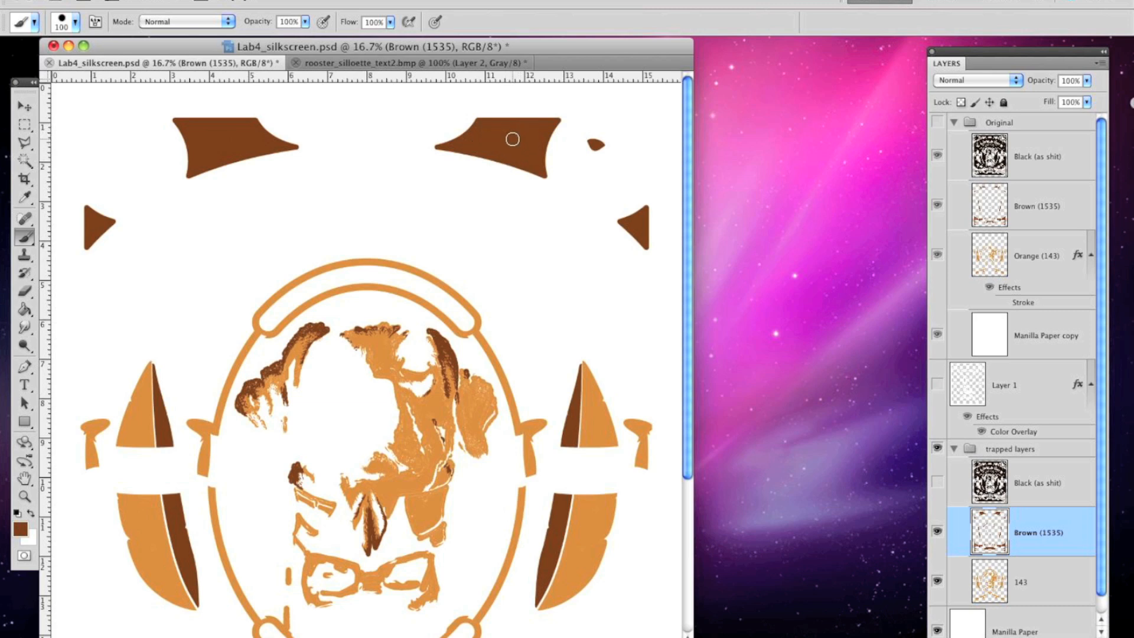
Compare the filled upper corner shapes with the Original group and examine the original artwork around the lower banners
left_click(937, 122)
left_click(938, 122)
left_click(938, 123)
left_click(938, 122)
left_click(938, 122)
left_click(938, 123)
left_click(938, 122)
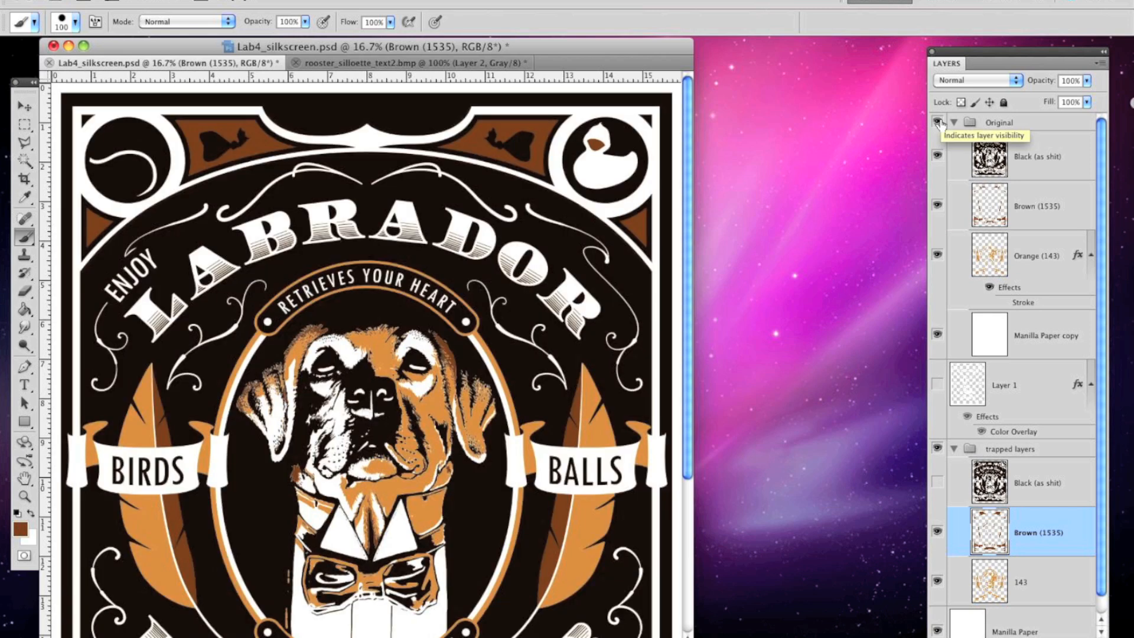
left_click_drag(687, 106, 694, 226)
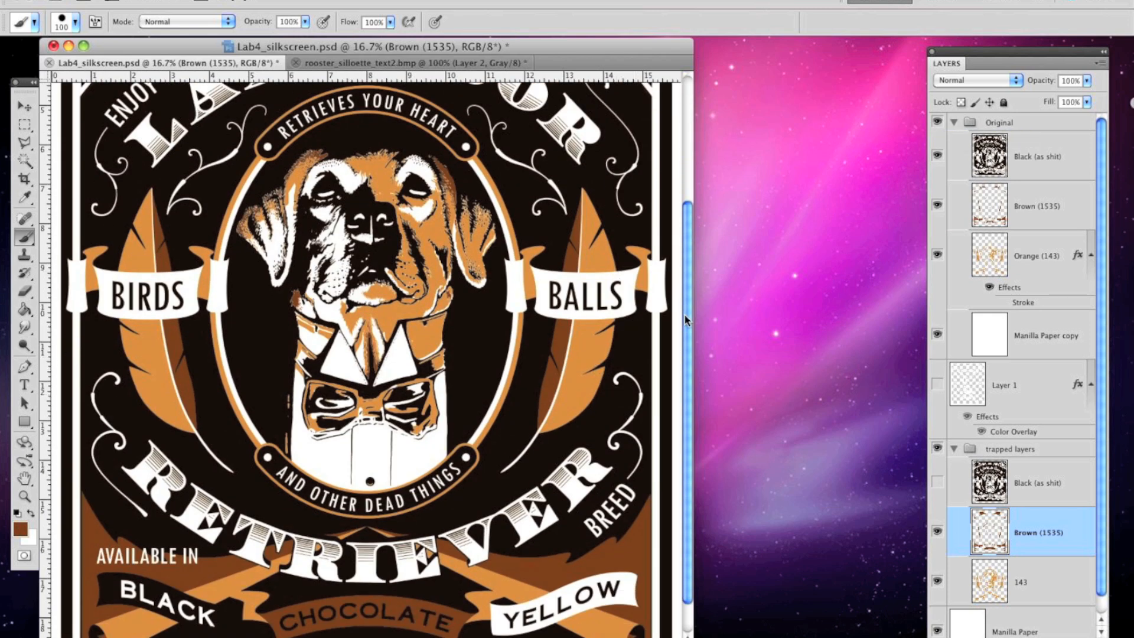
key("super+plus")
key("super+plus")
left_click_drag(826, 305, 767, 349)
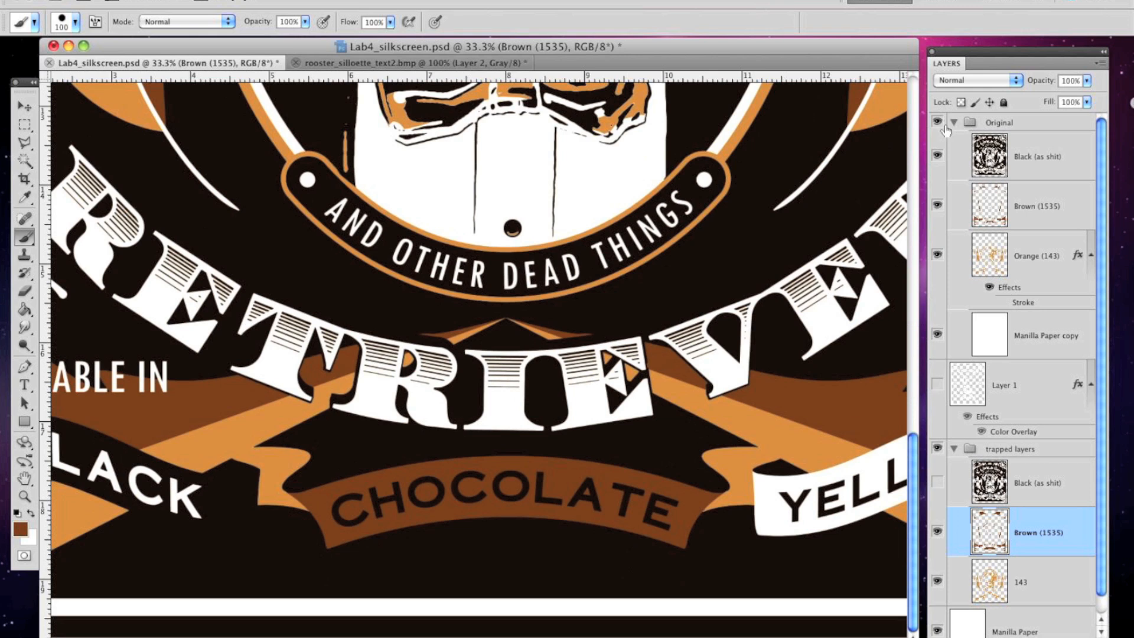
Hide and collapse the Original group, show the trapped Black (as shit) layer, and review its overlap with the colours across the poster
left_click(938, 123)
left_click(955, 122)
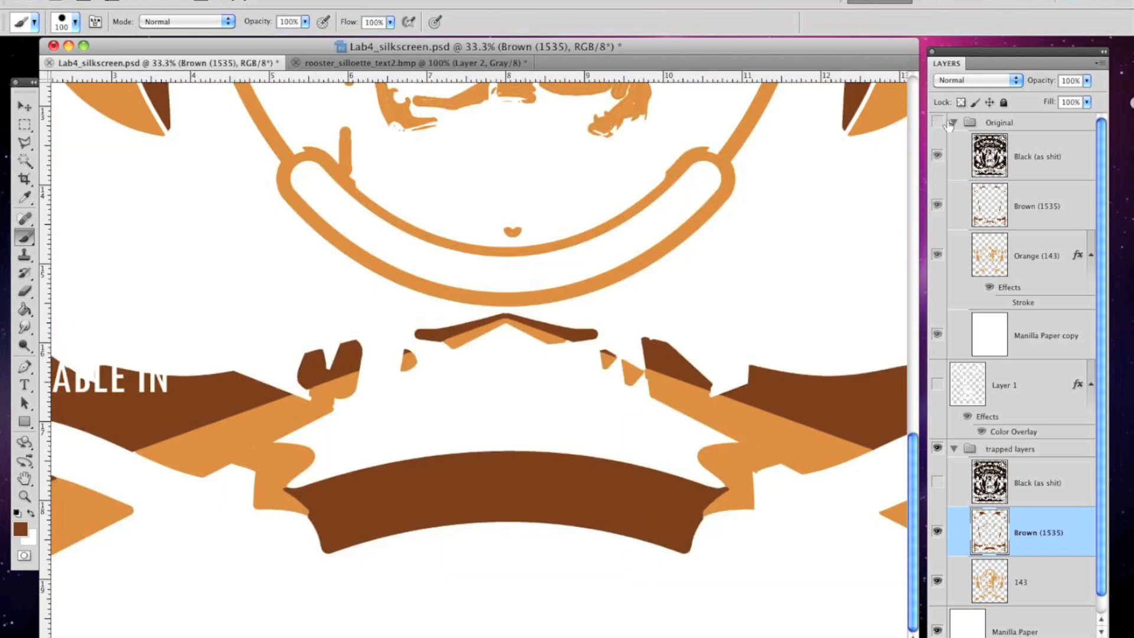
left_click(937, 253)
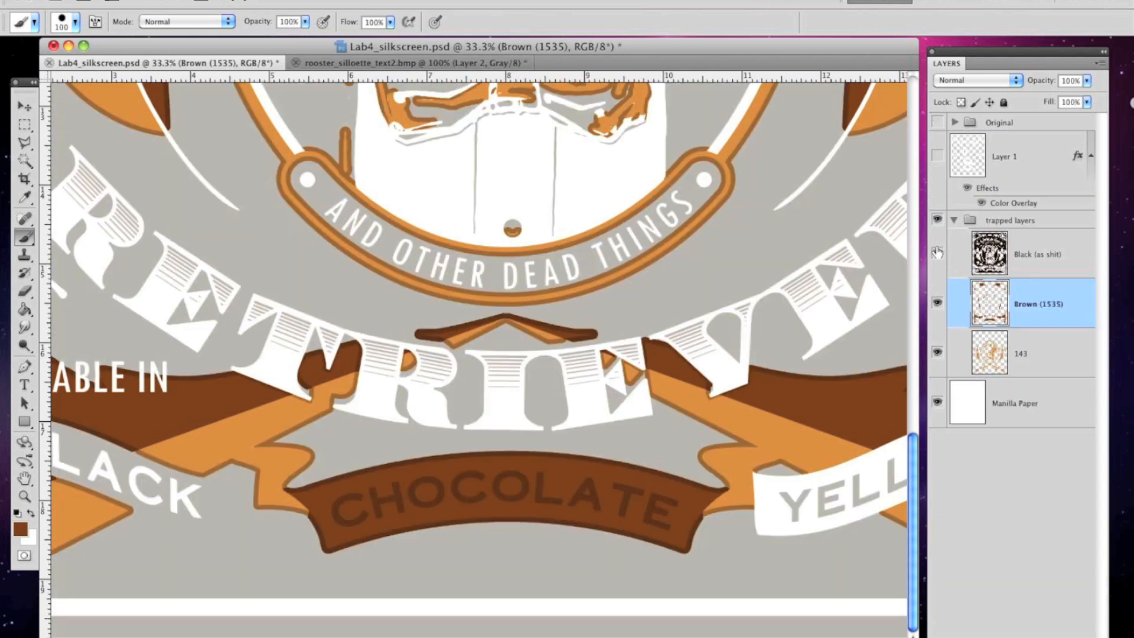
key("super+minus")
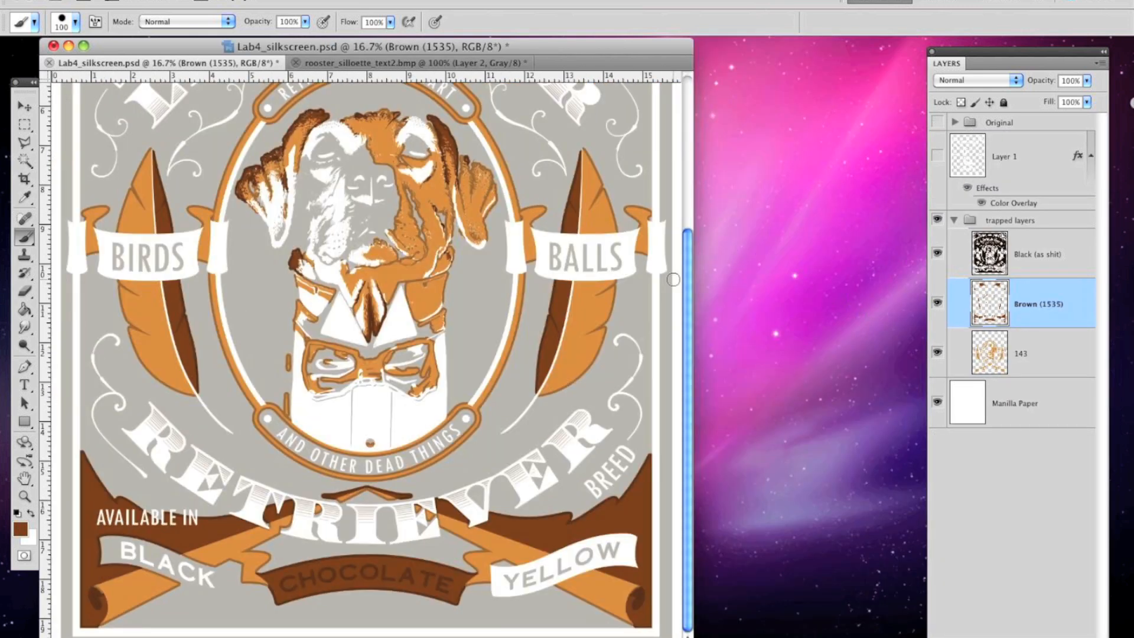
scroll(686, 283, "up", 8)
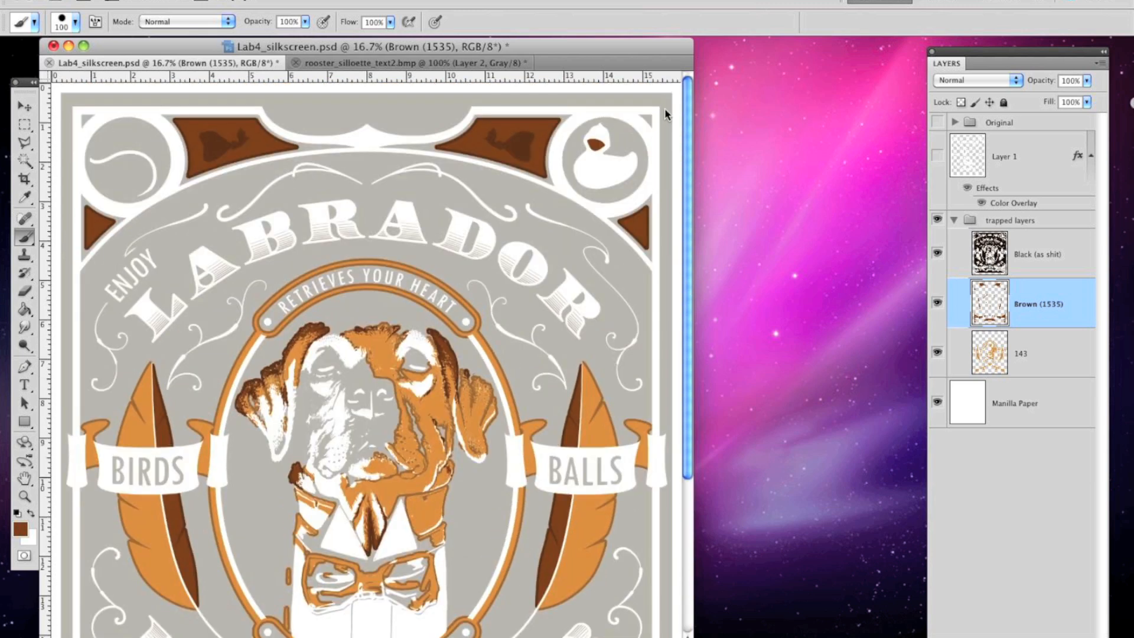
scroll(665, 145, "down", 3)
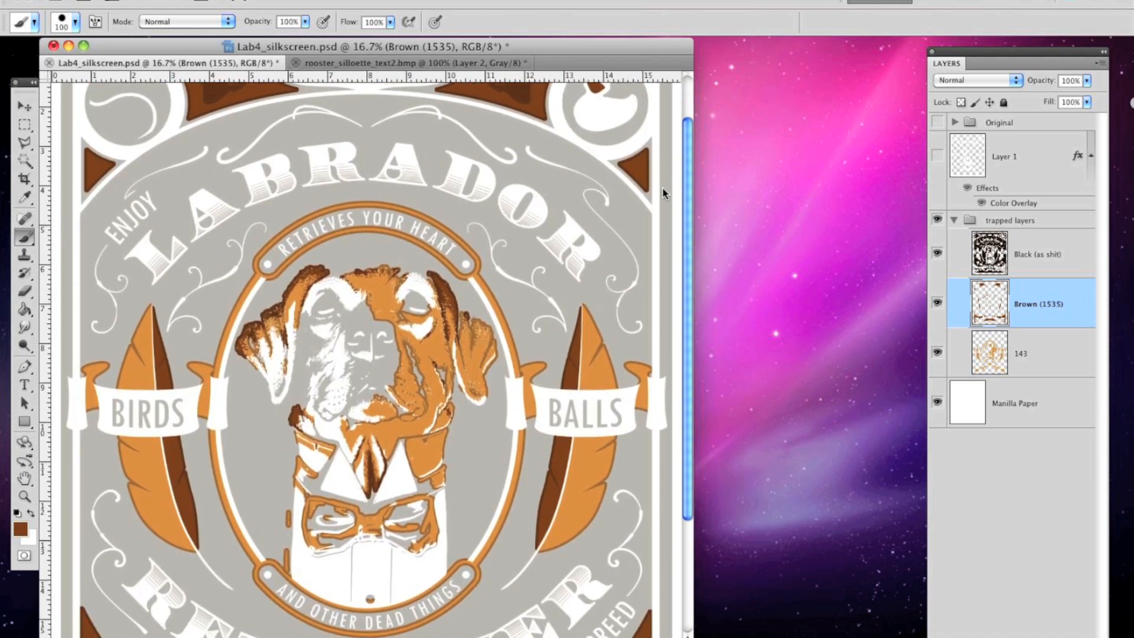
scroll(662, 204, "down", 5)
scroll(640, 340, "down", 1)
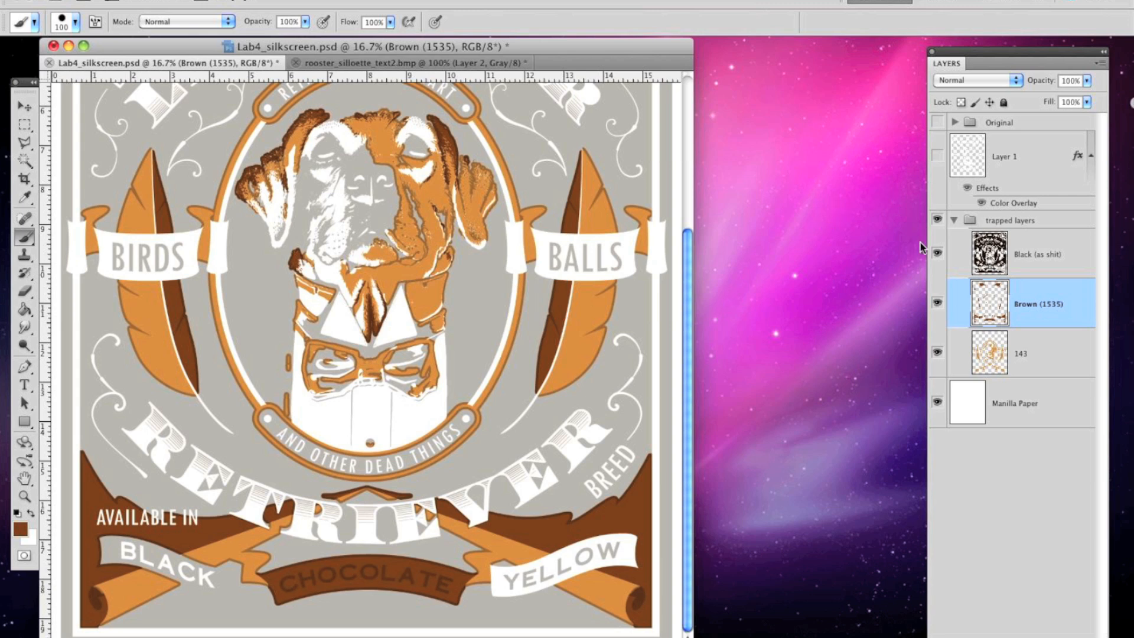
Compare the poster with and without the semi-transparent Black (as shit) layer to review how it overlaps the orange and brown
left_click(938, 254)
left_click(937, 254)
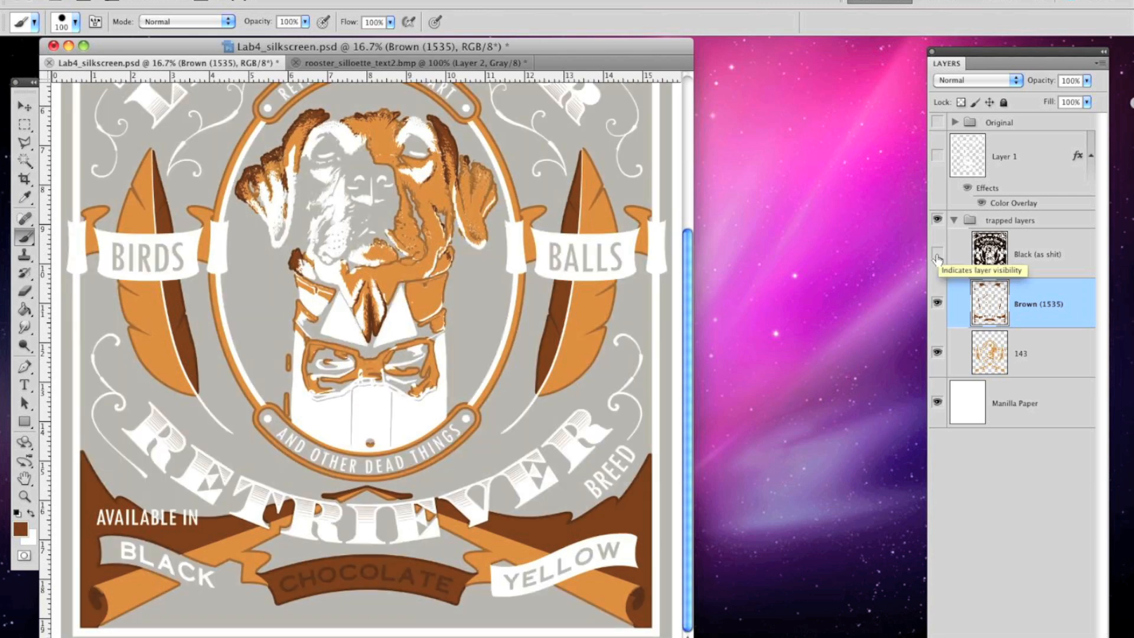
left_click(938, 256)
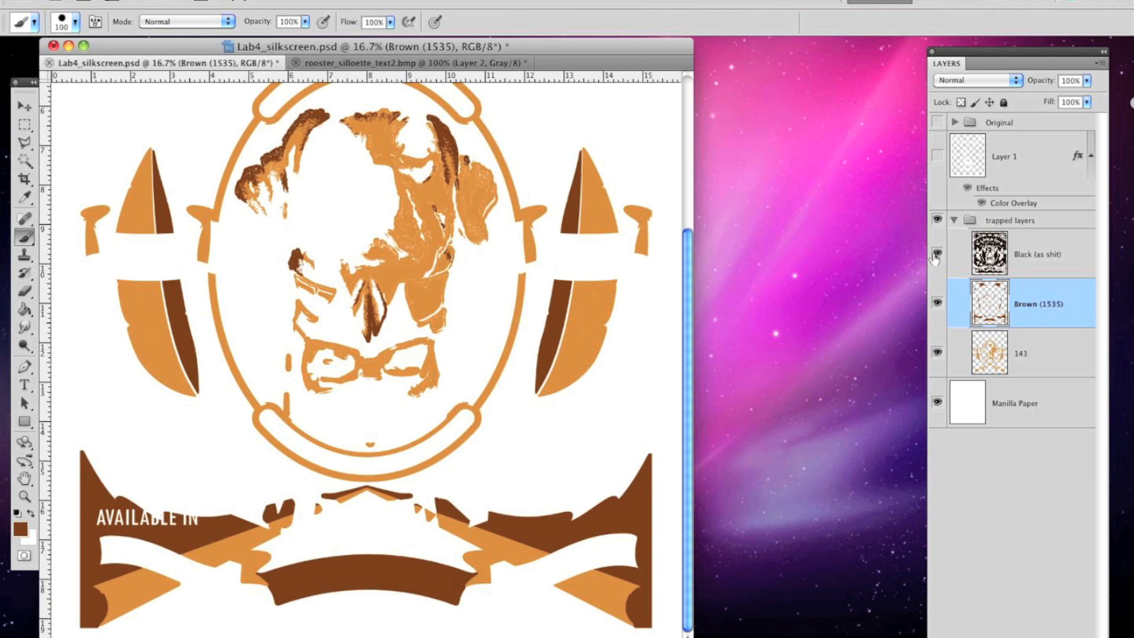
left_click(938, 255)
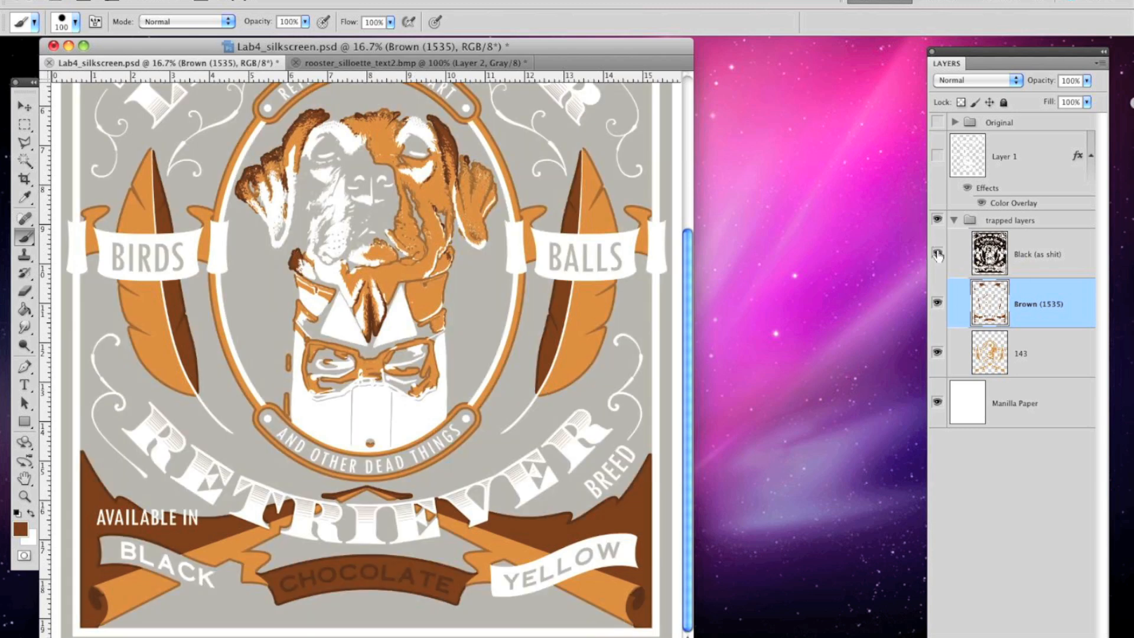
left_click(938, 255)
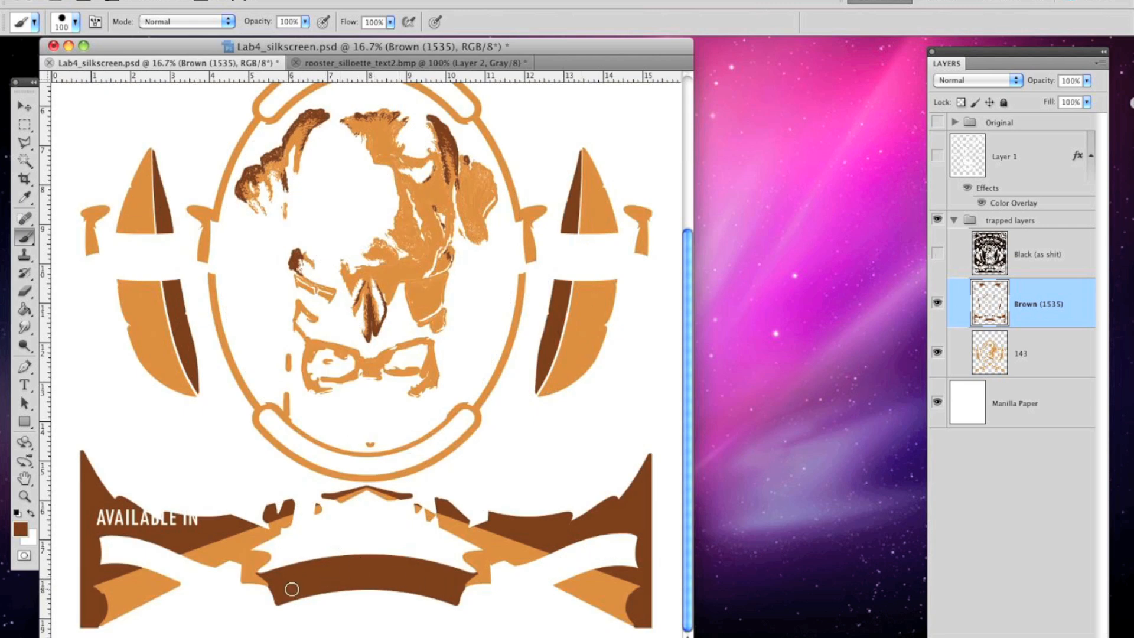
left_click(938, 255)
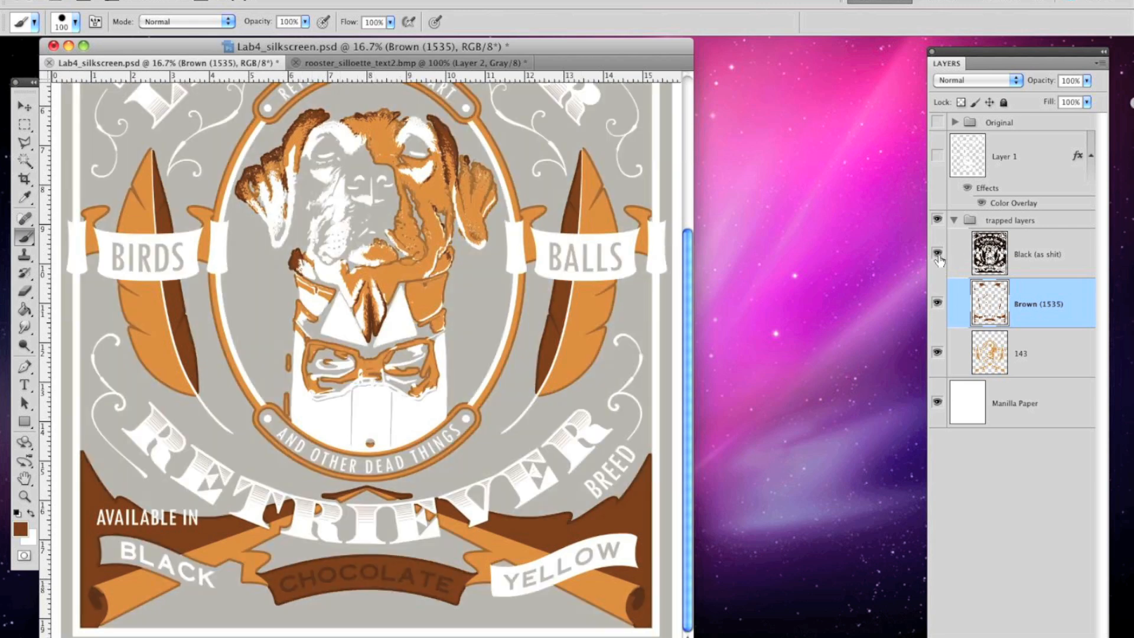
Set the Black (as shit) layer's opacity to 100%
left_click(1036, 256)
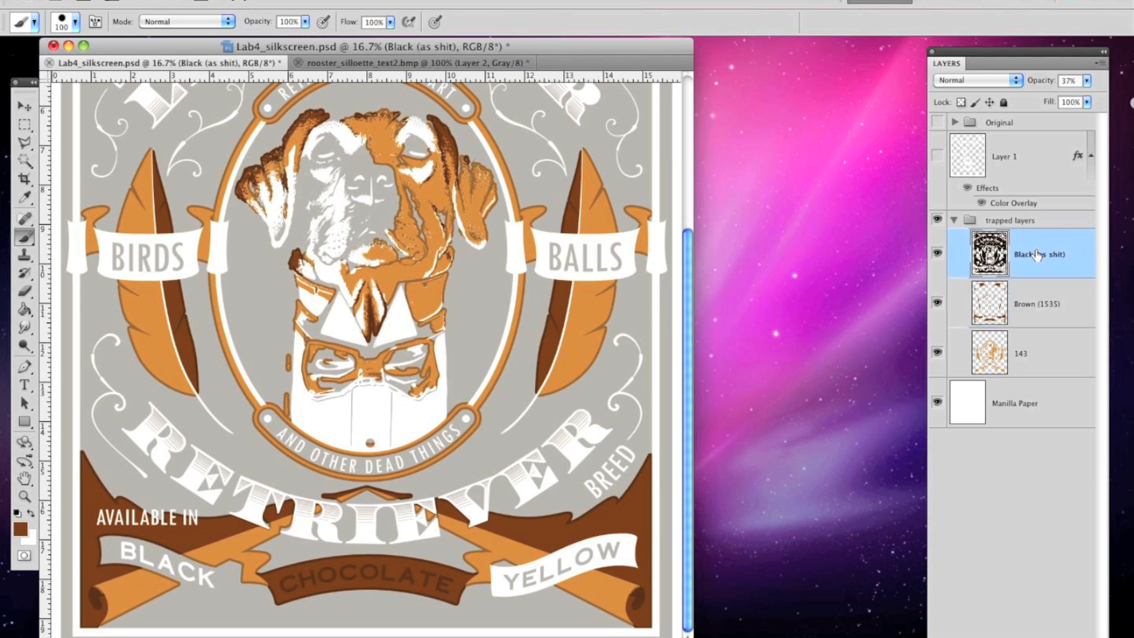
left_click(1086, 81)
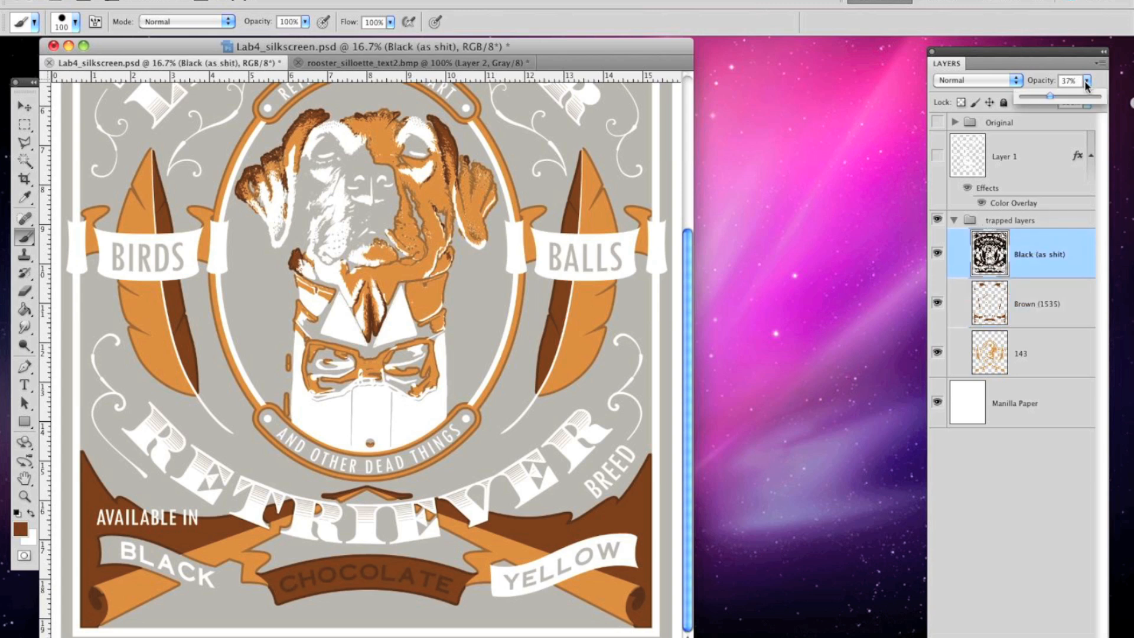
left_click_drag(1055, 95, 1099, 96)
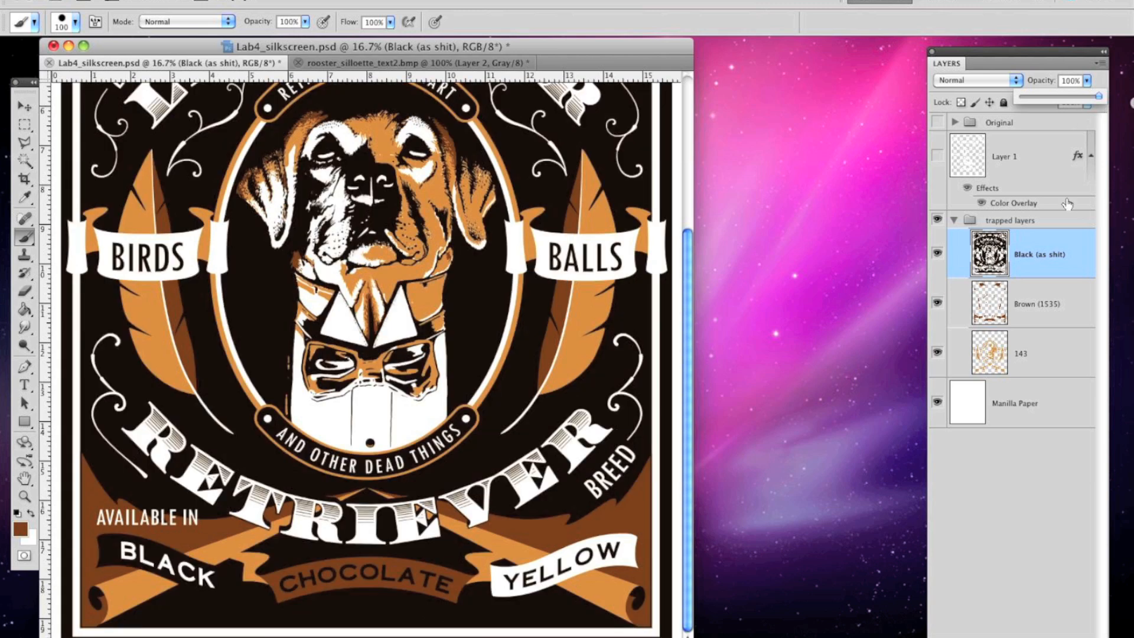
key("super+minus")
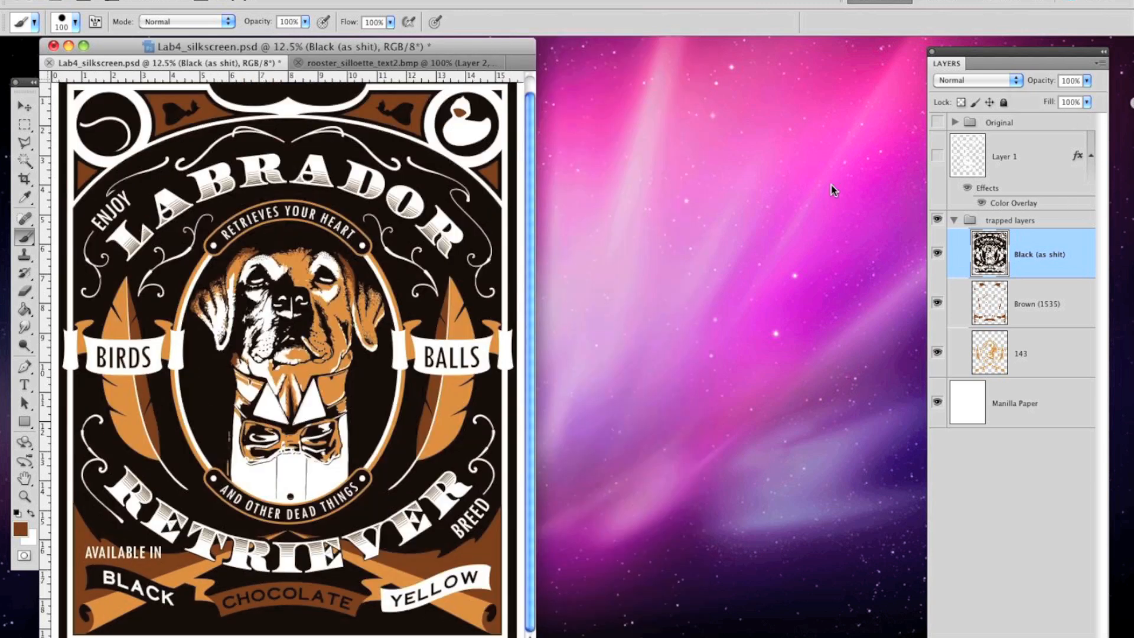
Repeatedly toggle the Original group's visibility to compare the original artwork with the trapped layers, leaving the group hidden
left_click(938, 124)
left_click(938, 124)
left_click(938, 124)
left_click(938, 124)
left_click(938, 125)
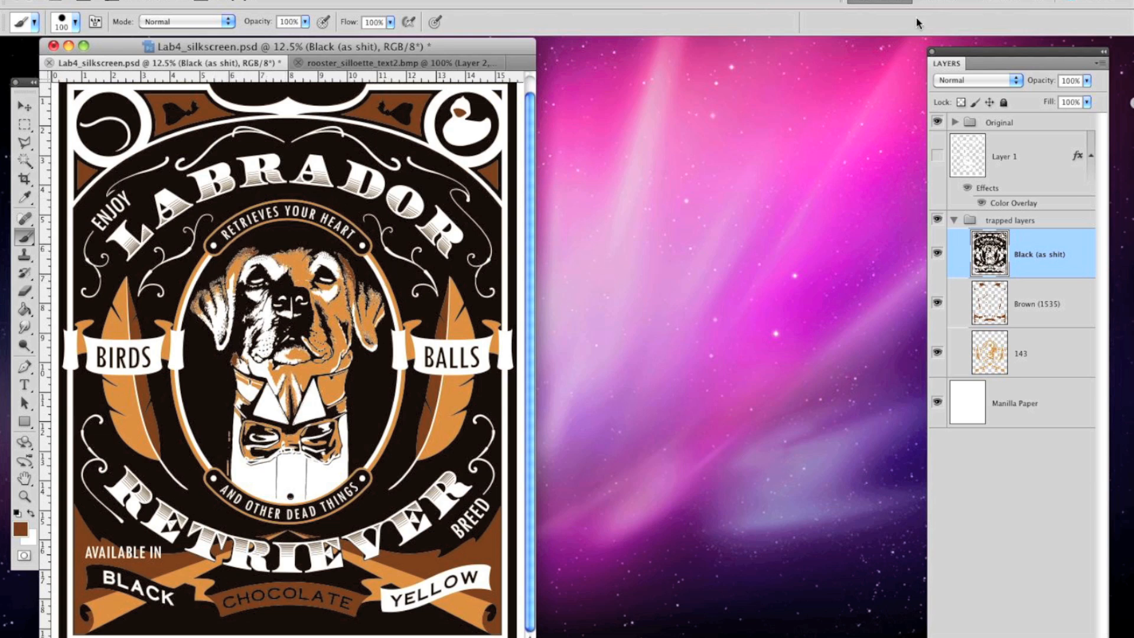
left_click(938, 122)
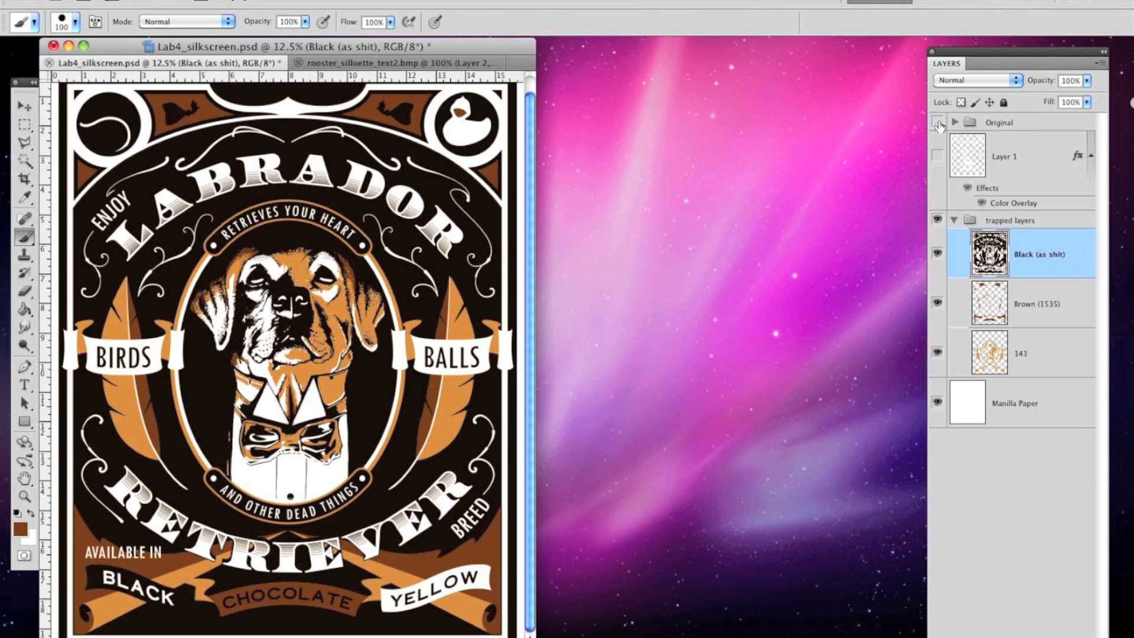
left_click(938, 124)
left_click(938, 123)
left_click(939, 124)
left_click(938, 123)
left_click(939, 123)
left_click(938, 123)
left_click(938, 123)
left_click(938, 124)
left_click(938, 123)
left_click(938, 124)
left_click(939, 123)
left_click(939, 123)
left_click(938, 123)
left_click(939, 124)
left_click(938, 123)
left_click(938, 123)
left_click(938, 123)
left_click(939, 124)
left_click(939, 123)
left_click(938, 124)
left_click(939, 123)
left_click(938, 124)
left_click(938, 124)
left_click(938, 123)
left_click(938, 124)
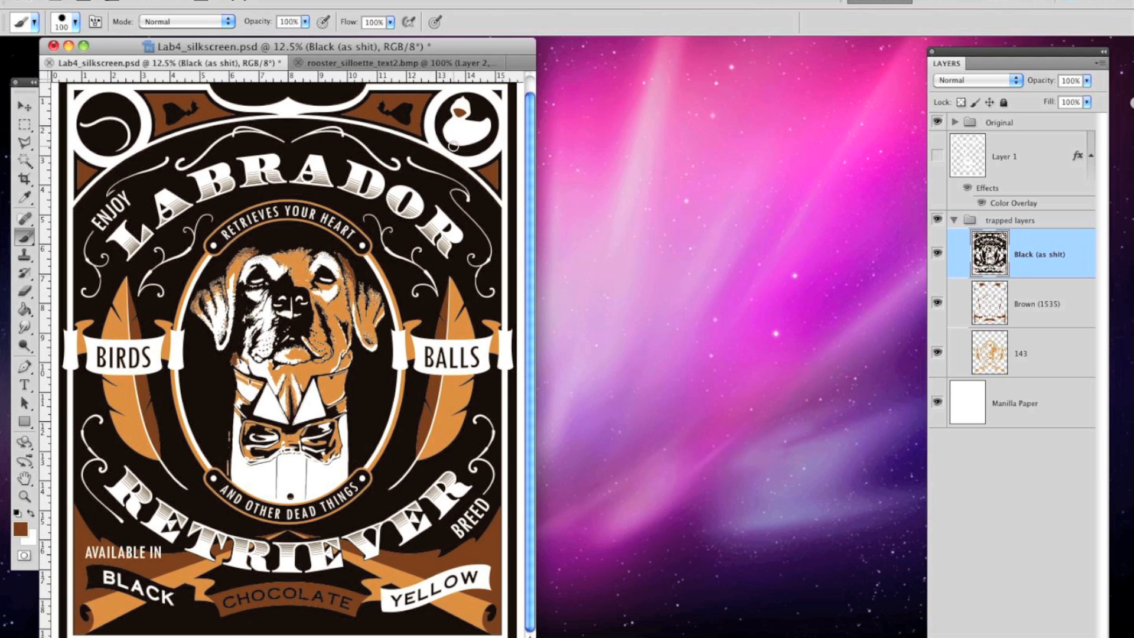
left_click(938, 123)
left_click(938, 123)
left_click(938, 122)
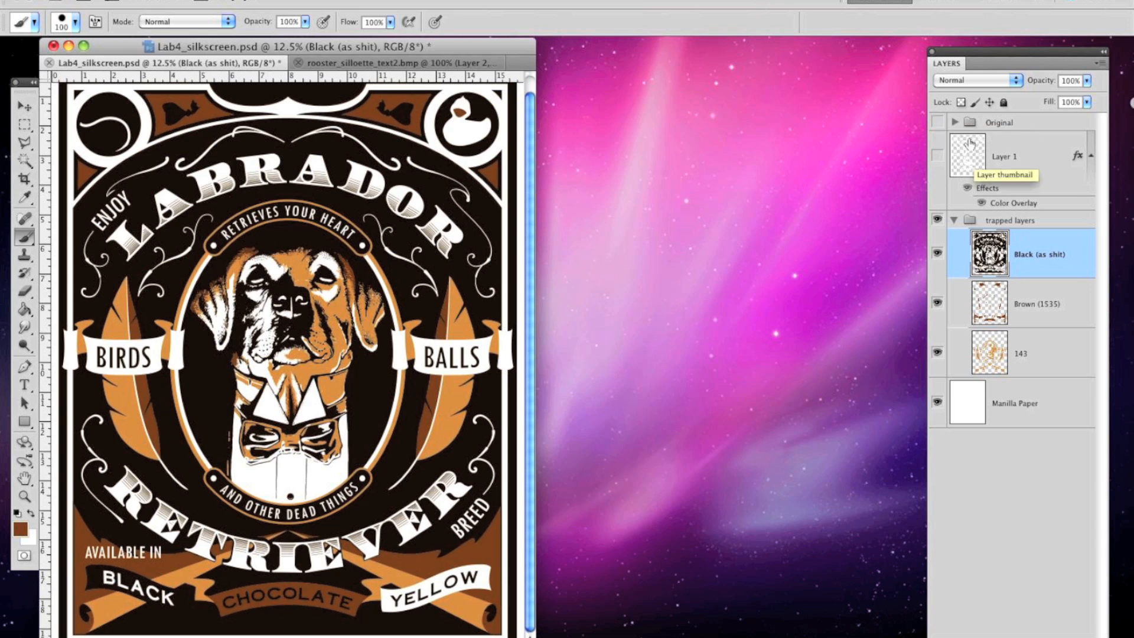
Nudge the Brown (1535) layer sideways in both directions with the Move tool to test misregistration across the poster's upper half
key("super+plus")
key("super+plus")
left_click_drag(587, 541, 729, 260)
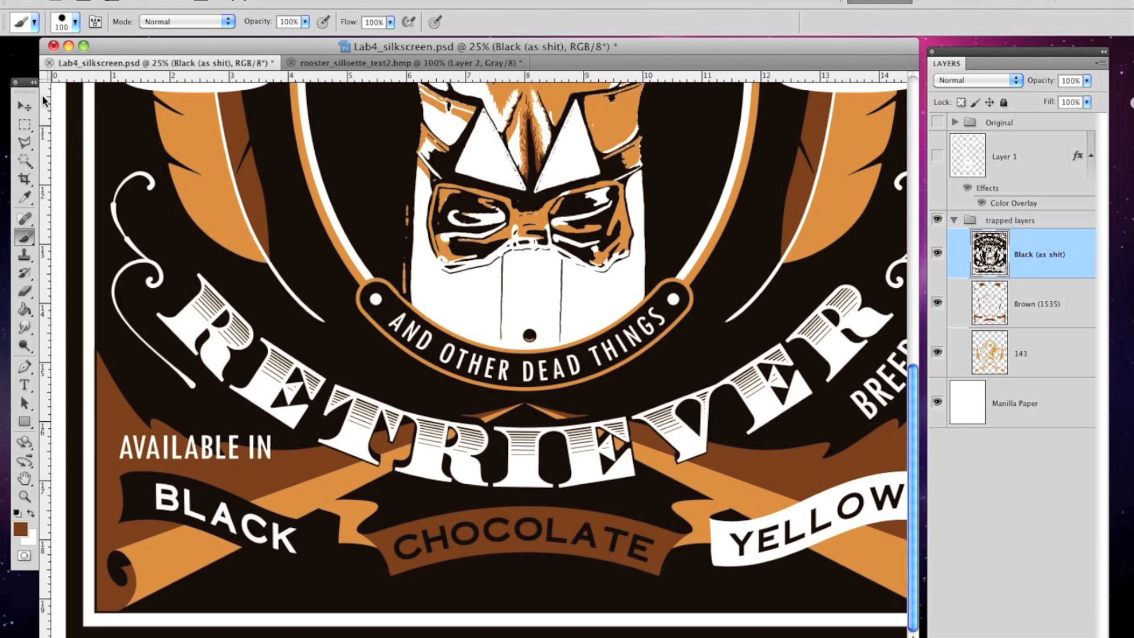
left_click(24, 106)
left_click(1064, 350)
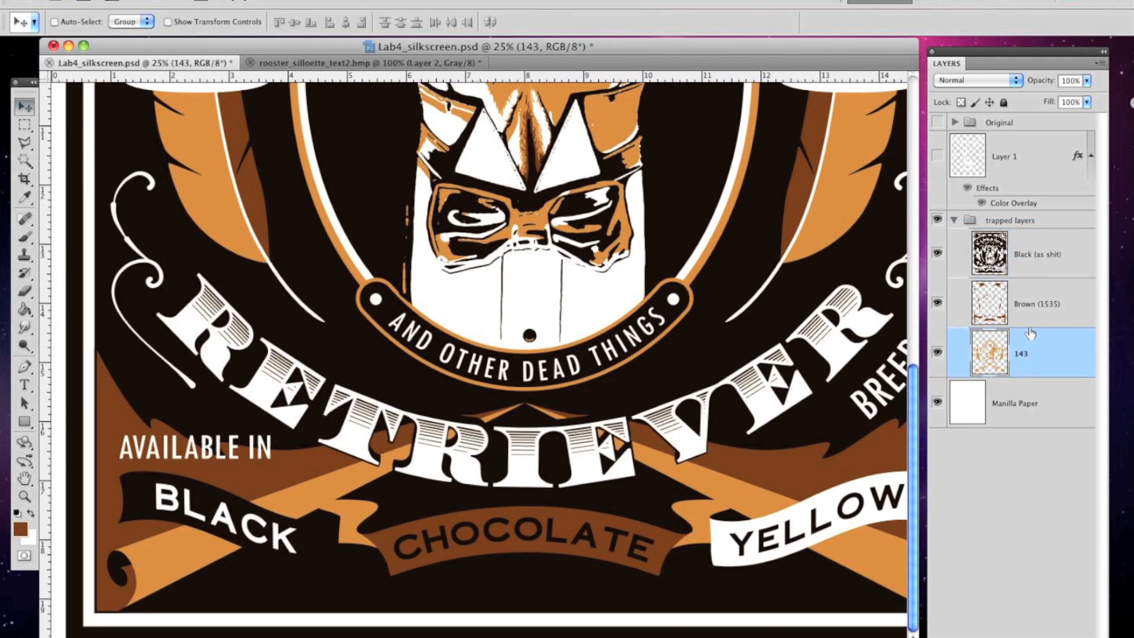
scroll(704, 237, "up", 10)
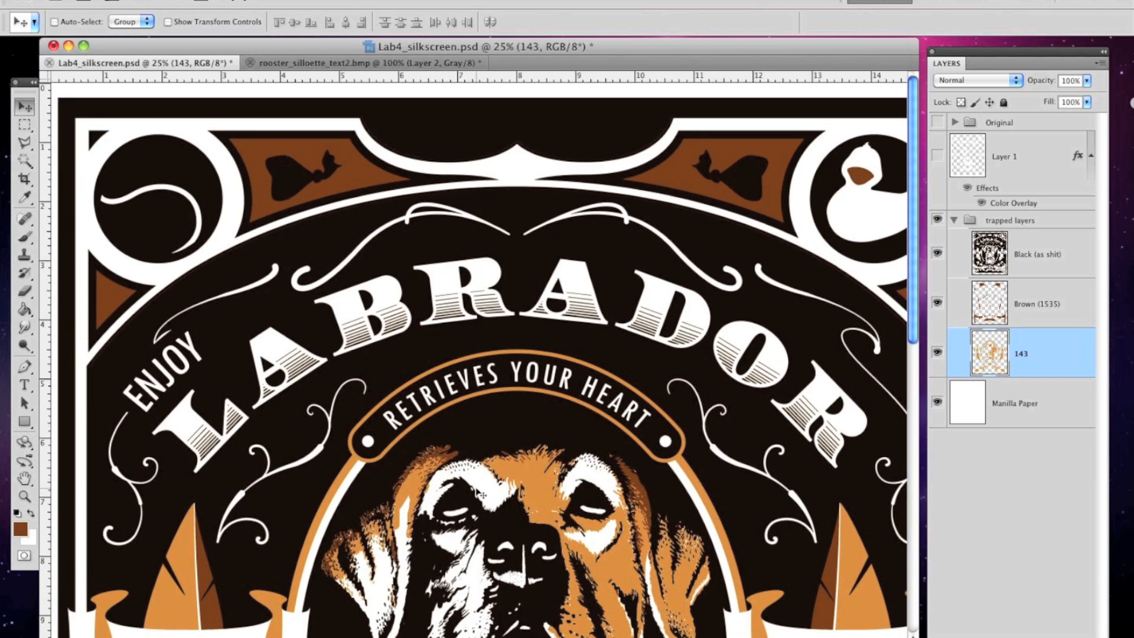
left_click(1045, 300)
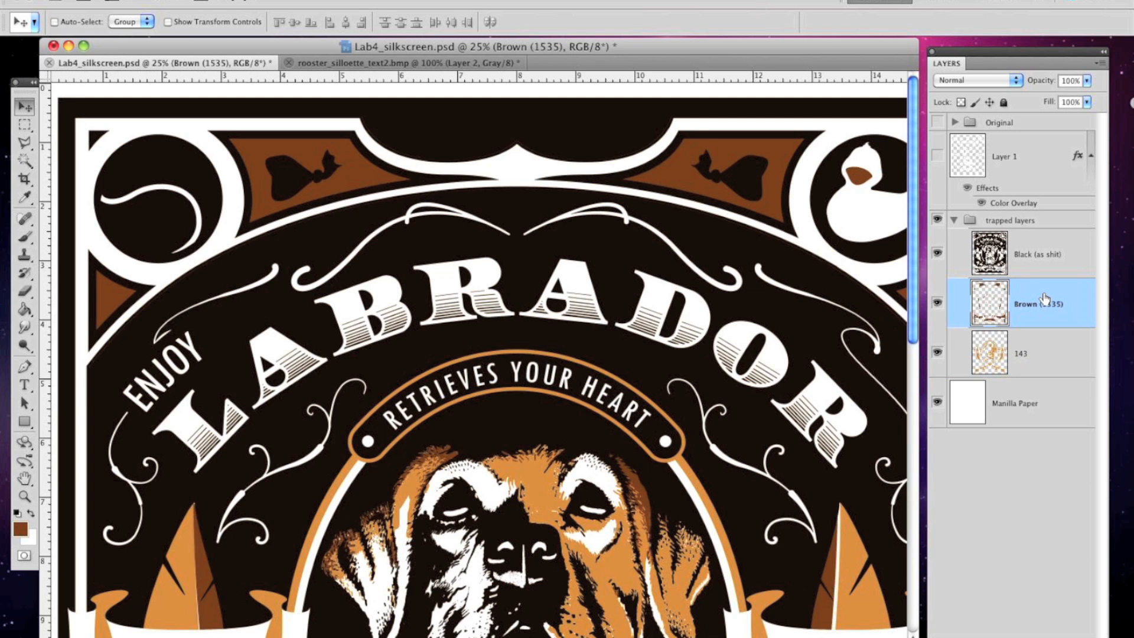
key("shift+Right")
key("shift+Right")
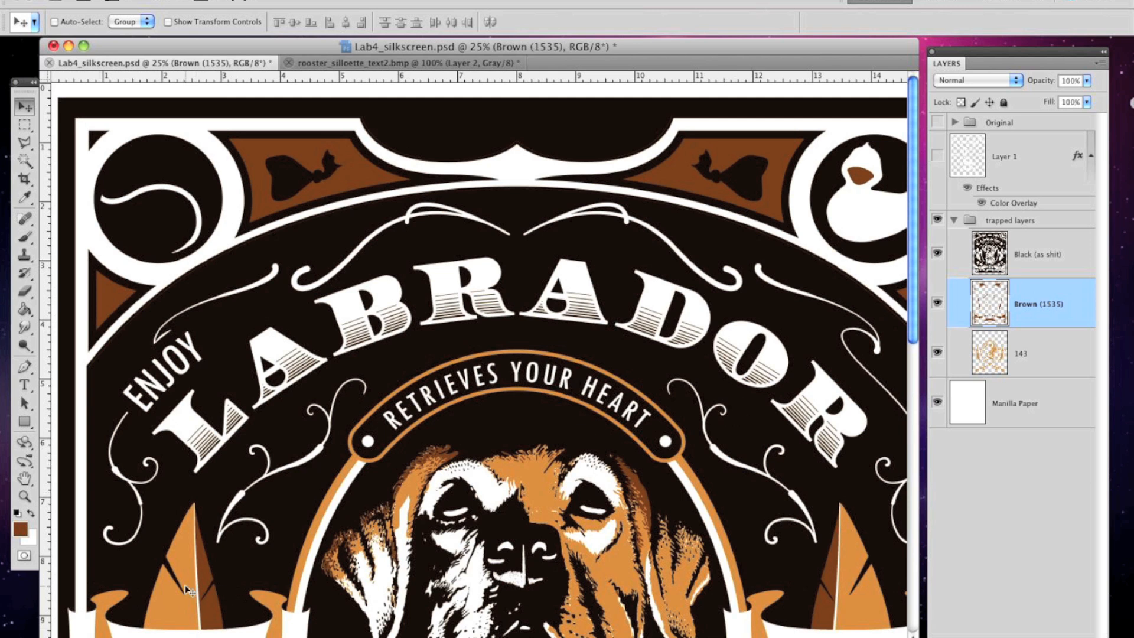
key("shift+Right")
key("shift+Left")
key("shift+Left")
key("shift+Right")
key("shift+Left")
key("shift+Left")
key("shift+Right")
key("shift+Left")
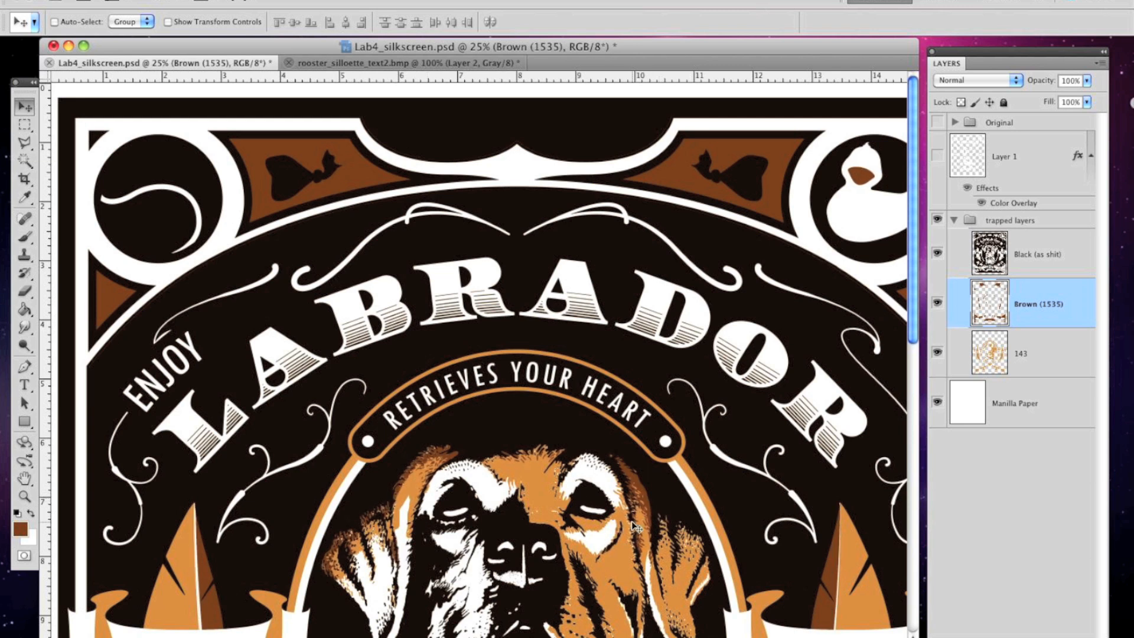
key("shift+Right")
key("shift+Right")
key("shift+Right")
key("shift+Left")
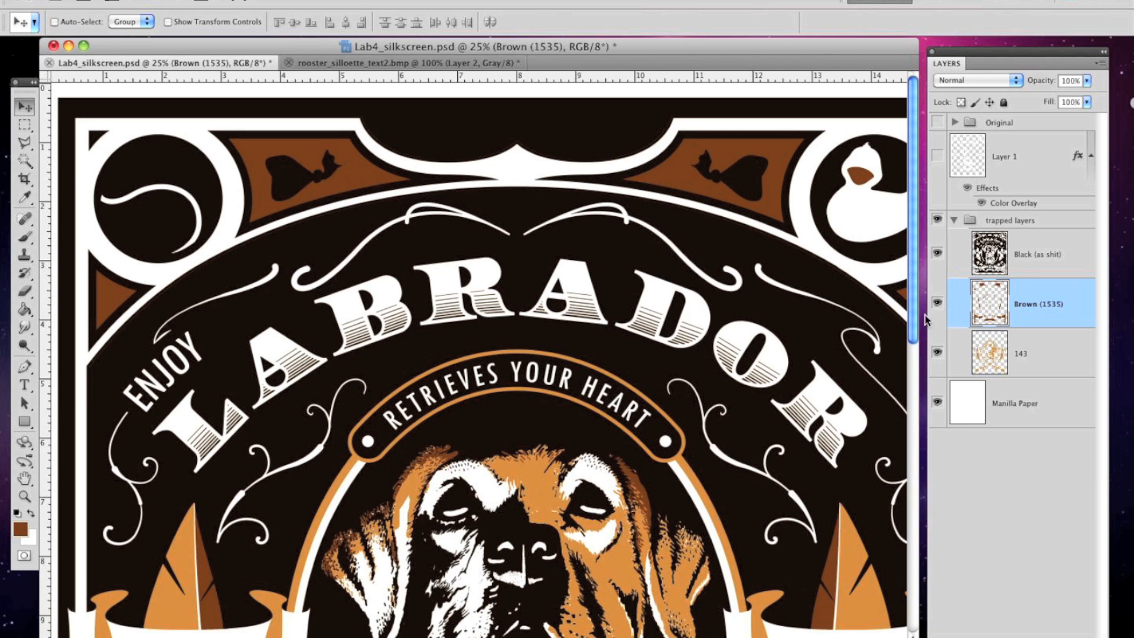
Shift the Brown (1535) layer left and right to test how the trapping holds around the dog portrait and feathers
left_click_drag(913, 320, 910, 471)
key("shift+Right")
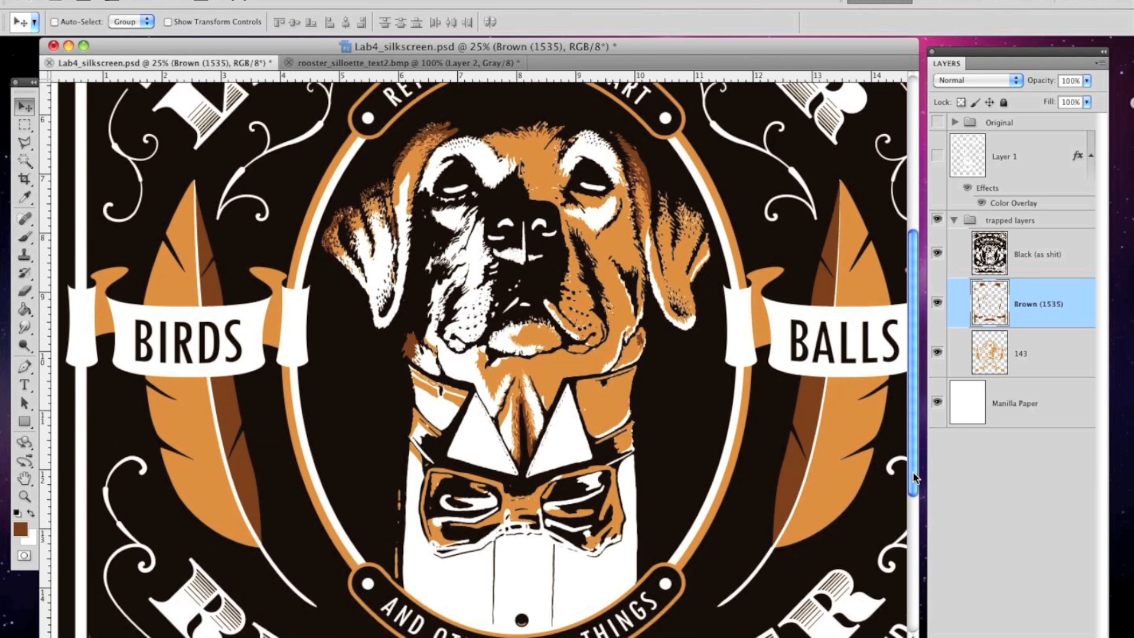
key("shift+Left")
key("shift+Left")
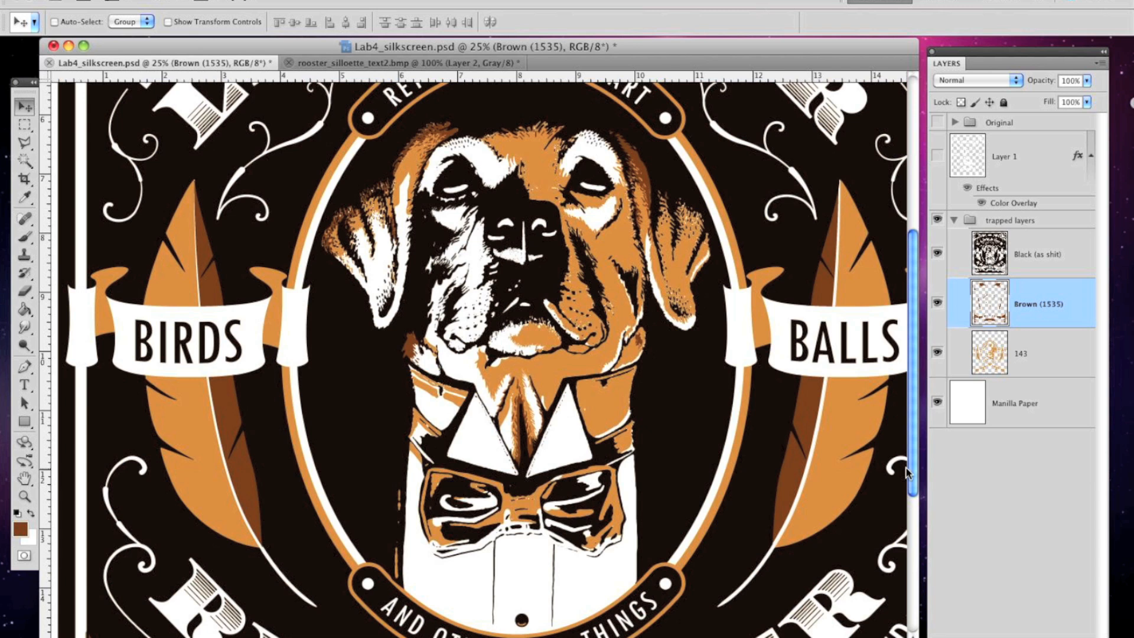
key("shift+Right")
key("shift+Right")
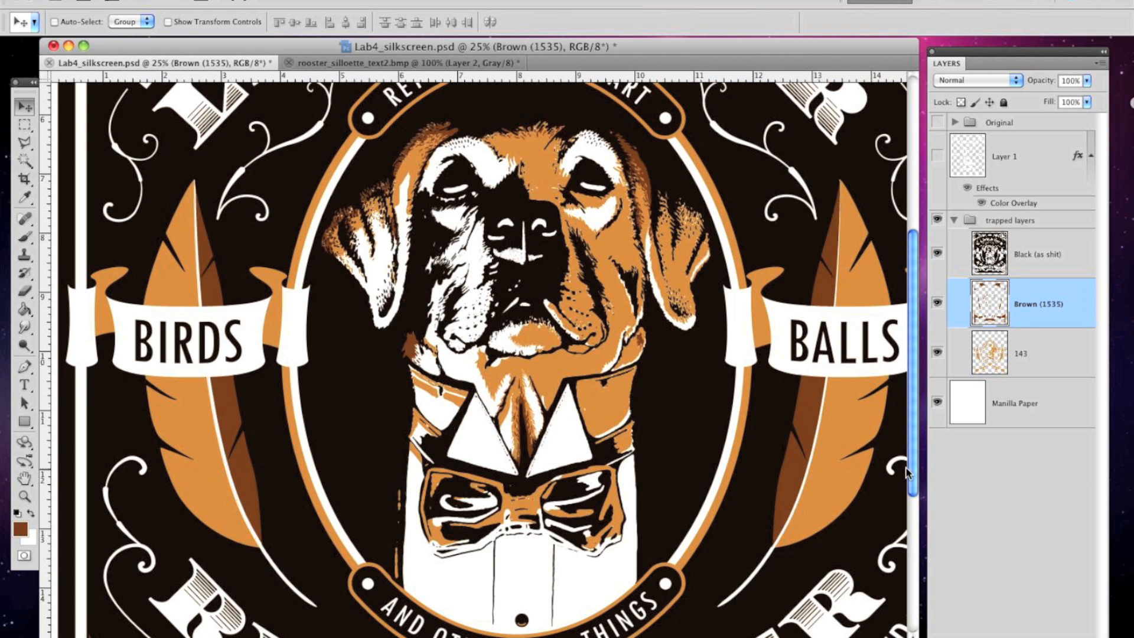
key("shift+Left")
mouse_move(914, 459)
left_mouse_down()
mouse_move(914, 481)
mouse_move(920, 455)
left_mouse_up()
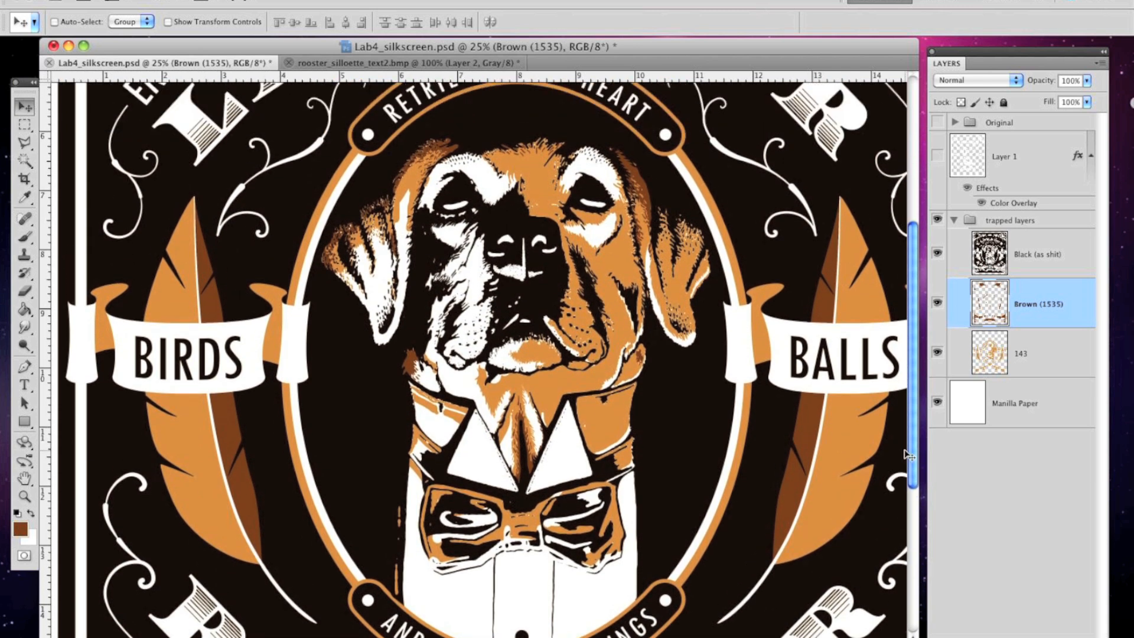
key("shift+Left")
key("shift+Right")
key("shift+Right")
key("shift+Left")
key("shift+Left")
key("shift+Right")
Offset the Brown (1535) layer horizontally and vertically in small steps to test its registration around the lower banners and corner
left_click_drag(912, 381, 913, 558)
mouse_move(664, 637)
left_mouse_down()
mouse_move(716, 637)
mouse_move(660, 637)
left_mouse_up()
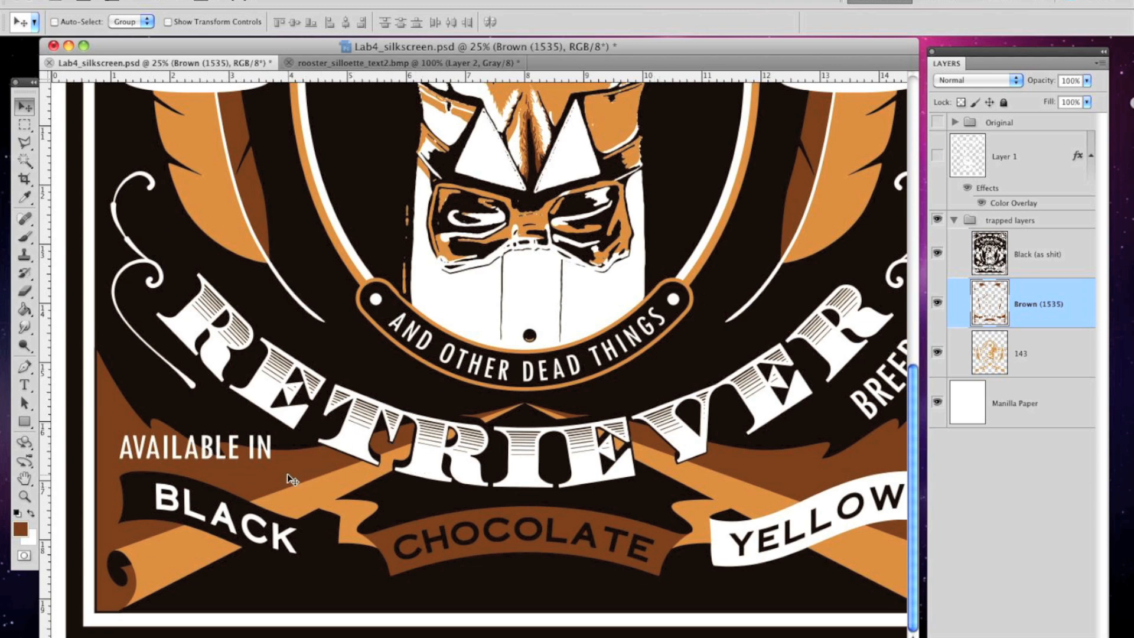
key("shift+Left")
key("Right")
key("Right")
scroll(480, 355, "right", 3)
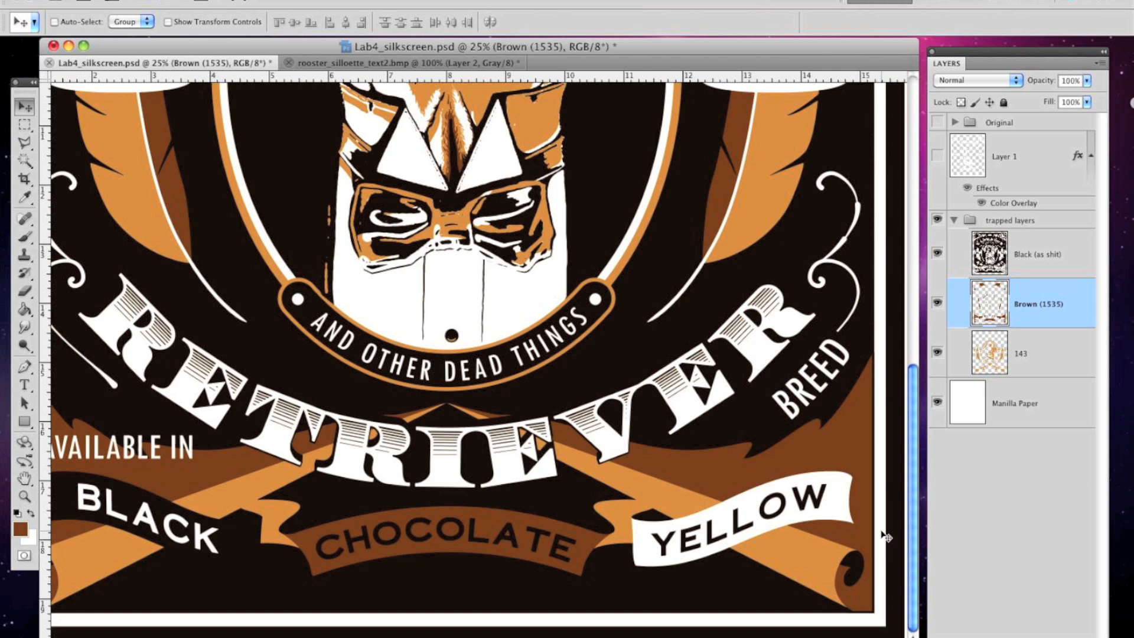
key("Right")
key("Right")
key("Right")
key("Up")
key("Up")
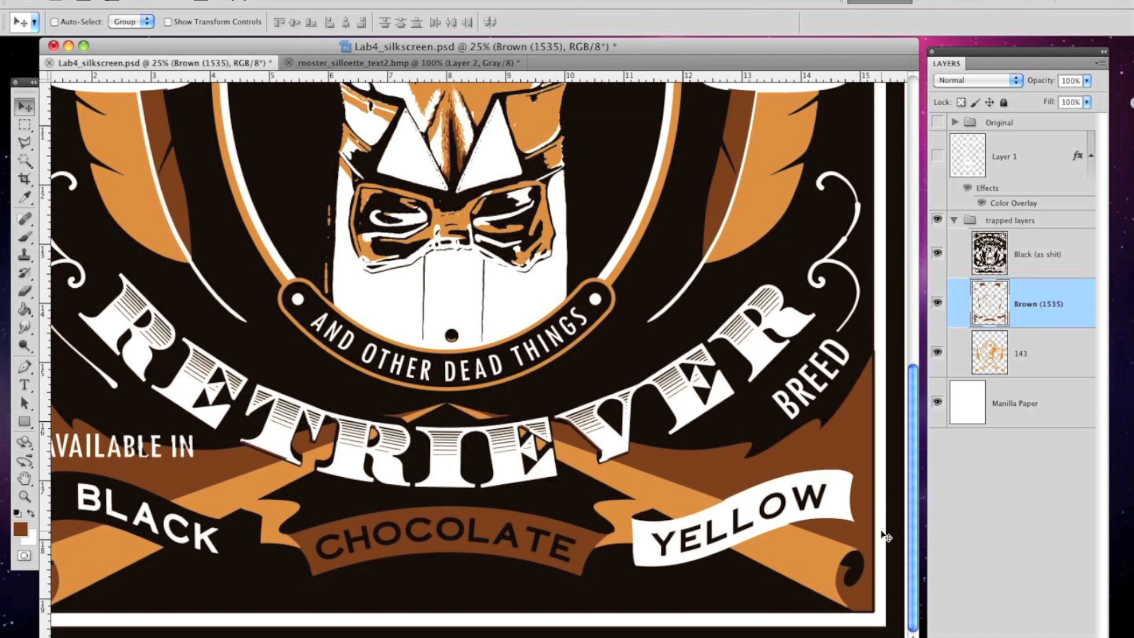
key("Down")
key("Down")
key("Down")
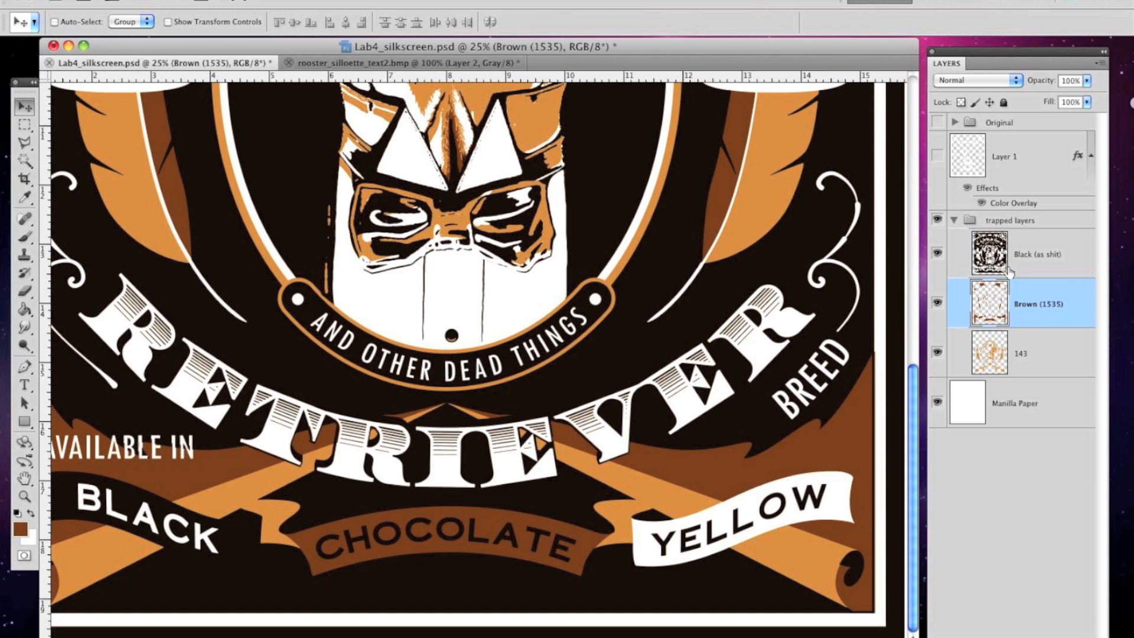
Reselect the Brown (1535) layer and shift it back and forth sideways to recheck the trapping at the lower banners
left_click(1039, 351)
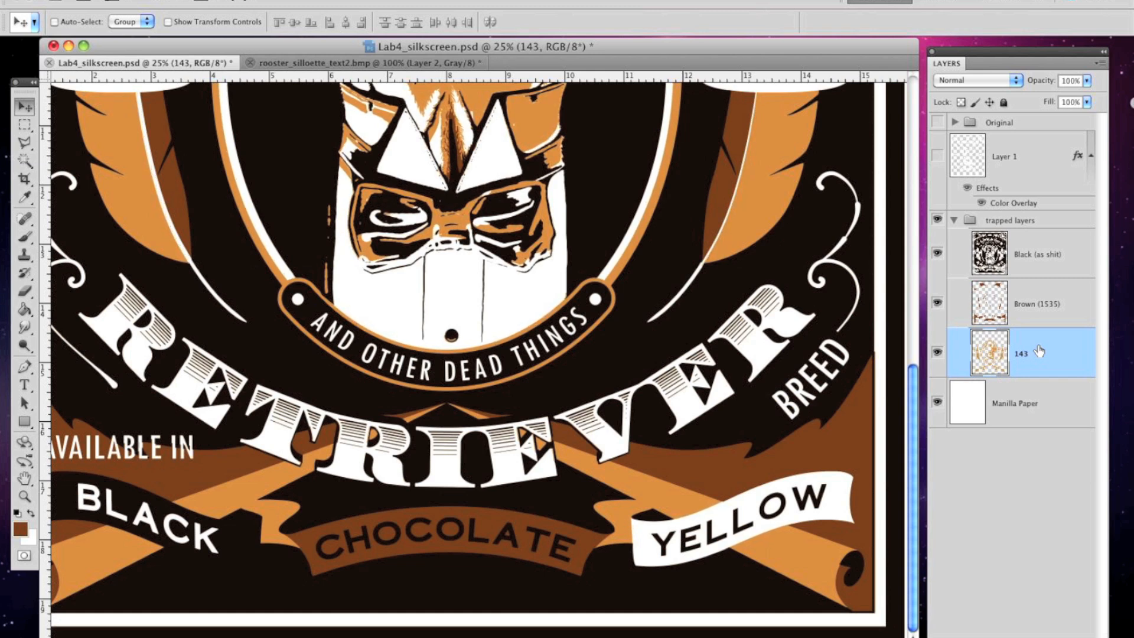
scroll(479, 354, "left", 3)
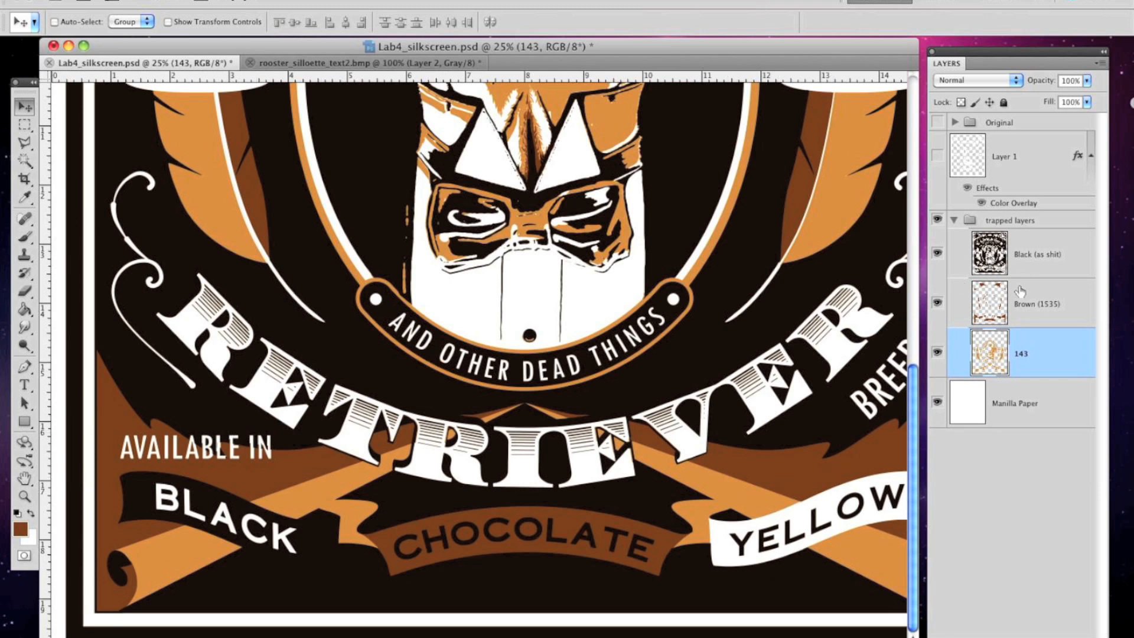
left_click(1042, 311)
key("shift+Right")
key("shift+Left")
key("shift+Right")
key("shift+Left")
key("shift+Left")
key("shift+Right")
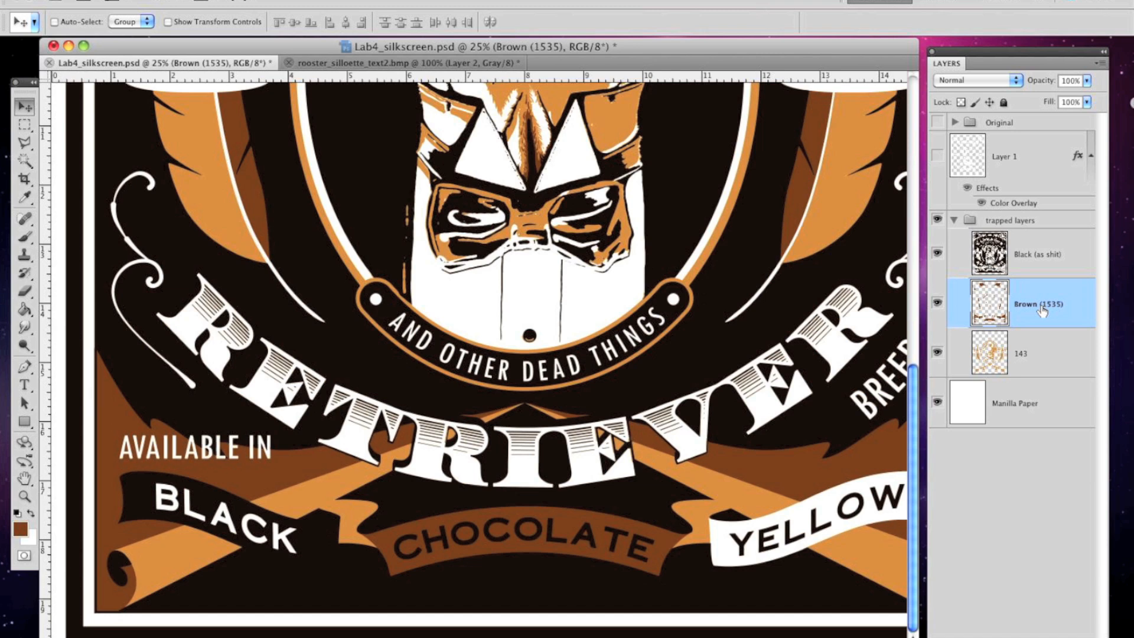
key("shift+Left")
key("shift+Right")
Enlarge the document window and review the complete trapped poster from the top corners to the lower banners
mouse_move(913, 456)
left_mouse_down()
mouse_move(910, 379)
mouse_move(914, 463)
left_mouse_up()
scroll(910, 440, "up", 3)
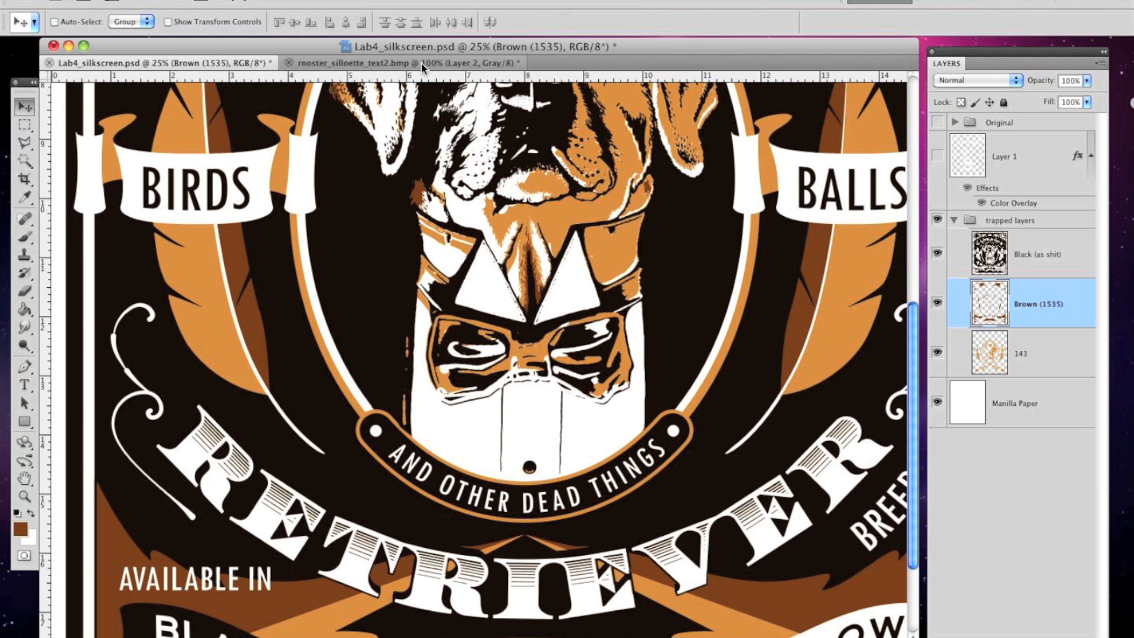
left_click_drag(913, 349, 914, 413)
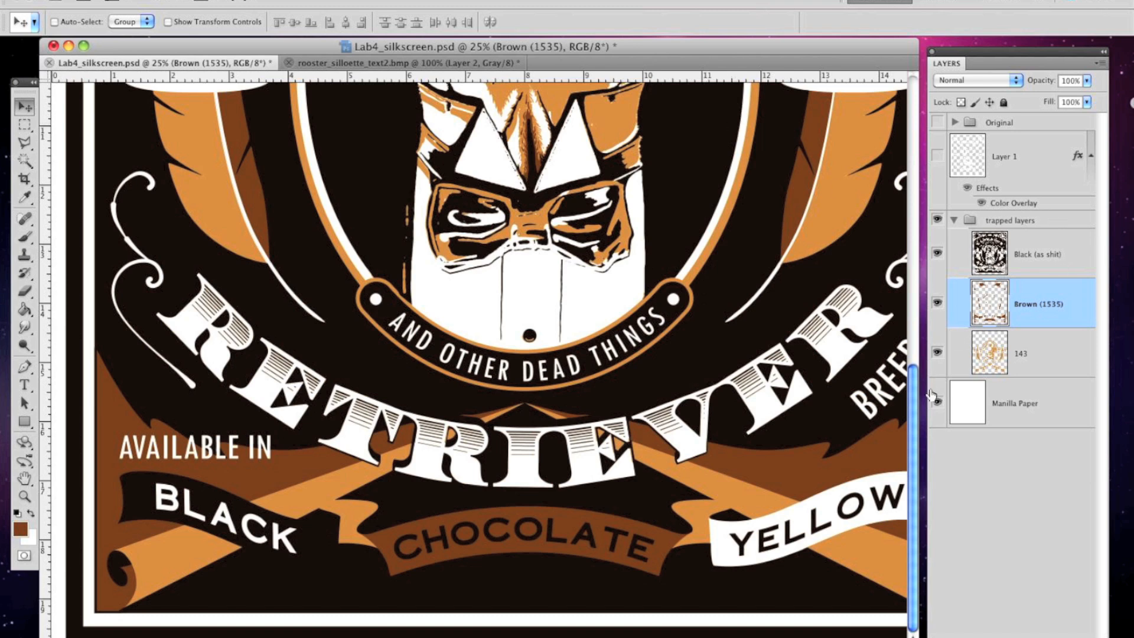
key("super+minus")
key("super+minus")
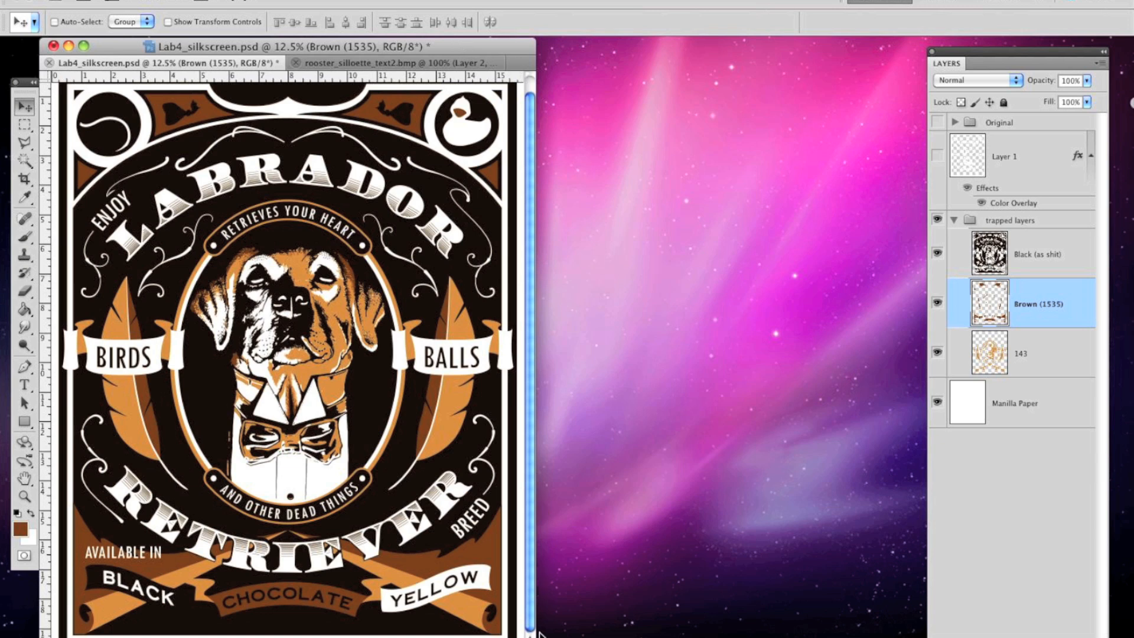
left_click_drag(532, 637, 815, 617)
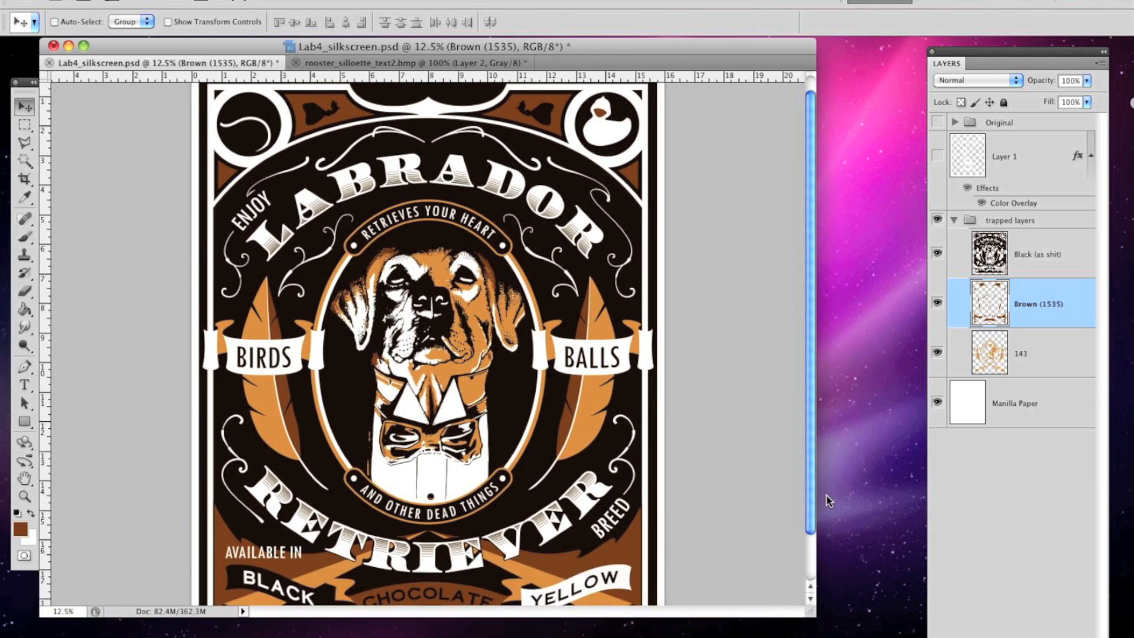
left_click_drag(814, 495, 810, 557)
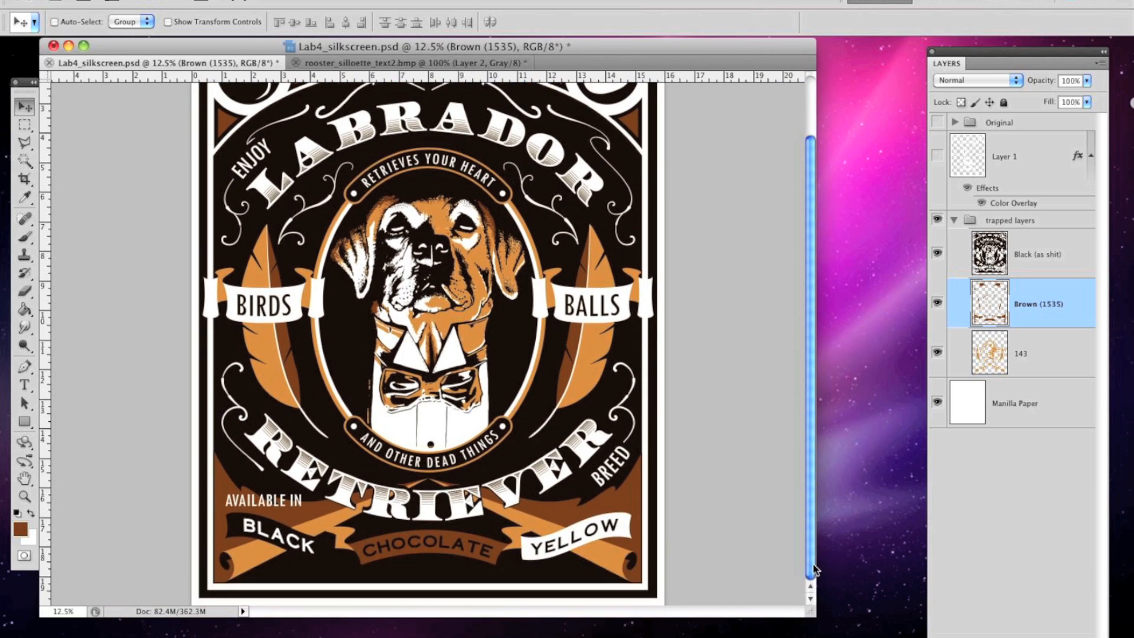
left_click_drag(810, 609, 879, 637)
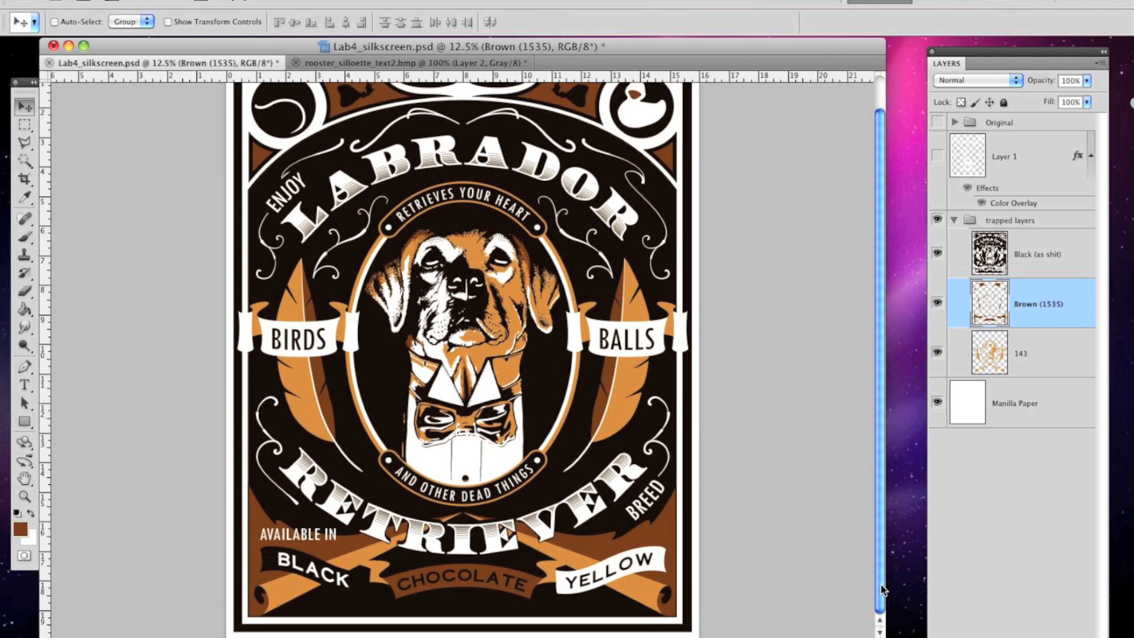
left_click_drag(880, 586, 874, 530)
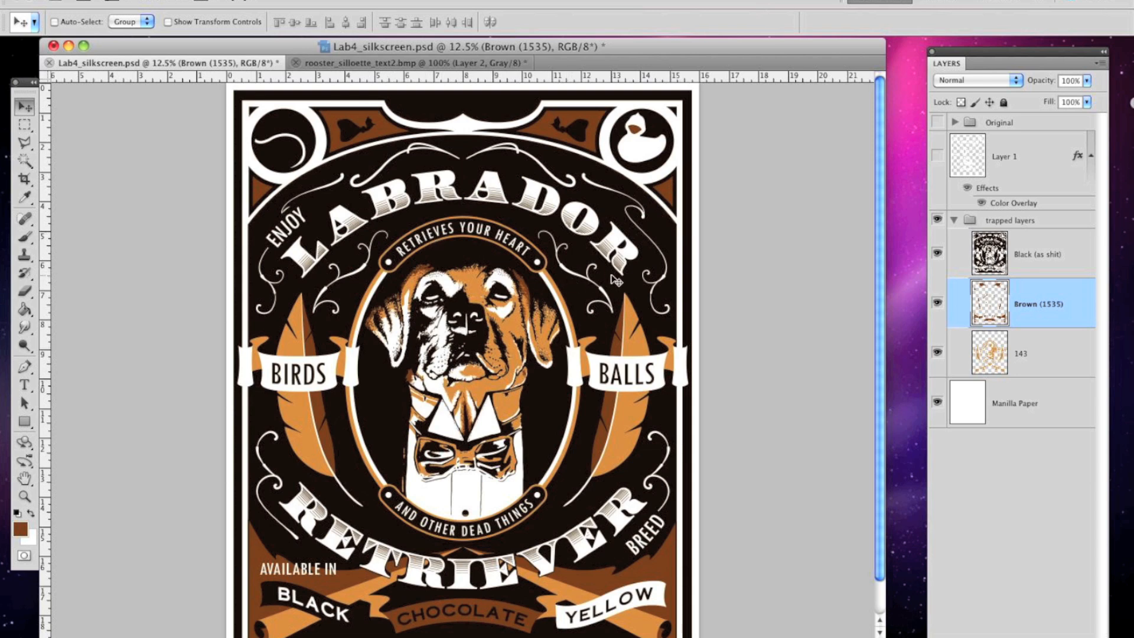
scroll(872, 280, "down", 2)
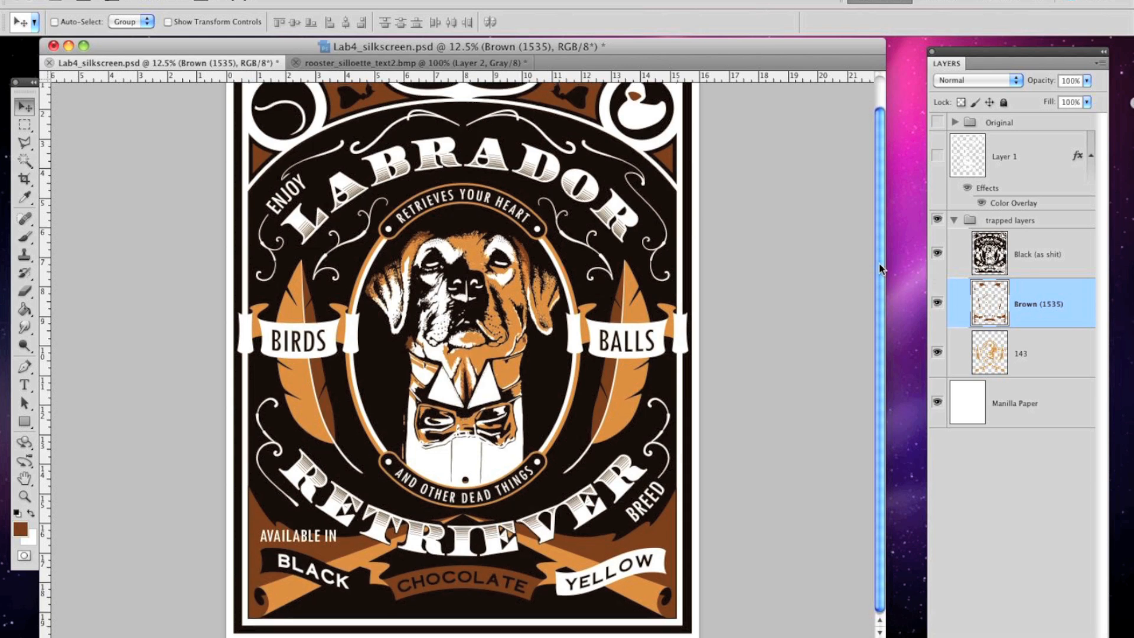
scroll(878, 143, "up", 2)
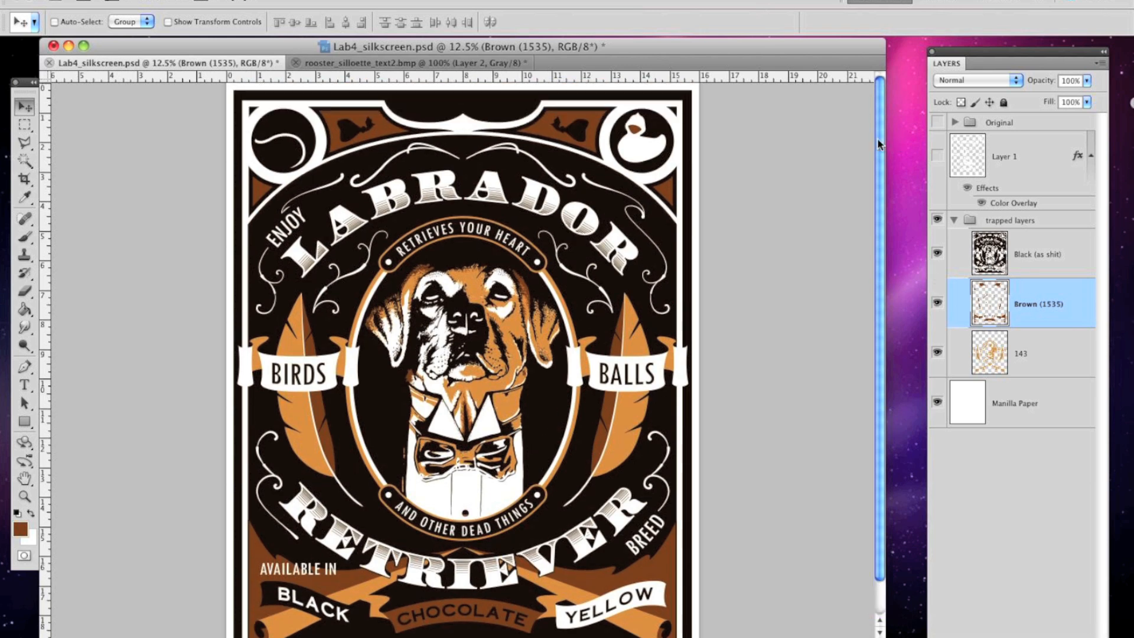